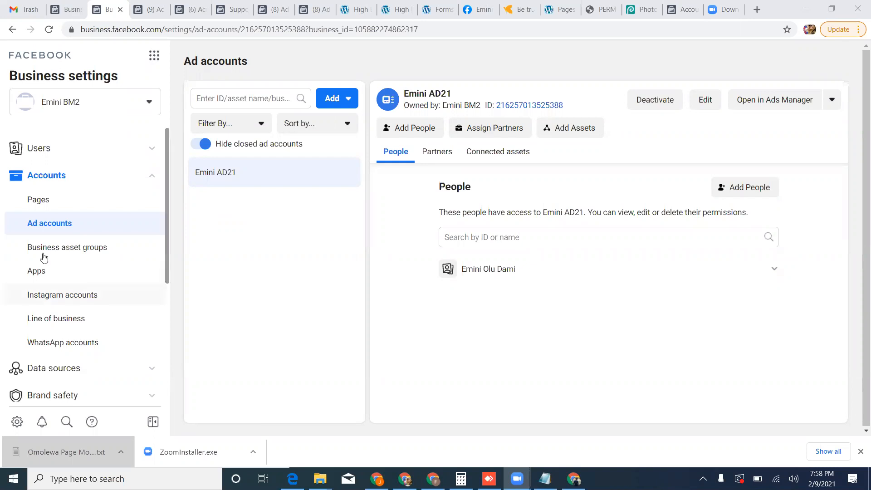
Try to create a new ad account for the Emini BM2 business.
left_click(323, 102)
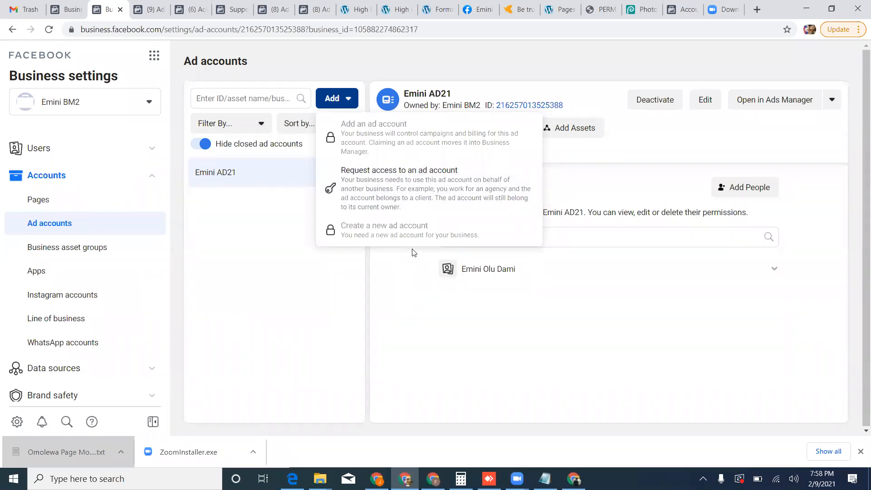
left_click(415, 236)
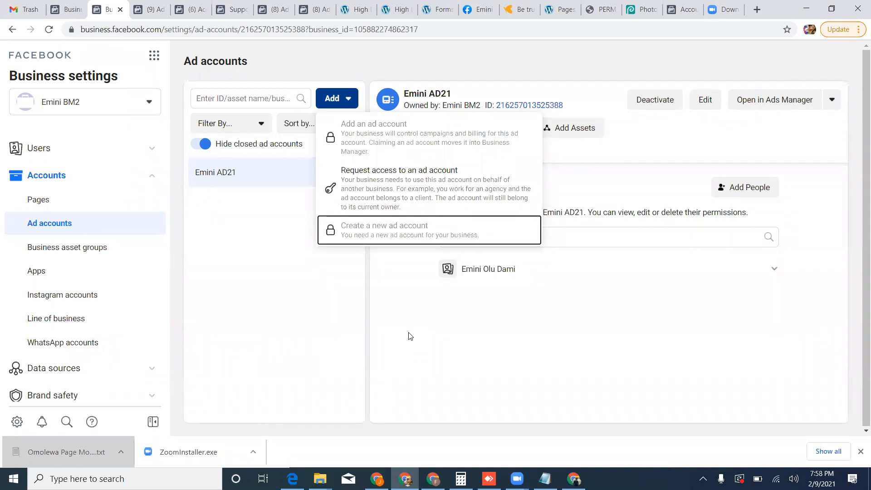
left_click(449, 374)
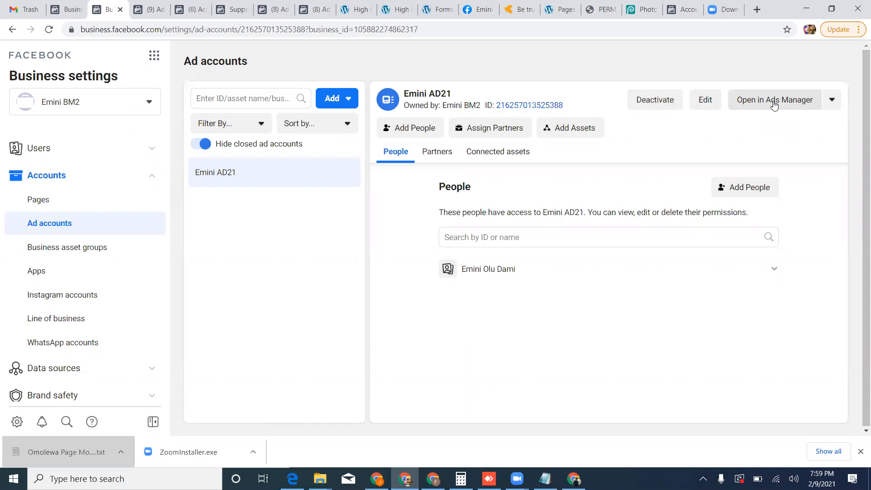
View the Emini AD21 ad account in Ads Manager, and return to Business settings to show the business's Pages.
left_click(774, 104)
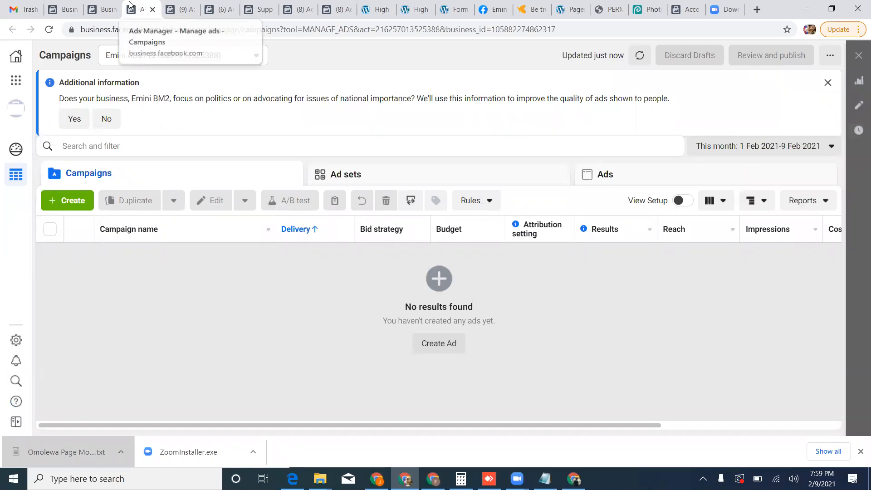
left_click(110, 6)
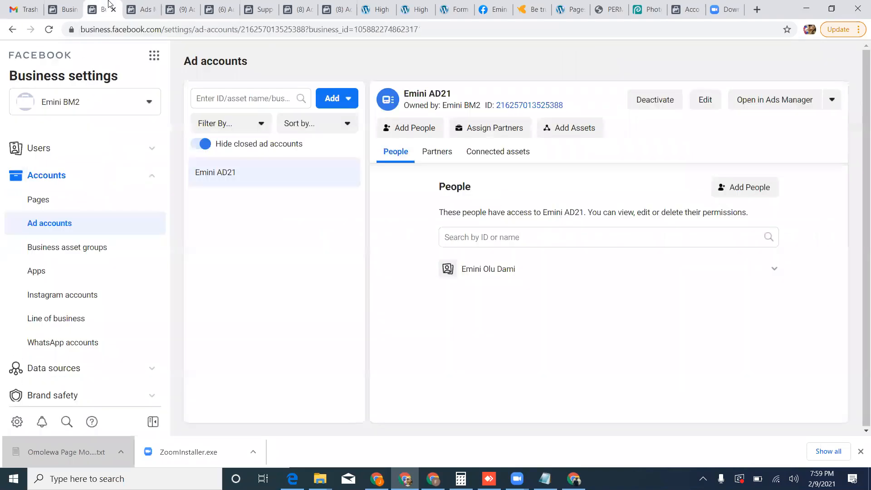
left_click(74, 208)
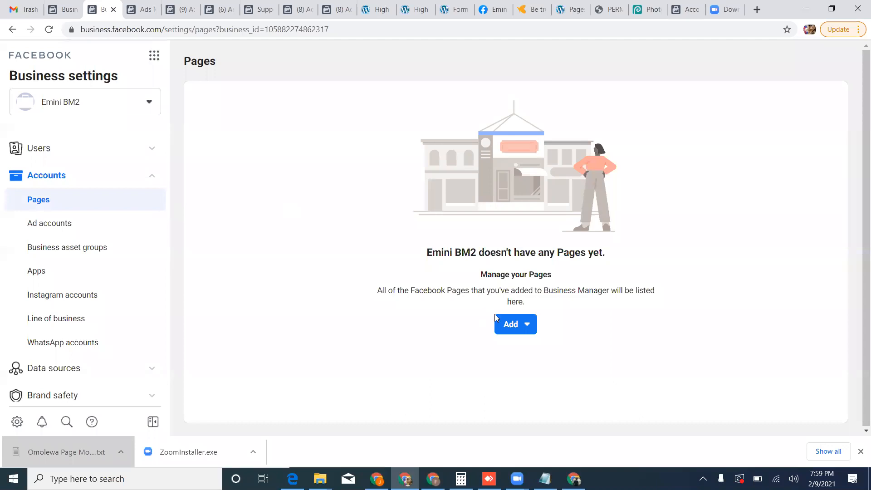
left_click(510, 328)
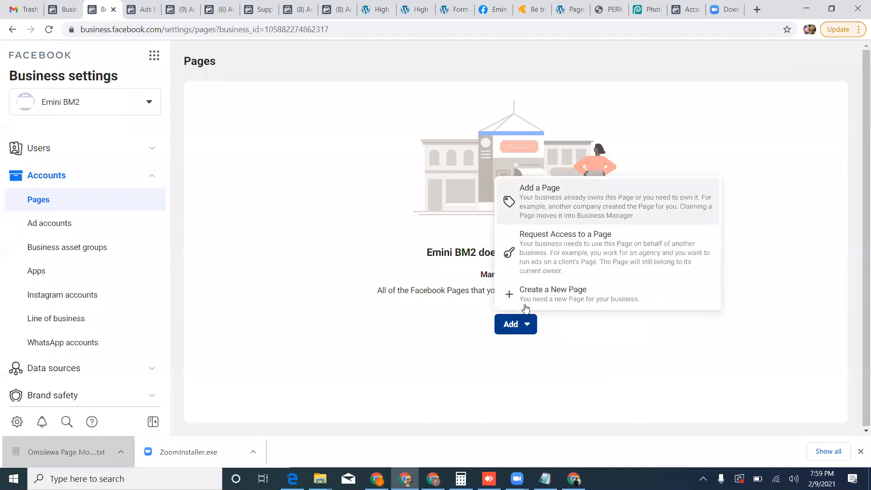
left_click(524, 303)
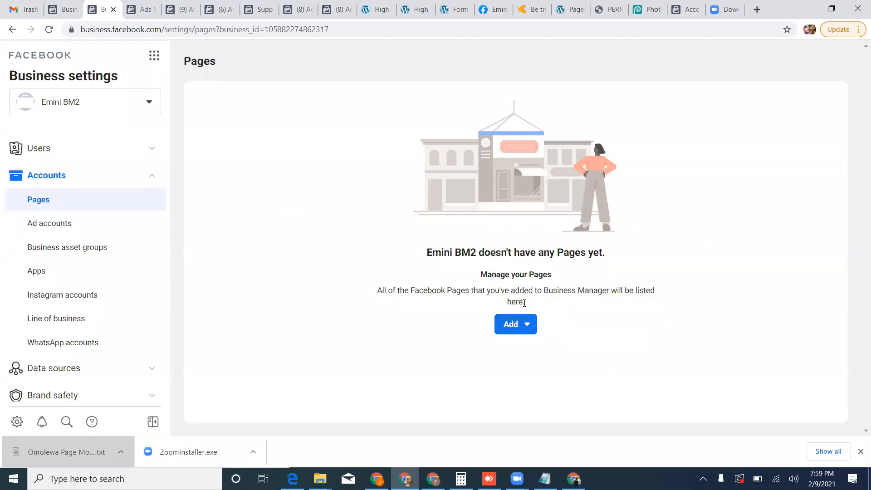
left_click(470, 236)
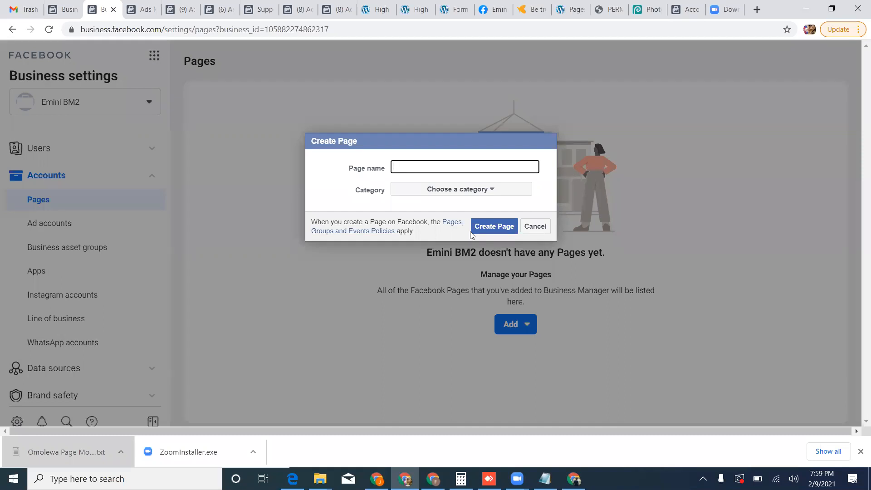
left_click(539, 231)
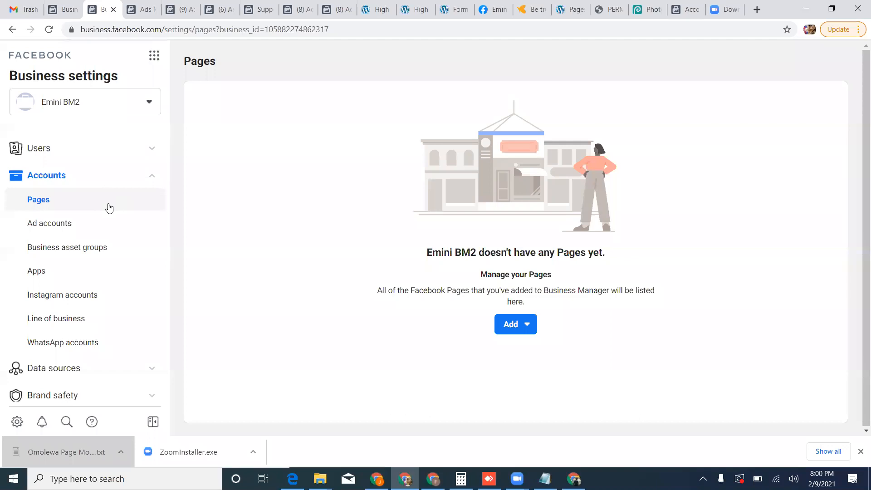
Start creating a new Page for the business with Brand or Product as its type.
left_click(510, 325)
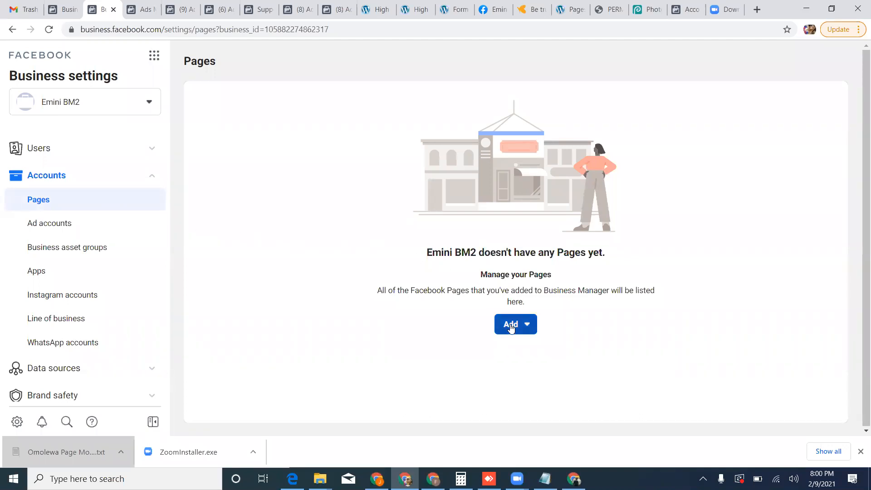
left_click(511, 326)
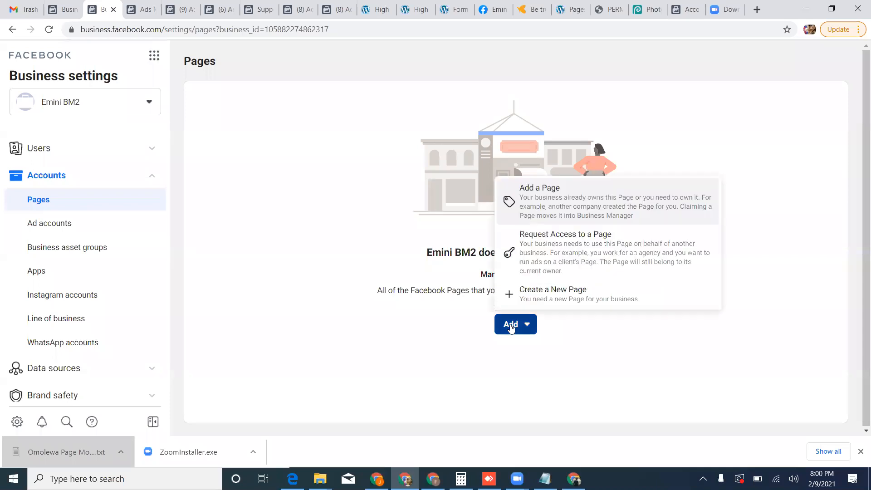
left_click(551, 294)
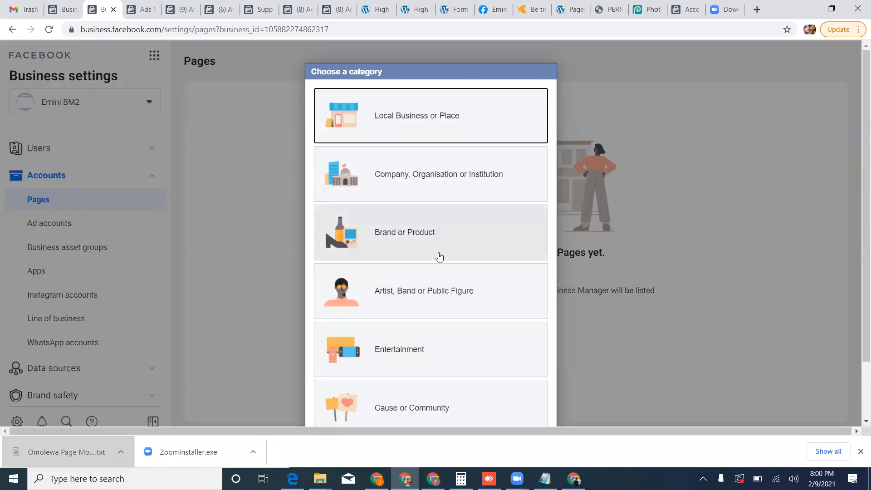
left_click(431, 224)
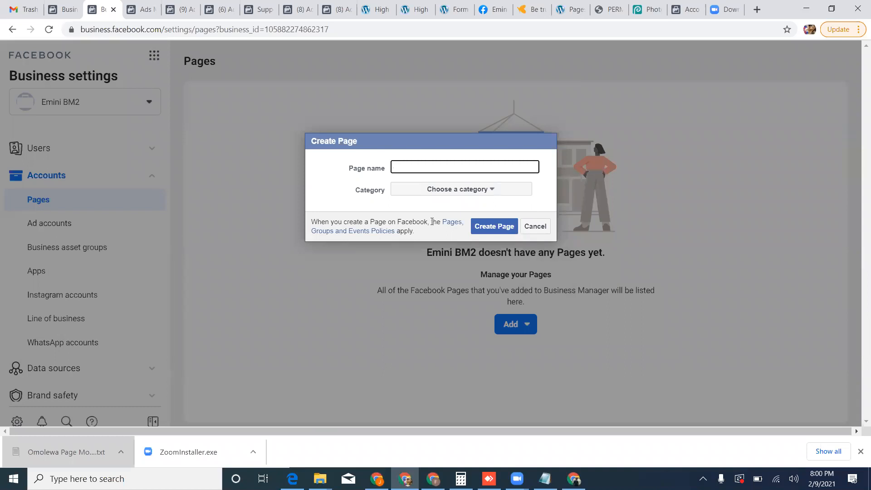
Enter the doctor's title and name as the new Page's name.
type("Doct")
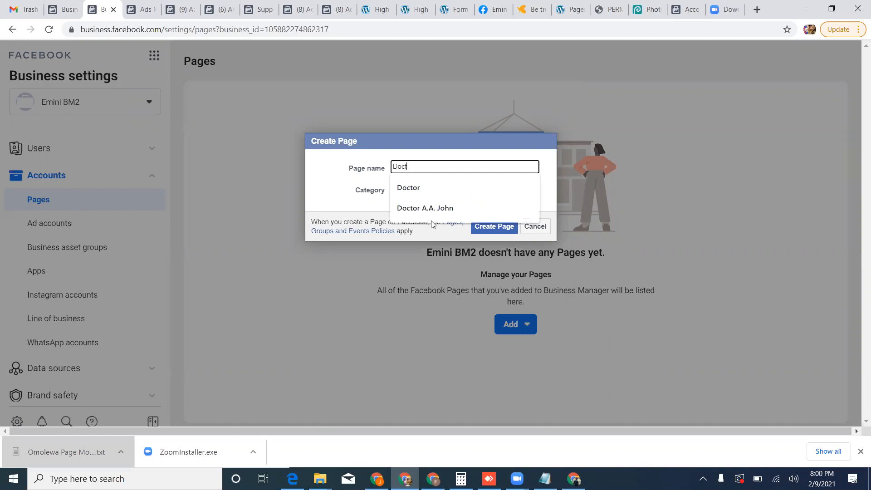
type("or O")
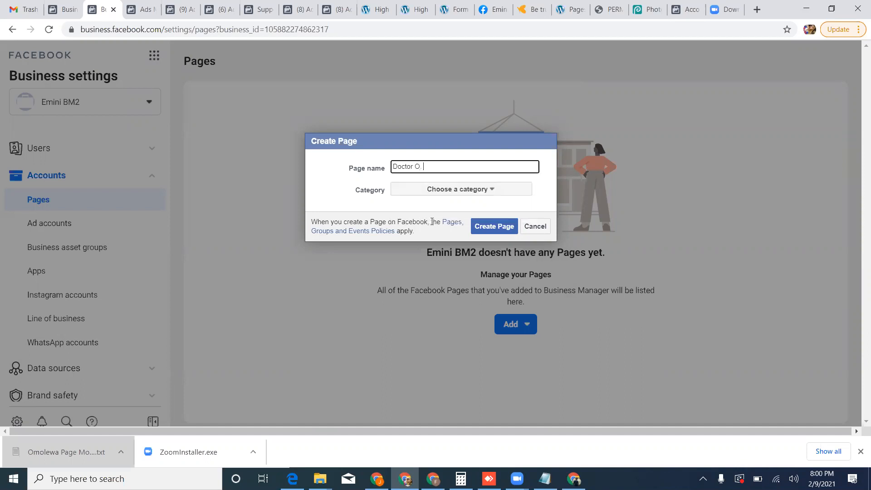
type(". Mercy")
Create the Page in the Health/Beauty category and open it for viewing.
left_click(464, 191)
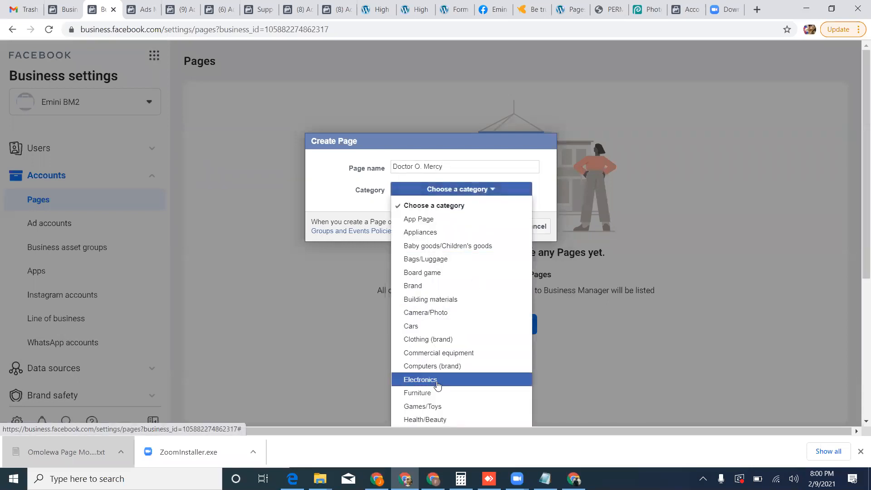
scroll(440, 388, "down", 1)
left_click(441, 366)
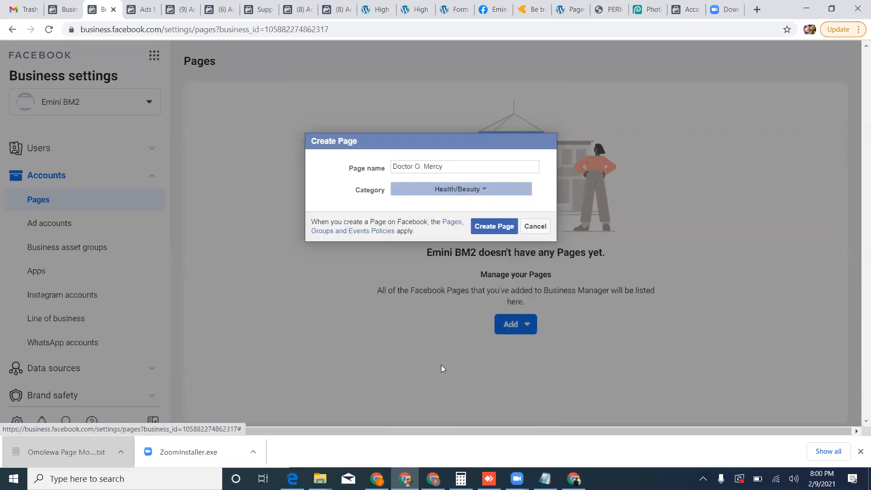
left_click(494, 227)
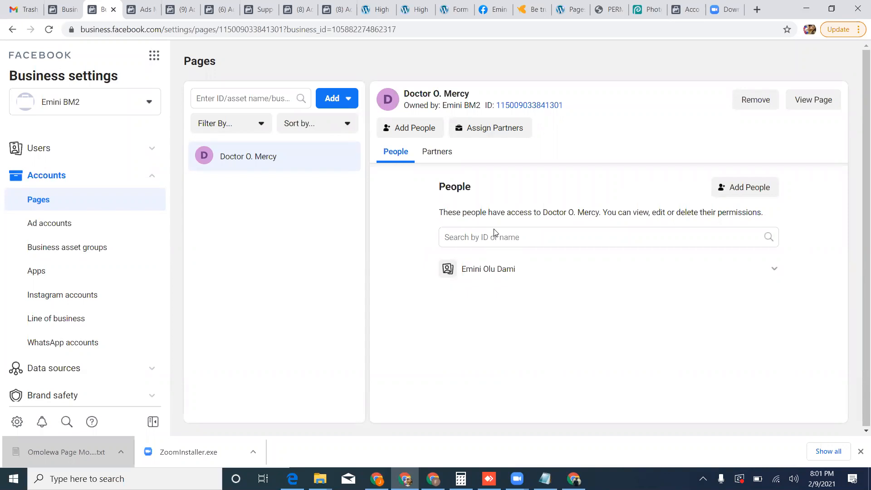
left_click(819, 100)
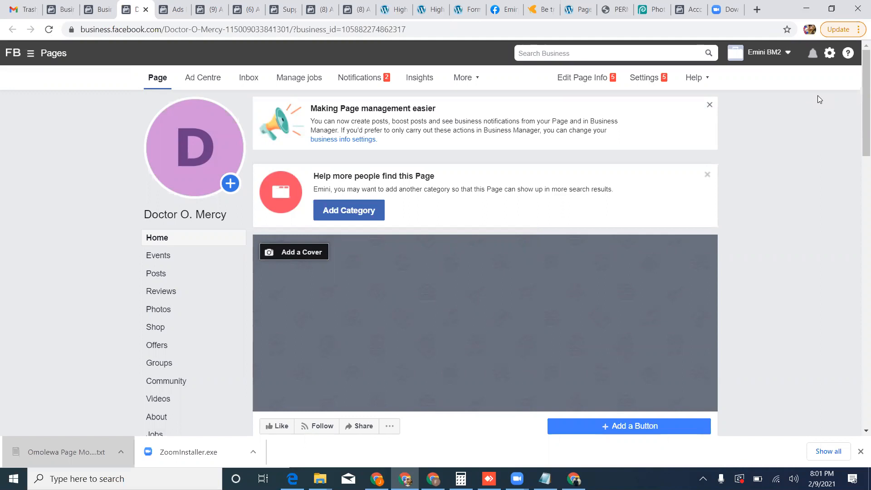
Search Google in a new browser tab for "picture of an african female doctor".
key("ctrl+t")
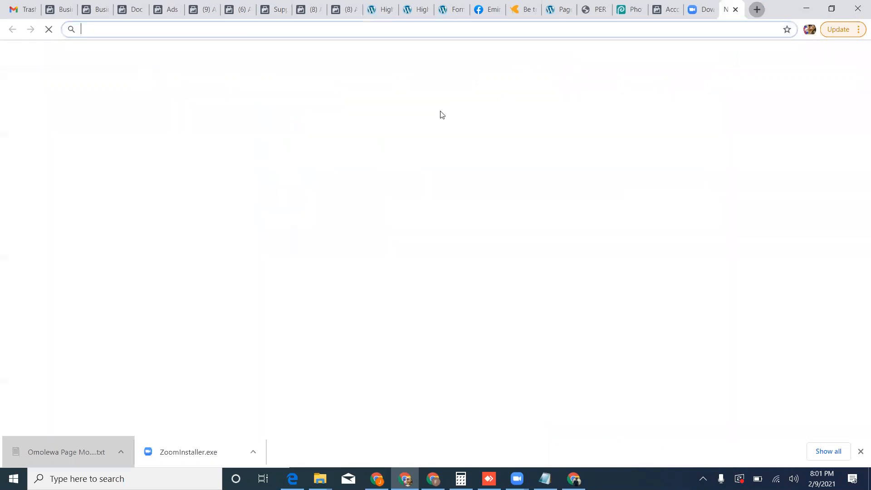
type("picture of an afr")
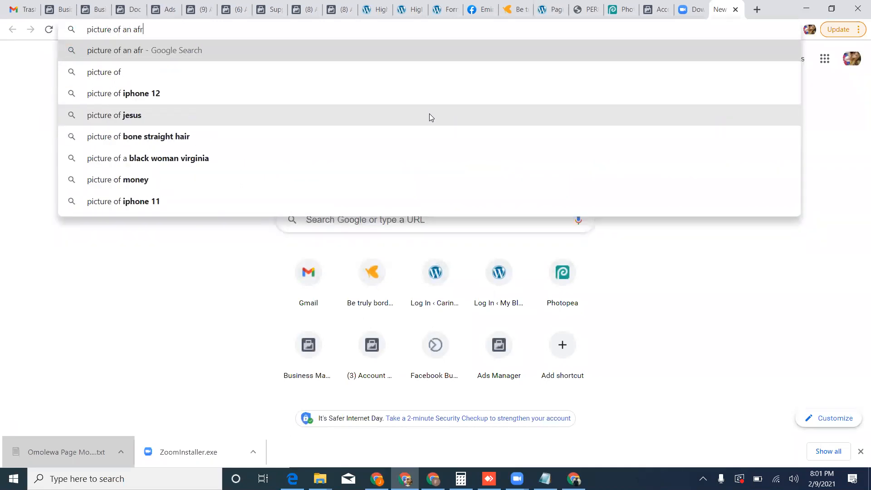
type("ican")
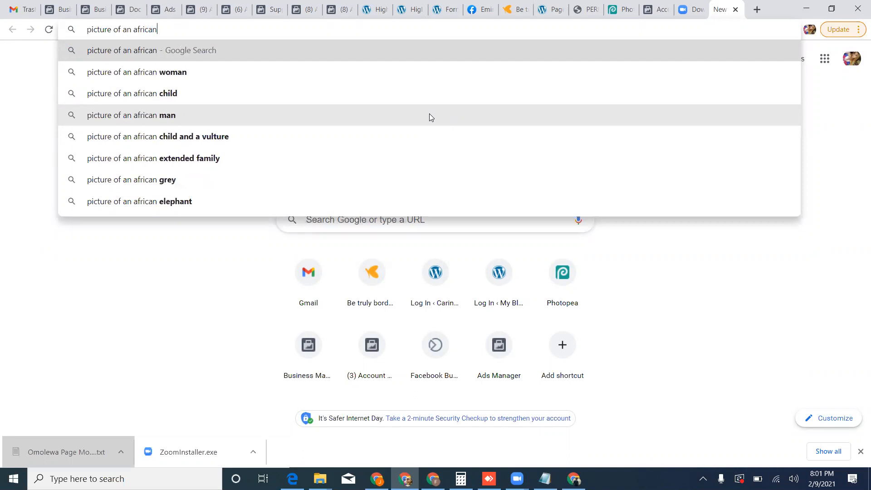
type(" fema")
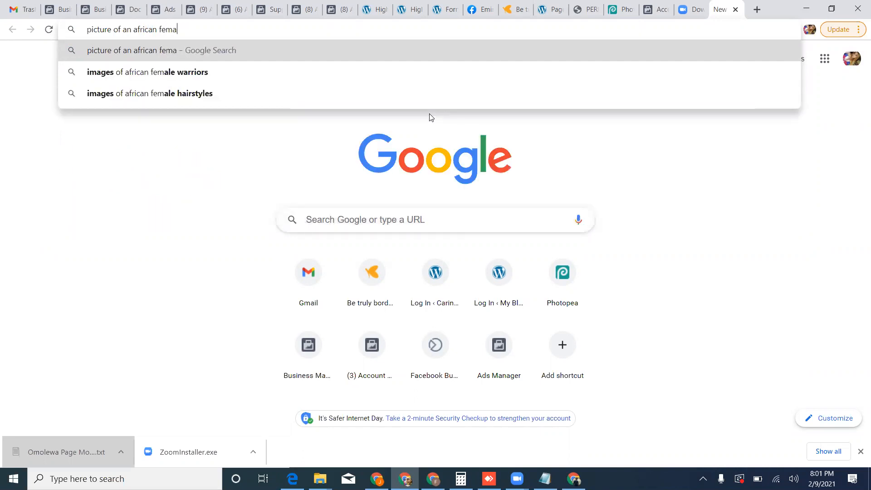
type("le doctor")
key("Return")
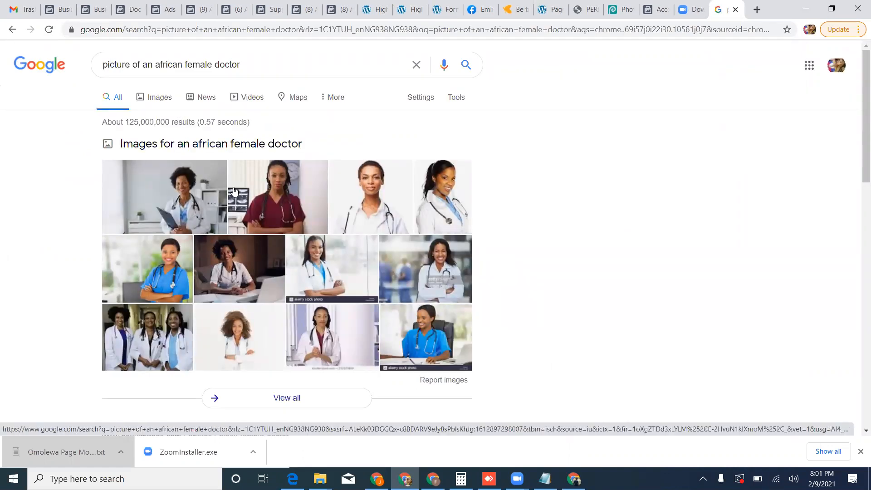
Save the Black Enterprise image of the doctor in maroon scrubs to the computer.
left_click(254, 188)
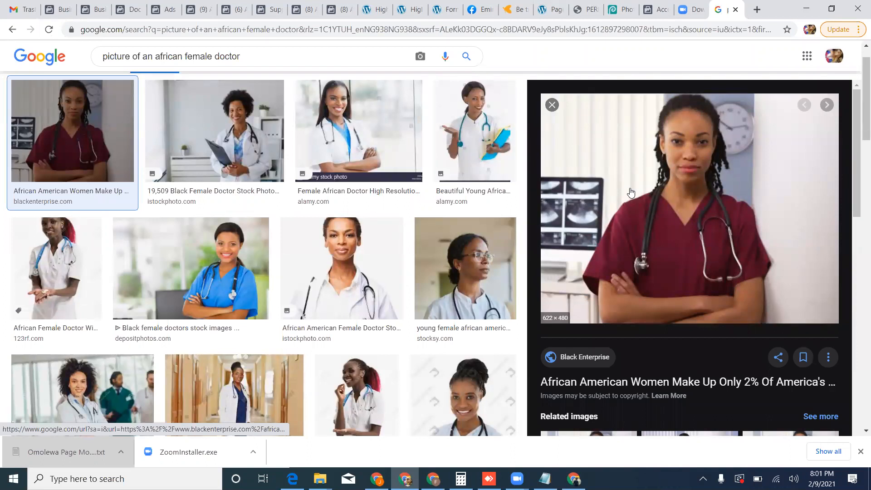
right_click(688, 172)
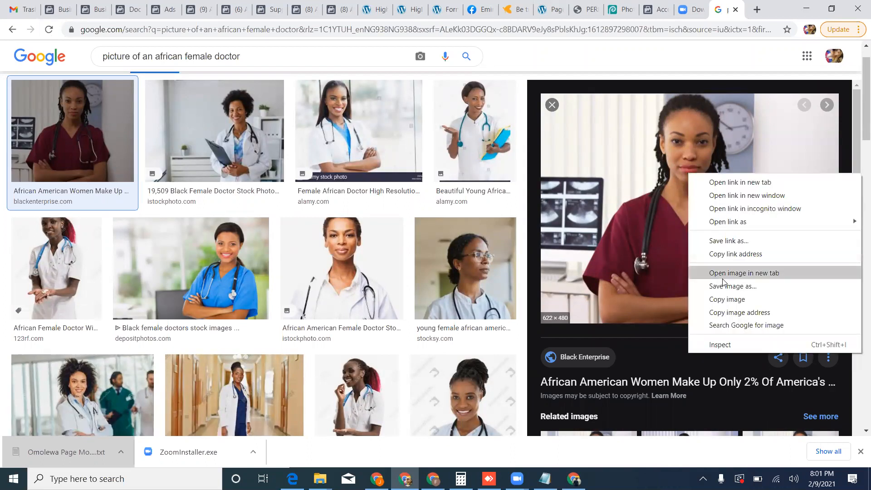
left_click(686, 294)
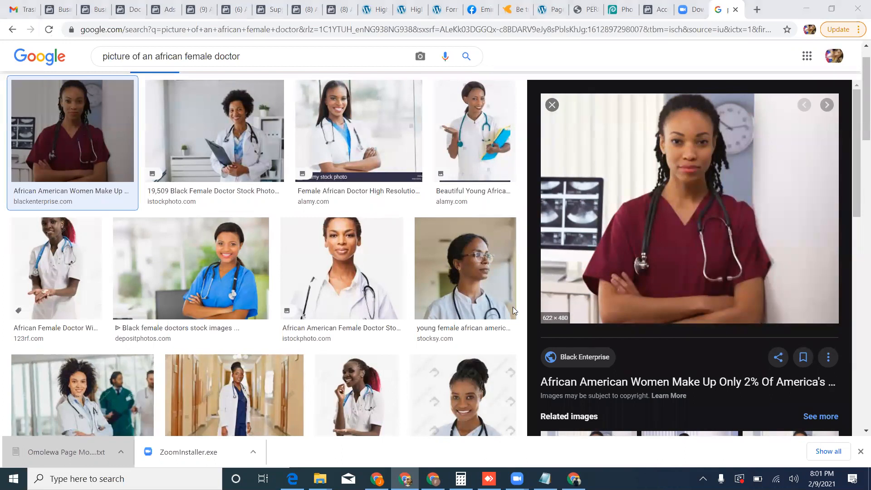
left_click(341, 255)
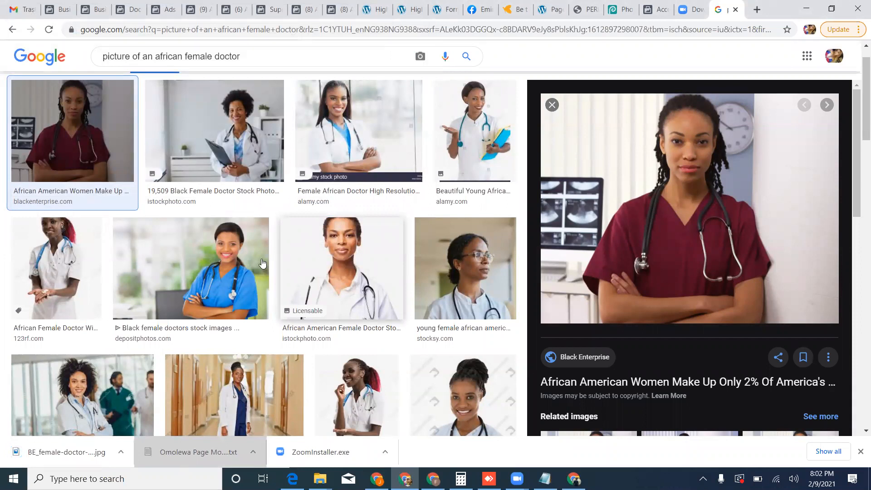
Upload BE_female-doctor-natural-hair-shutterstock from Downloads to the doctor's Facebook Page and save it as the profile picture.
left_click(132, 10)
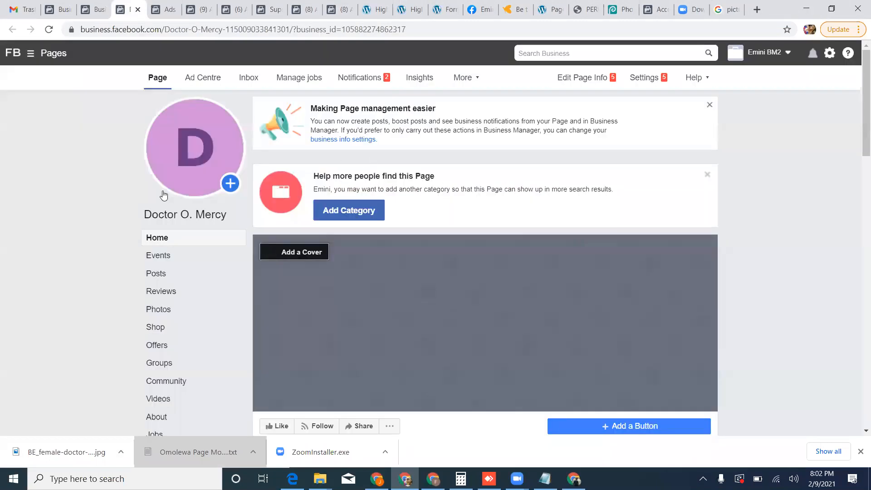
mouse_move(190, 174)
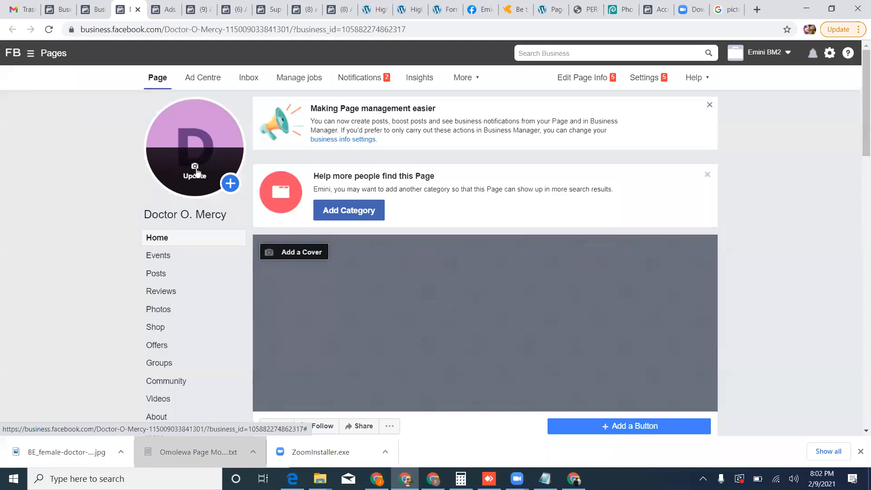
left_click(196, 171)
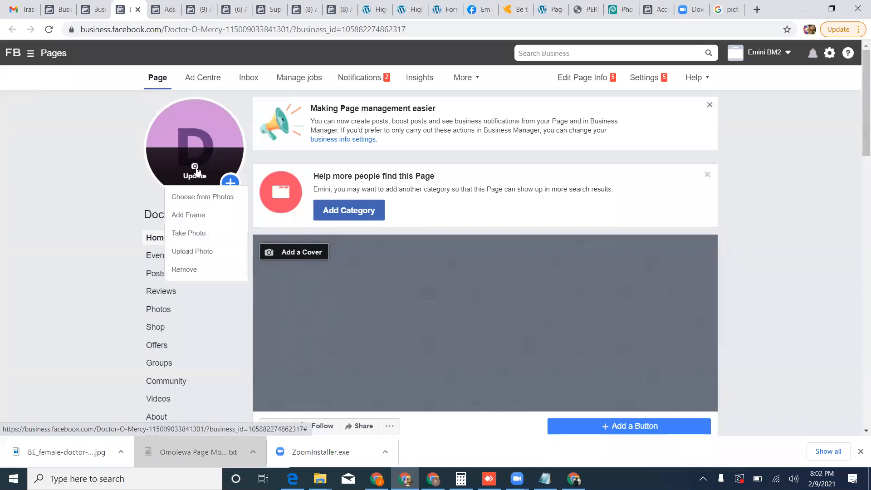
left_click(194, 254)
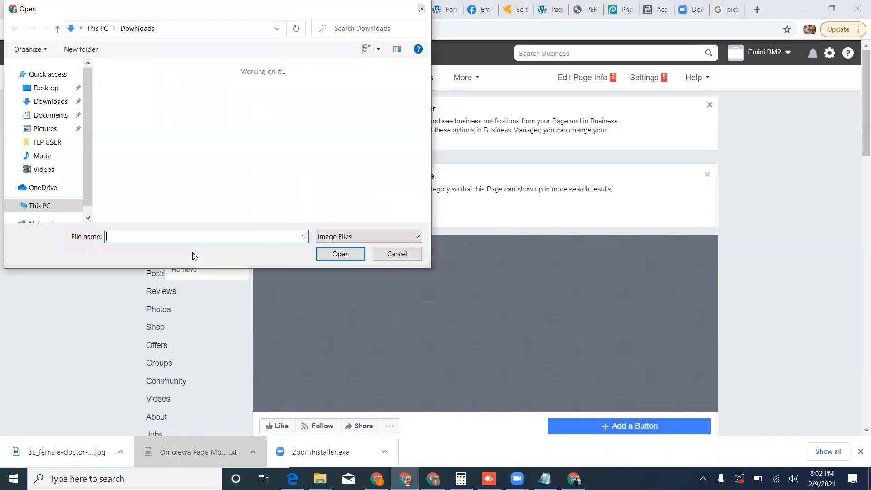
left_click(140, 93)
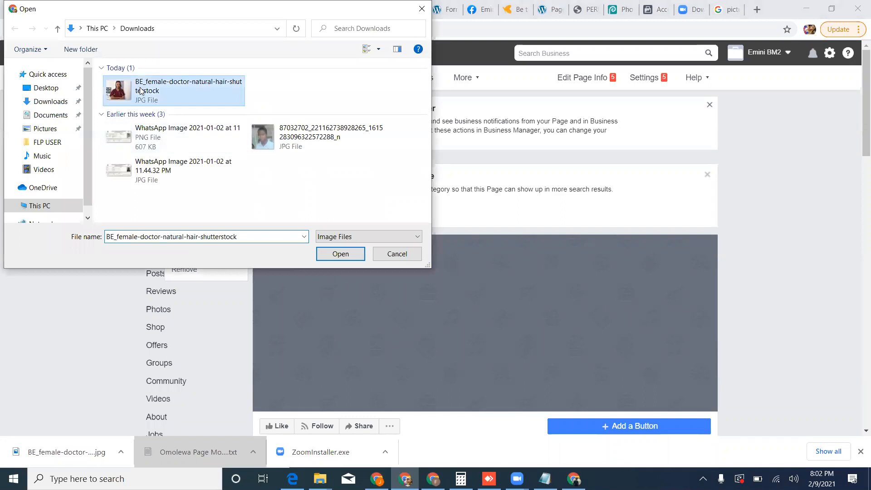
left_click(330, 254)
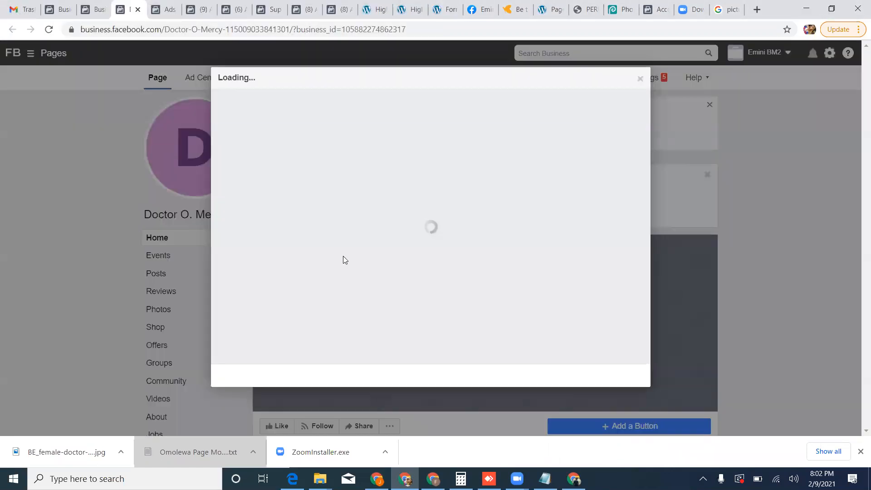
left_click_drag(382, 234, 399, 237)
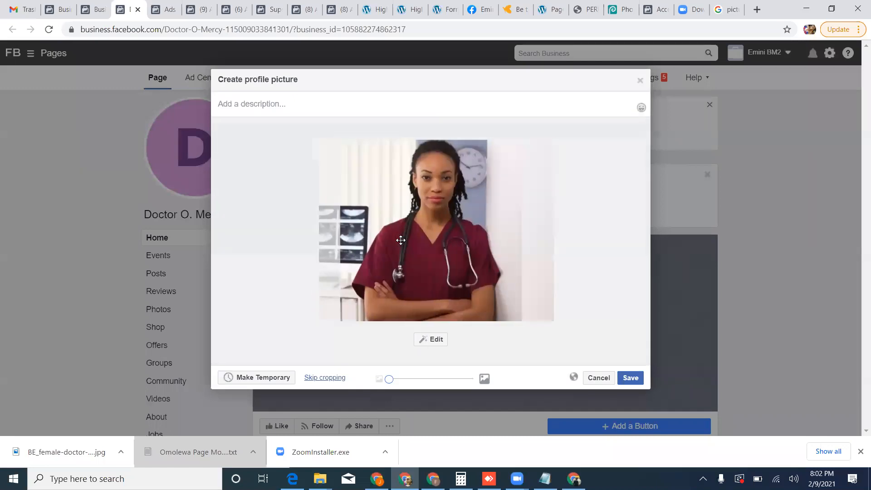
left_click(630, 378)
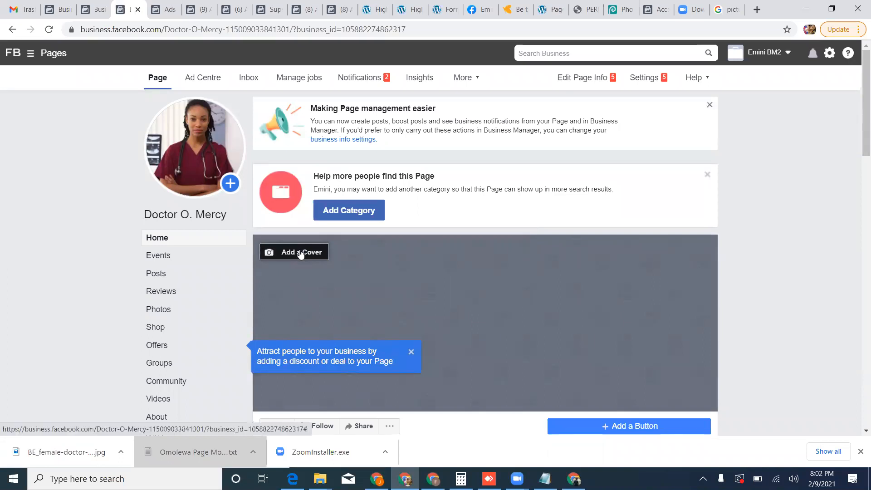
Upload BE_female-doctor-natural-hair-shutterstock as the Page's cover, repositioned to show the doctor's whole face, and save it.
left_click(300, 254)
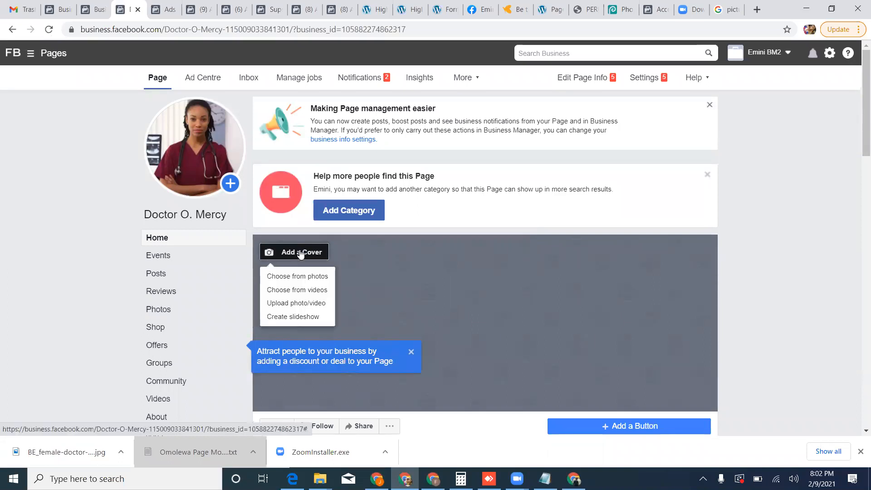
left_click(297, 304)
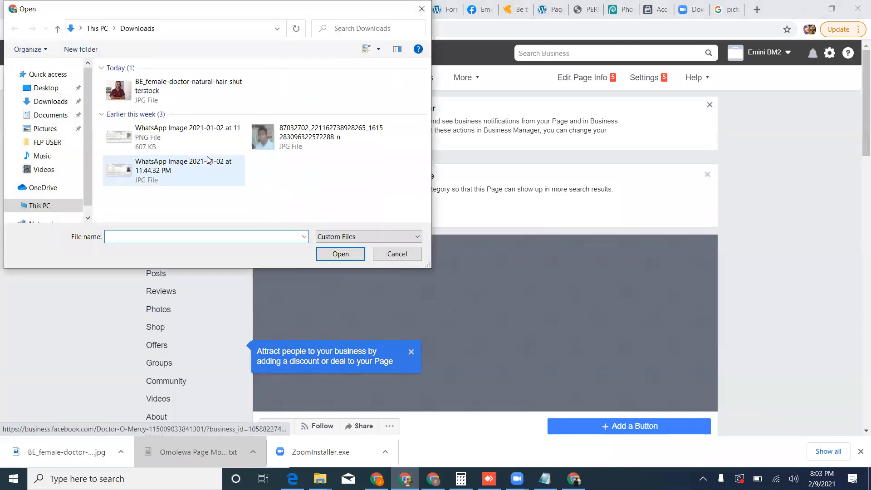
left_click(163, 96)
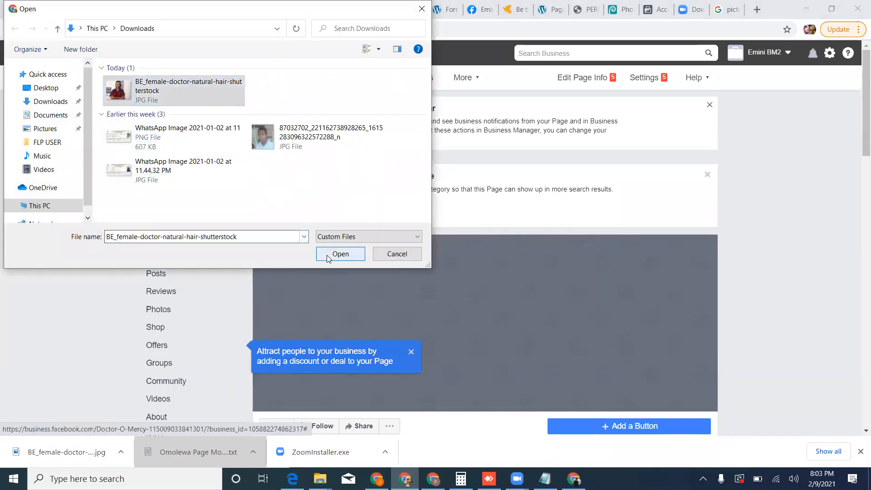
left_click(327, 255)
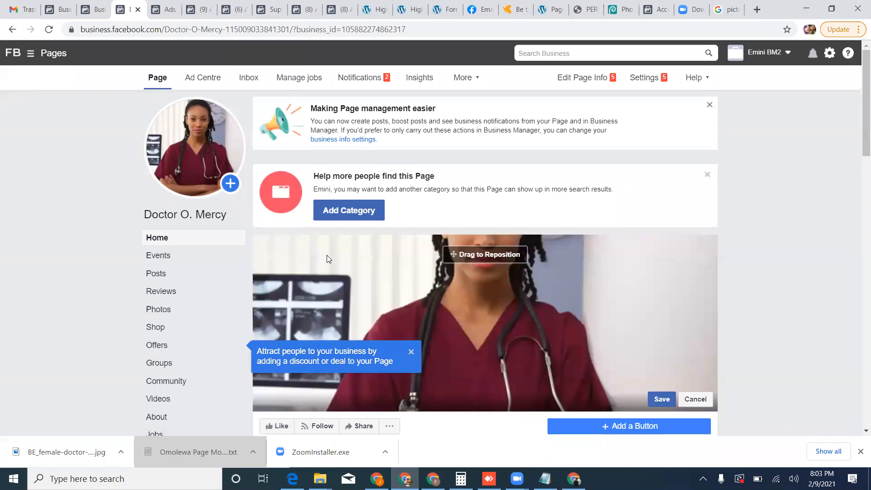
left_click_drag(395, 268, 395, 317)
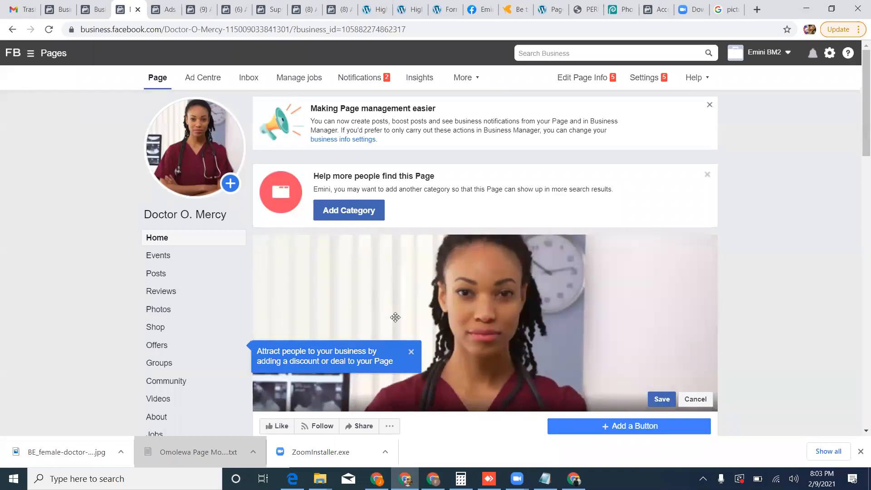
scroll(395, 318, "down", 3)
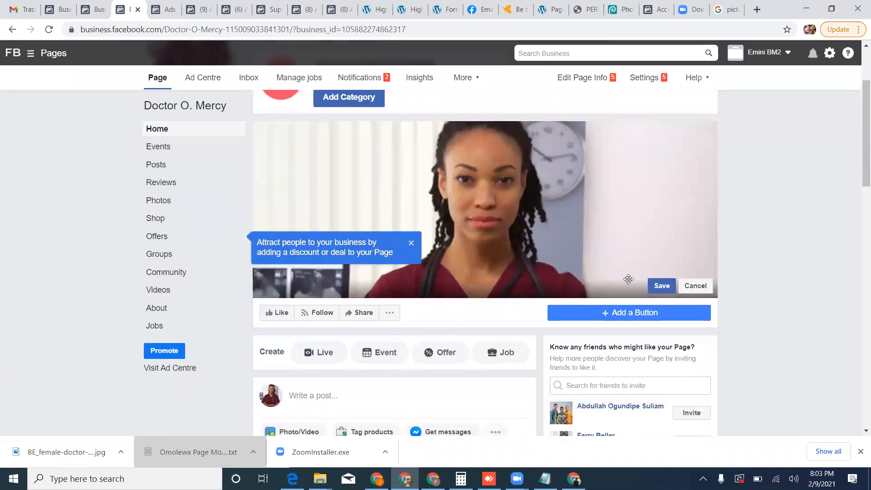
left_click(661, 285)
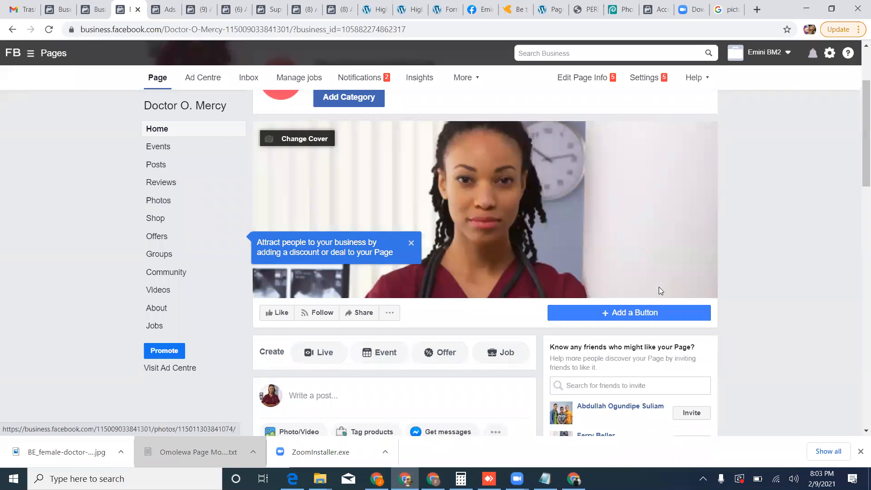
Publish a post on the Page with the text "Improve your eyesight".
scroll(369, 346, "down", 1)
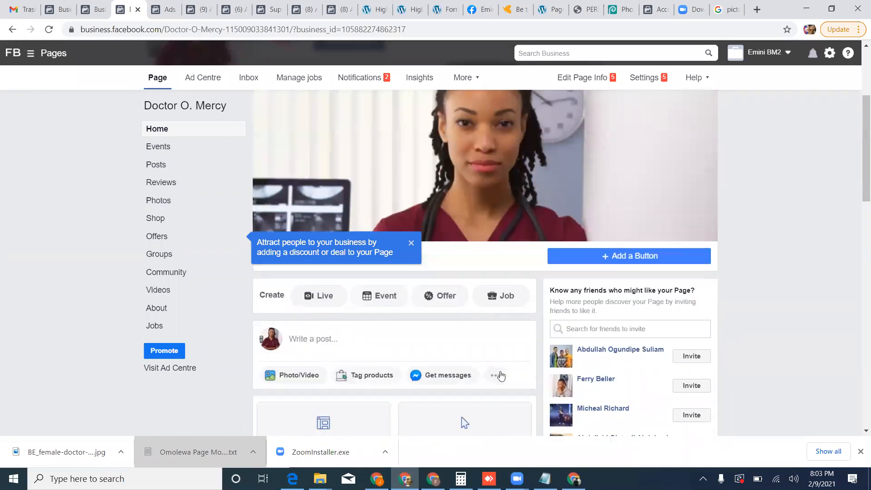
left_click(370, 346)
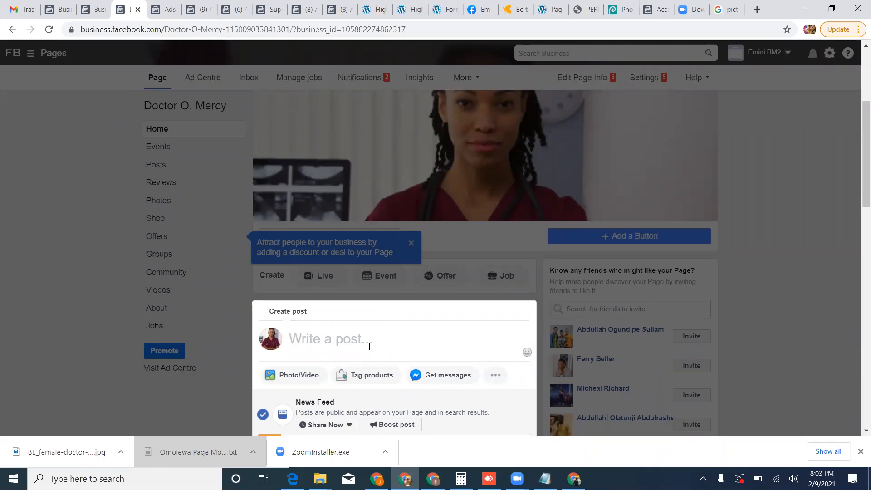
type("Impro")
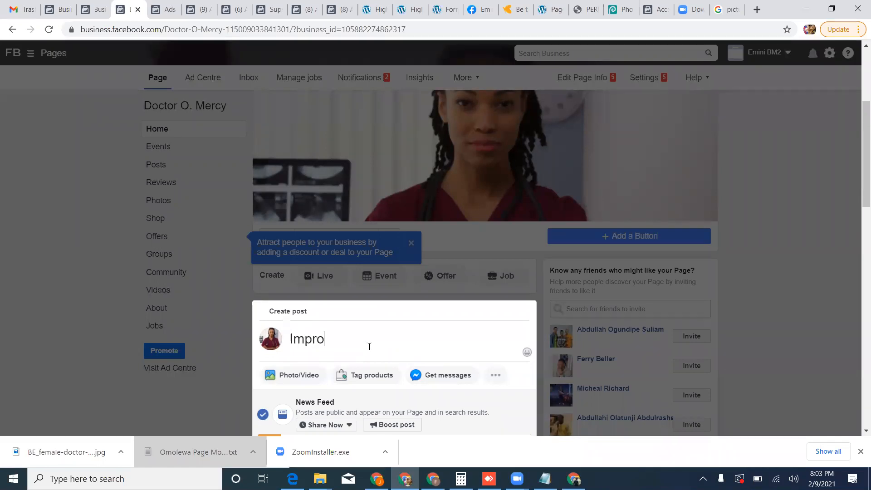
type("ve your eyesight")
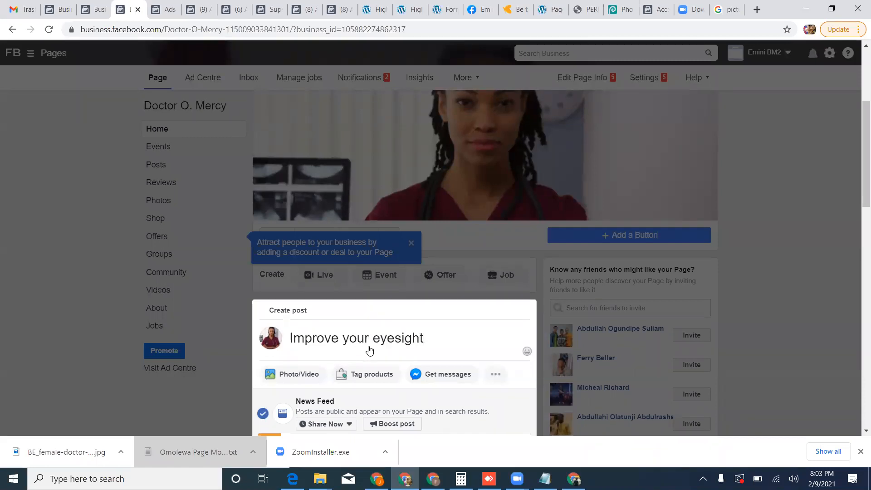
scroll(370, 348, "down", 1)
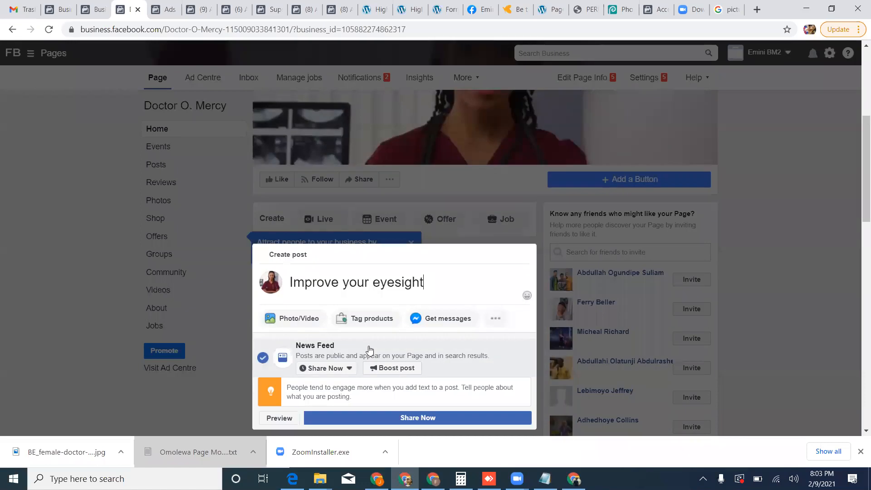
left_click(412, 420)
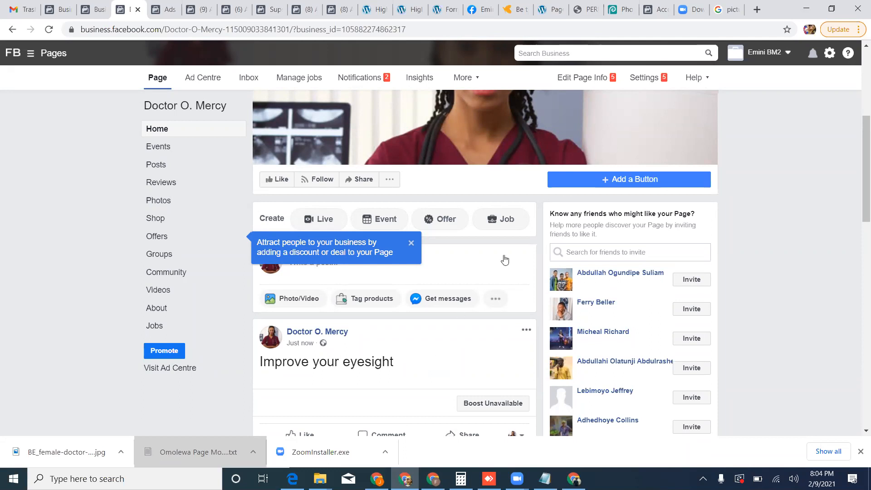
Open Page moderation for editing in the Page's settings and copy the entire word list from the Omolewa Page Moderation file in Notepad.
left_click(644, 79)
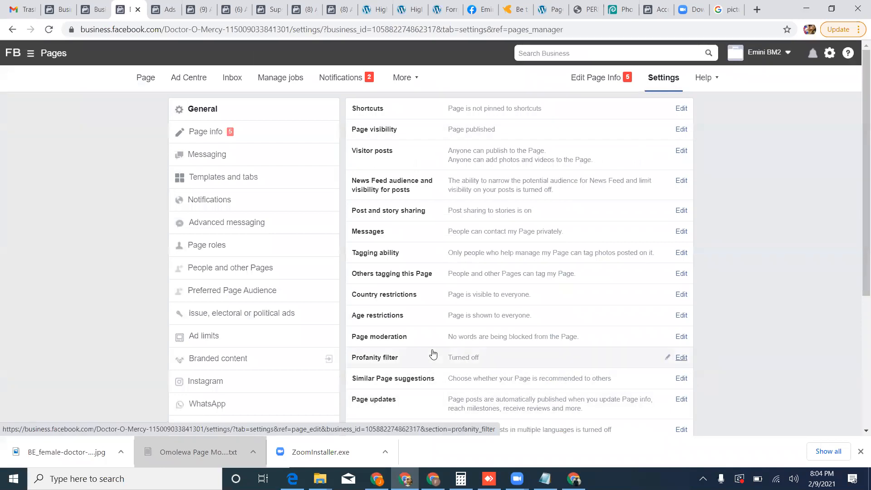
left_click(682, 337)
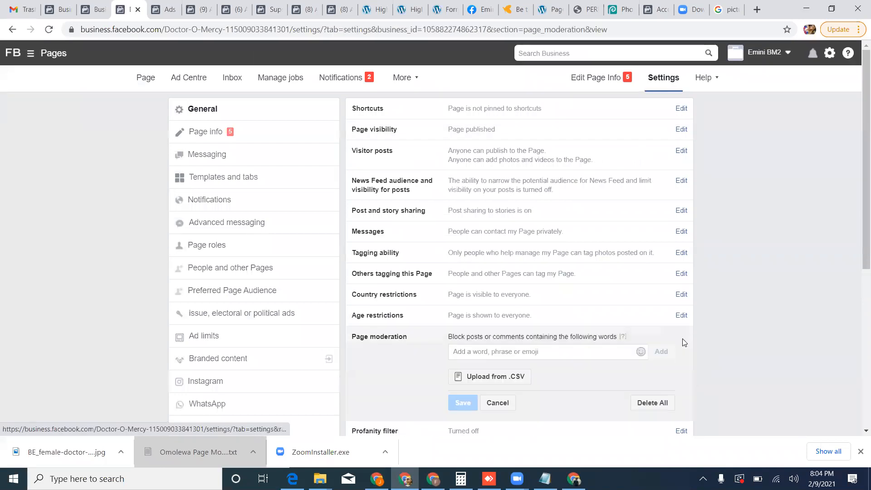
left_click(544, 479)
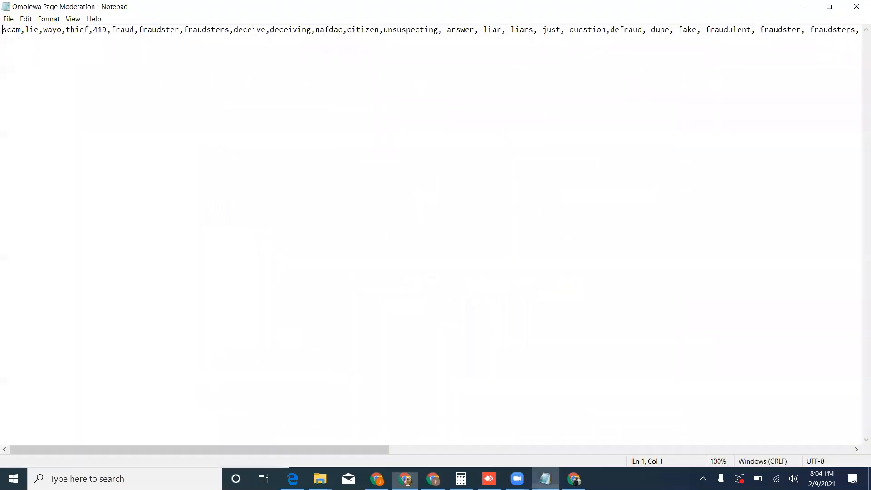
left_click(378, 70)
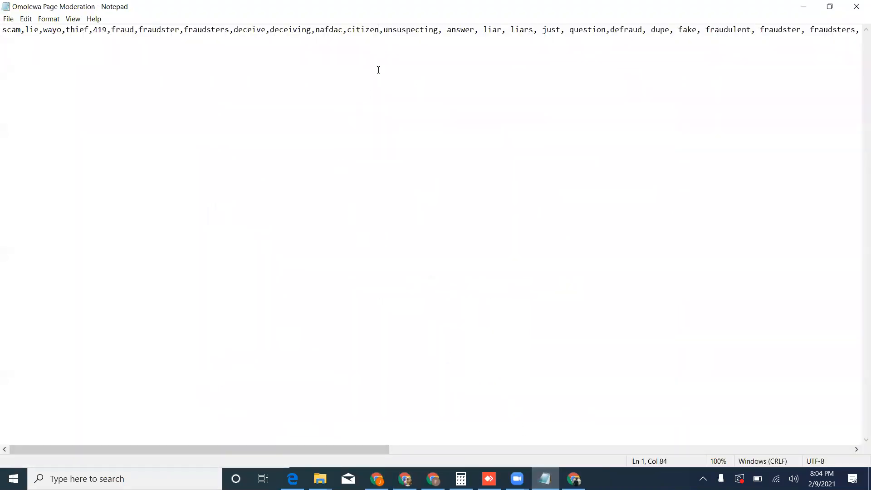
key("ctrl+a")
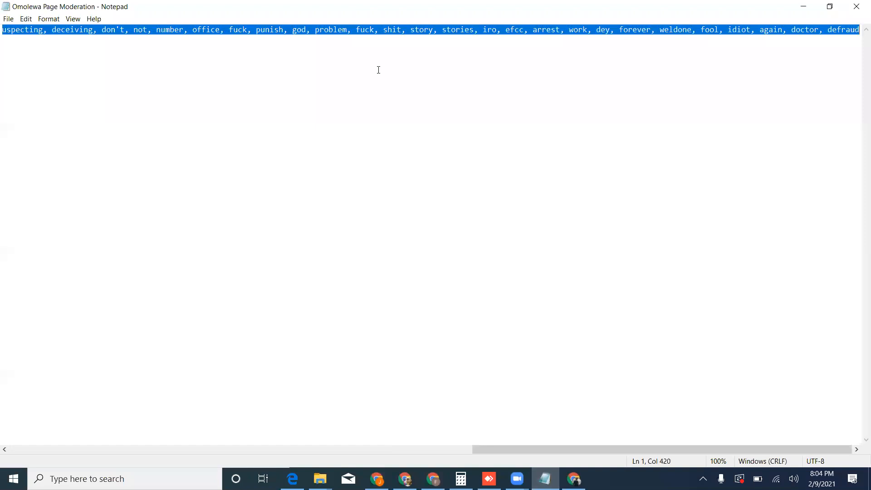
left_click(803, 9)
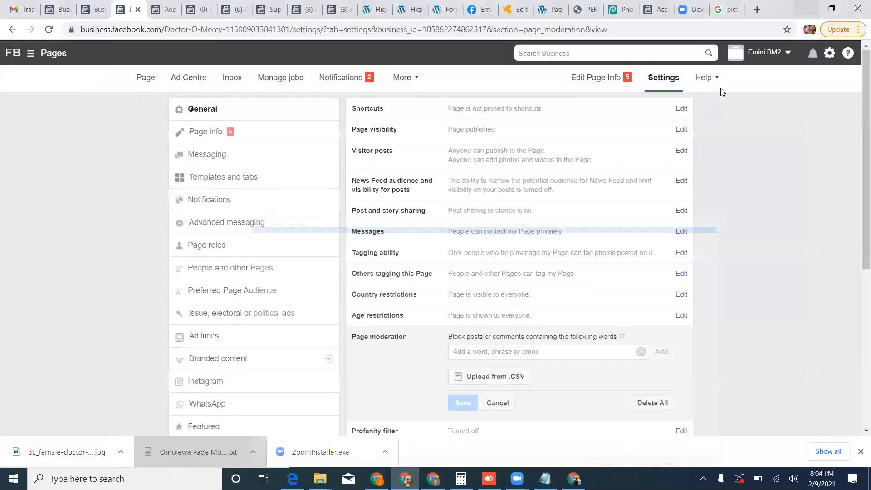
Add the copied word list to the blocked words under Page moderation and save the setting.
left_click(550, 350)
key("ctrl+v")
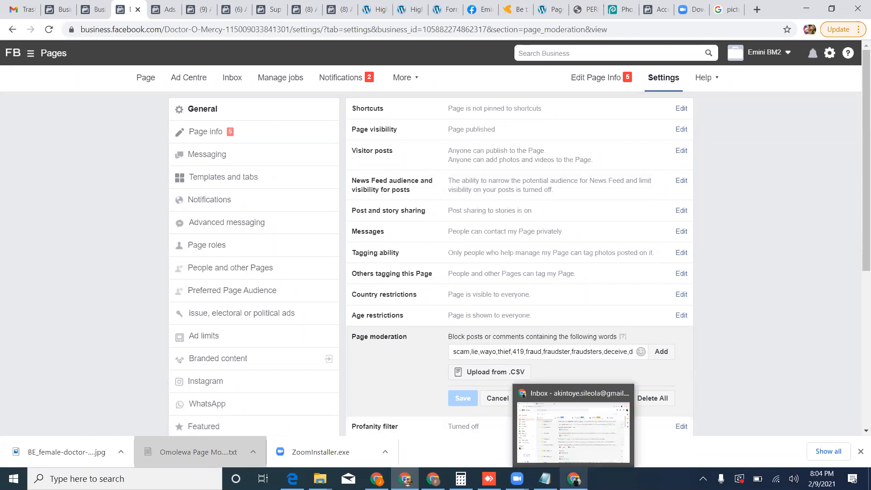
mouse_move(574, 478)
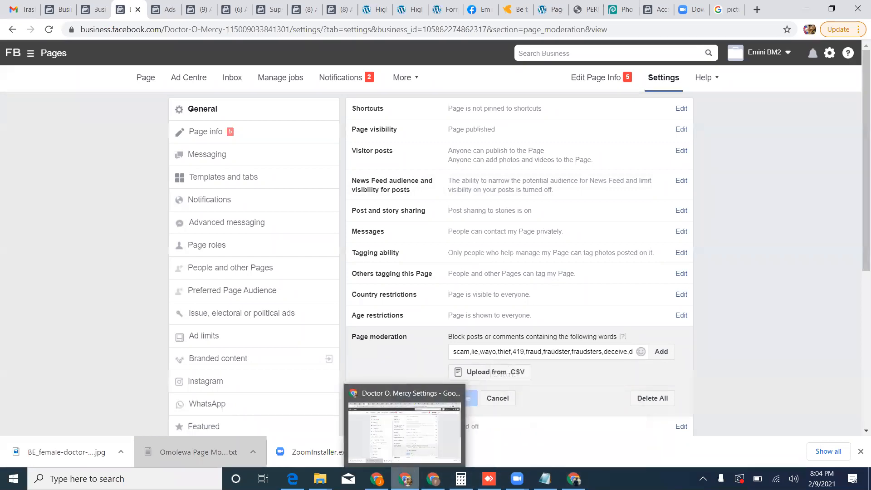
mouse_move(320, 478)
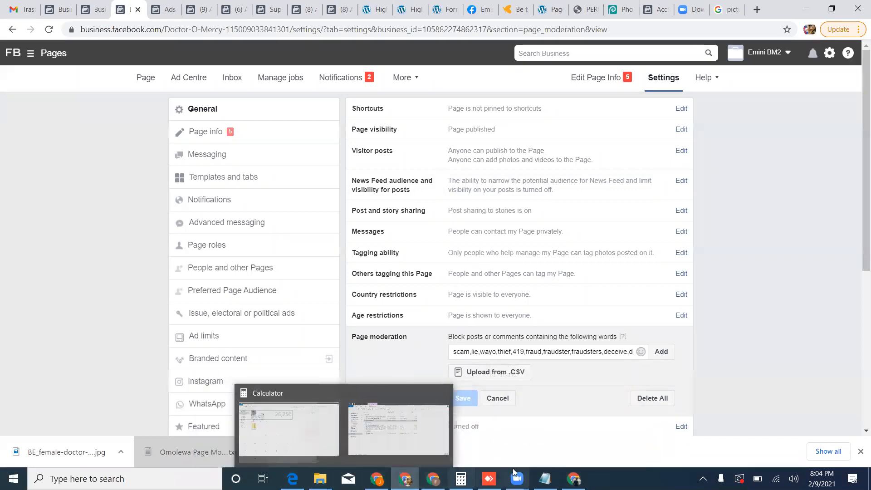
mouse_move(517, 479)
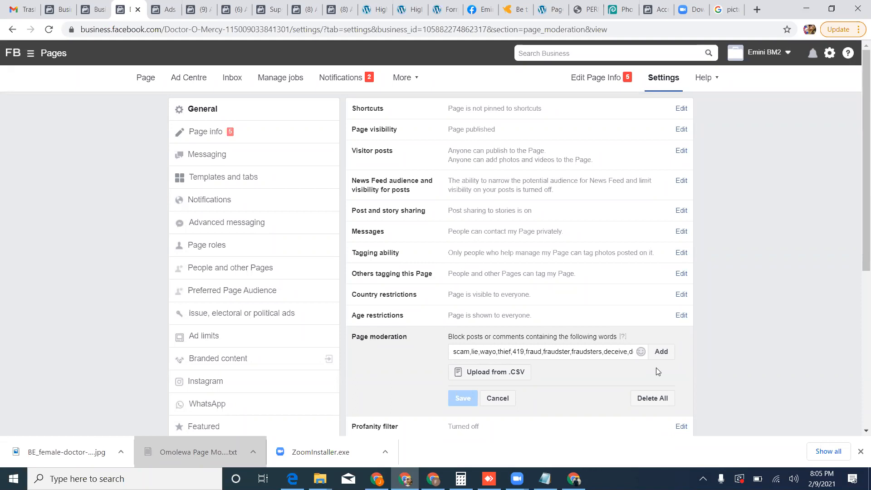
left_click(661, 352)
scroll(545, 361, "down", 4)
scroll(464, 361, "down", 1)
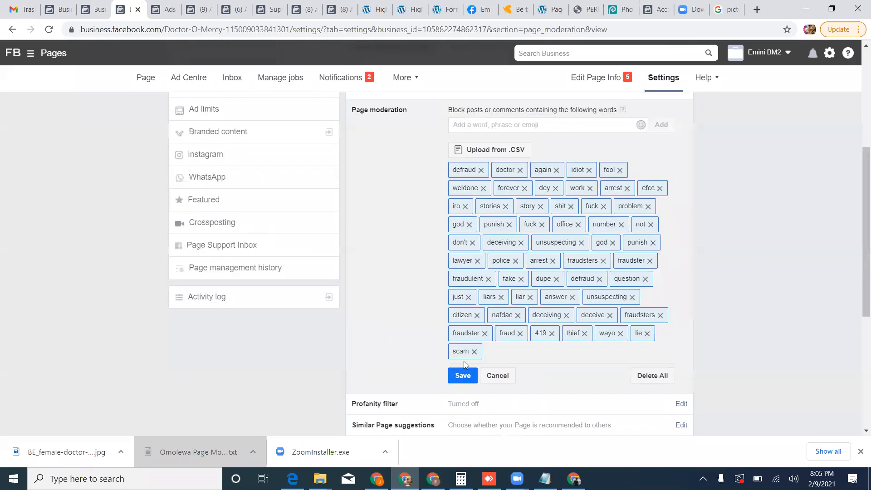
left_click(464, 371)
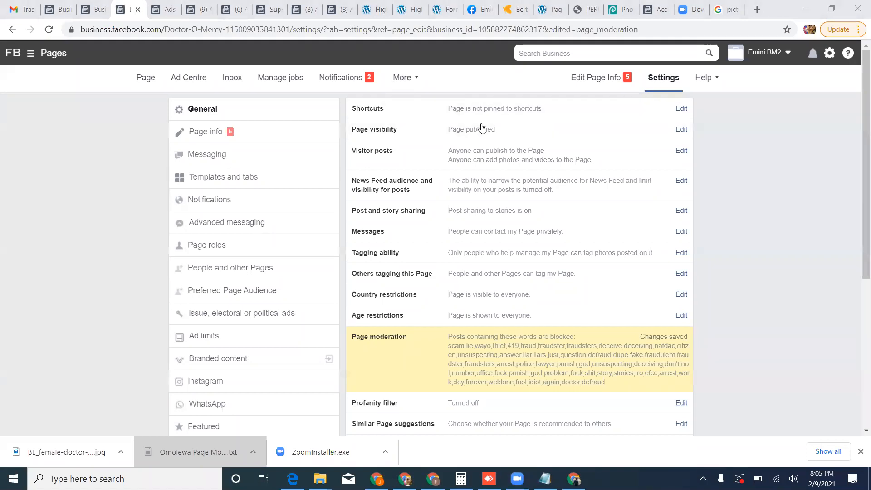
scroll(480, 311, "down", 1)
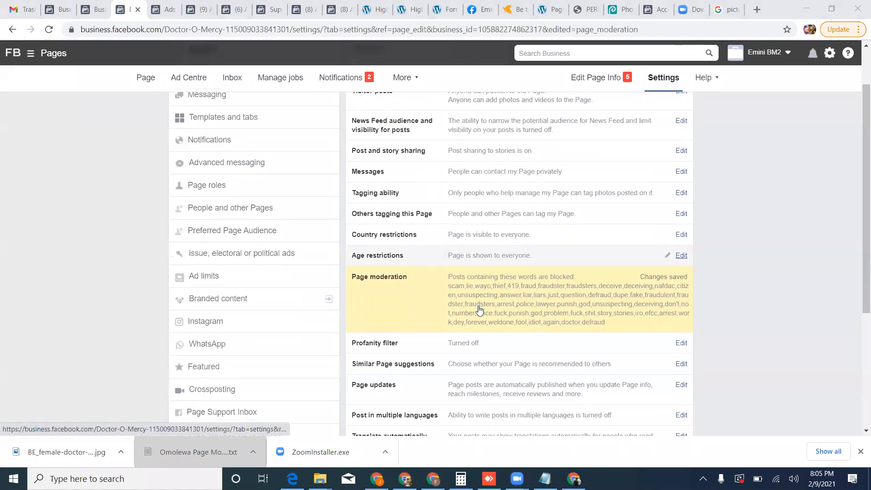
scroll(480, 311, "down", 1)
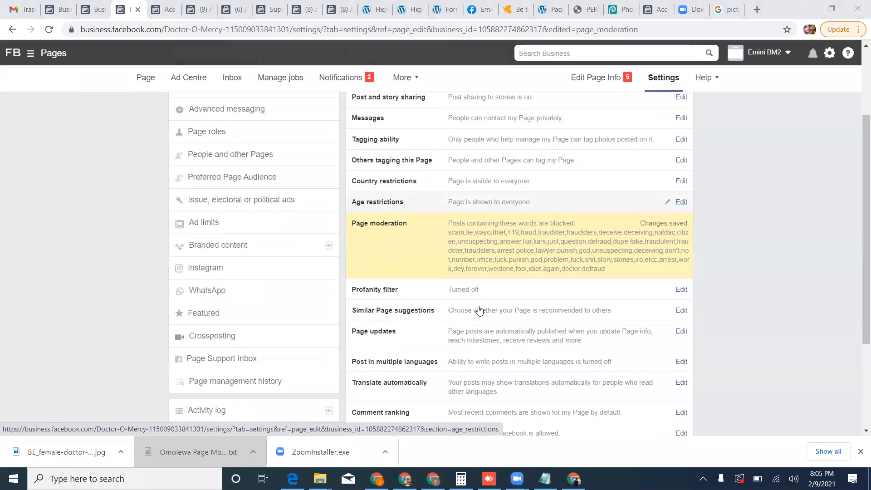
Set the Page's profanity filter to Medium and save the change.
left_click(681, 290)
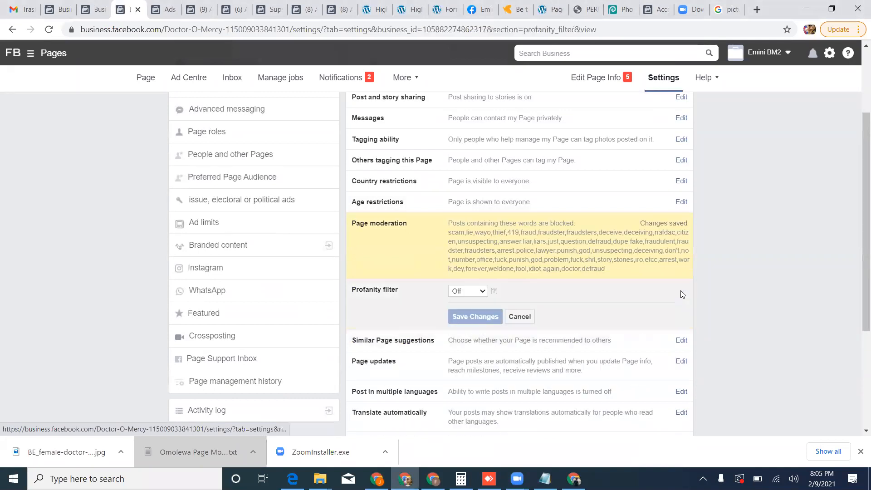
left_click(482, 291)
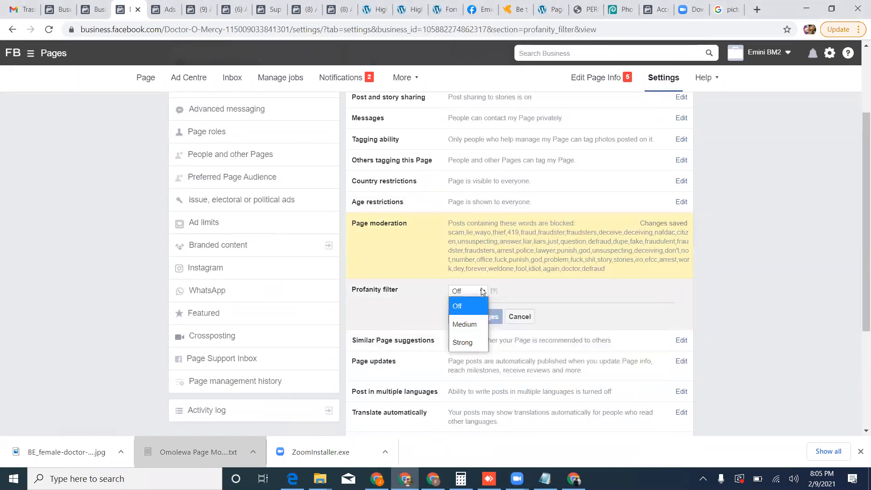
left_click(466, 322)
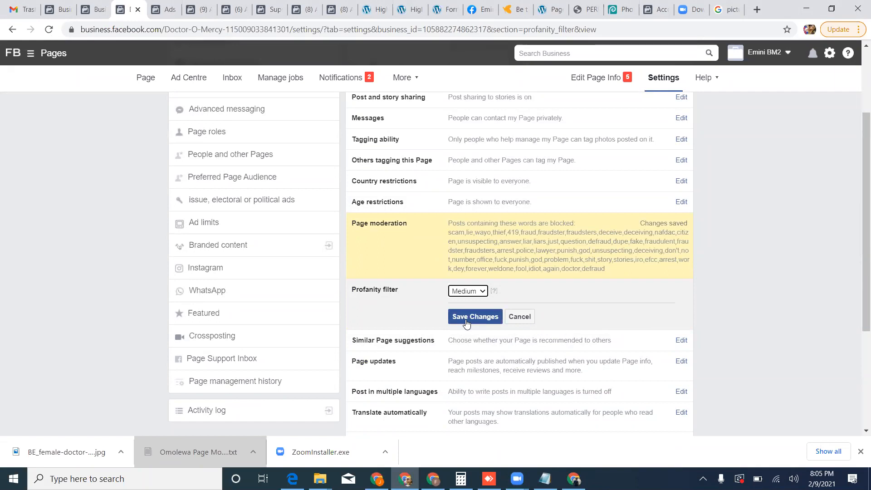
left_click(466, 320)
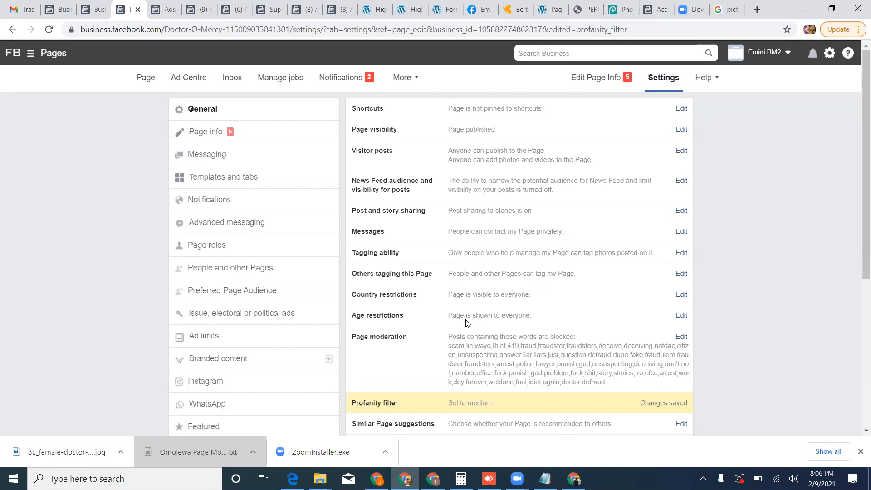
scroll(465, 323, "down", 1)
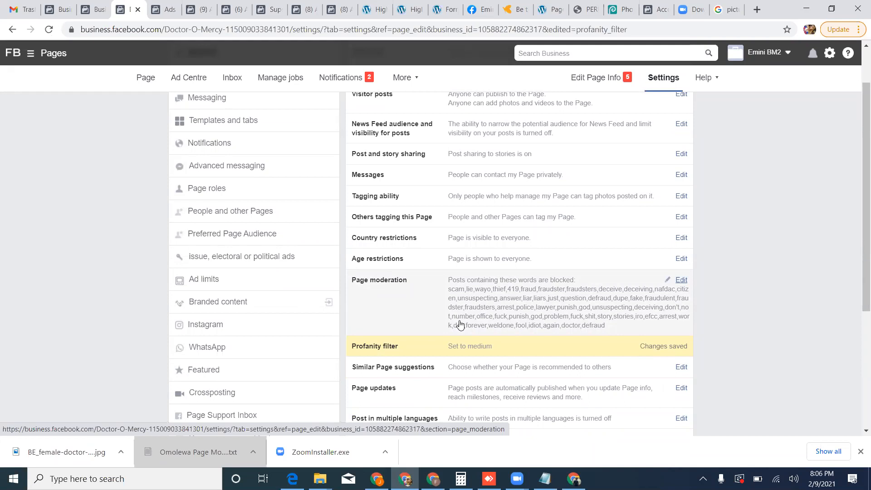
left_click(488, 349)
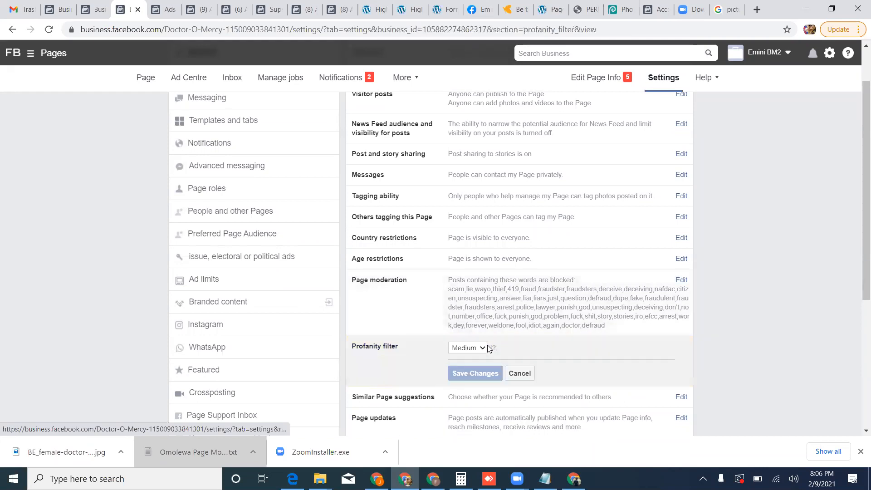
scroll(488, 348, "down", 1)
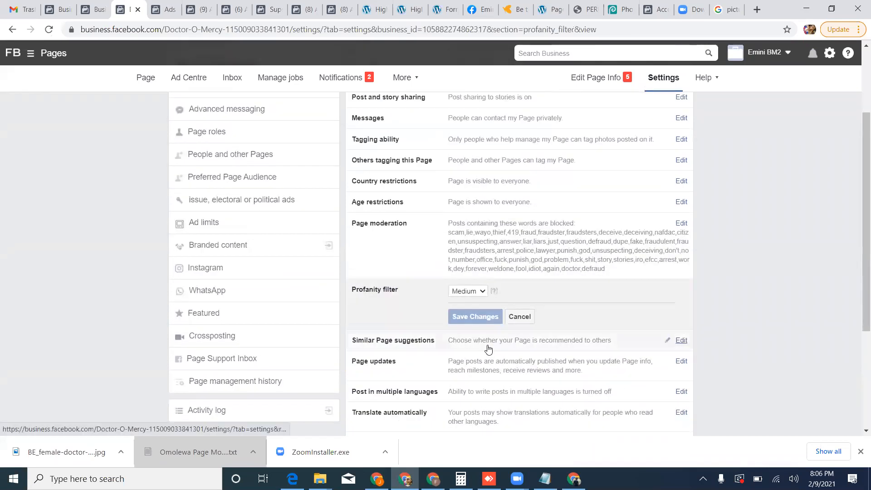
left_click(479, 298)
left_click(459, 305)
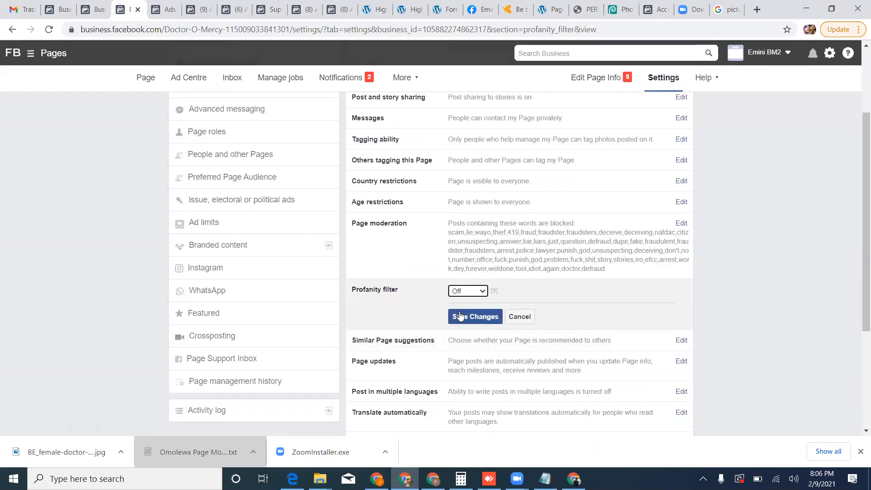
left_click(482, 290)
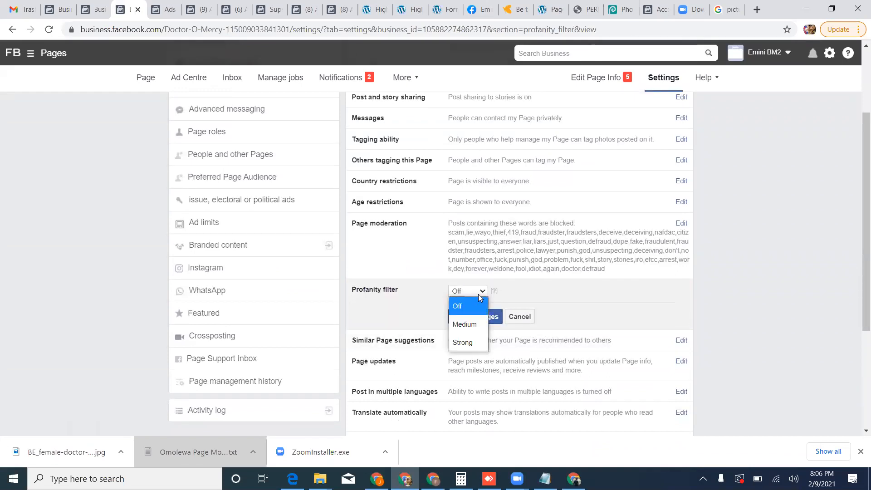
left_click(462, 323)
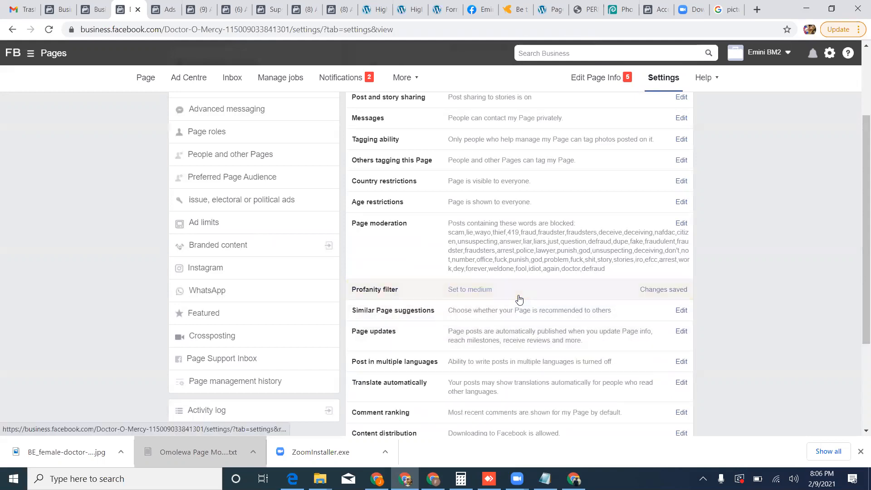
left_click(520, 299)
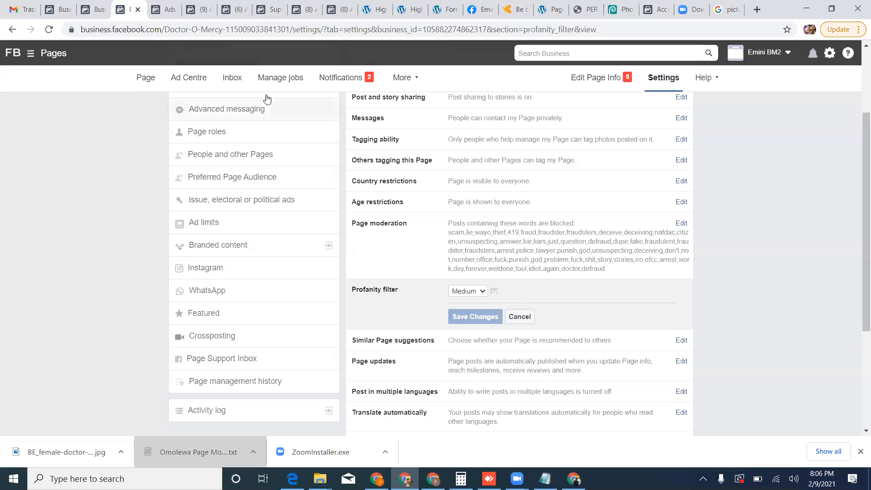
Close the Page settings and, from the ad accounts in Business settings, open the business's ad account in Ads Manager.
left_click(137, 11)
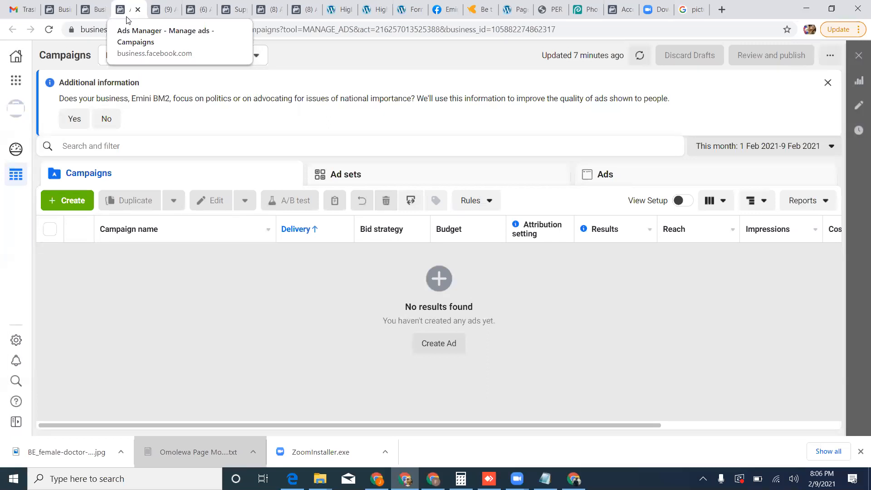
left_click(96, 9)
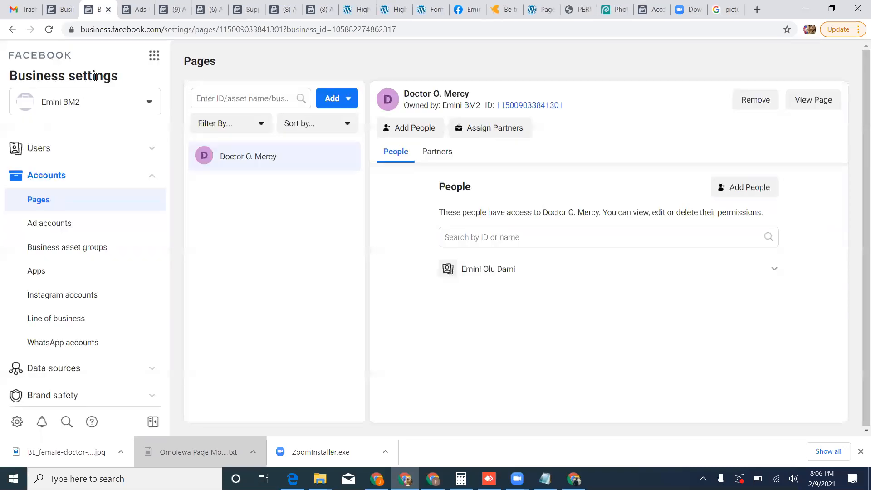
left_click(59, 184)
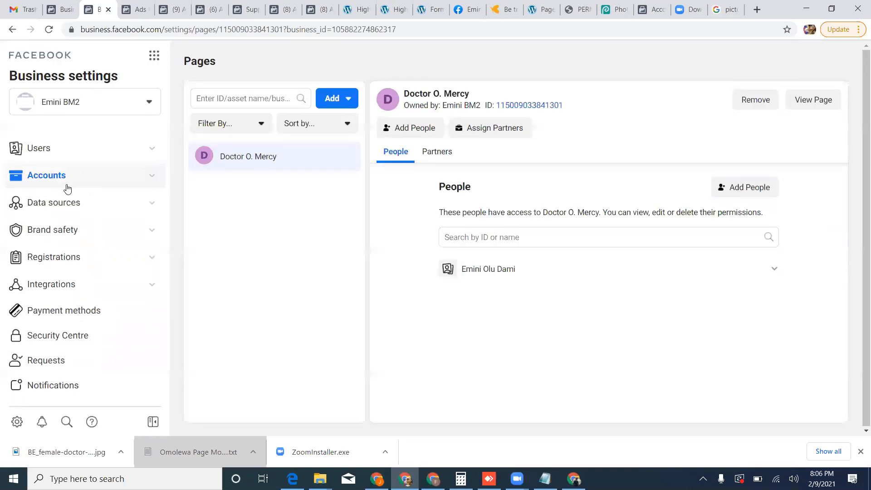
left_click(68, 180)
left_click(59, 222)
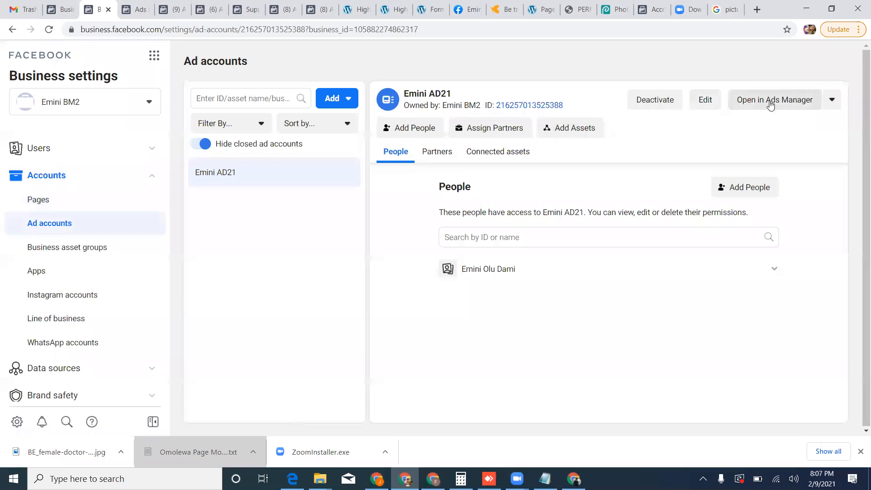
left_click(769, 104)
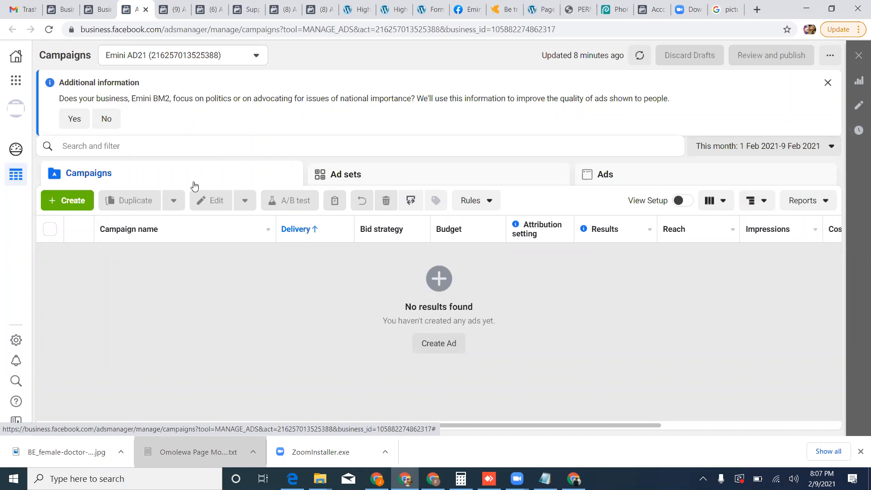
Open the ad account settings and review the account's name, time zone, currency and advertising purpose.
left_click(18, 341)
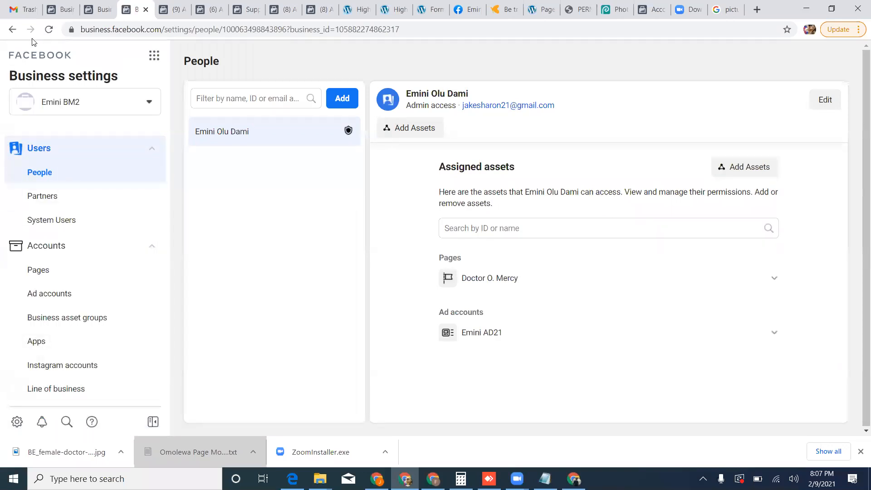
left_click(13, 30)
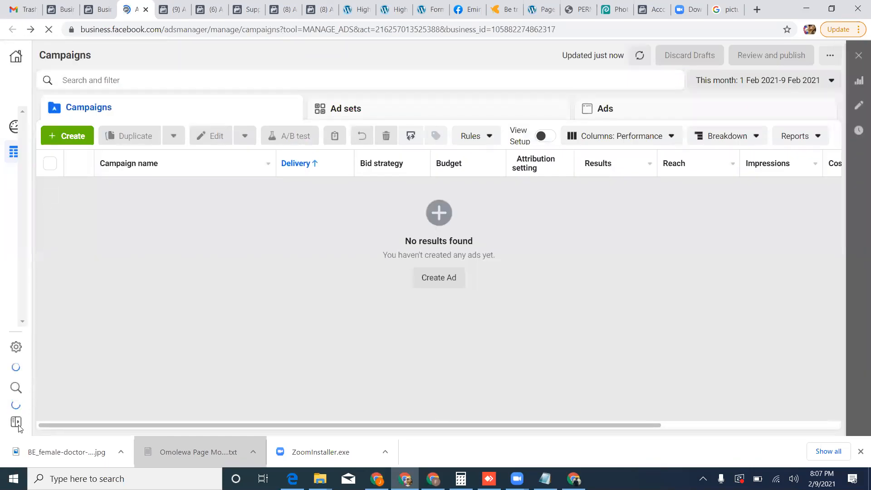
mouse_move(18, 426)
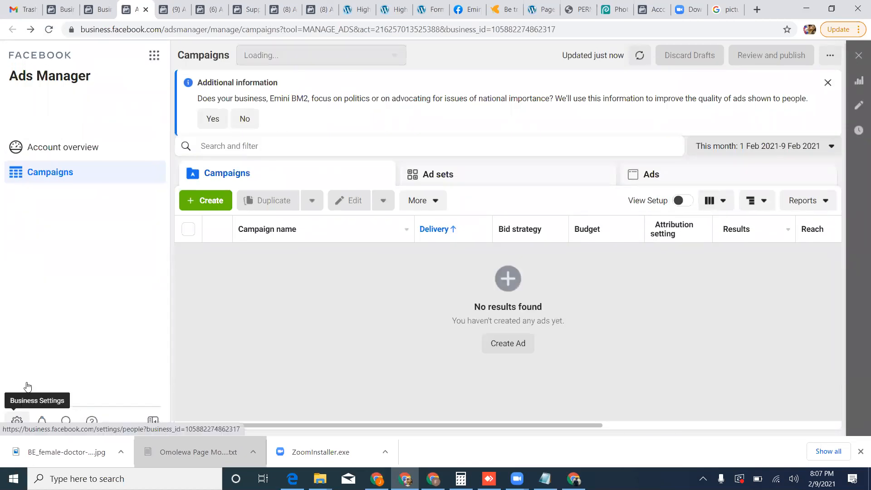
left_click(154, 56)
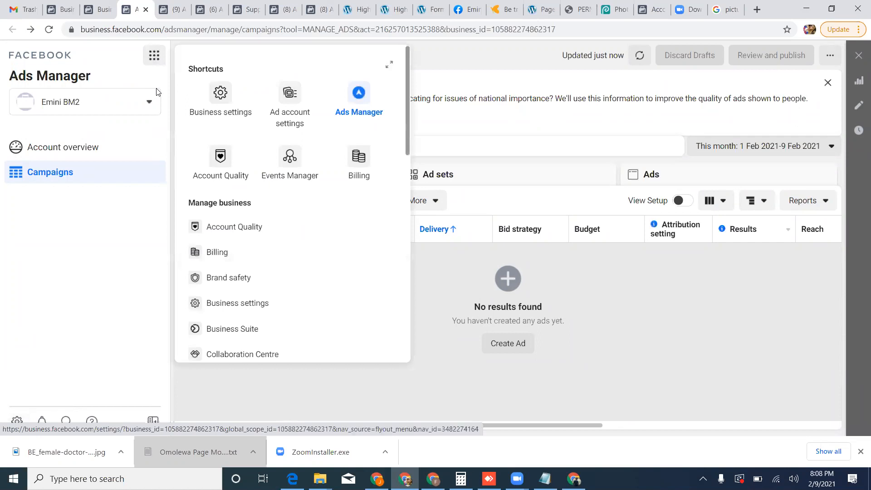
left_click(283, 114)
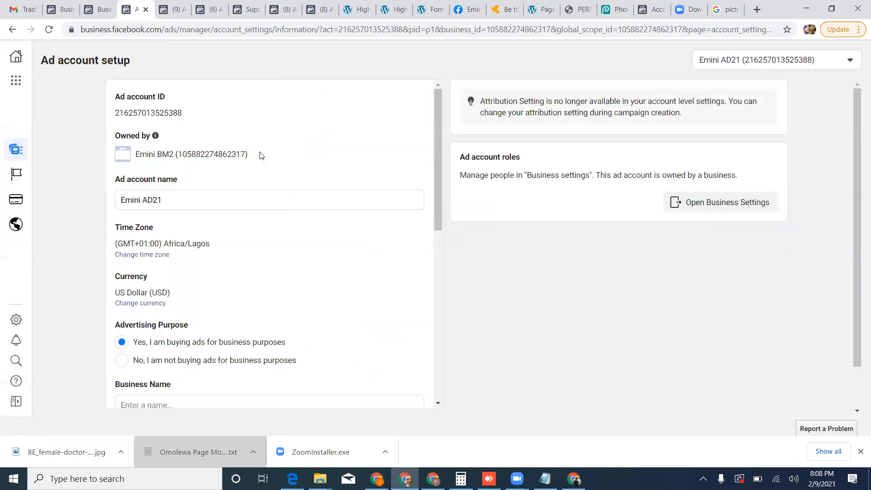
scroll(236, 253, "down", 1)
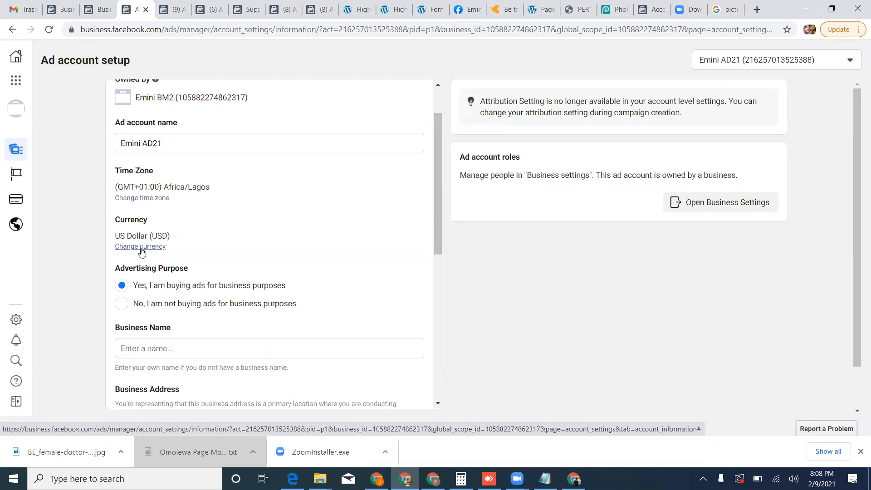
Return to Ads Manager and create a new campaign with the Conversions objective.
left_click(23, 87)
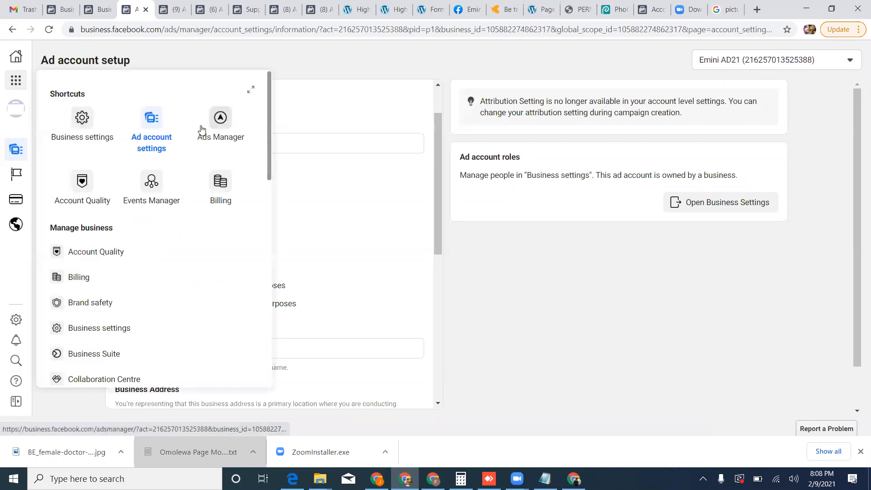
left_click(201, 130)
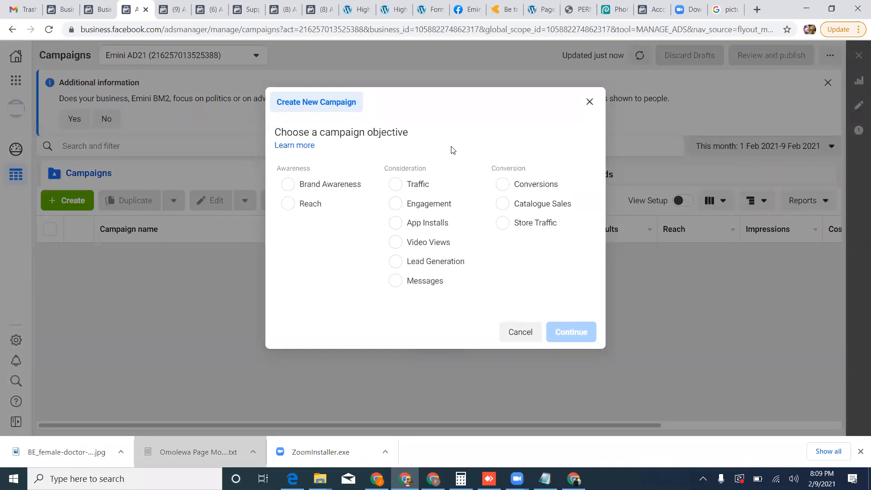
left_click(504, 190)
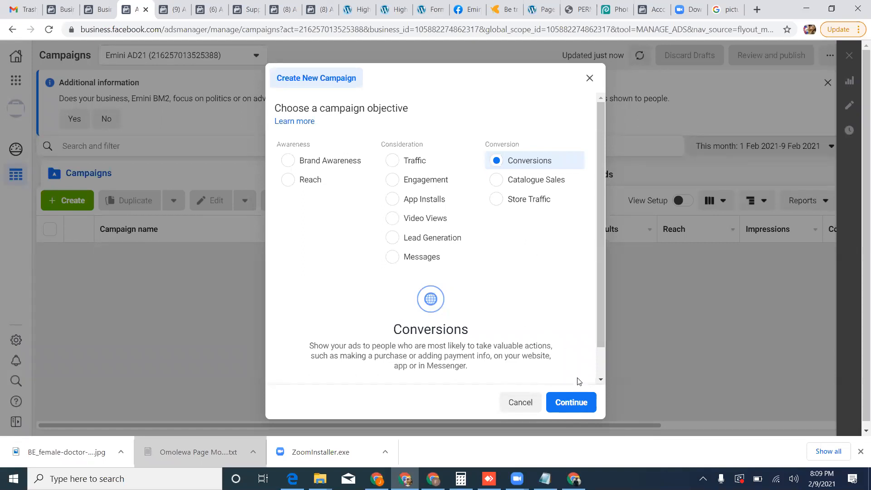
left_click(577, 400)
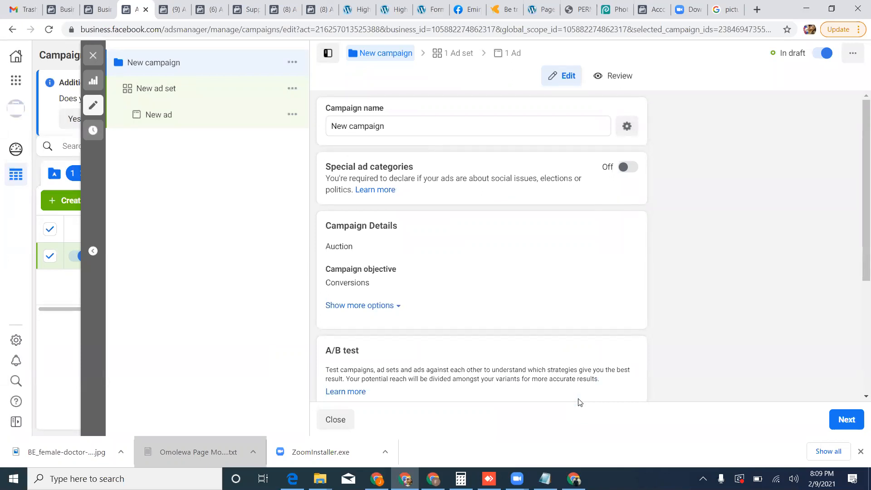
Name the new campaign "Green".
left_click(391, 125)
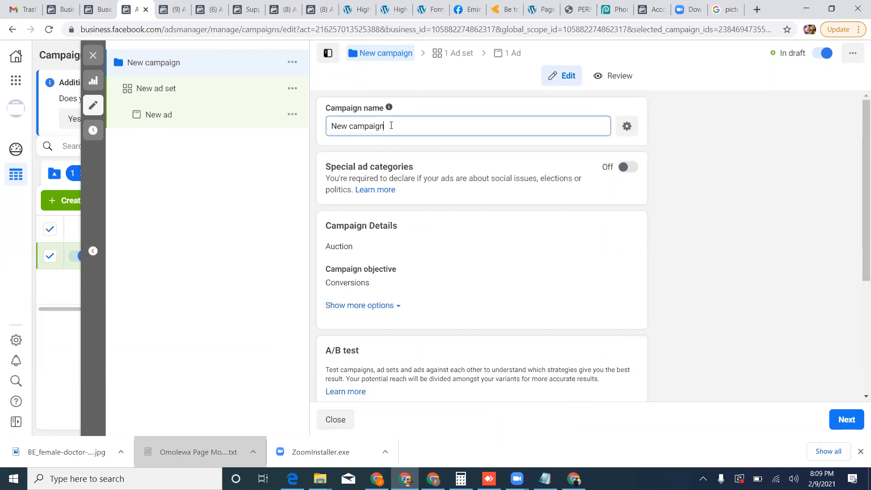
key("ctrl+a")
type("Green")
scroll(585, 294, "down", 3)
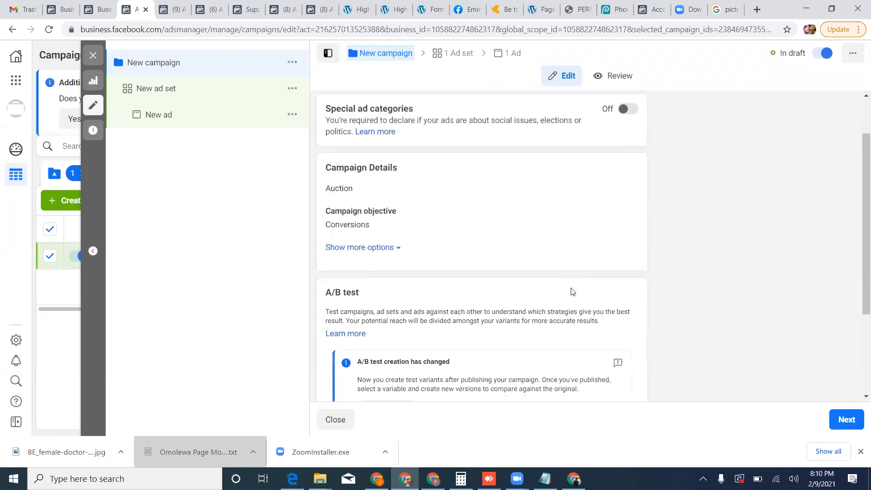
scroll(572, 292, "down", 1)
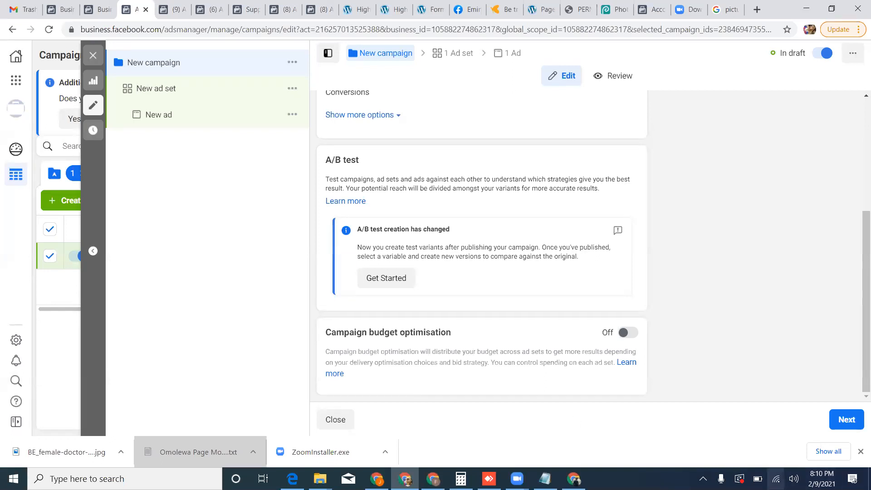
left_click(628, 332)
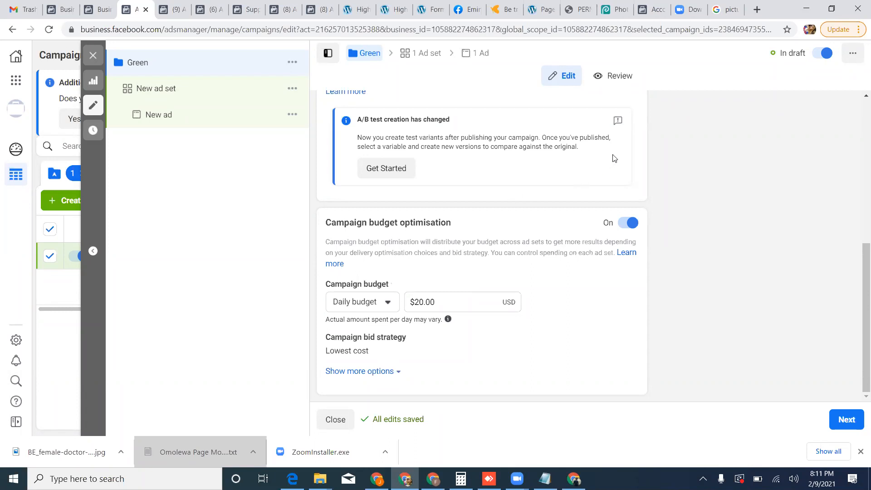
left_click(634, 224)
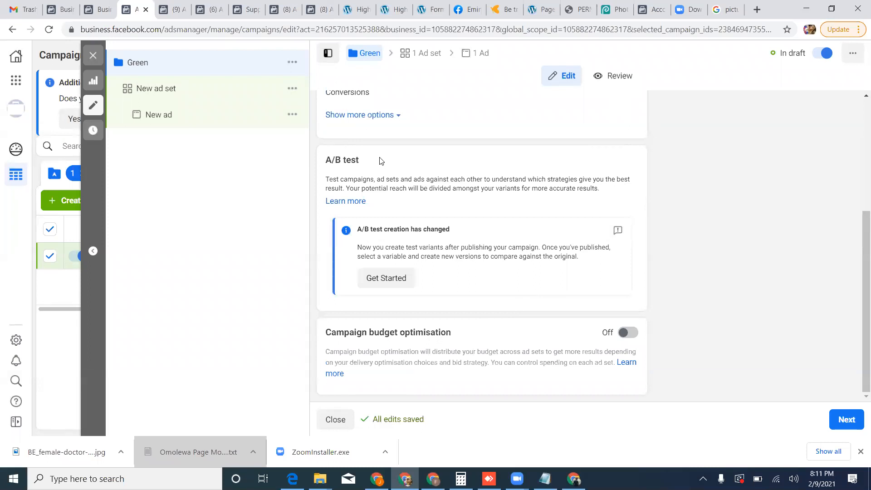
Open the campaign's new ad set and name it "Green".
scroll(427, 214, "up", 3)
scroll(430, 214, "up", 1)
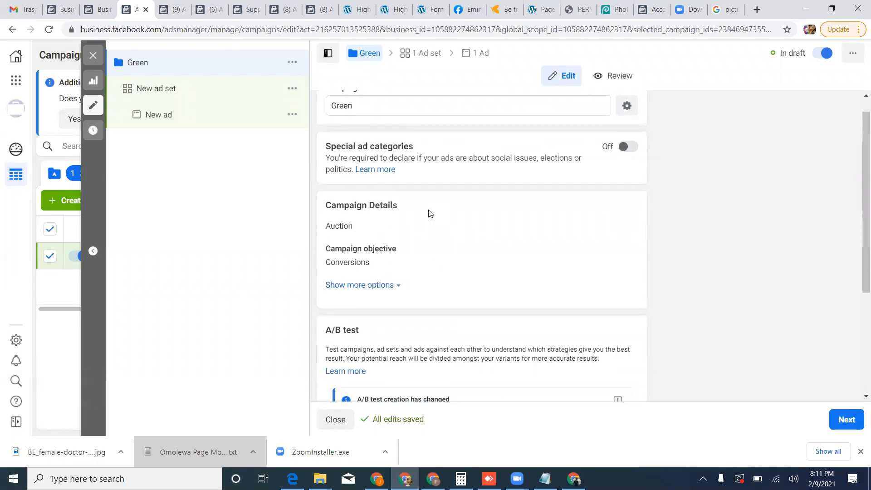
left_click(430, 53)
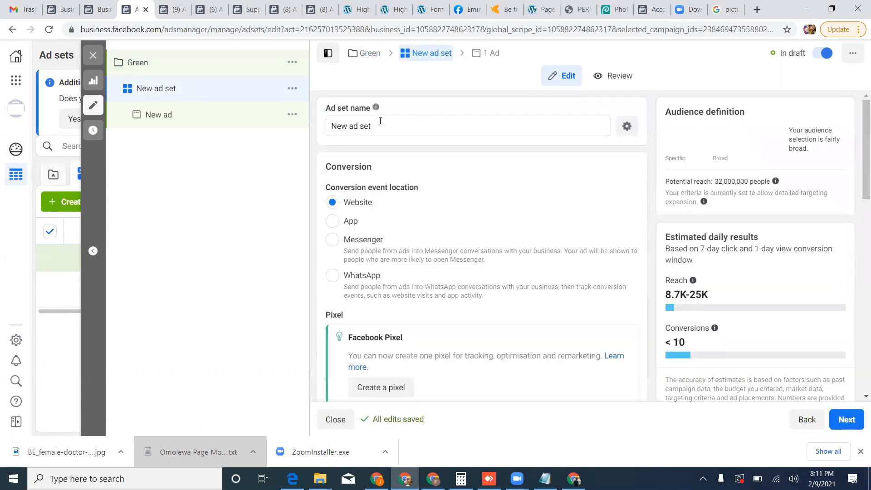
left_click_drag(380, 125, 312, 126)
type("Green")
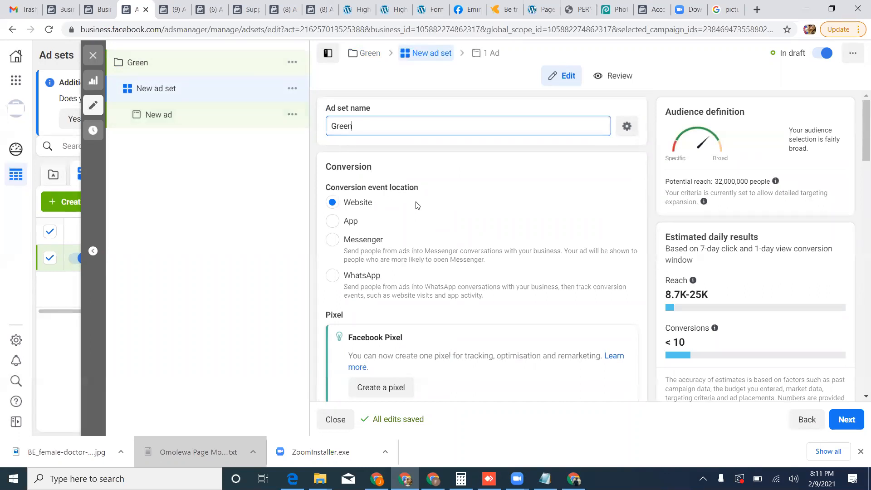
scroll(418, 212, "down", 1)
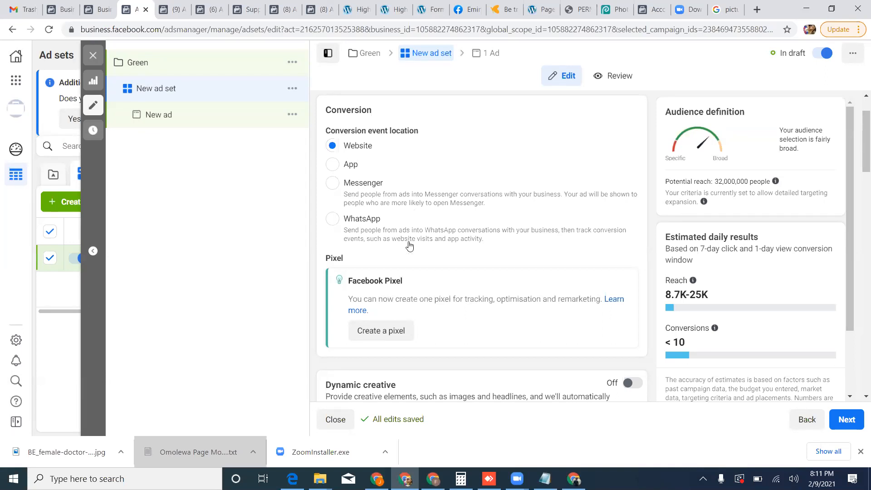
Create a Facebook pixel for the ad set and choose to add its code to the website manually.
left_click(384, 332)
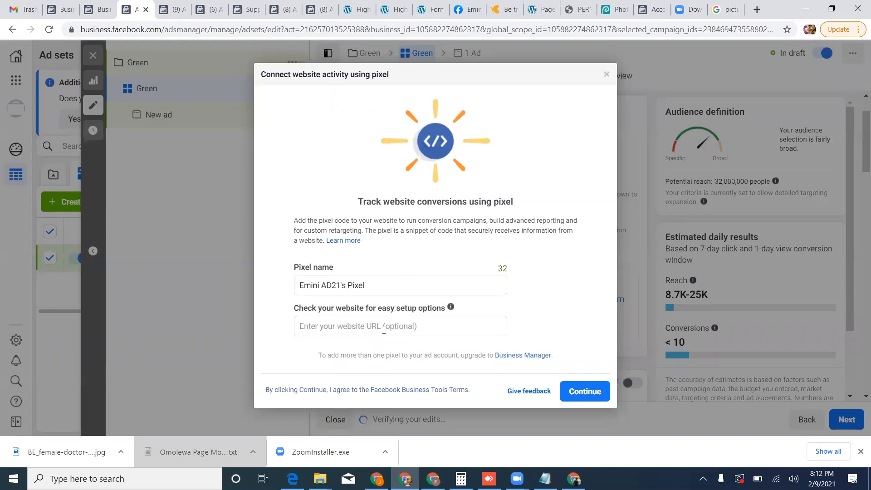
left_click(575, 392)
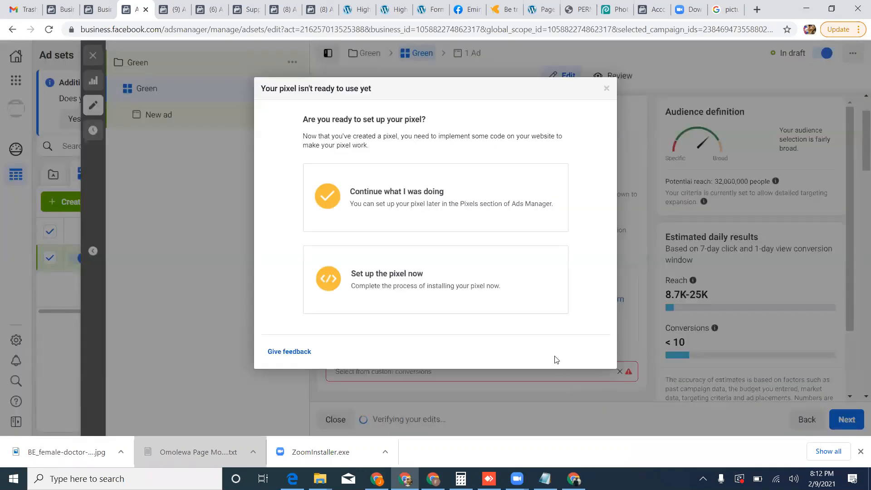
left_click(443, 298)
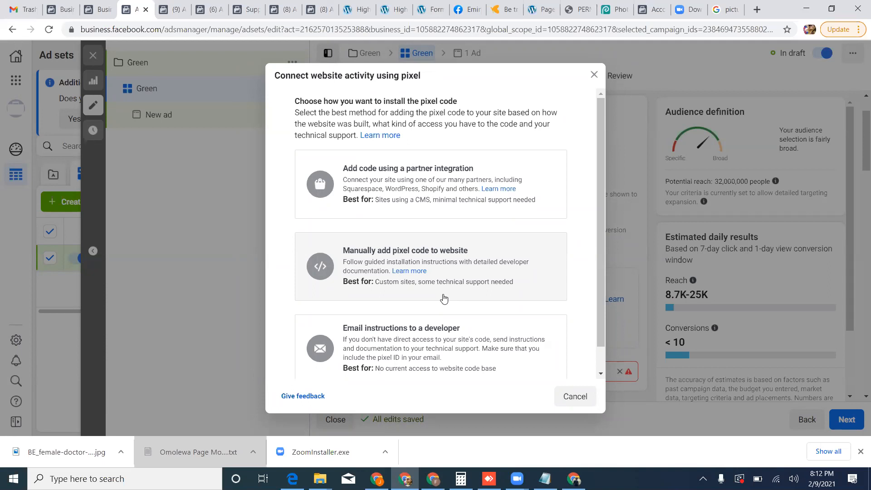
left_click(402, 280)
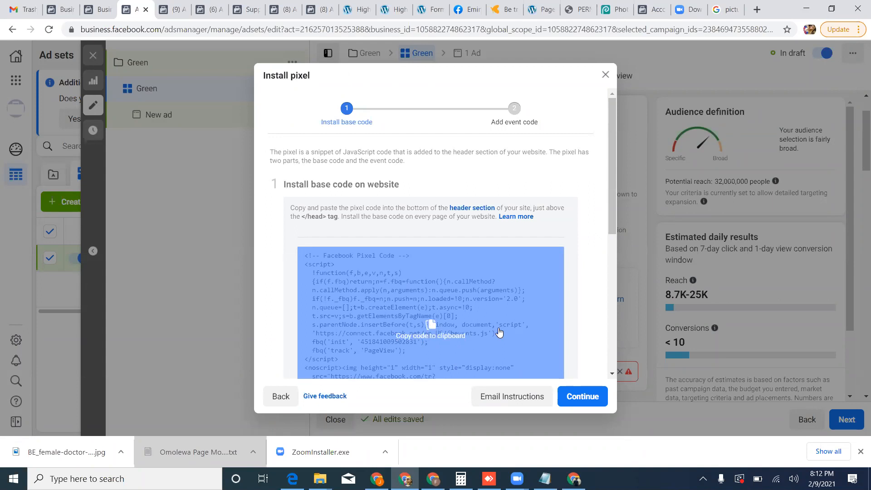
Copy the Facebook pixel base code to the clipboard.
scroll(499, 332, "down", 3)
left_click(458, 271)
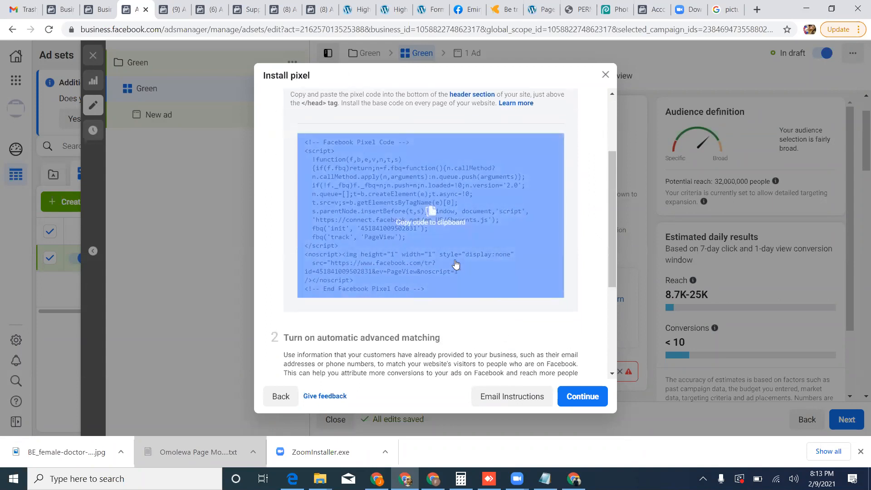
left_click(433, 211)
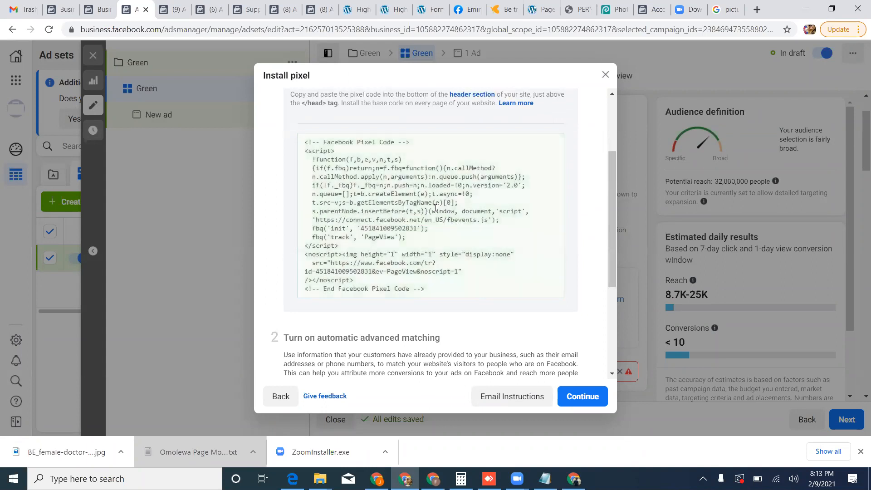
Open the WordPress admin login page at lifeandhealth.name.ng/wp-admin in the image search's browser tab.
left_click(737, 13)
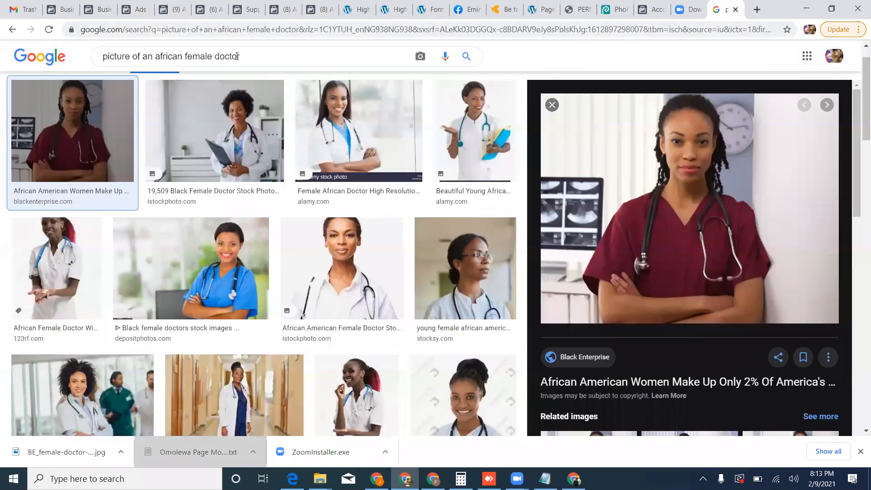
left_click(237, 30)
type("li")
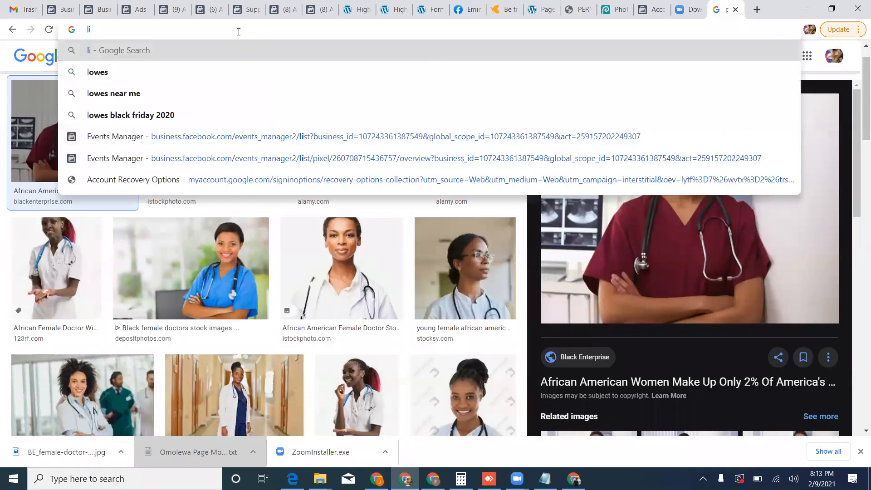
type("feandheal")
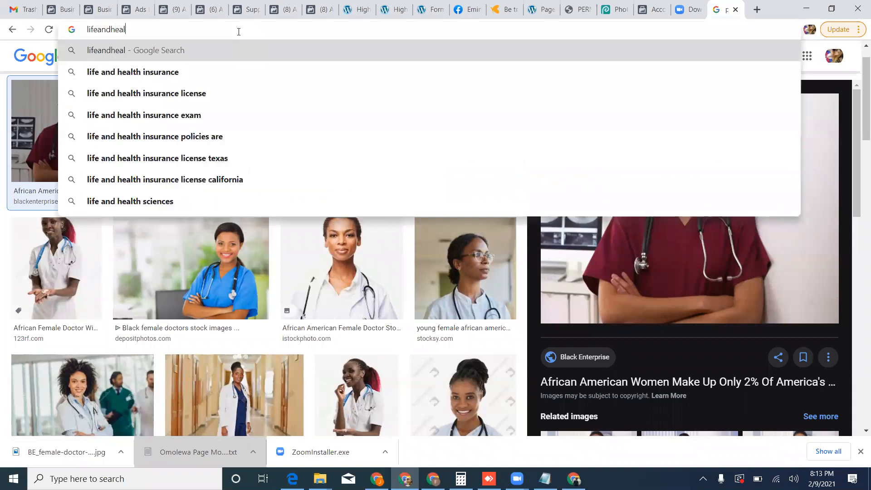
type("th.name")
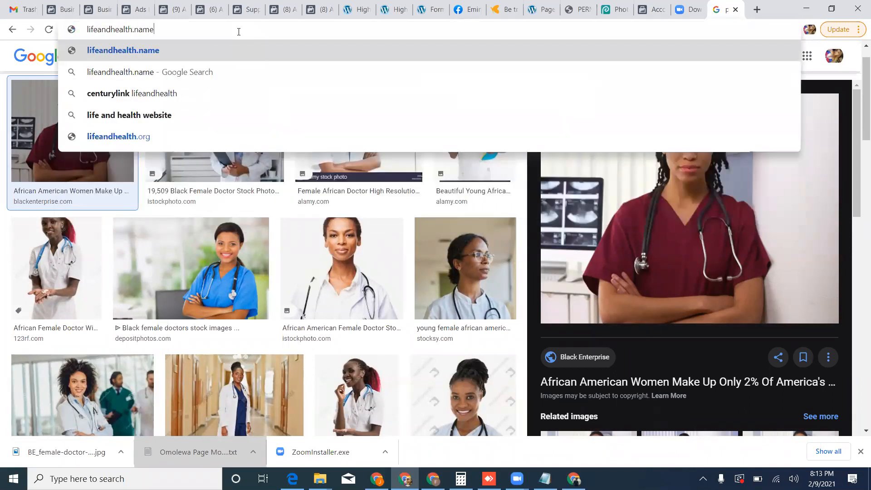
type(".ng/wp-admin")
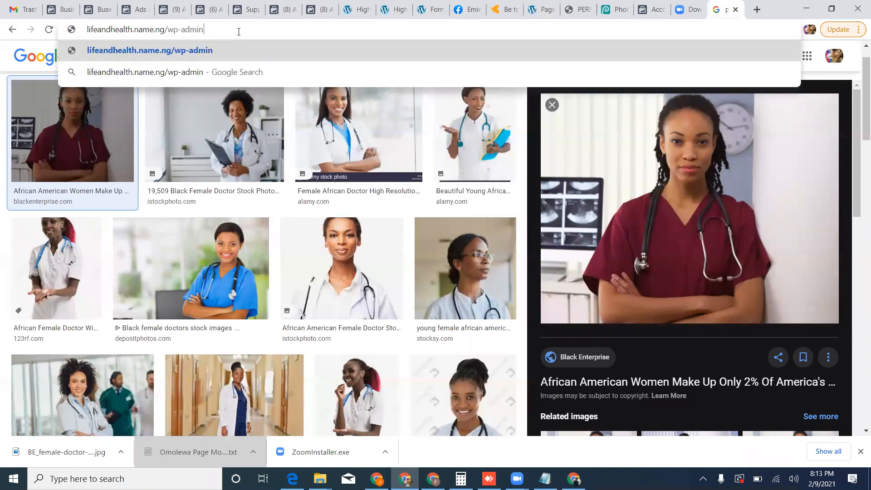
key("Return")
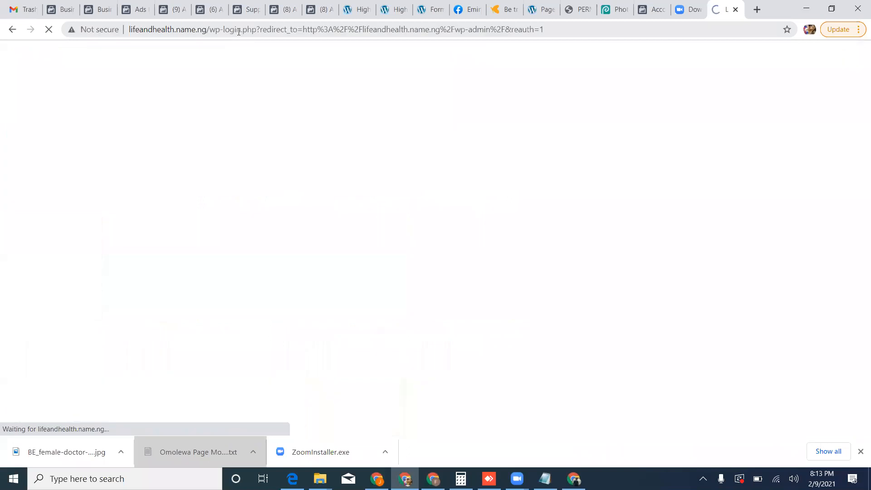
Log in to WordPress as admin with the account password and dismiss the browser's offer to save it.
type("admin")
key("Tab")
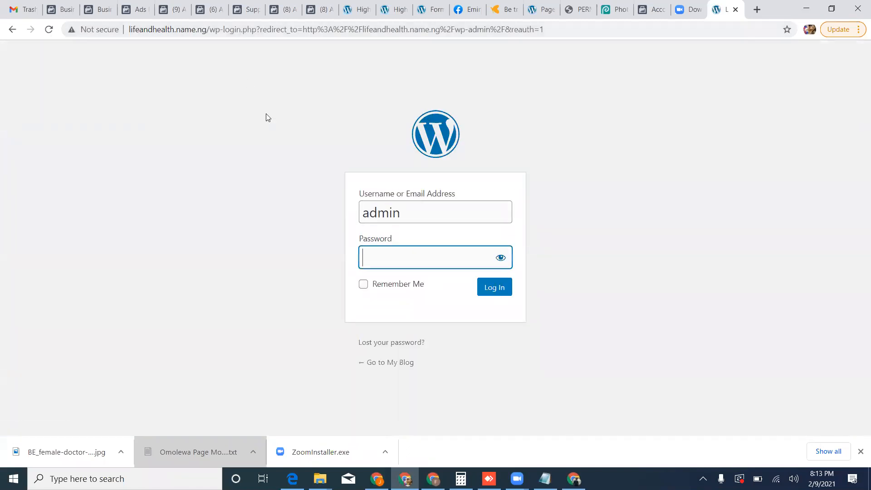
type("•••••••••••••")
left_click(484, 287)
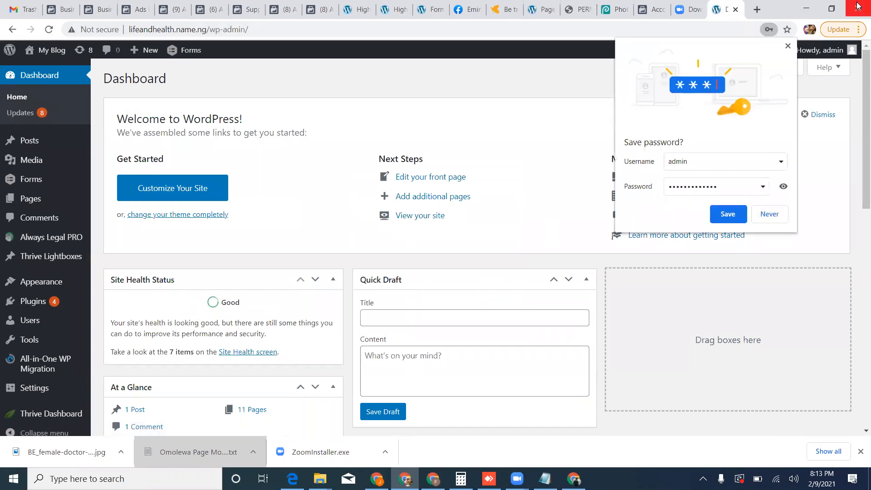
left_click(787, 45)
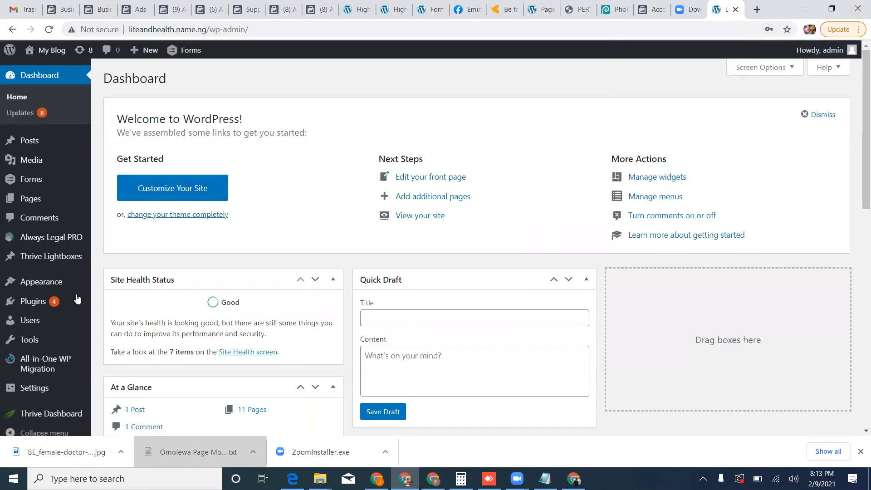
Open the Analytics & Scripts manager from the Thrive Dashboard.
scroll(25, 356, "down", 1)
scroll(24, 356, "down", 1)
left_click(48, 400)
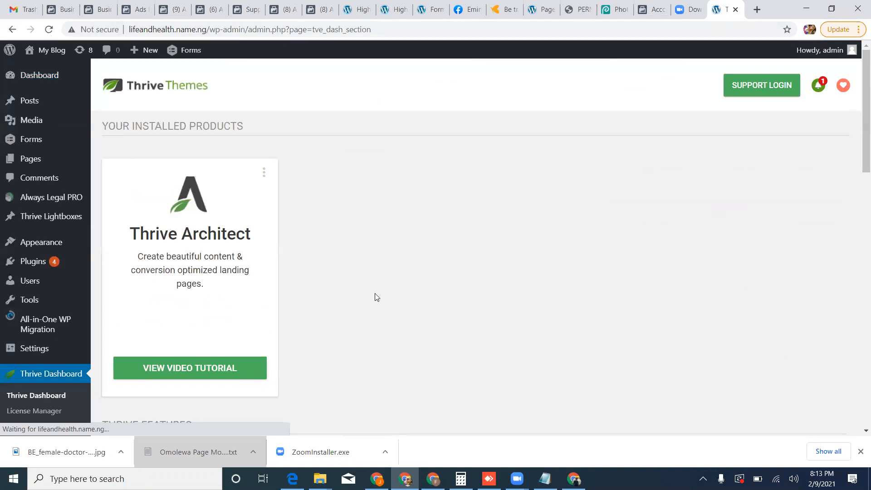
scroll(394, 296, "down", 5)
scroll(413, 299, "down", 5)
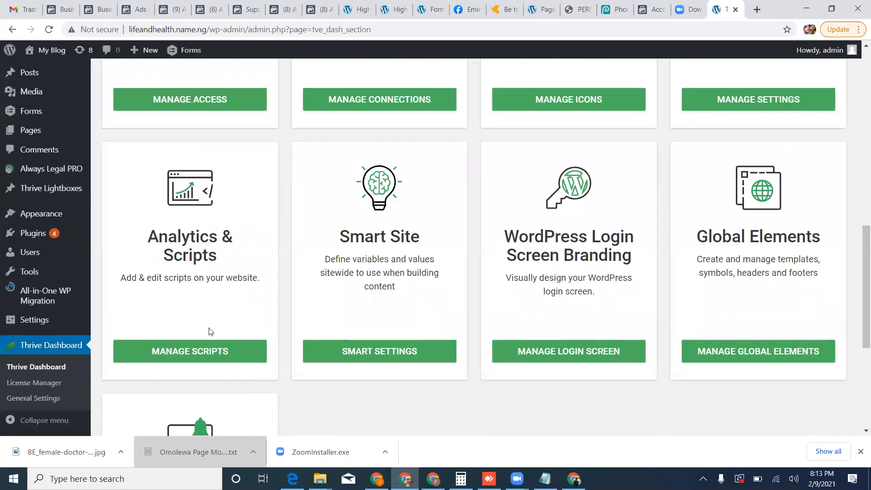
left_click(200, 352)
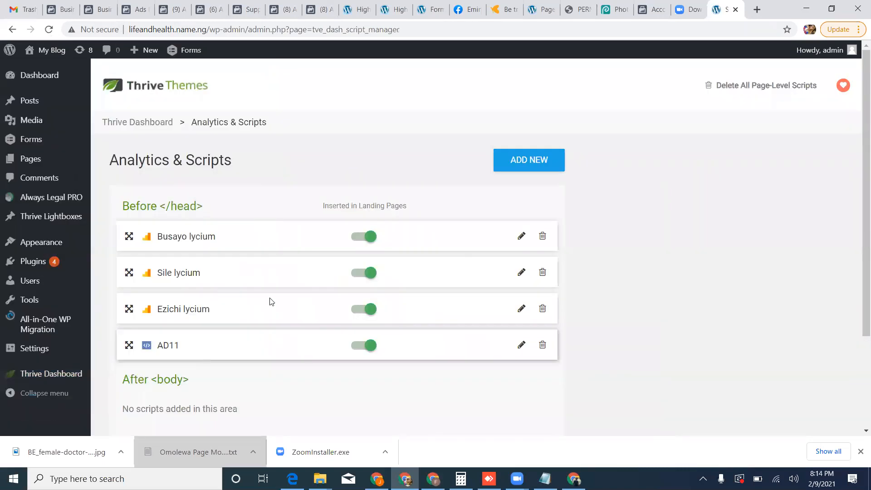
Start a new script, paste in the copied Facebook pixel code and label it "AD21".
left_click(539, 169)
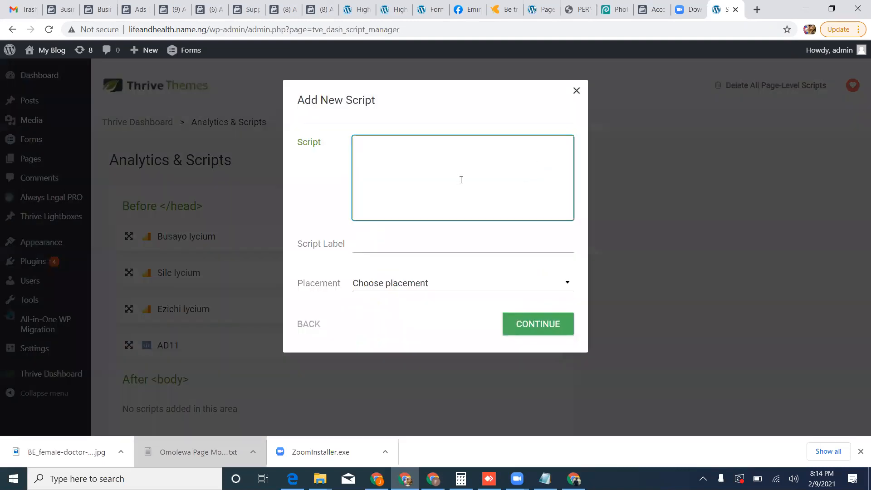
key("ctrl+v")
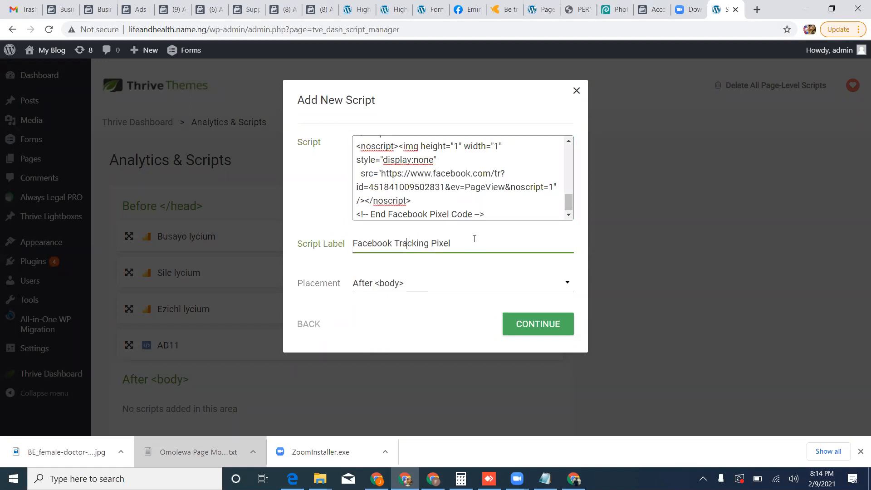
left_click_drag(449, 242, 303, 245)
type("AD21")
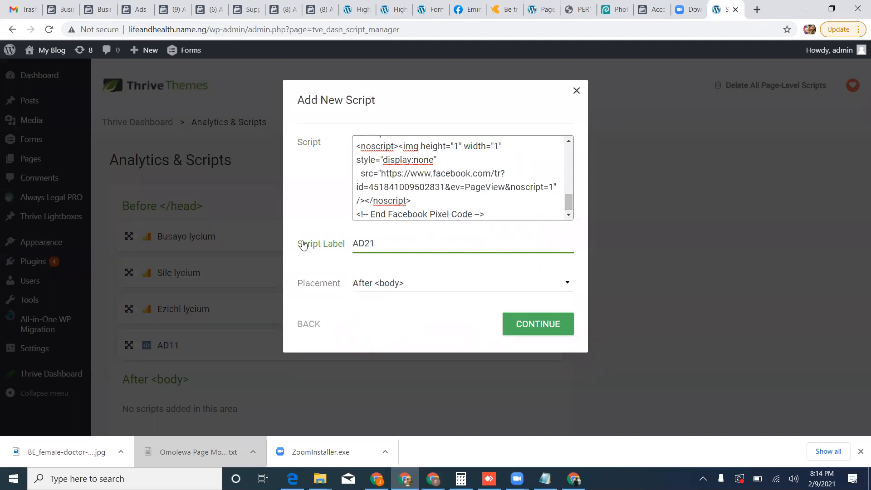
Set the AD21 script's placement to Before </head>, save it and enable its insertion in landing pages.
left_click(374, 292)
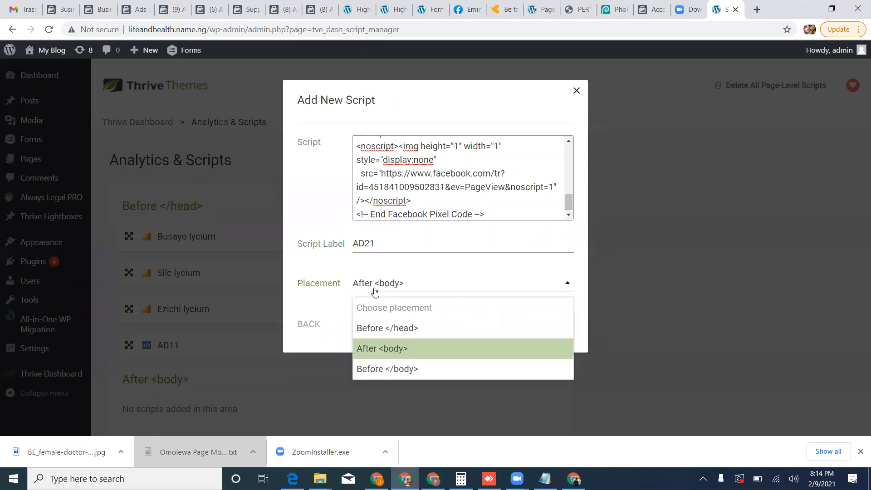
left_click(388, 328)
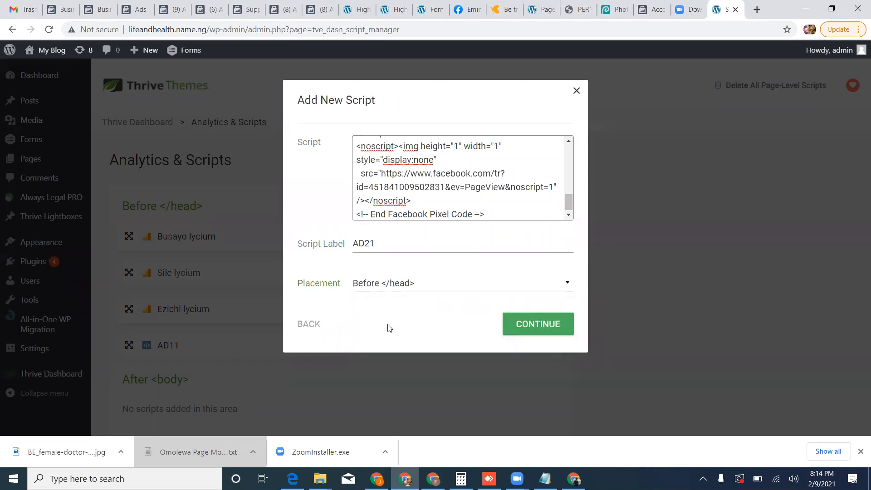
left_click(391, 289)
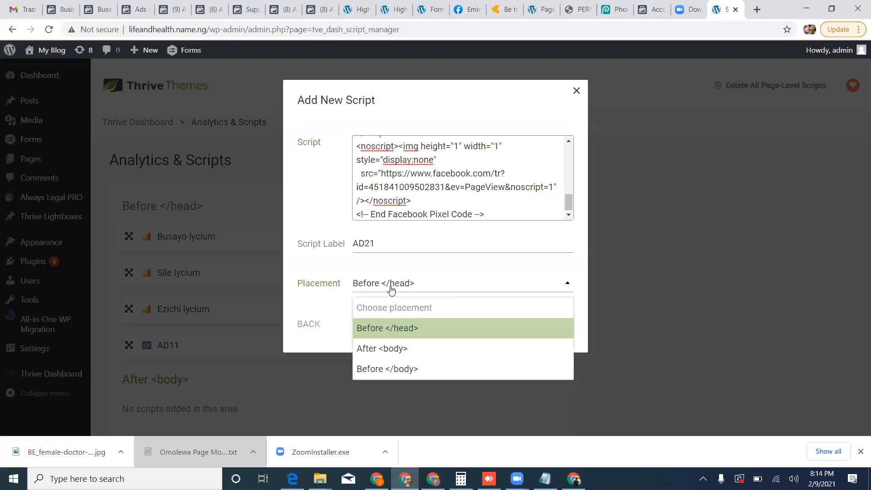
left_click(389, 335)
left_click(545, 331)
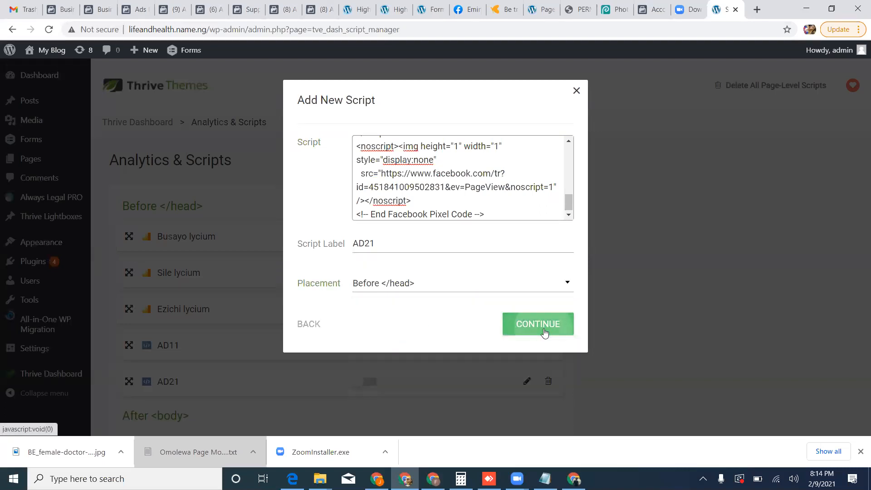
scroll(426, 367, "down", 1)
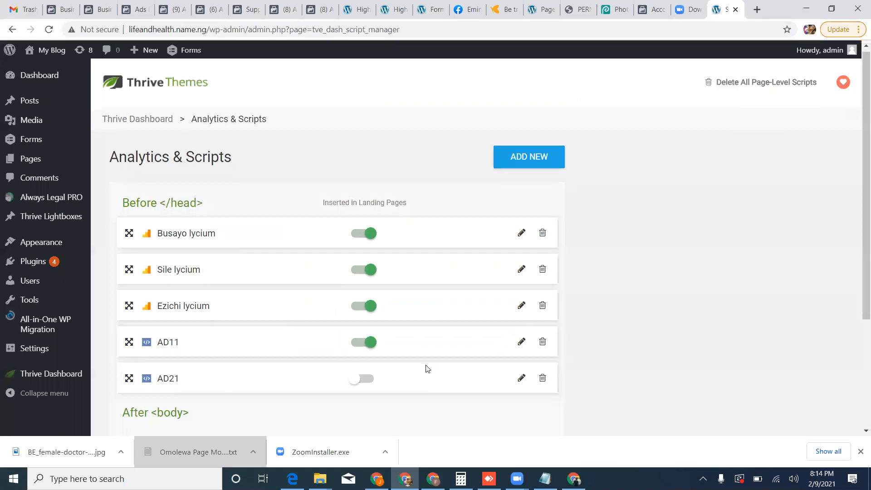
left_click(363, 325)
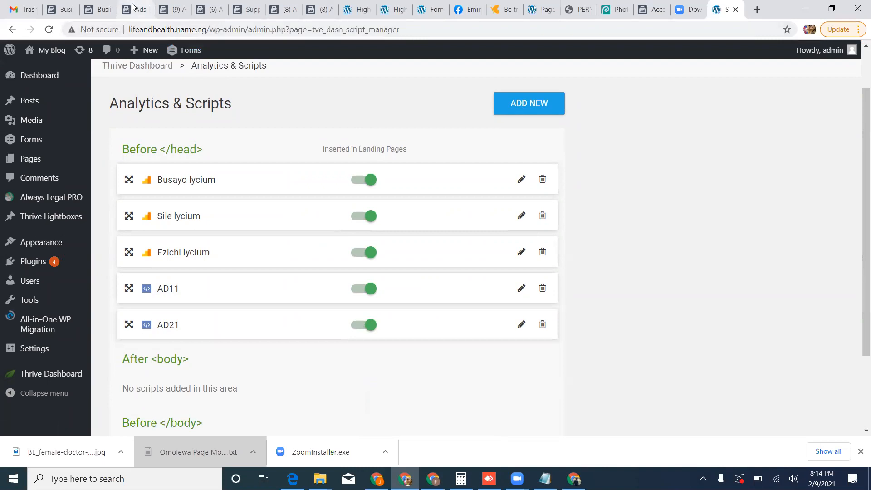
Return to Ads Manager, continue past the base code installation and choose to add the event code manually.
mouse_move(139, 11)
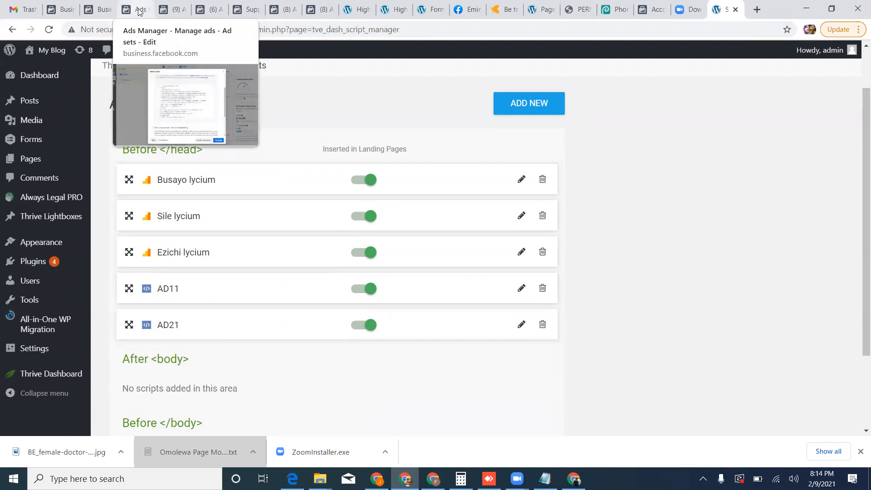
left_click(139, 11)
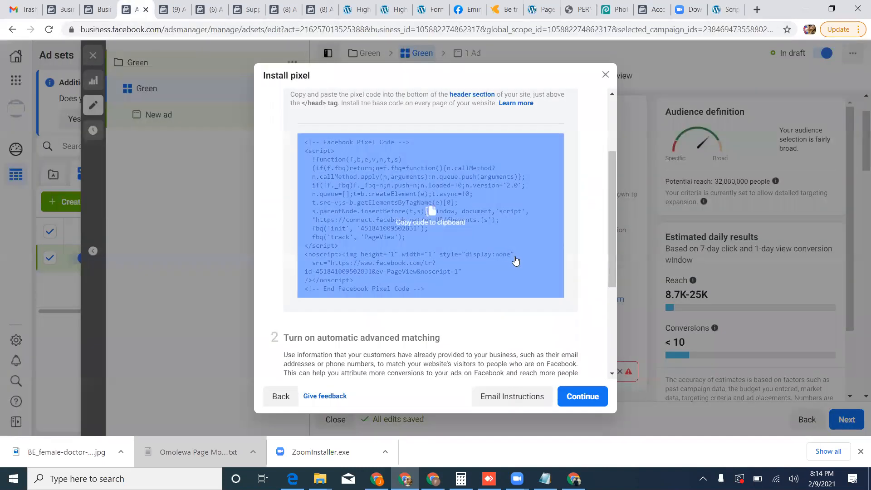
left_click(582, 397)
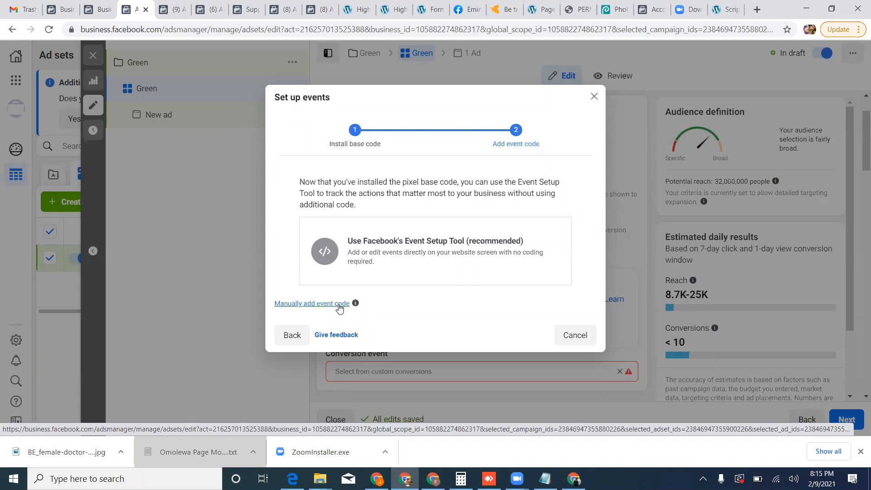
left_click(340, 303)
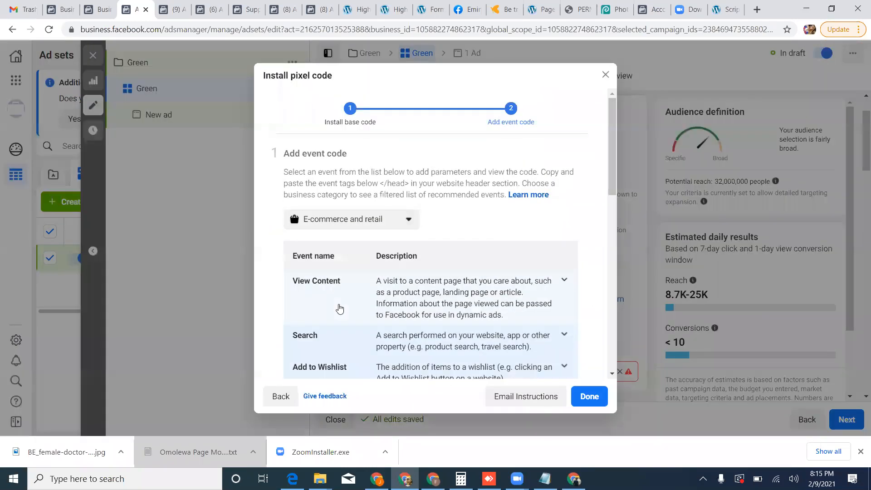
Expand the Purchase event's code options and set its conversion value to 50 and currency to USD.
scroll(340, 309, "down", 5)
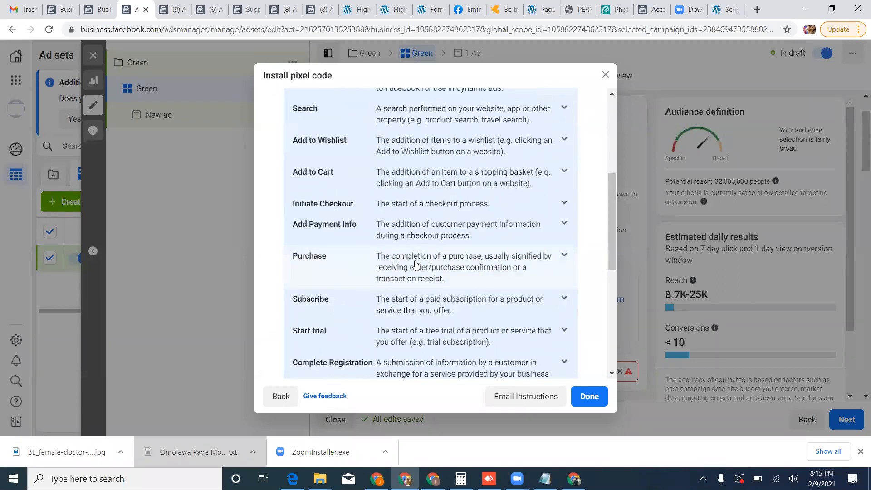
left_click(415, 264)
scroll(417, 264, "down", 1)
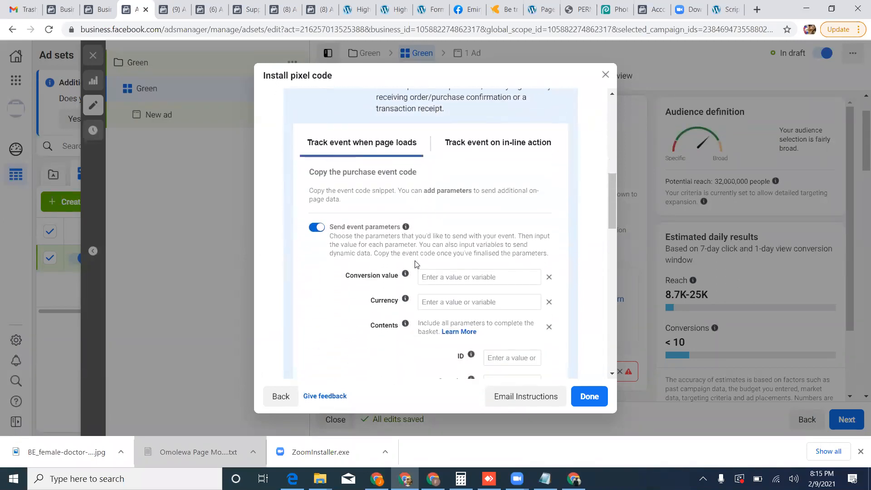
left_click(426, 275)
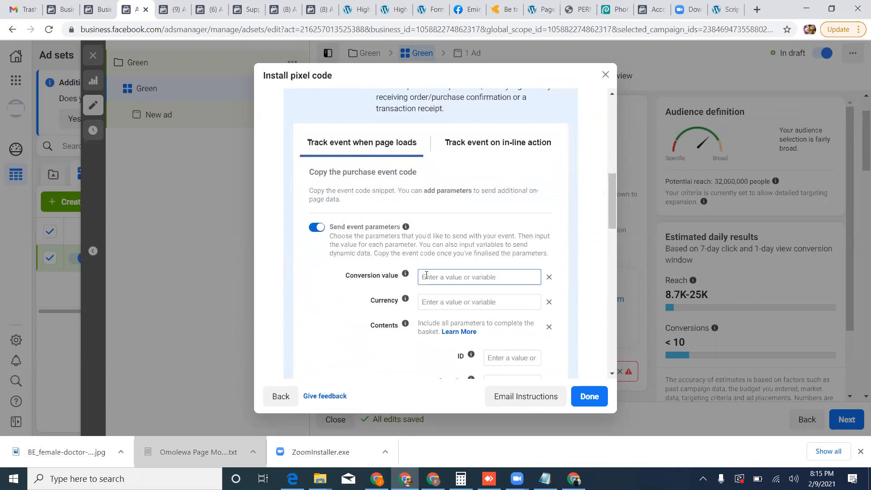
type("50")
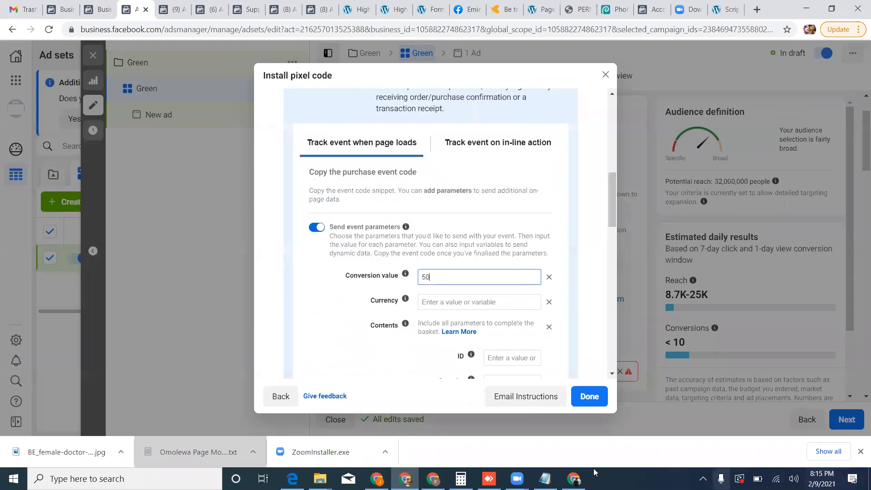
left_click(447, 304)
type("USD")
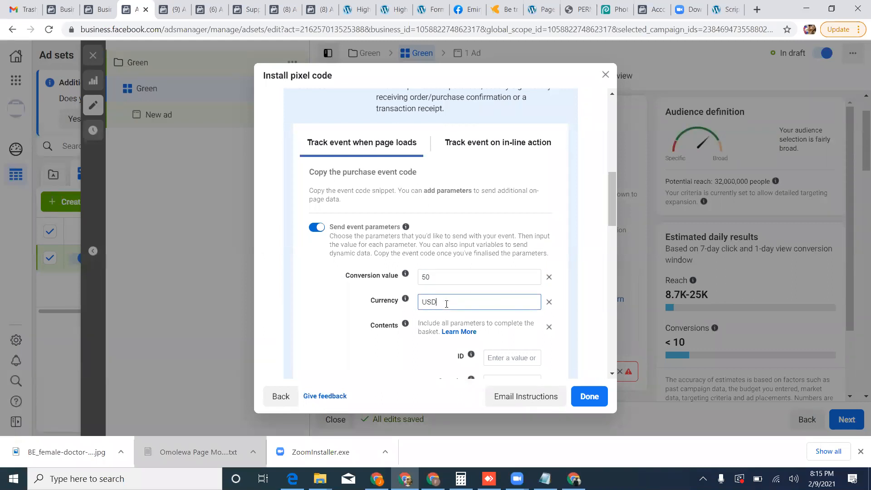
scroll(432, 303, "down", 4)
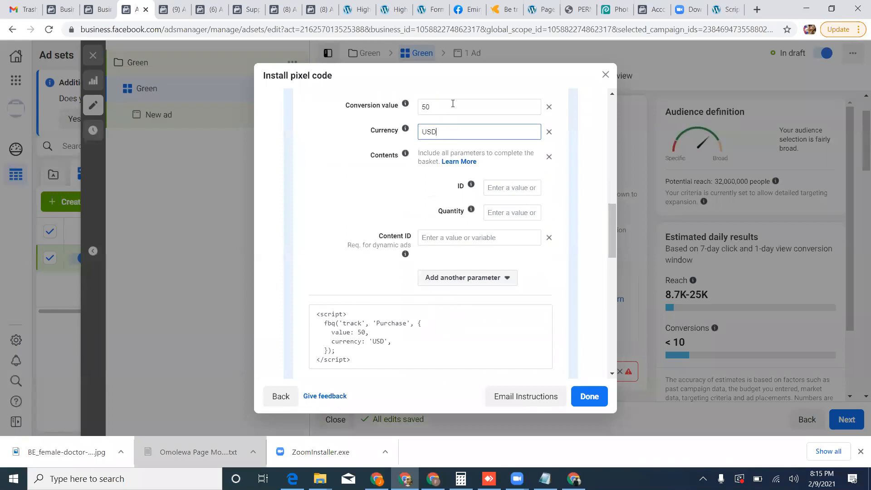
mouse_move(362, 343)
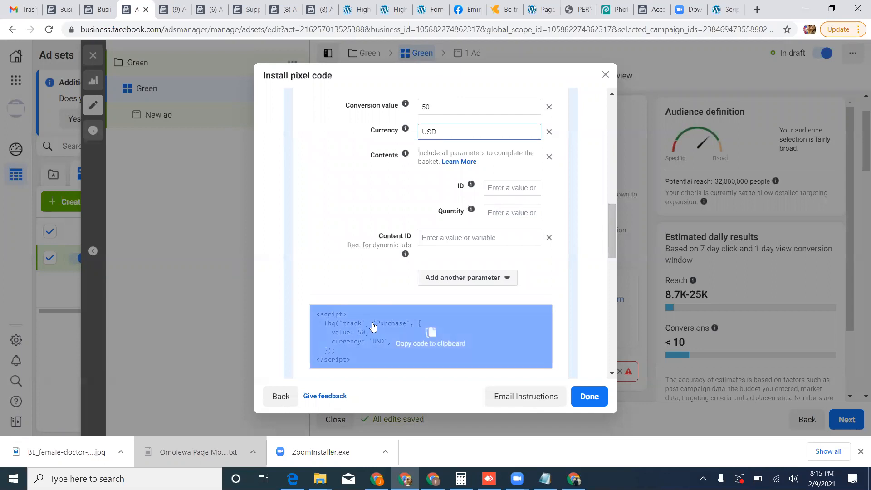
Clear the Purchase event's conversion value and currency, and enter 50 and USD again.
left_click(463, 105)
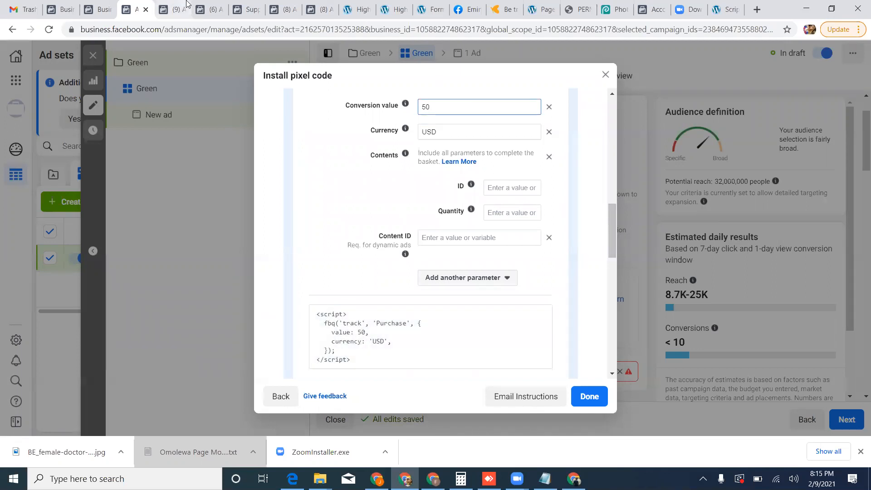
key("BackSpace")
key("BackSpace")
left_click(437, 132)
key("BackSpace")
key("BackSpace")
key("BackSpace")
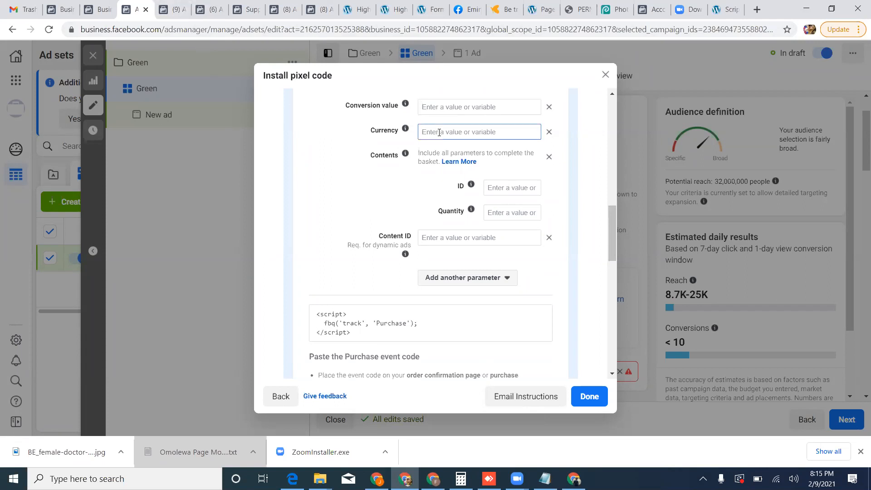
left_click(458, 106)
type("50")
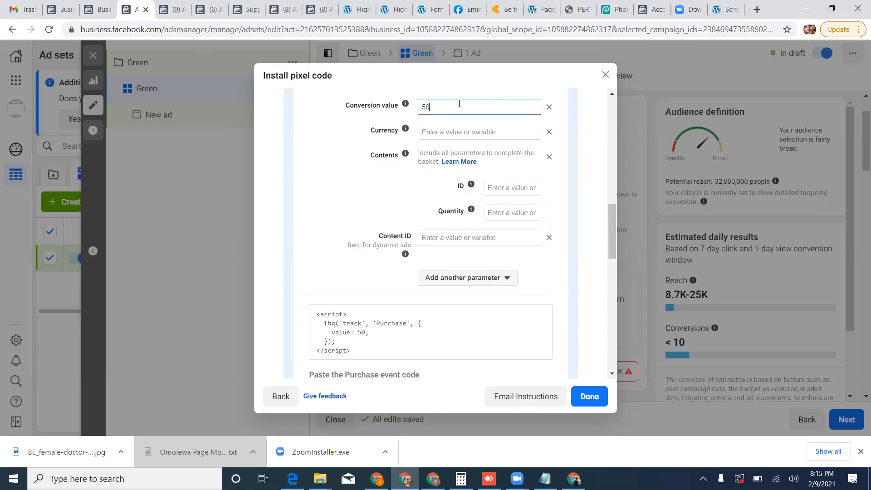
left_click(470, 130)
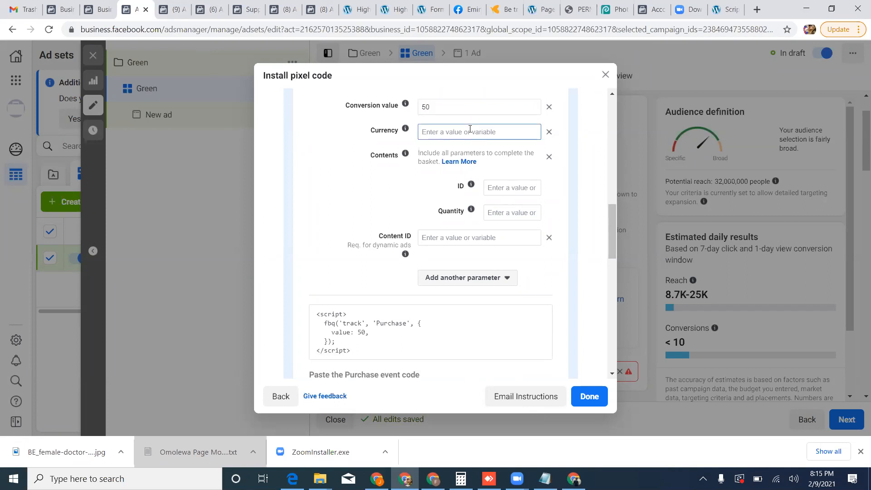
type("usd")
key("BackSpace")
key("BackSpace")
key("BackSpace")
type("USD")
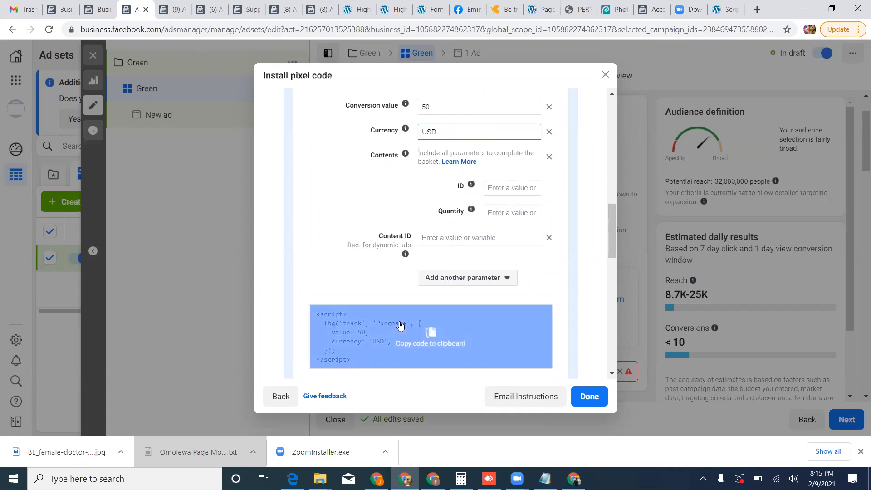
Copy the Purchase event code and open the WordPress site's Order Received page in Thrive Architect.
left_click(434, 334)
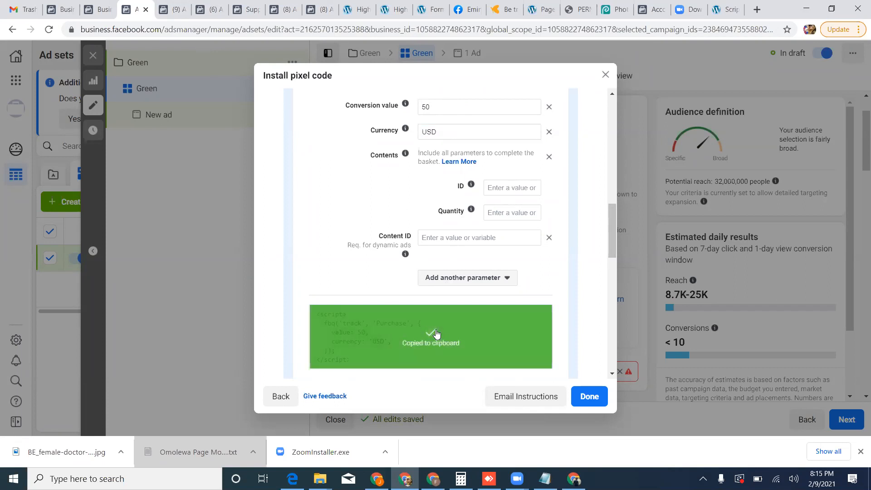
left_click(728, 9)
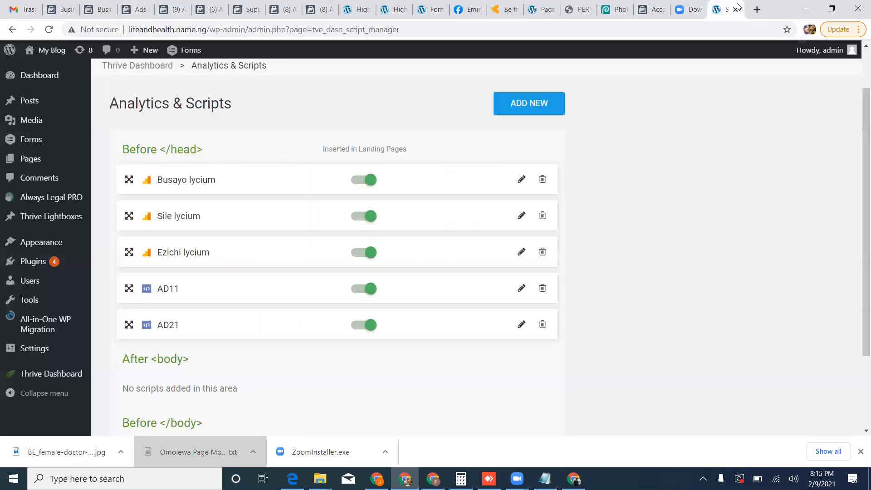
left_click(33, 161)
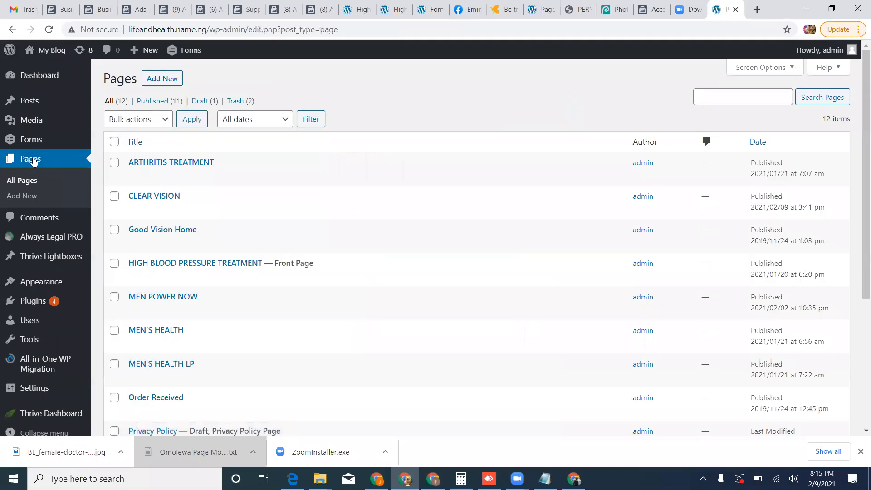
scroll(261, 240, "down", 1)
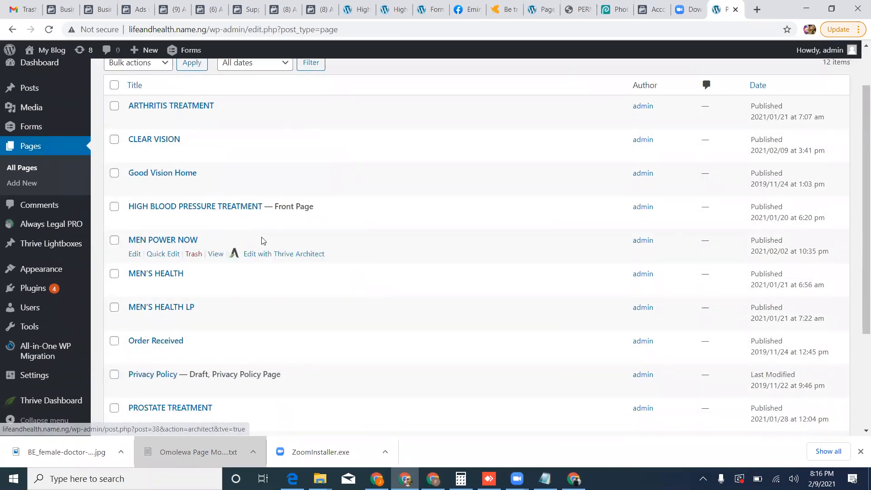
scroll(266, 336, "down", 2)
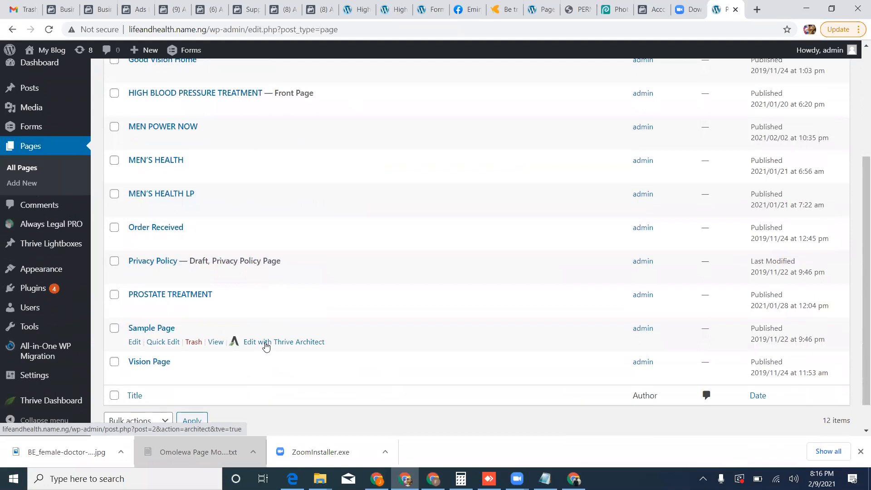
scroll(289, 259, "up", 2)
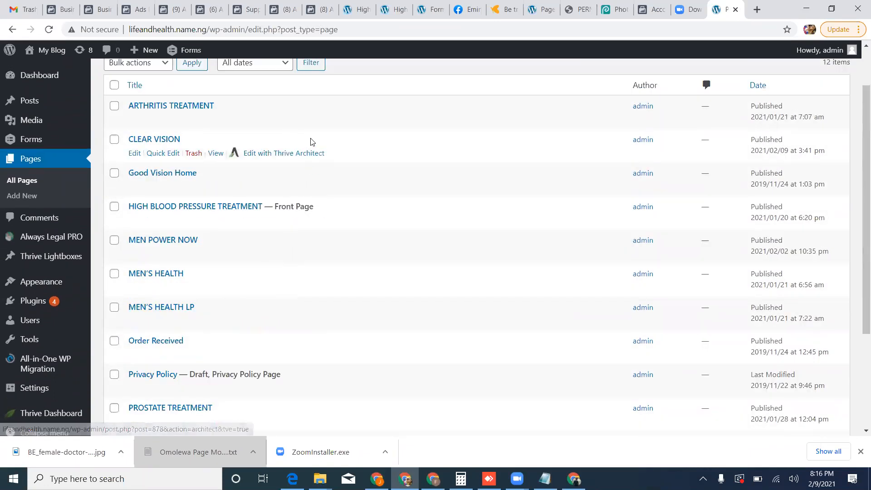
left_click(309, 357)
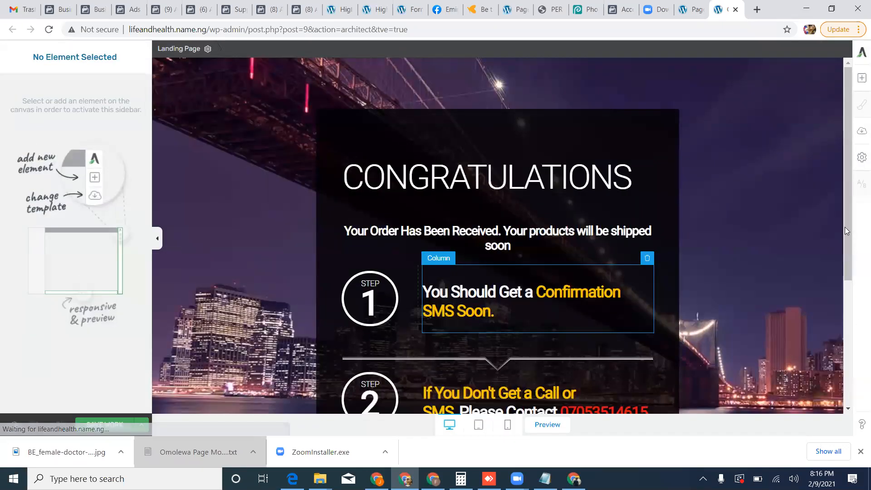
Add the copied Purchase event code to the landing page's Body (header) custom scripts and save the page.
left_click(861, 157)
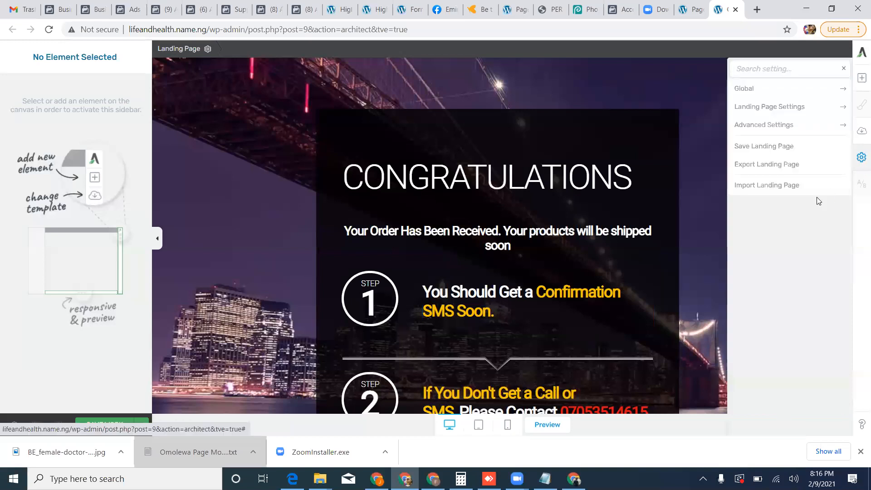
left_click(793, 128)
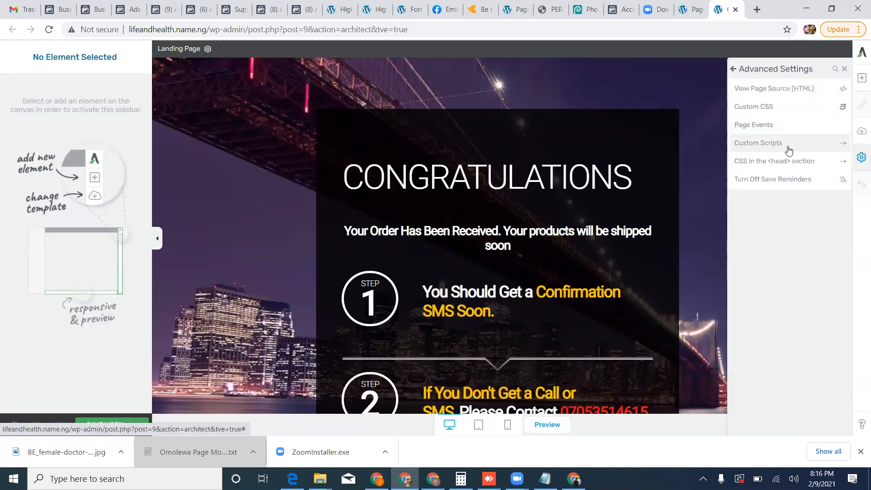
left_click(789, 143)
scroll(119, 316, "down", 6)
left_click(116, 320)
key("Return")
key("BackSpace")
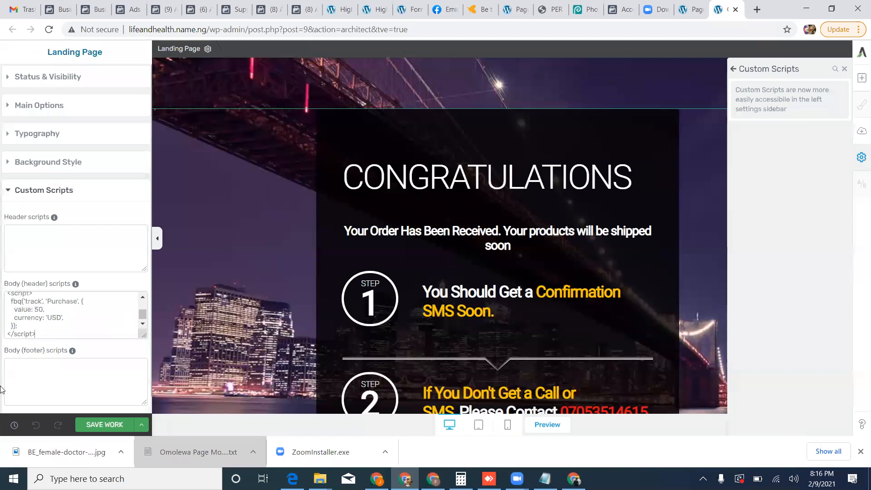
left_click(102, 424)
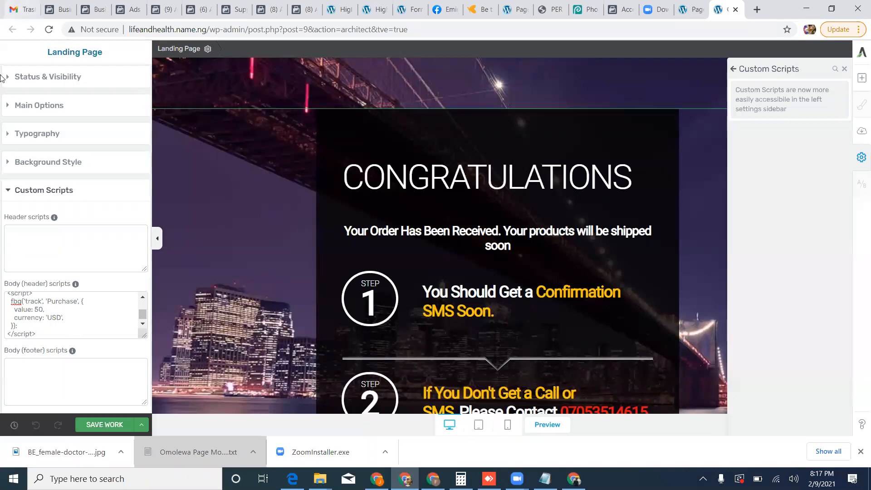
Return to Ads Manager, finish the pixel installation and select Purchase as the ad set's conversion event.
left_click(134, 9)
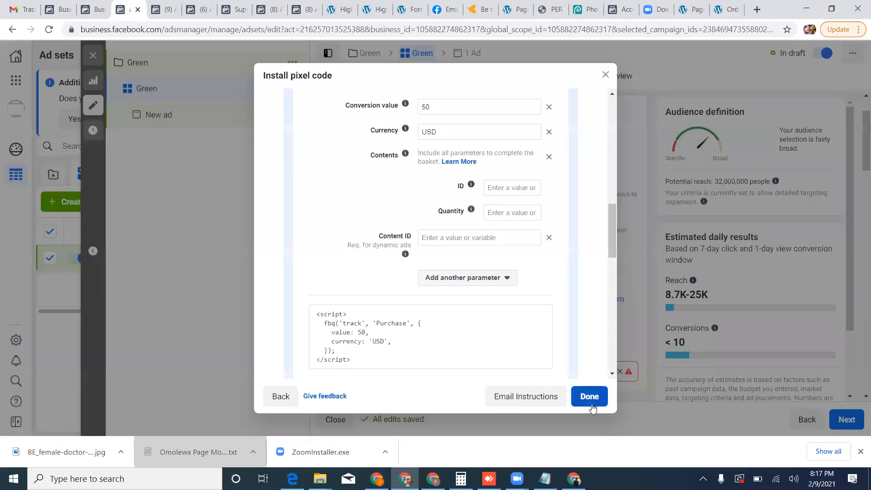
left_click(590, 397)
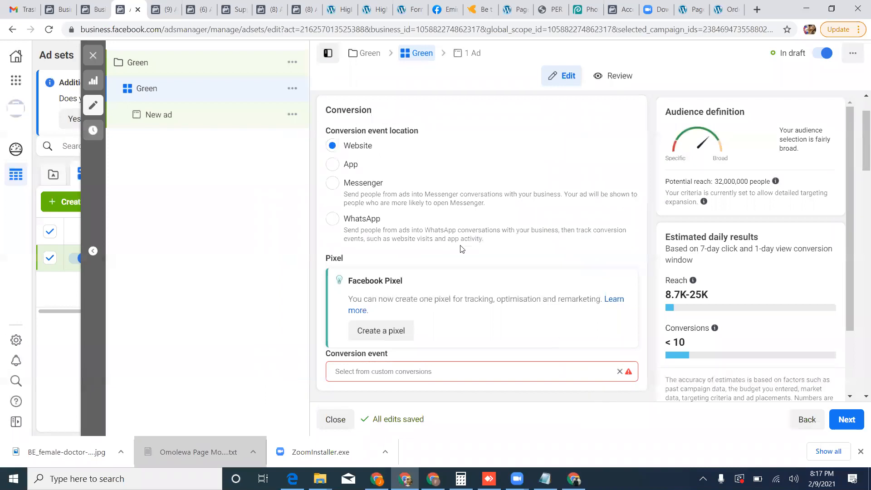
scroll(460, 248, "down", 3)
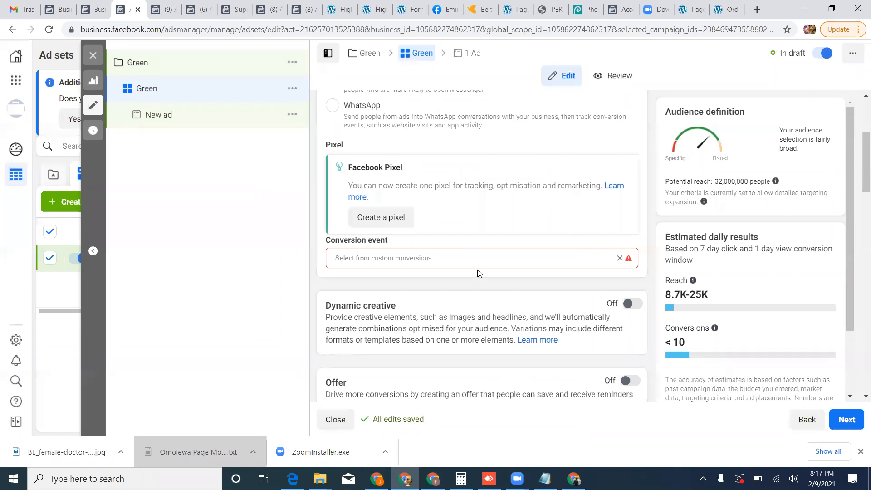
left_click(475, 259)
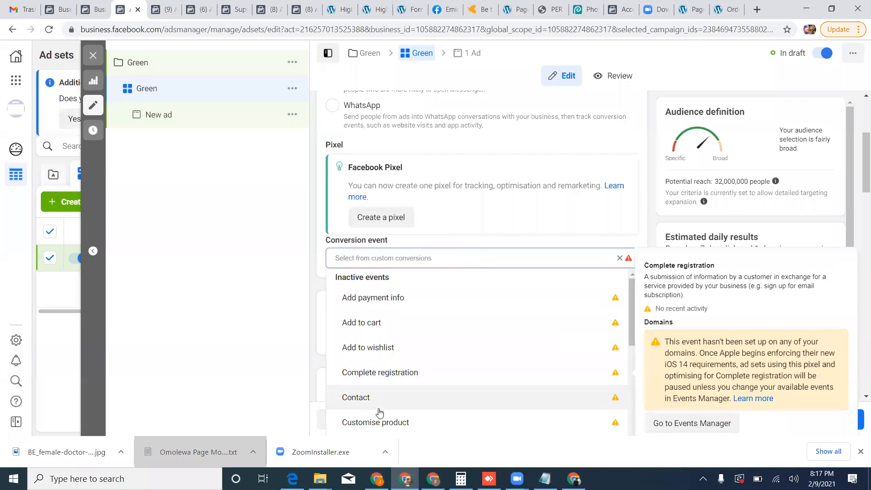
scroll(381, 399, "down", 2)
scroll(390, 390, "down", 3)
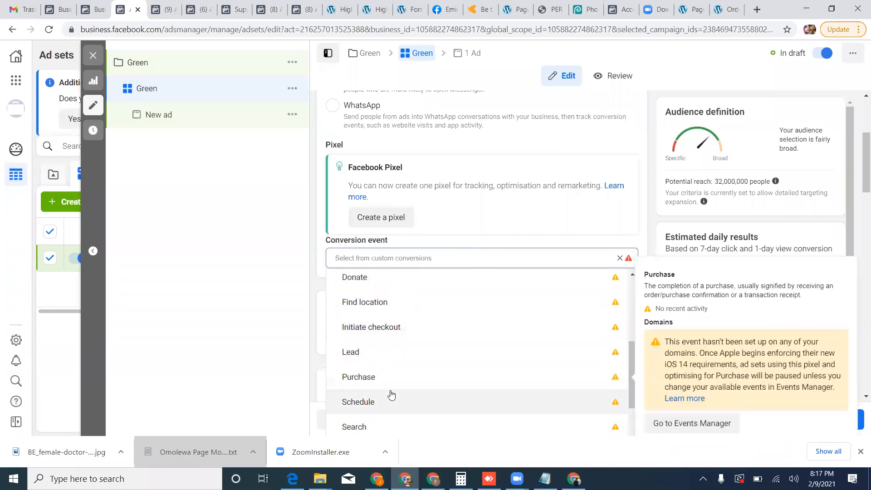
left_click(389, 380)
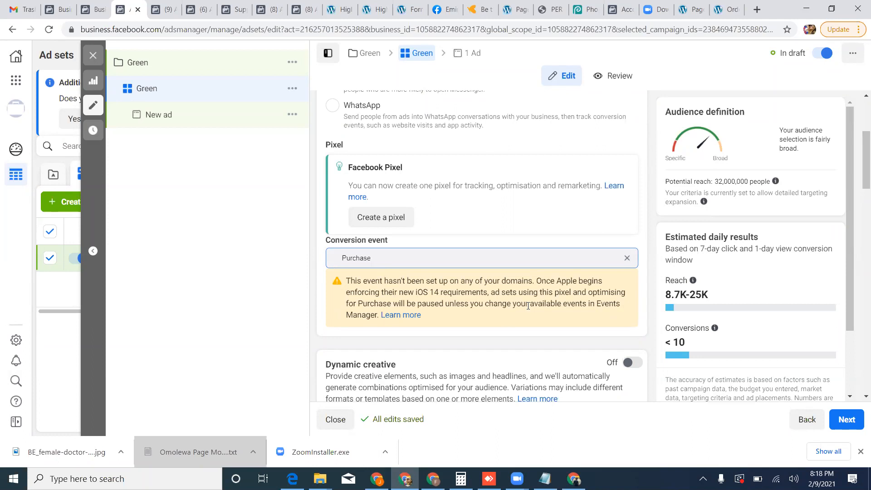
Set the ad set audience's location targeting to People living in this location.
scroll(527, 306, "down", 4)
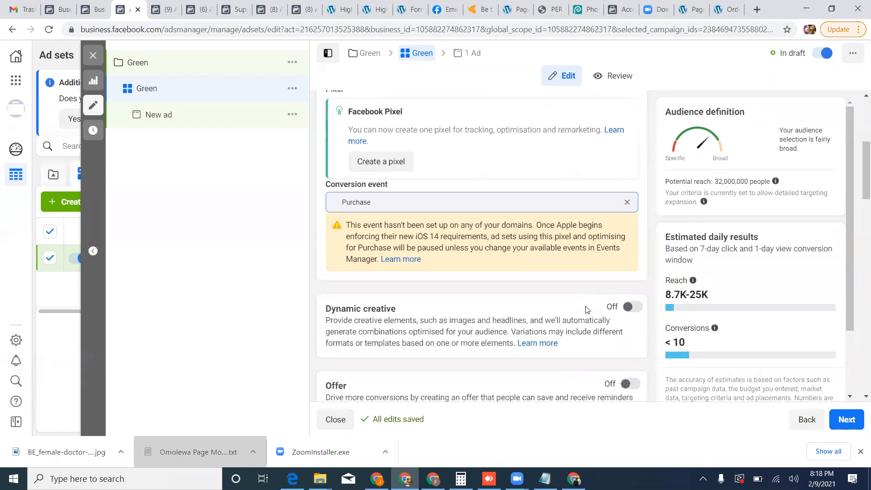
scroll(466, 318, "down", 3)
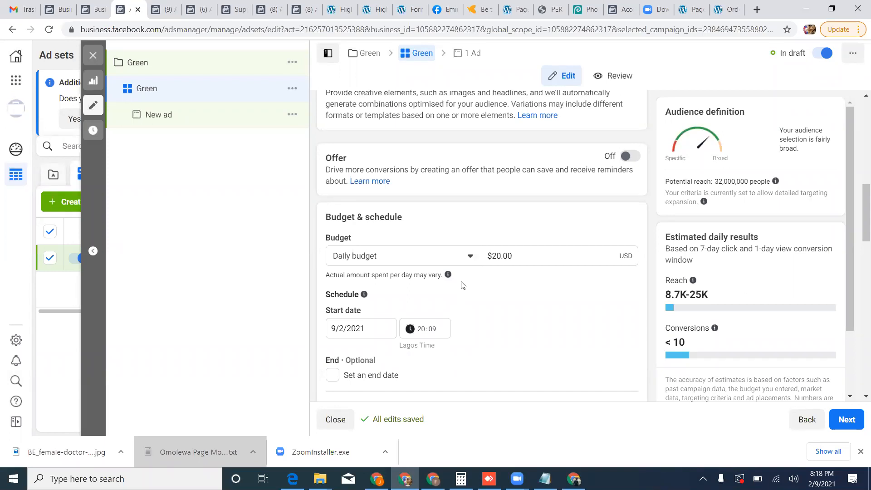
scroll(443, 327, "down", 3)
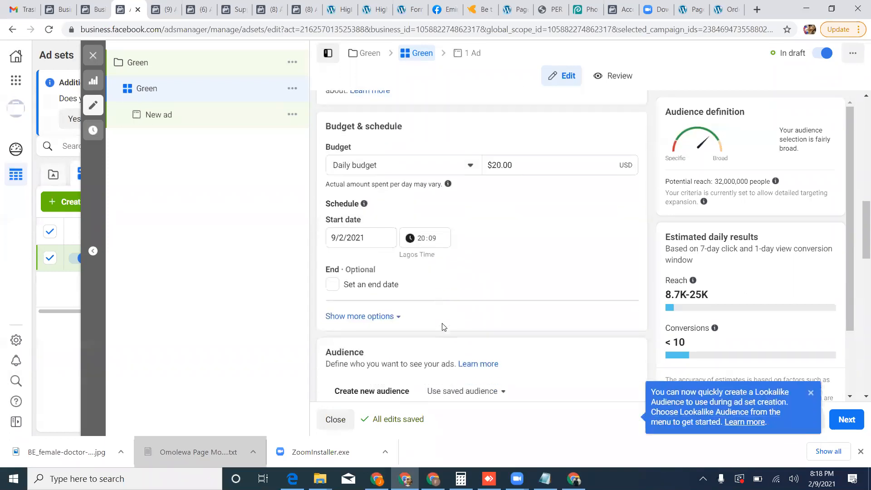
scroll(444, 327, "down", 4)
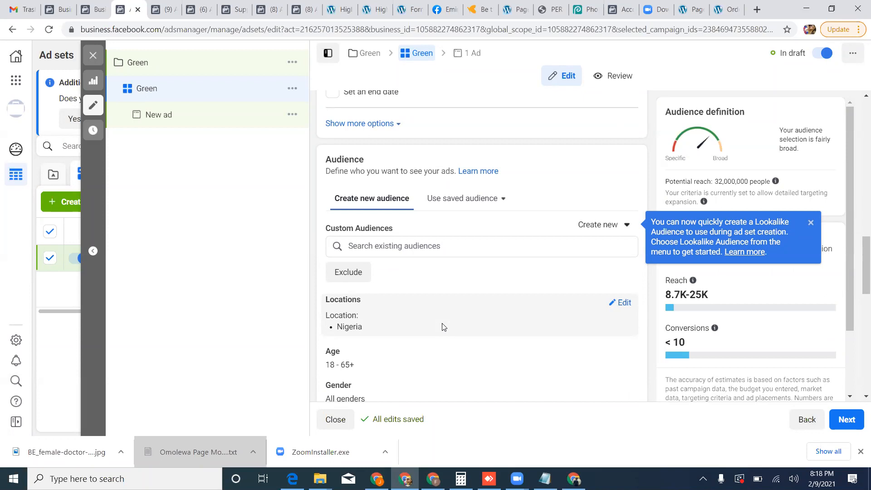
left_click(620, 304)
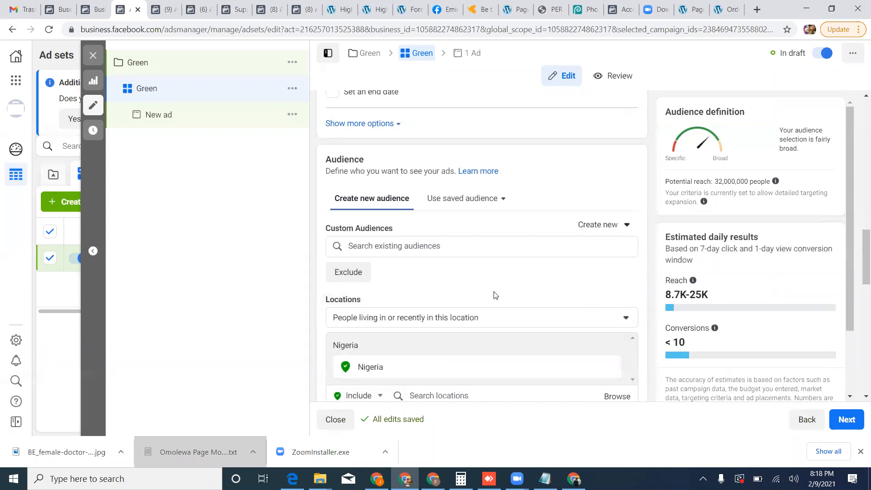
scroll(495, 295, "down", 1)
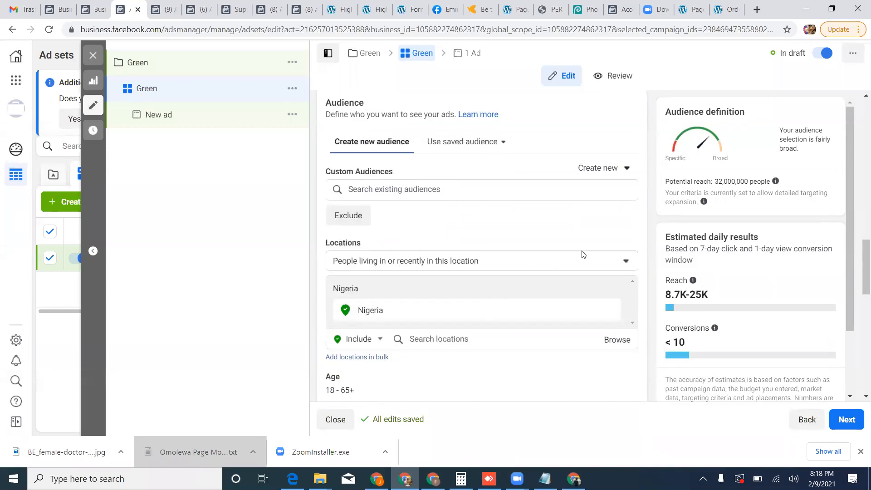
left_click(627, 265)
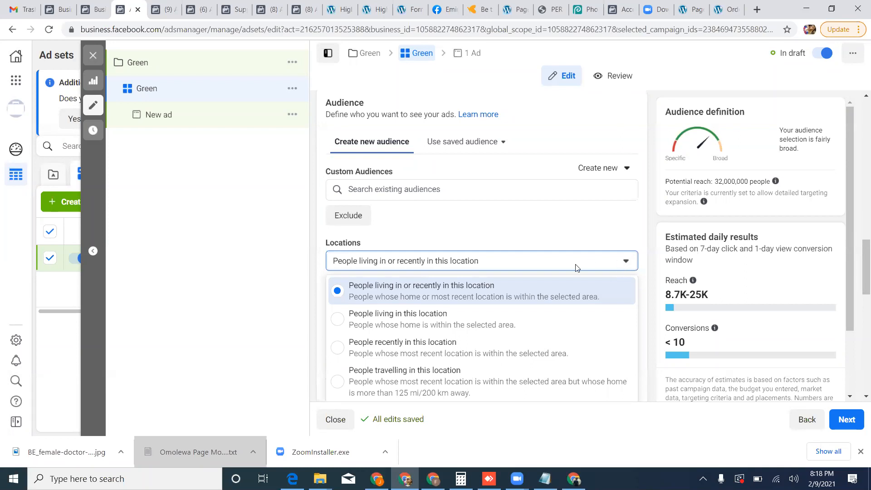
left_click(407, 325)
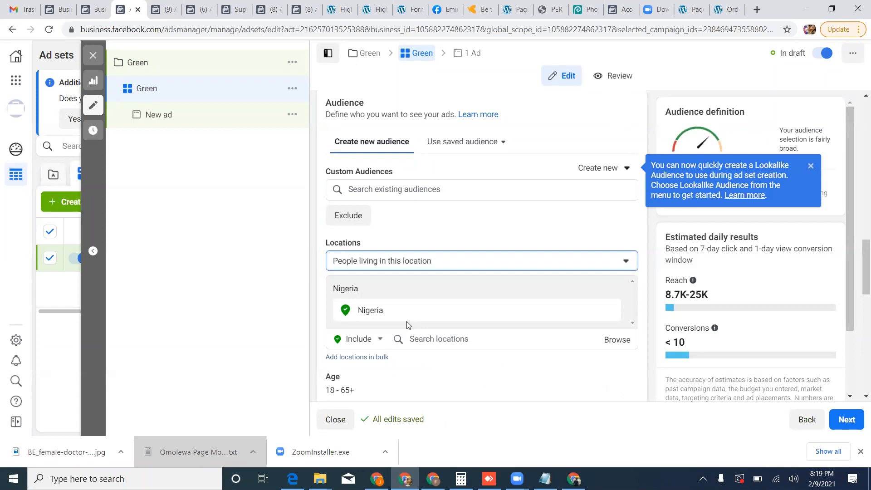
left_click(623, 261)
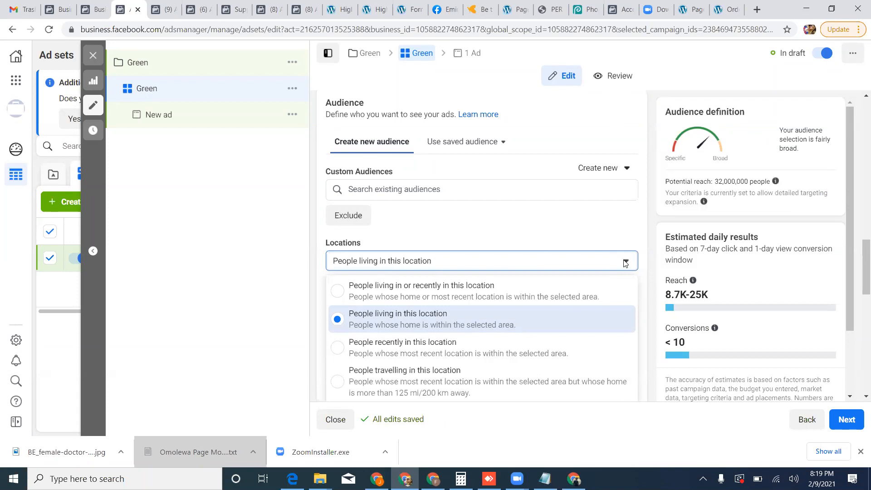
left_click(607, 242)
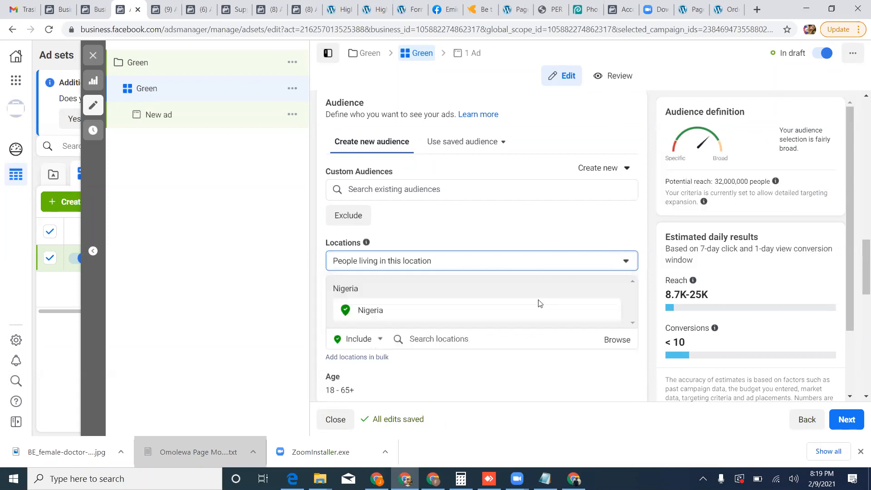
Narrow the audience location from the whole country to the county of Lagos, Nigeria.
scroll(501, 331, "down", 1)
left_click(471, 283)
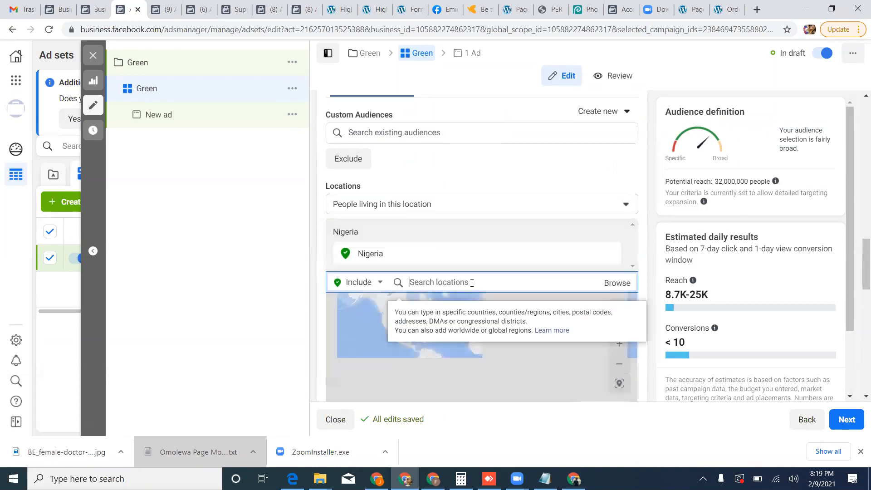
type("lagos")
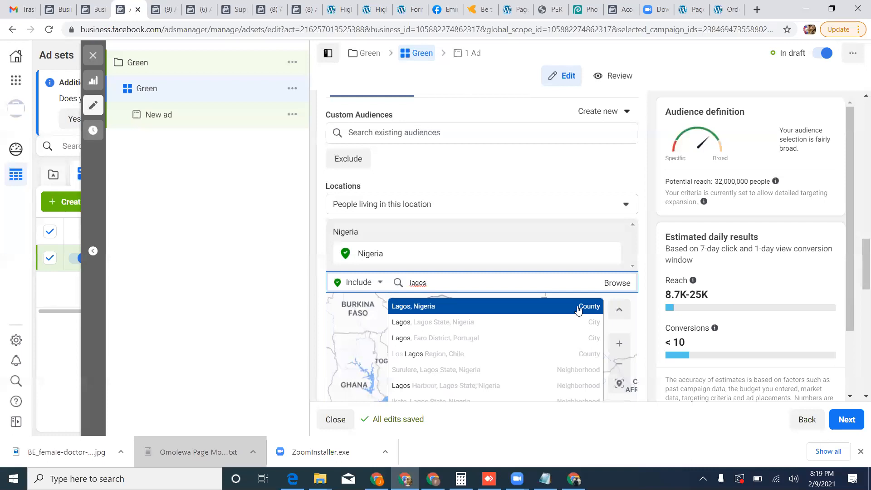
left_click(577, 309)
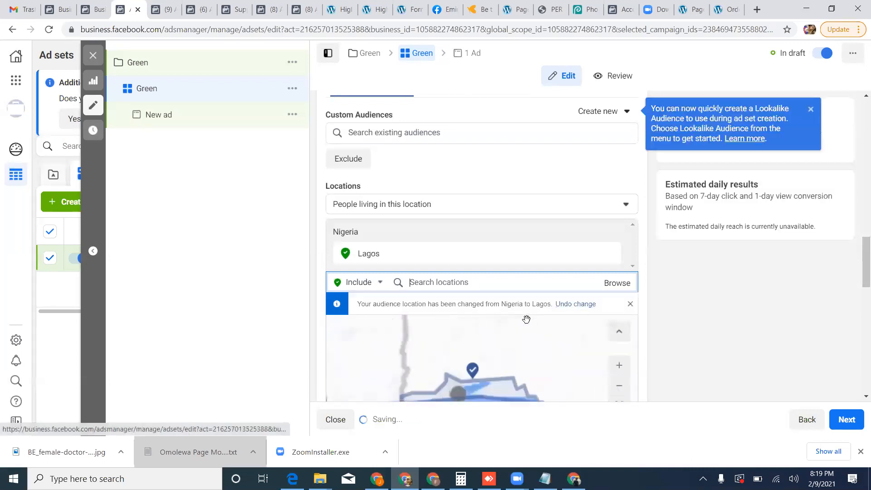
Add Federal Capital Territory, Nigeria to the audience's included locations.
type("fct")
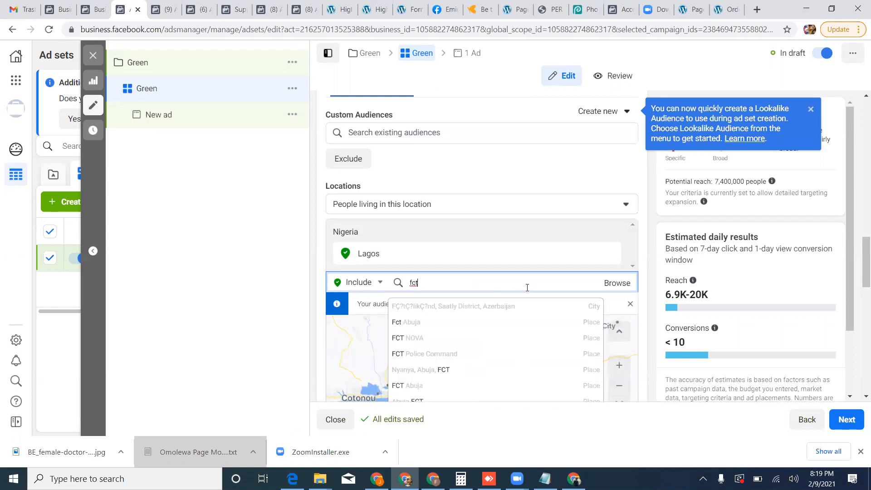
double_click(527, 287)
type("federal capital")
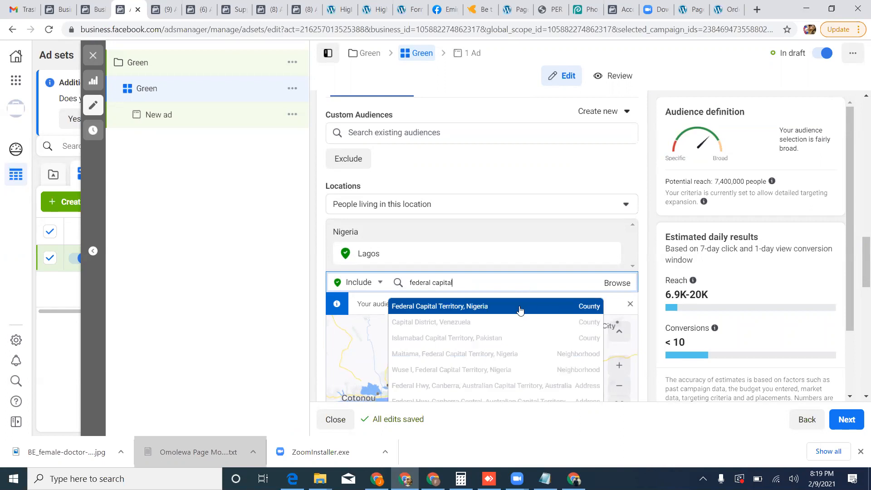
key("Return")
Include the Nigerian counties Rivers State and Ogun in the audience locations.
type("rivers")
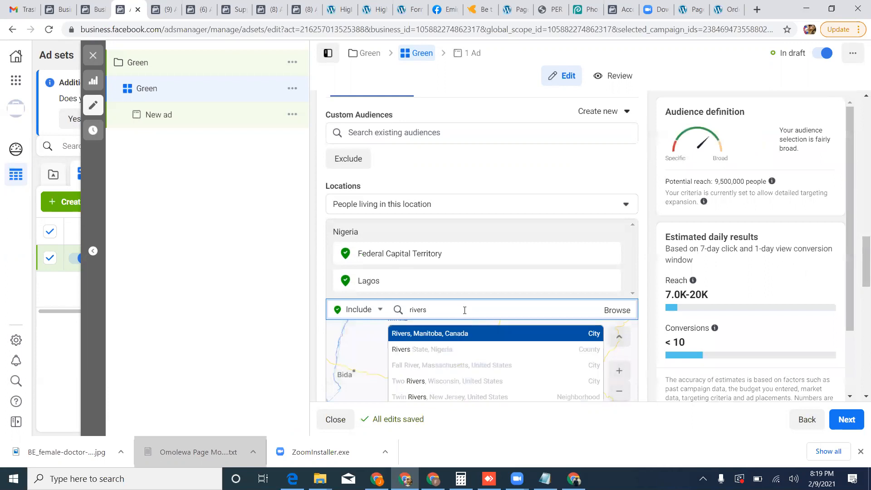
left_click(474, 349)
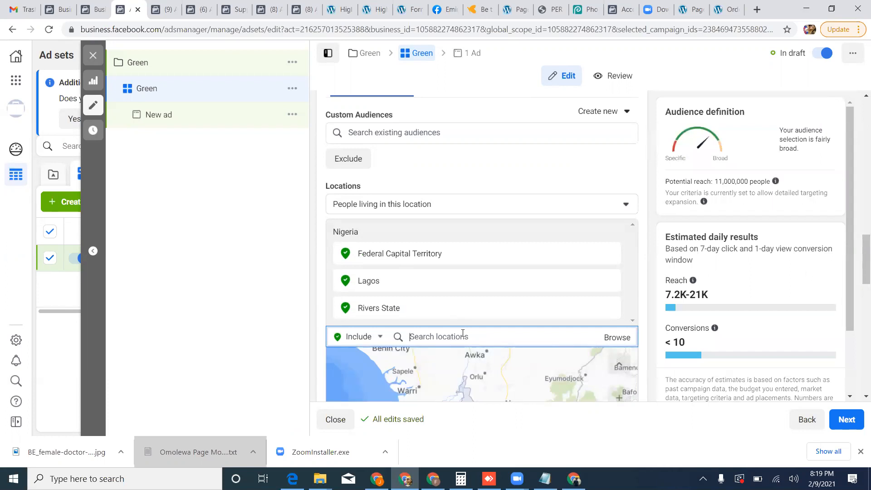
type("ogun")
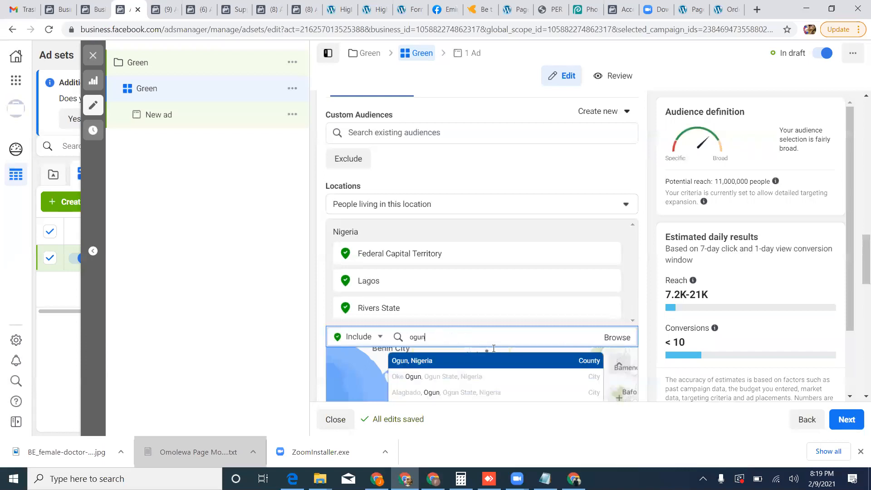
left_click(440, 351)
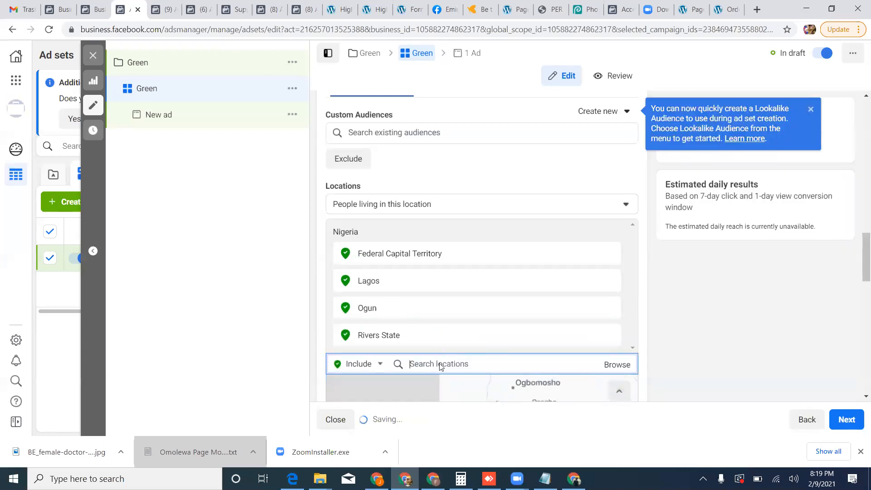
Include Oyo State and Anambra in the audience locations.
type("oyo")
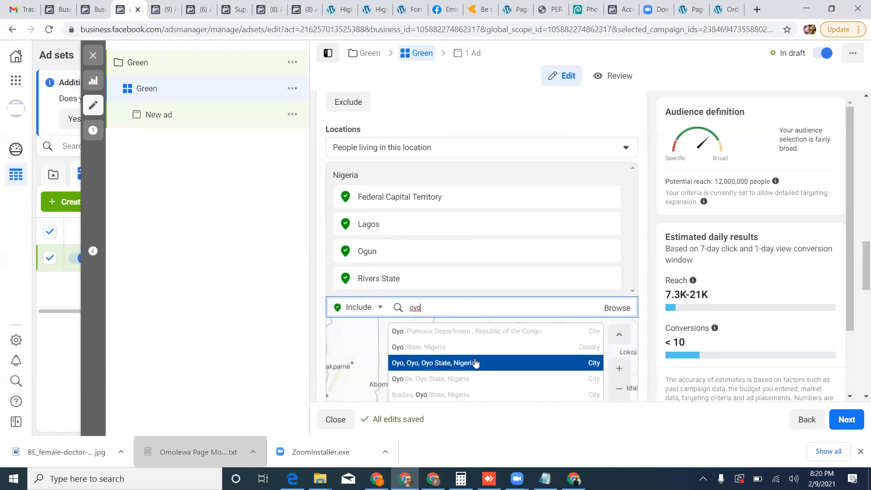
left_click(448, 330)
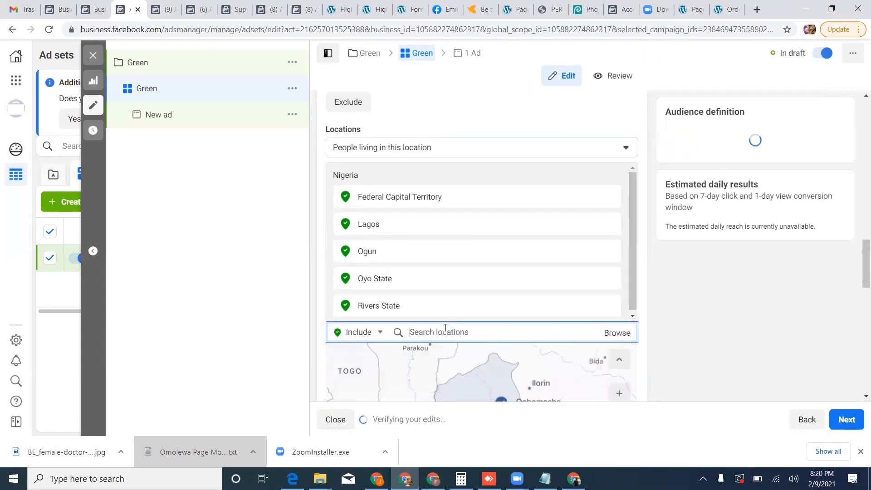
type("anambra")
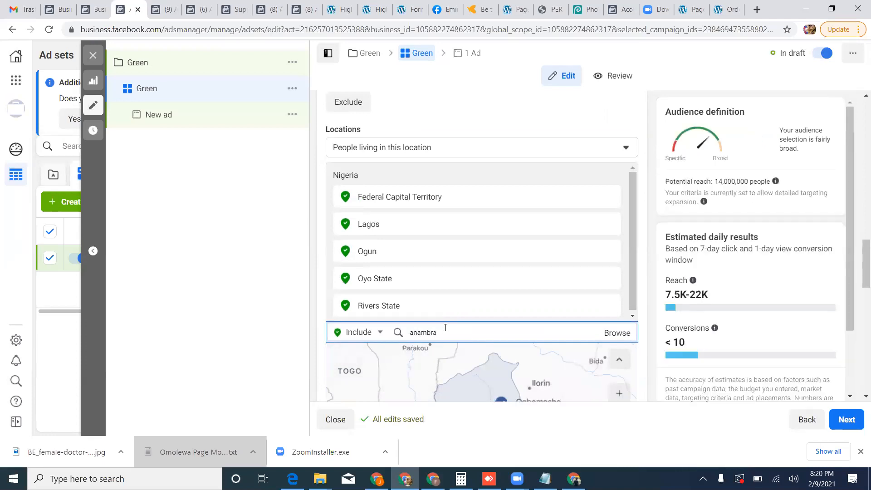
left_click(456, 356)
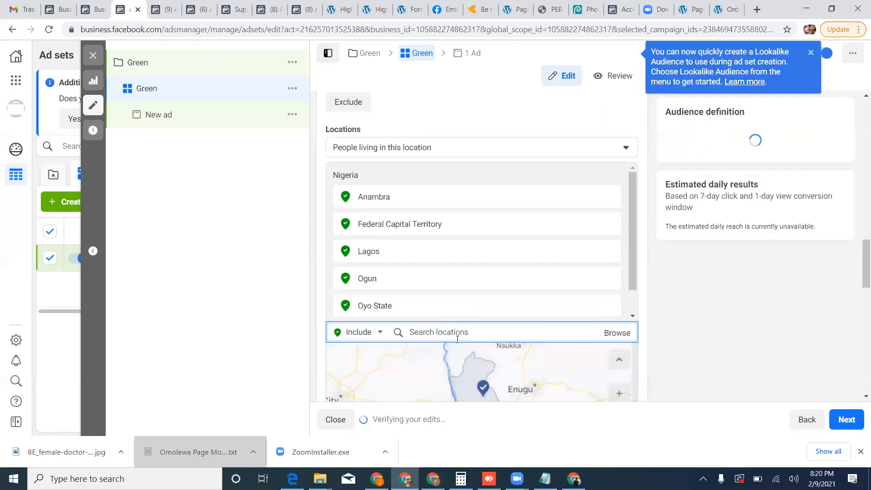
Include Abia and Enugu State in the audience locations.
type("ab")
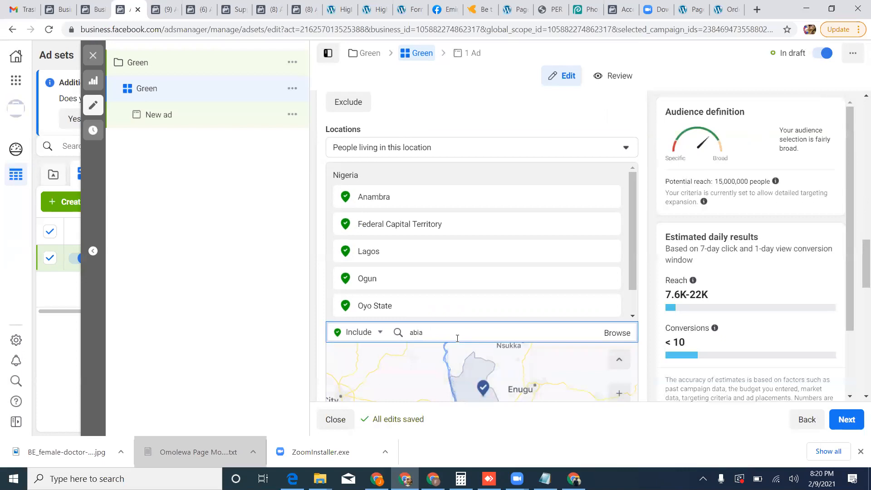
type("ia")
key("Return")
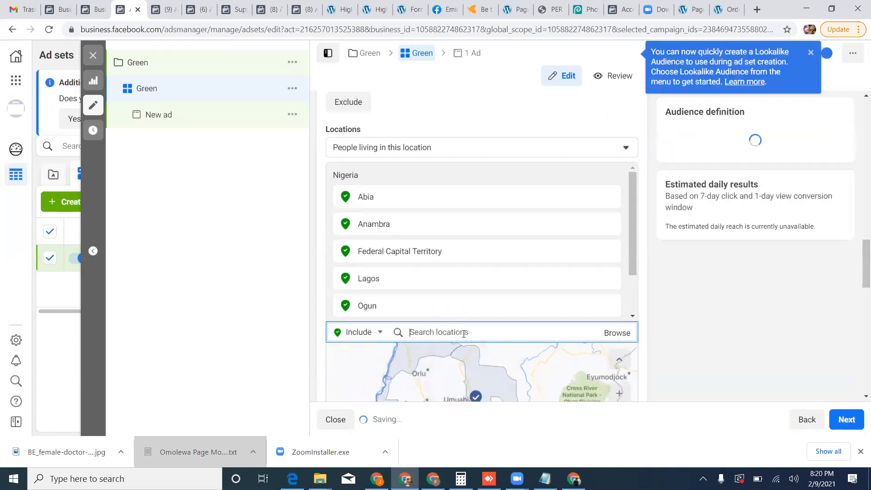
type("enugu")
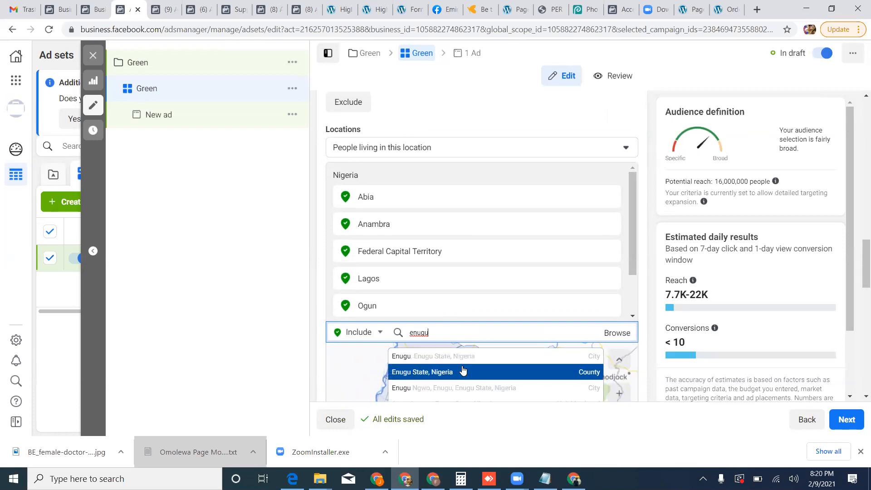
left_click(463, 371)
Include Imo, Delta State and Edo, all in Nigeria, in the audience locations.
type("imo")
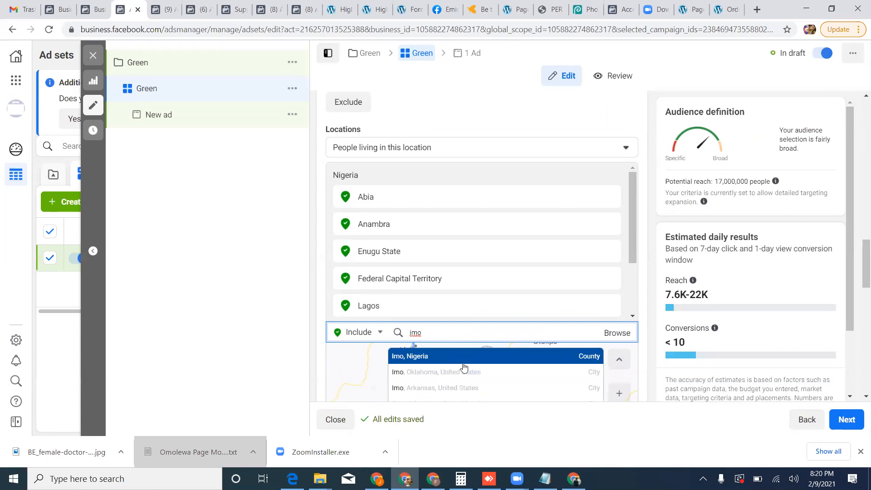
left_click(460, 359)
type("delta")
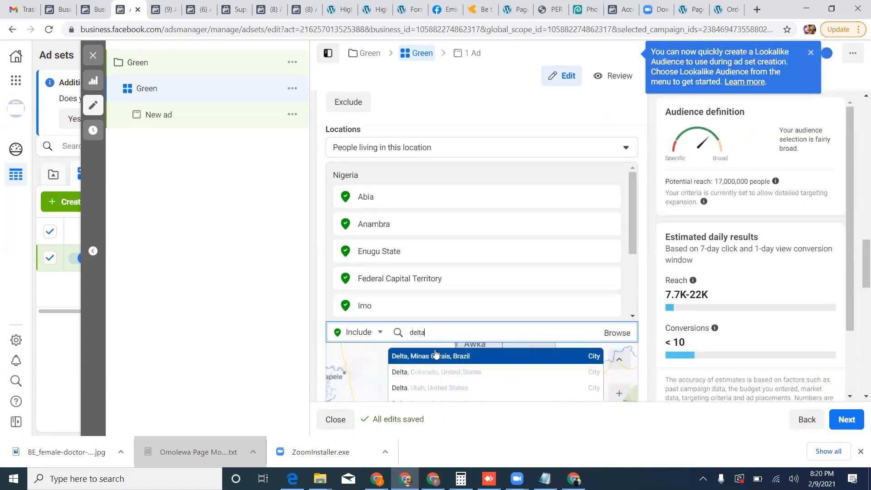
scroll(444, 382, "down", 1)
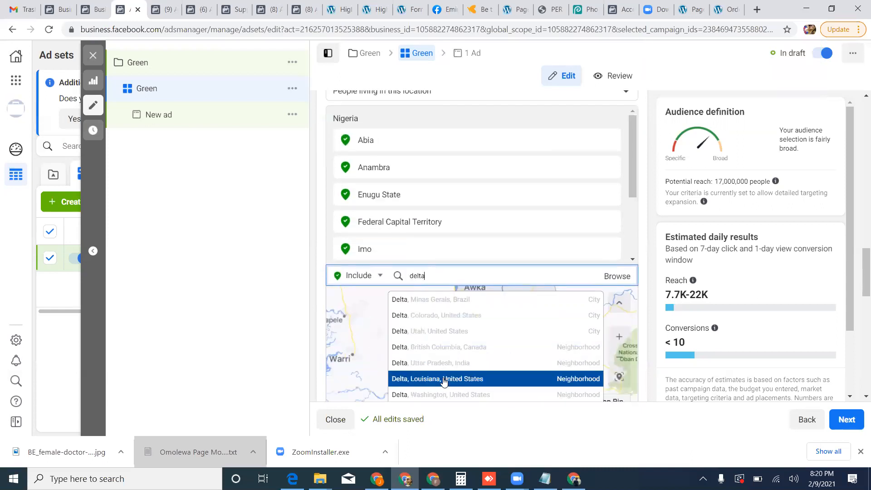
scroll(444, 382, "down", 1)
left_click(442, 353)
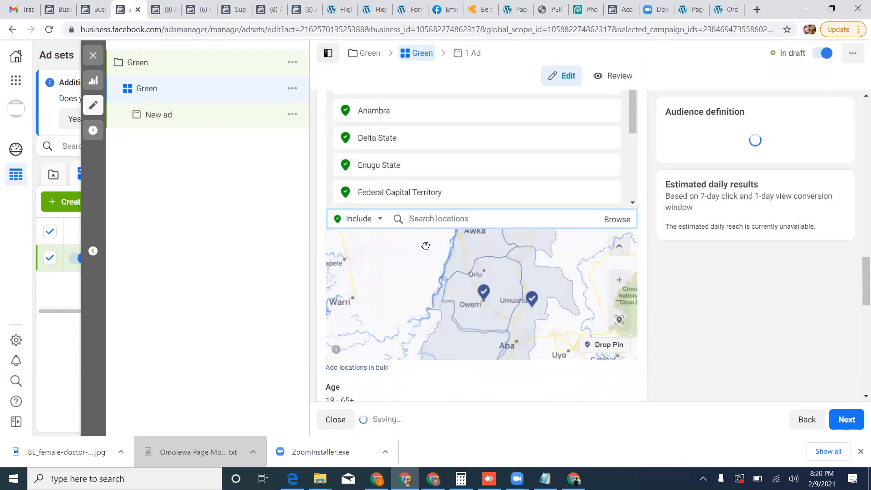
type("edo")
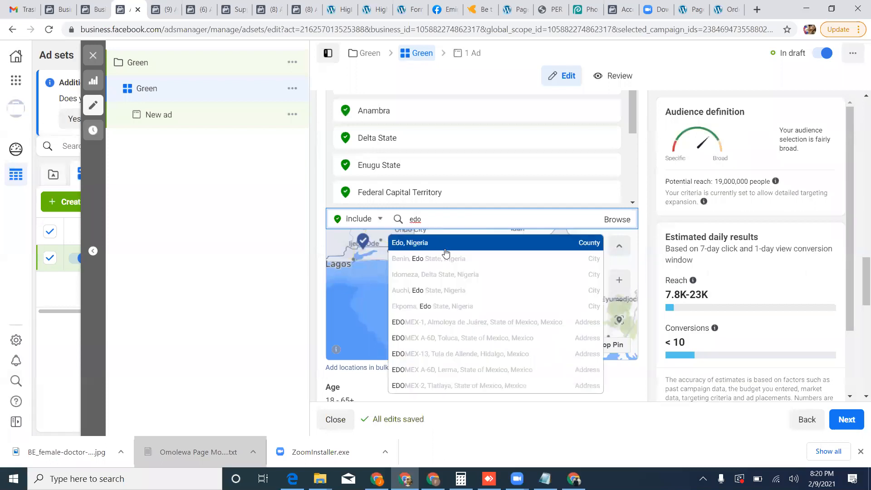
left_click(447, 253)
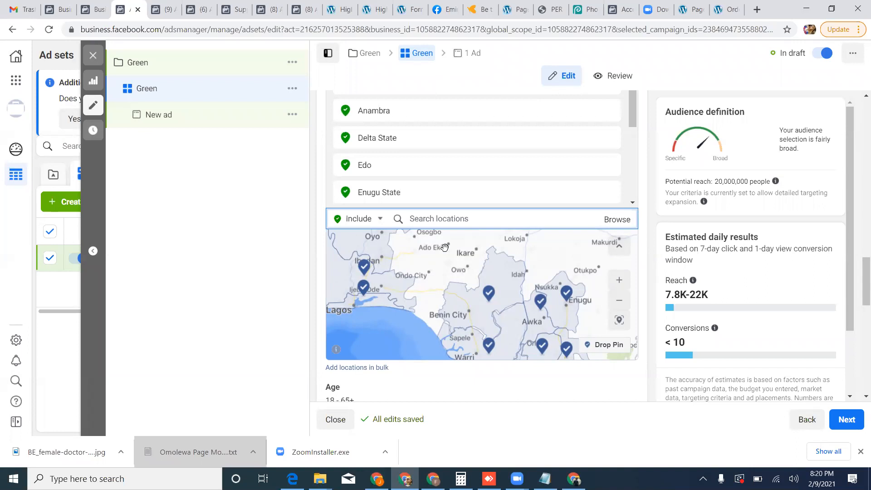
Set the audience's age range to 40 to 64.
scroll(511, 243, "down", 5)
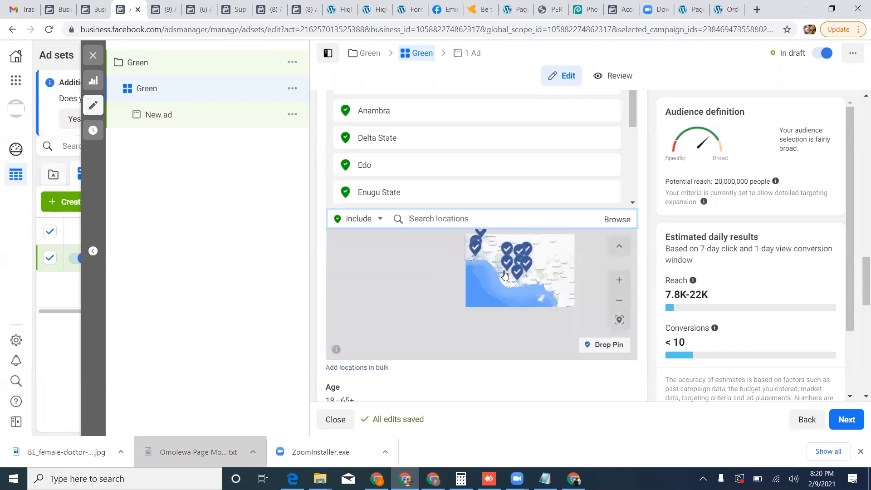
scroll(461, 382, "down", 1)
scroll(461, 383, "down", 2)
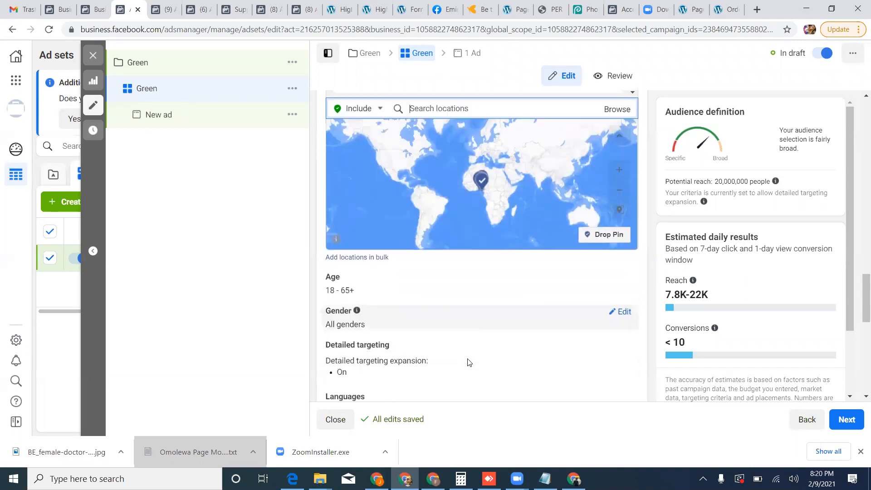
left_click(622, 218)
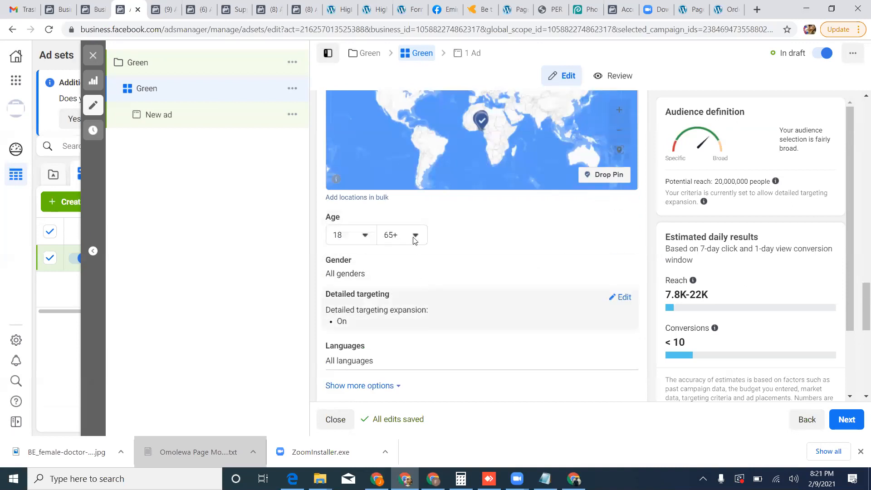
left_click(347, 235)
scroll(352, 345, "down", 6)
scroll(353, 361, "down", 4)
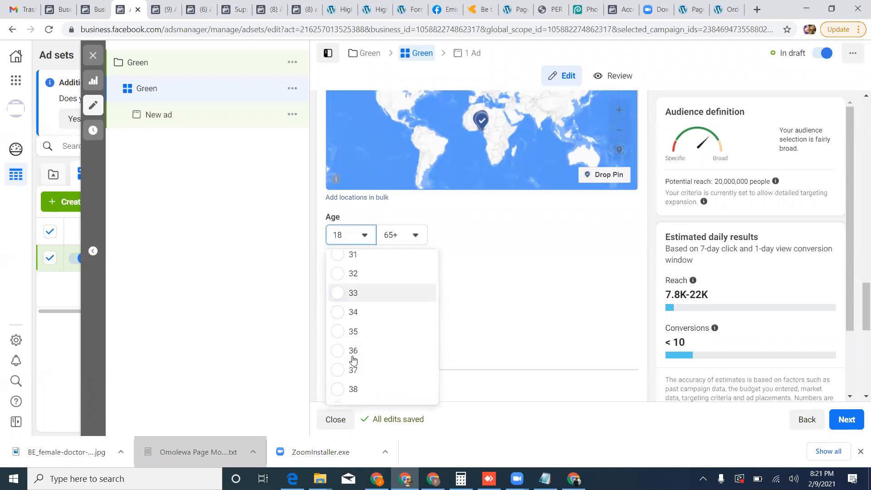
left_click(354, 327)
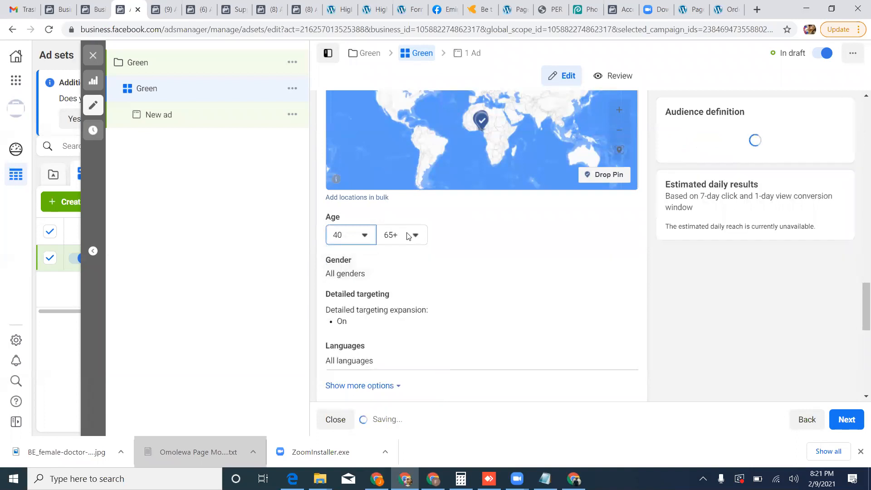
left_click(401, 235)
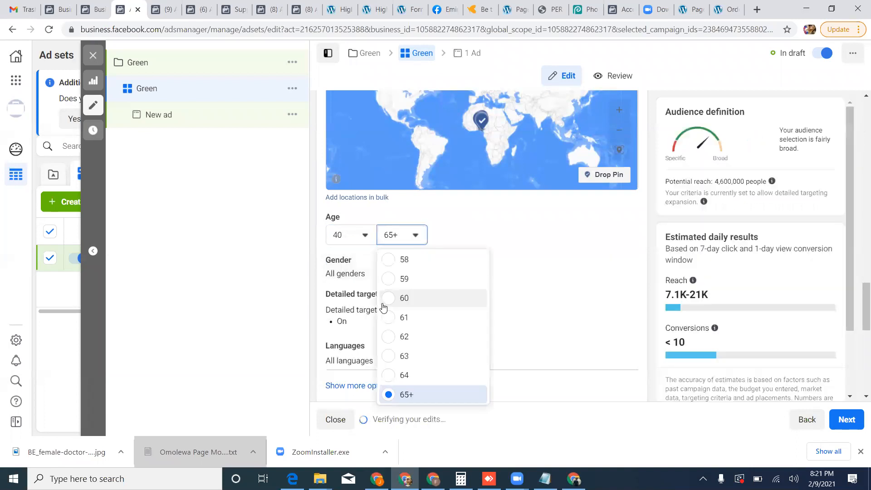
left_click(400, 374)
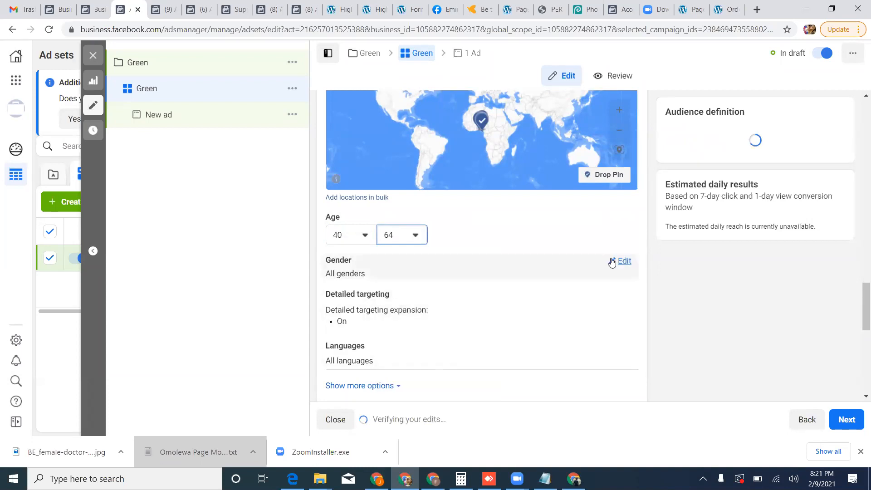
Open the gender setting for editing and add the interest Lagos to the audience's detailed targeting.
left_click(618, 260)
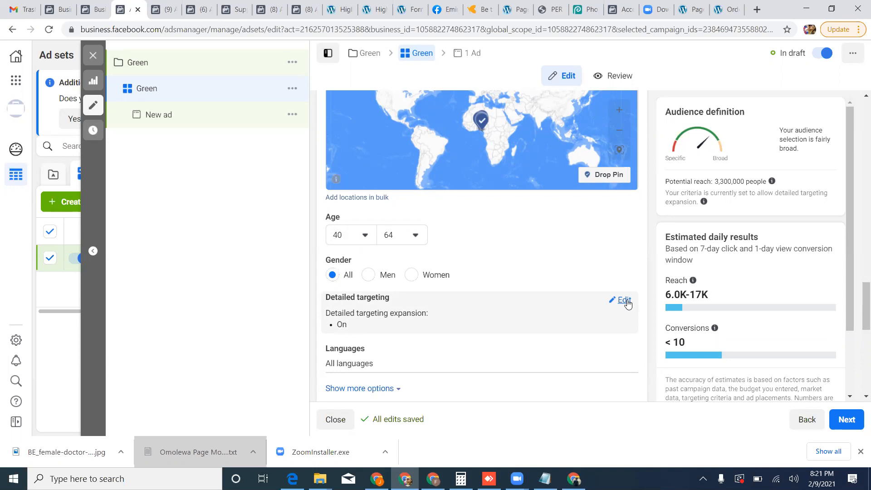
left_click(624, 300)
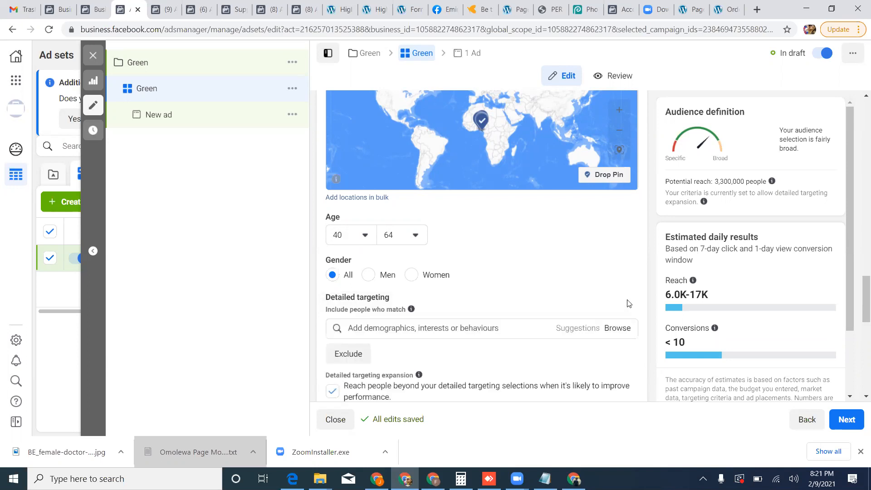
scroll(473, 253, "down", 3)
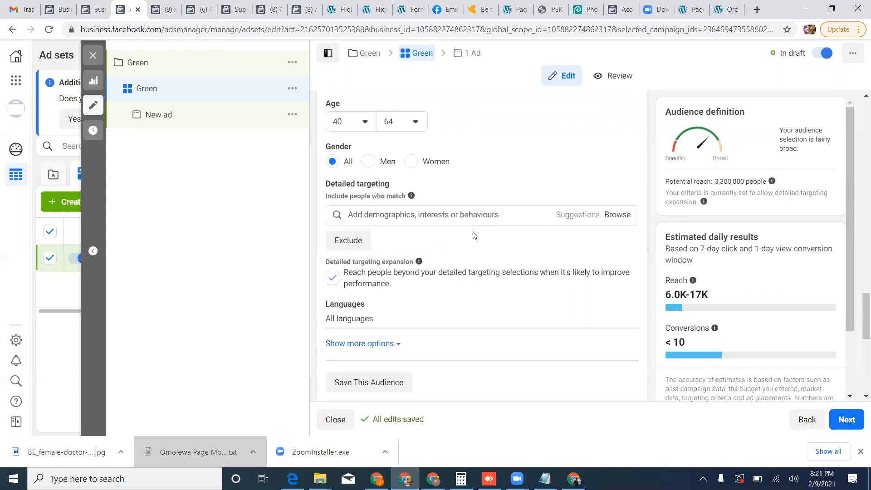
left_click(470, 214)
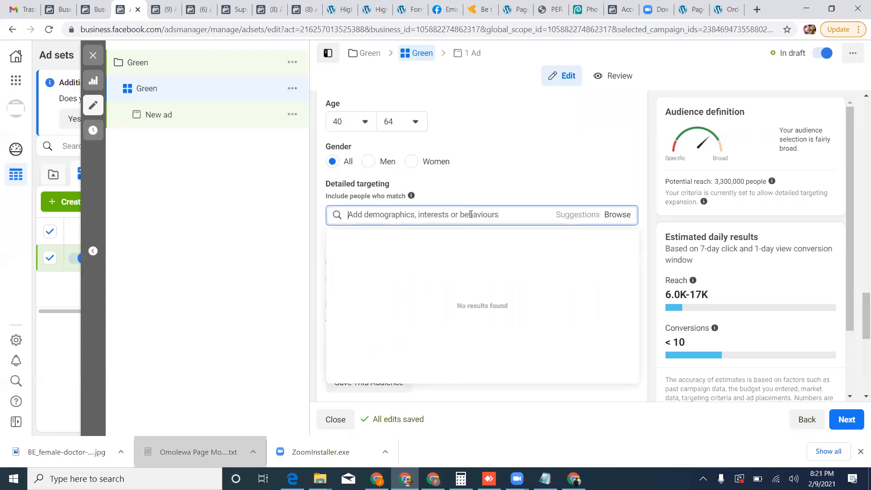
type("lagos")
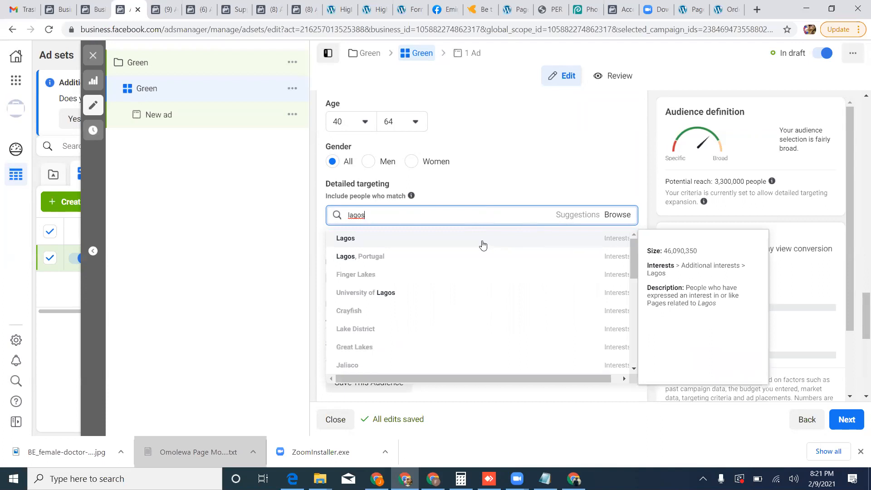
left_click(483, 246)
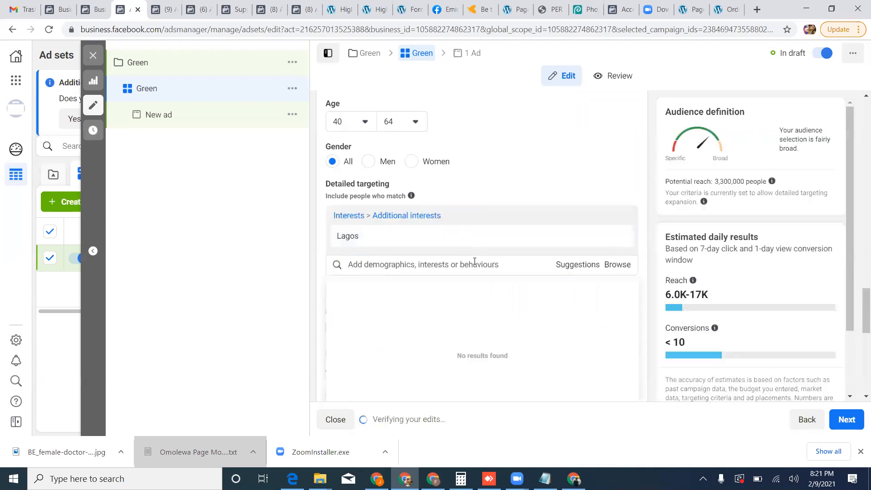
Add the interest Port Harcourt to the audience's detailed targeting.
type("portharcout")
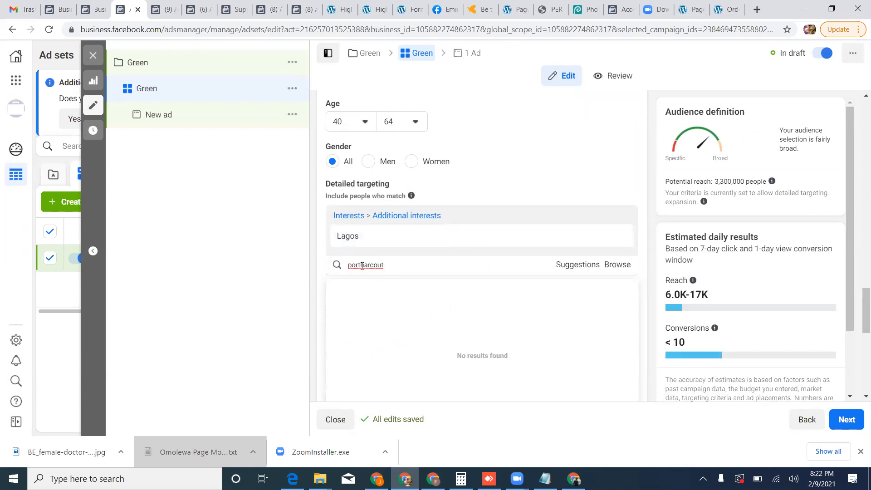
double_click(361, 265)
left_click(362, 271)
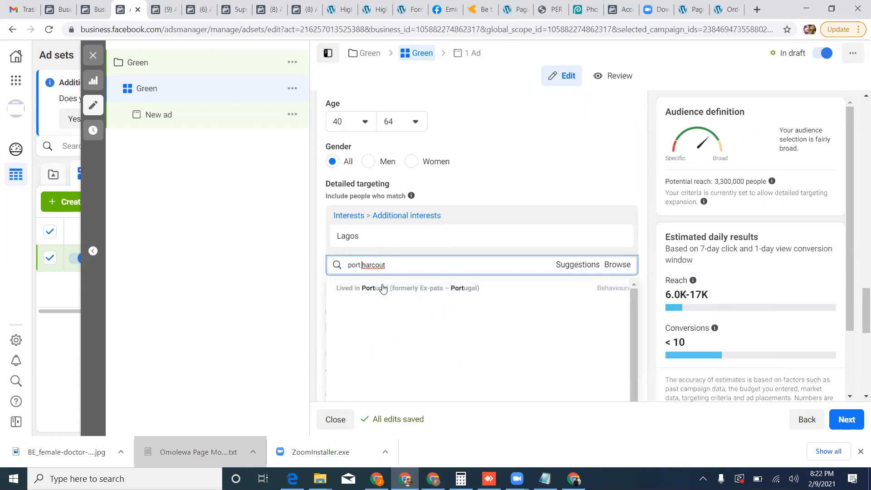
key("ctrl+a")
left_click(390, 268)
key("BackSpace")
type("rt")
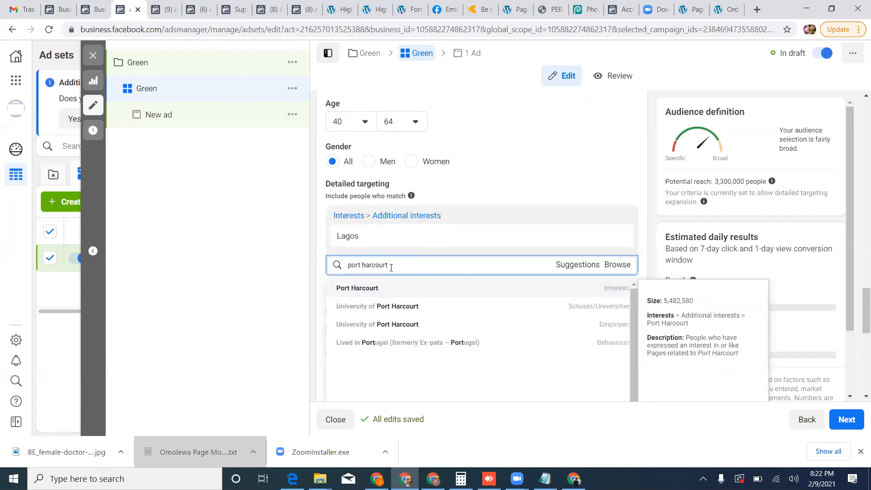
left_click(396, 284)
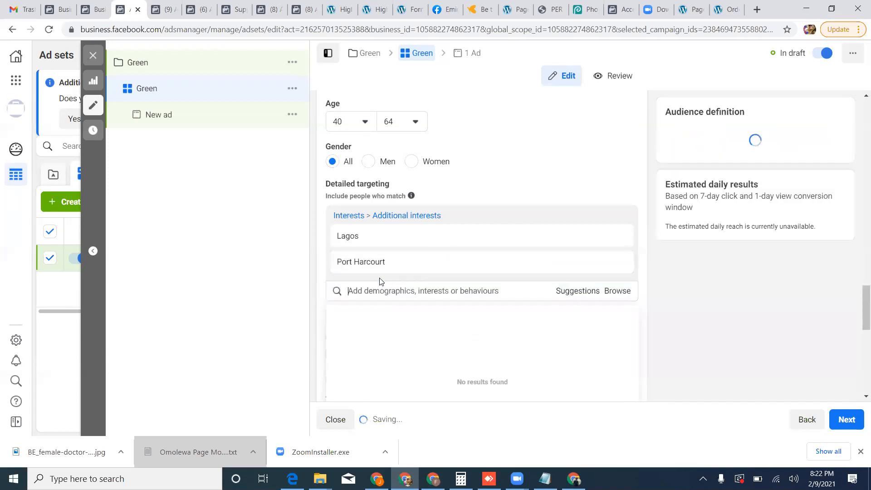
Add the interest Abuja and the work industry demographic Management to the detailed targeting.
left_click(384, 292)
type("abuja")
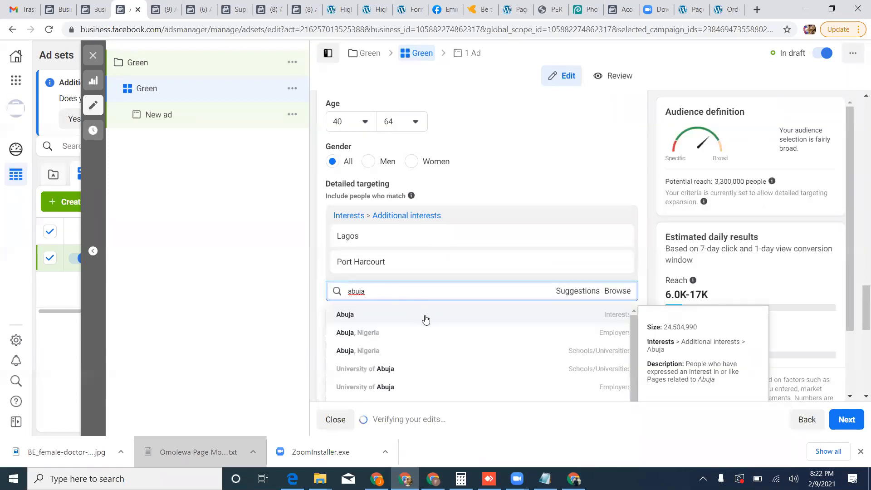
left_click(424, 317)
left_click(395, 315)
left_click(395, 315)
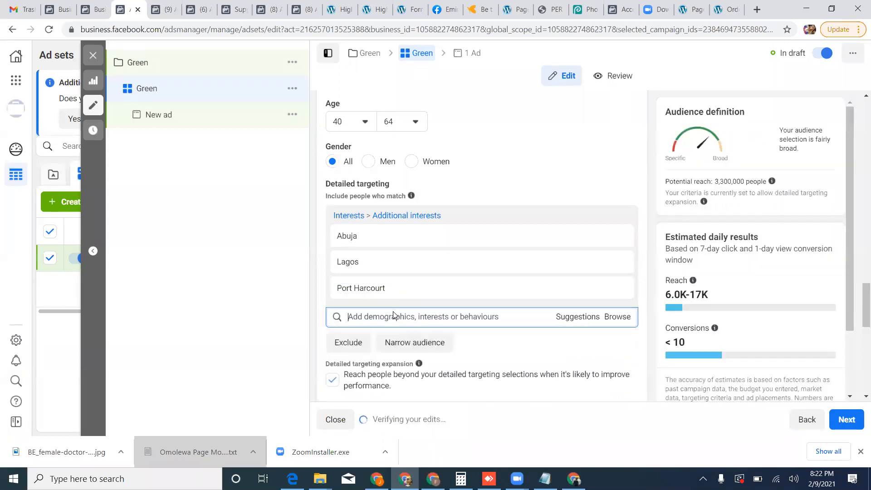
type("managemeb")
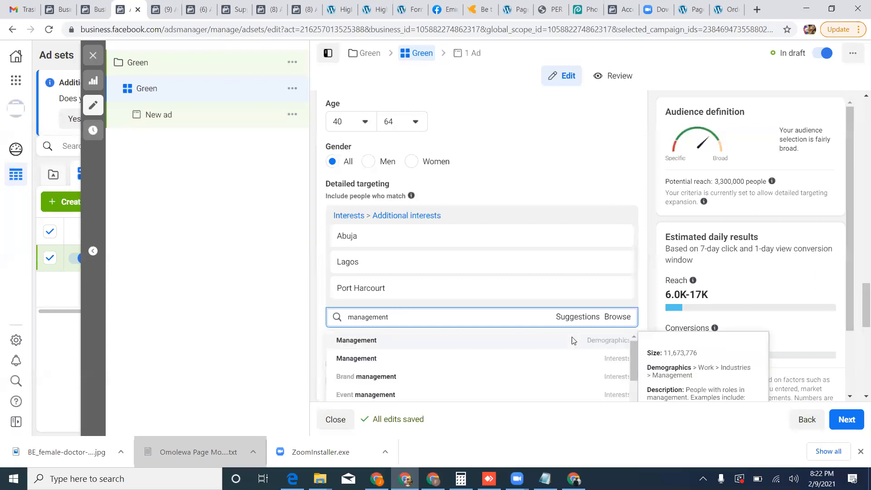
left_click(573, 341)
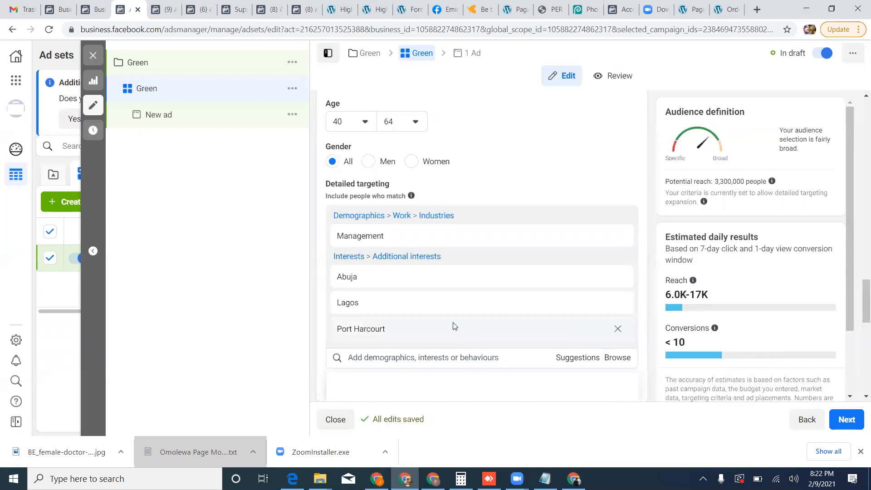
Add the suggested industries Administrative services, Business and finance, Healthcare and medical services, and Arts, entertainment, sport and media to the detailed targeting.
scroll(454, 326, "down", 1)
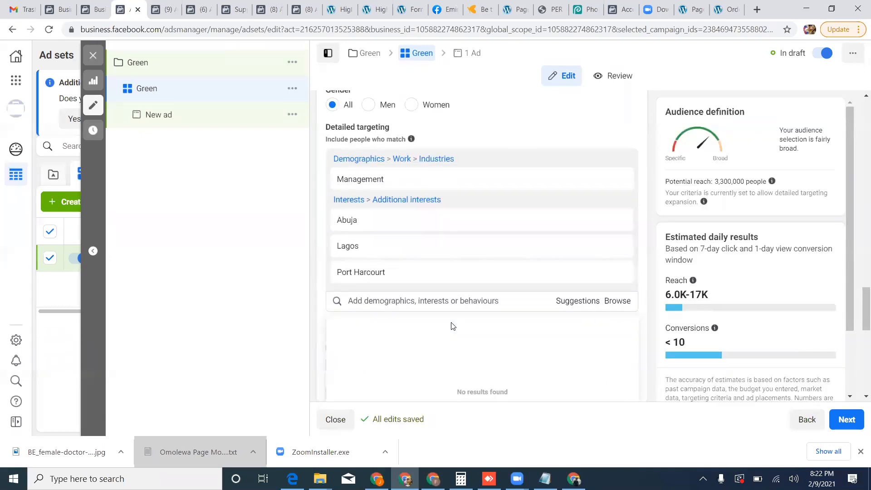
scroll(453, 325, "down", 1)
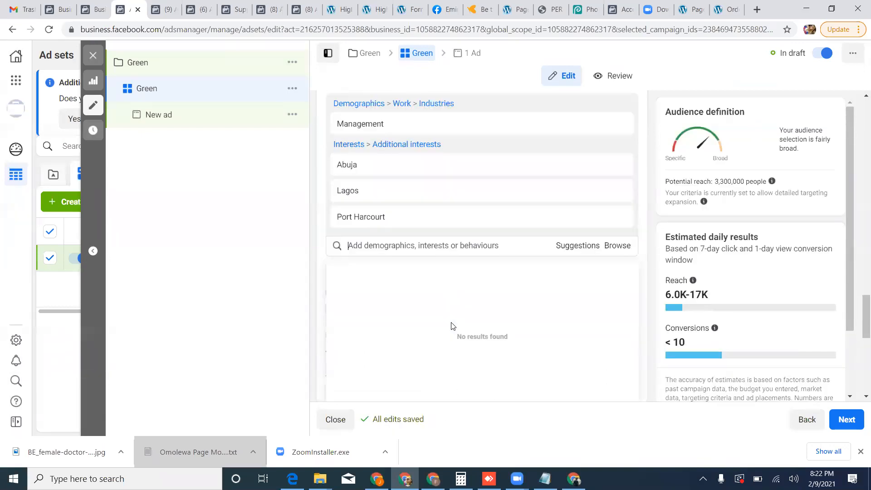
left_click(577, 245)
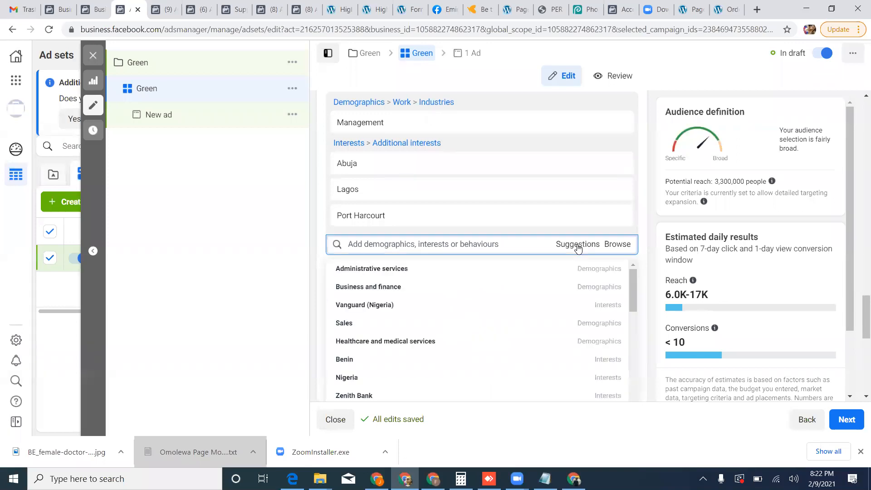
mouse_move(427, 274)
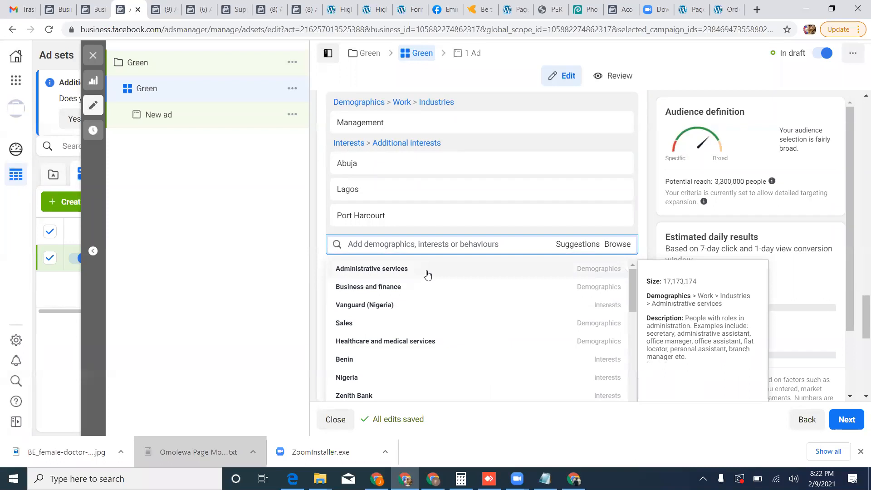
left_click(427, 273)
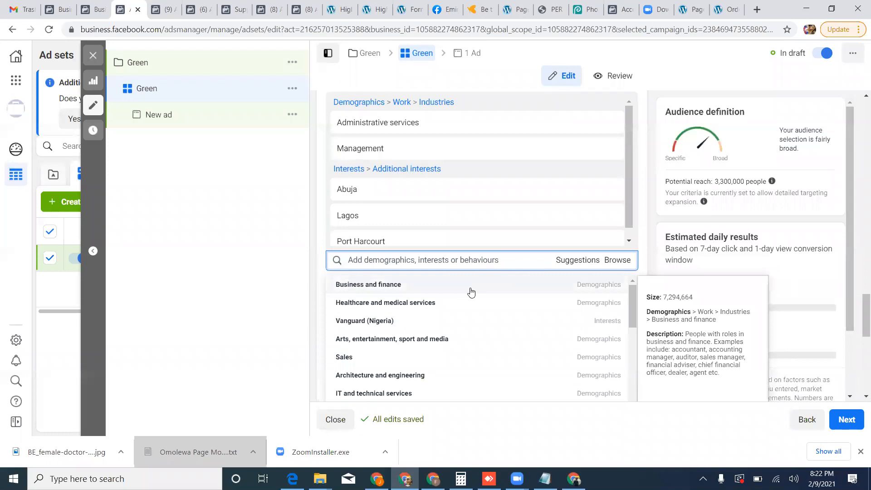
left_click(471, 292)
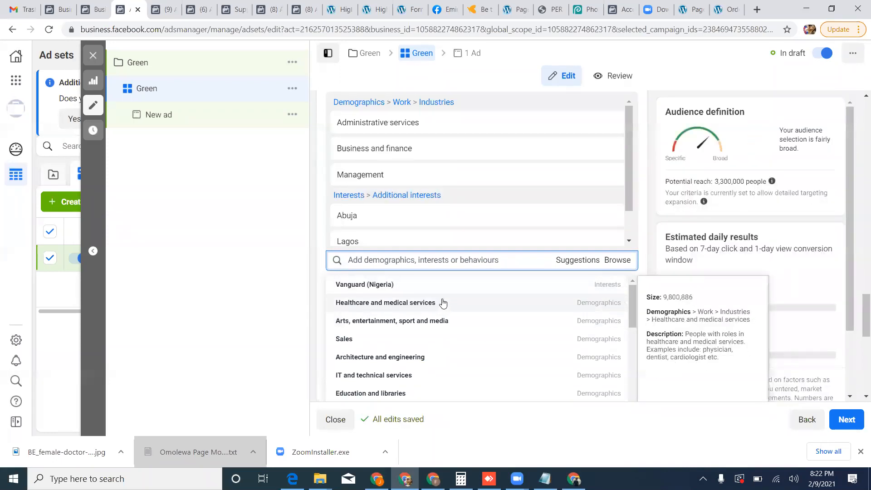
left_click(444, 303)
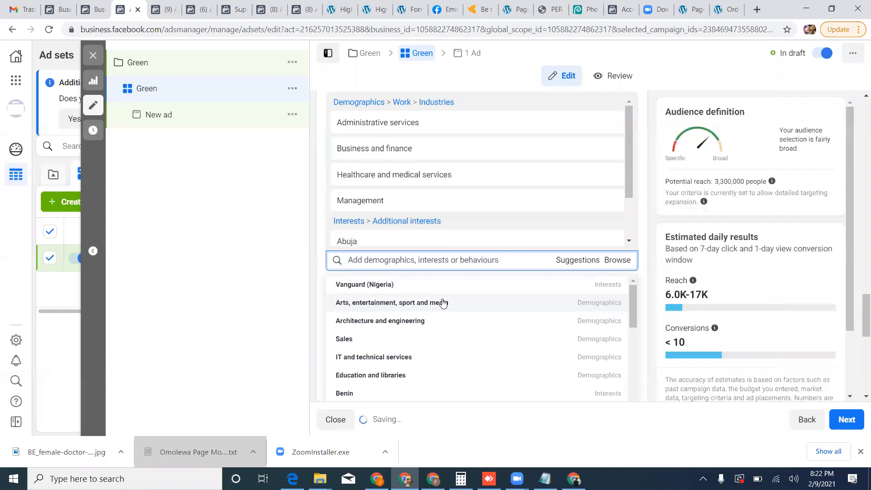
left_click(466, 303)
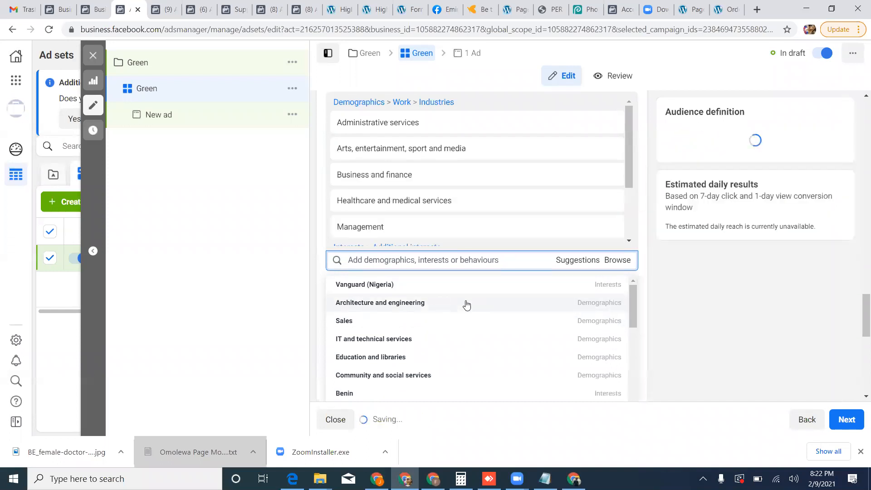
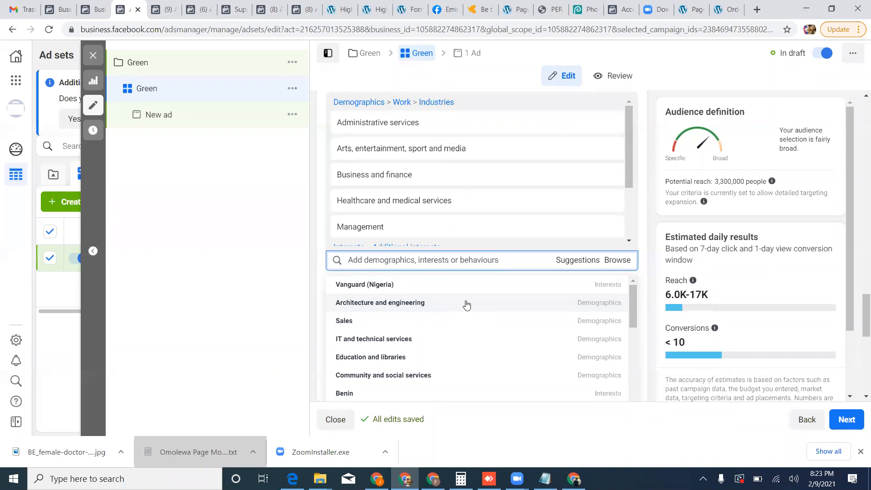
Add the industries Architecture and engineering and IT and technical services, plus the interest Online shopping, to the detailed targeting.
left_click(466, 304)
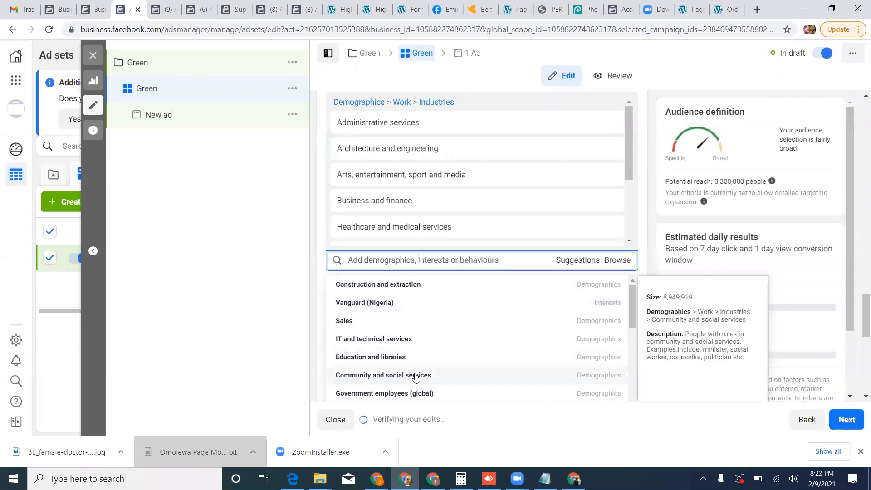
left_click(416, 343)
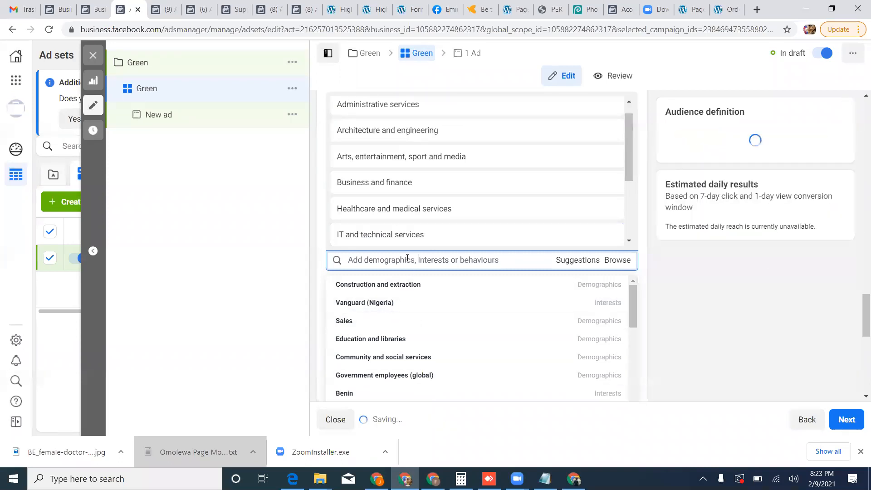
type("on")
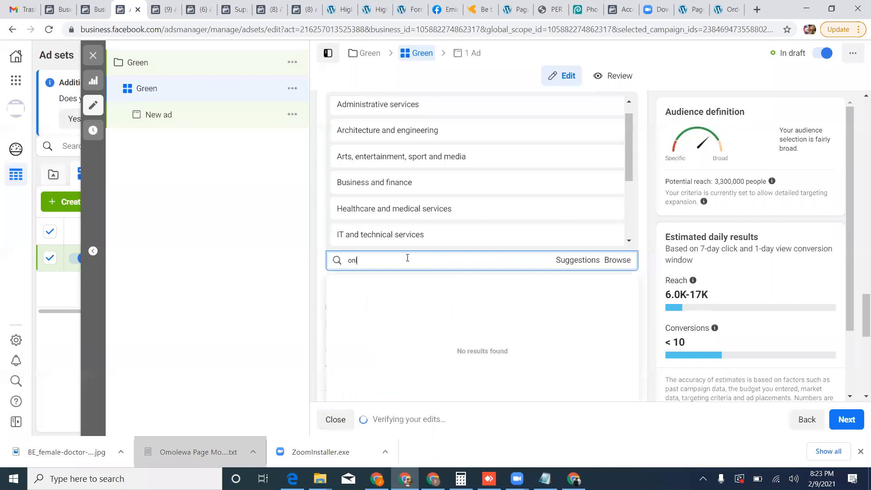
type("line shopping")
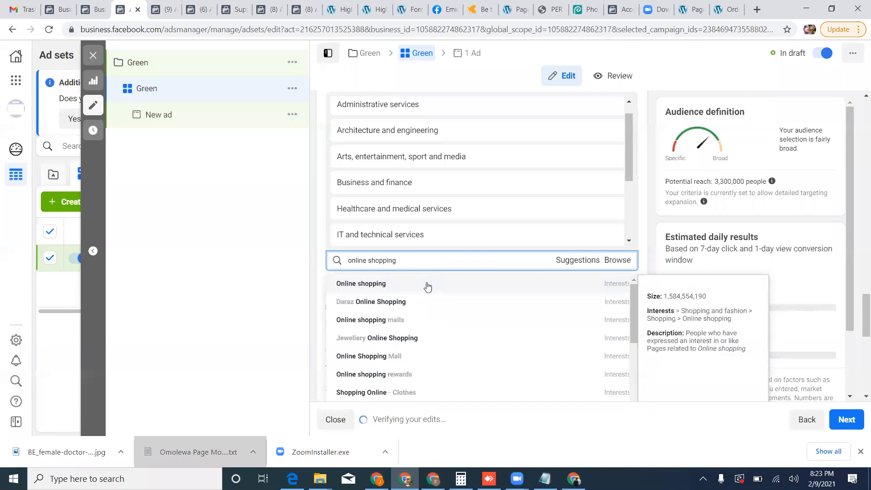
left_click(410, 283)
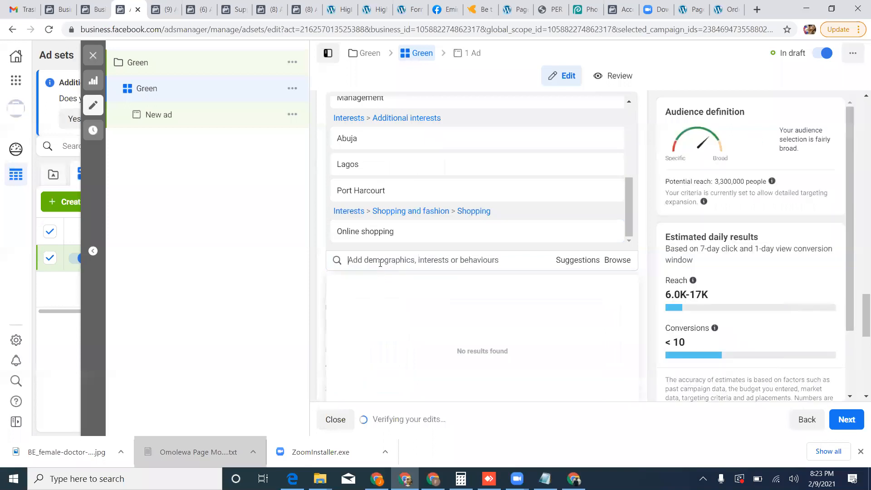
Add the purchase behaviour Engaged shoppers to the audience's detailed targeting.
type("enaged shoppers")
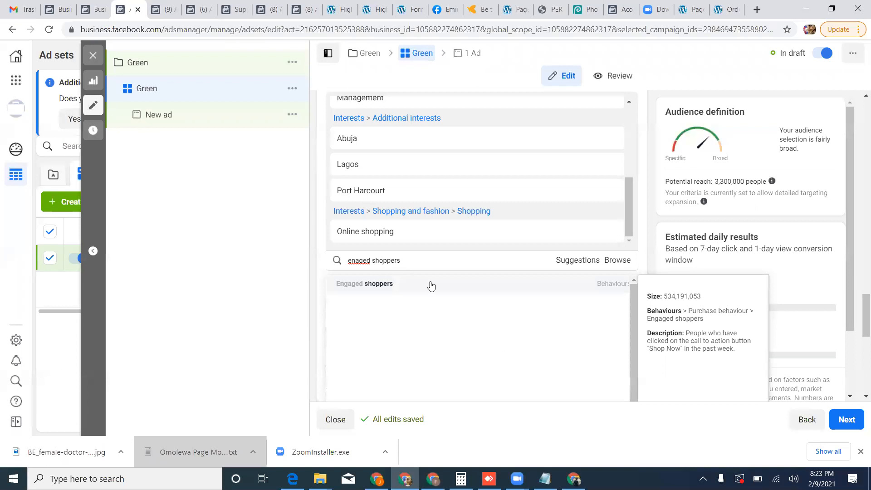
left_click(432, 285)
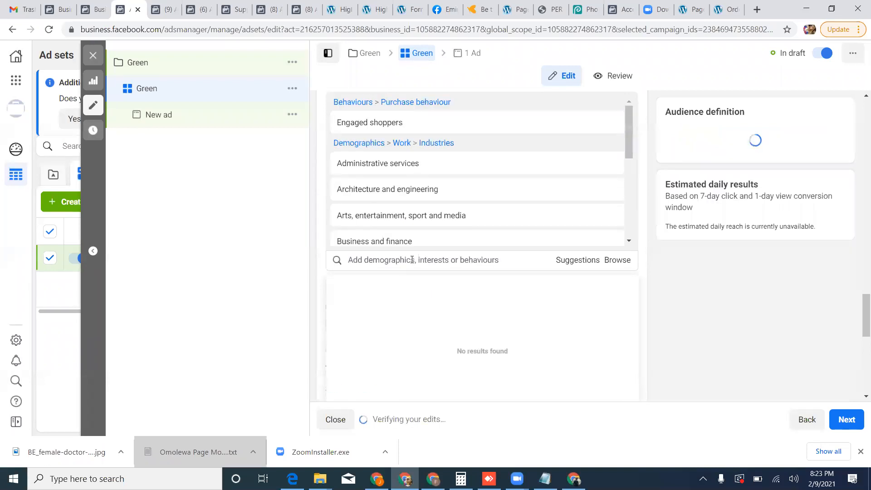
Add the suggested work industry Life, physical and social sciences to the detailed targeting.
left_click(570, 265)
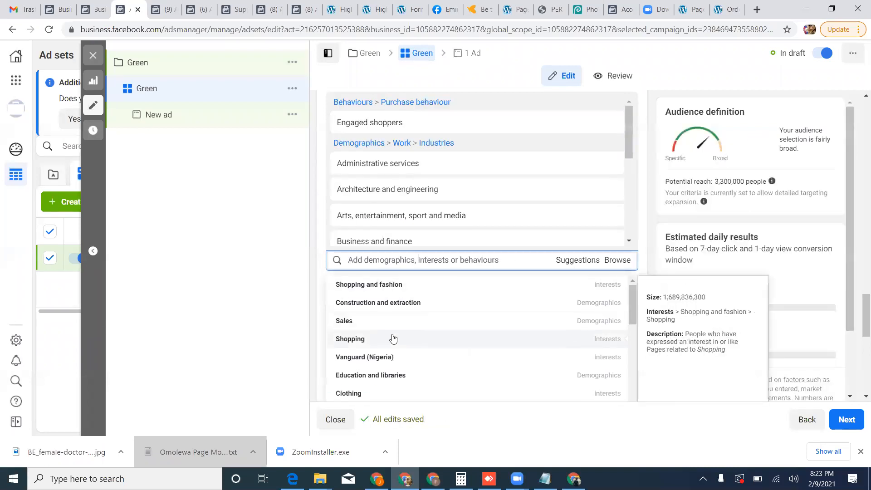
scroll(393, 336, "down", 3)
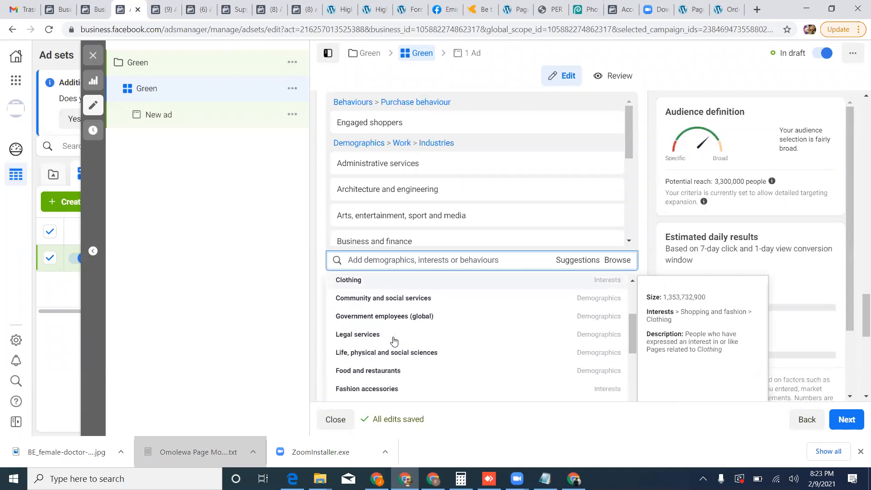
scroll(394, 341, "down", 1)
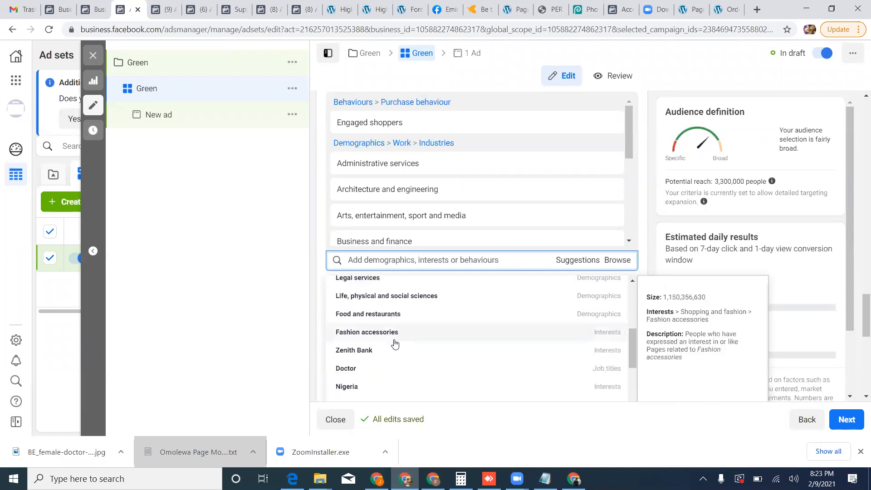
left_click(408, 304)
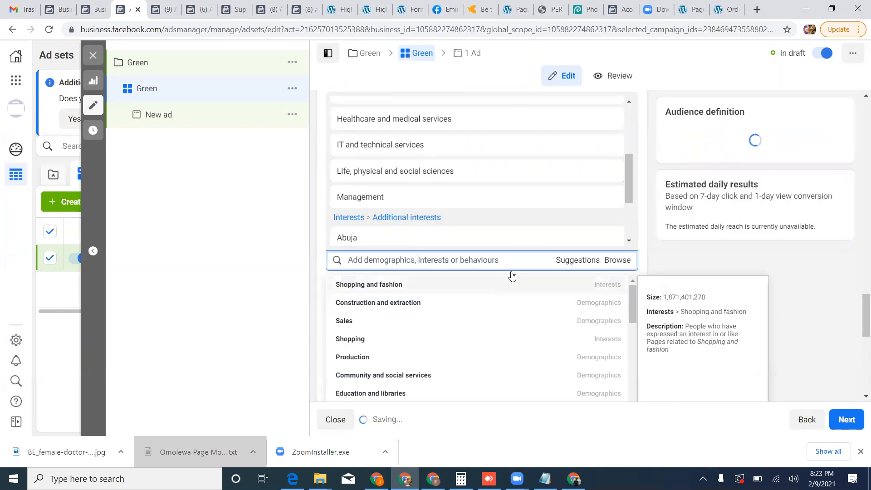
Review the remaining targeting suggestions and add the interest Jumia to the audience's detailed targeting.
scroll(503, 324, "down", 1)
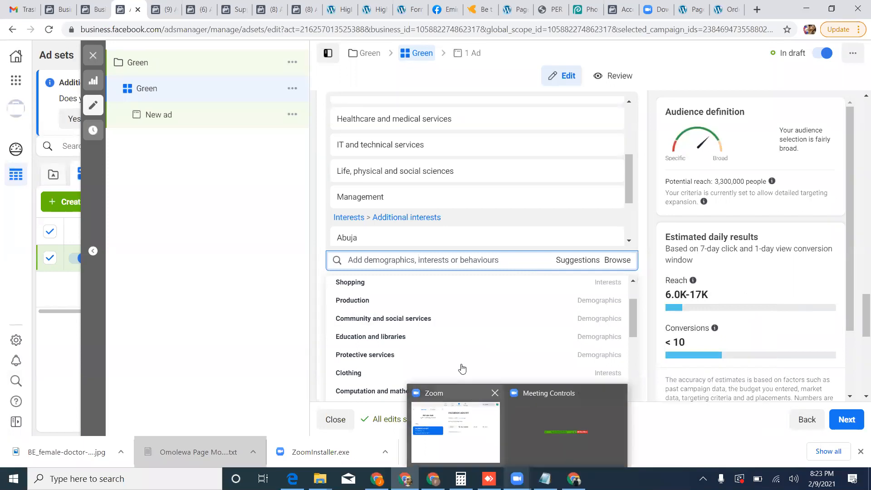
scroll(358, 341, "down", 4)
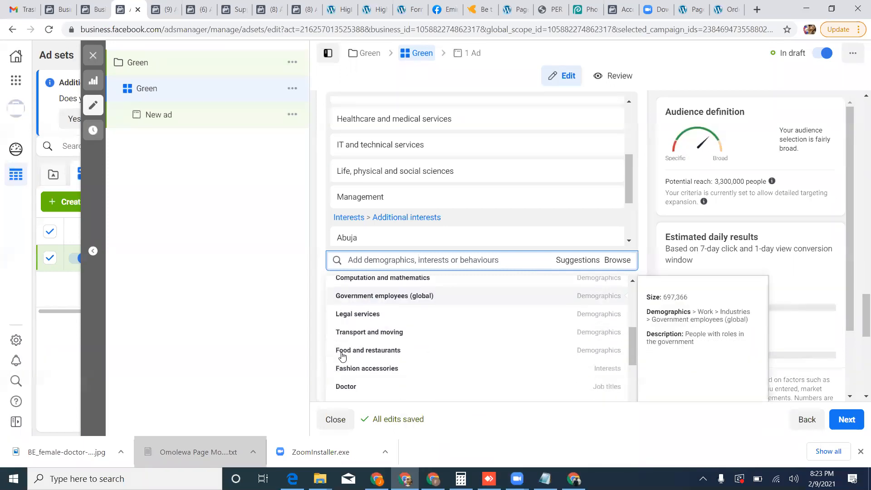
scroll(343, 357, "down", 4)
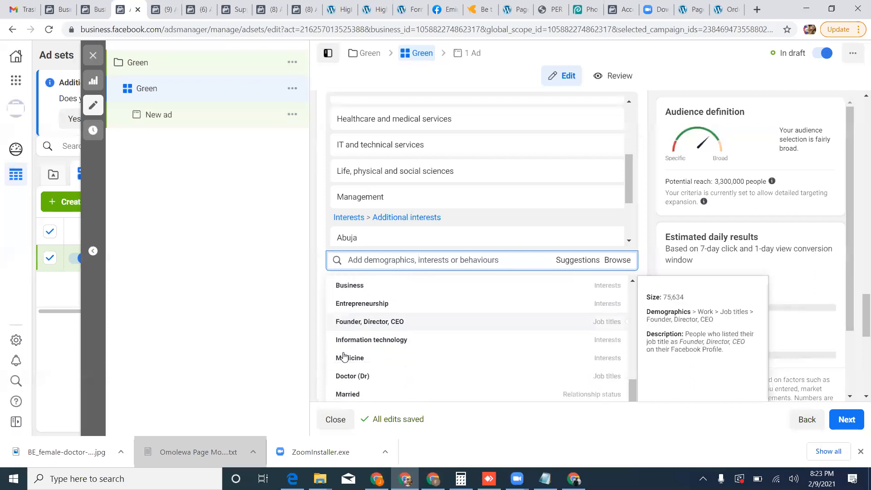
scroll(343, 357, "down", 2)
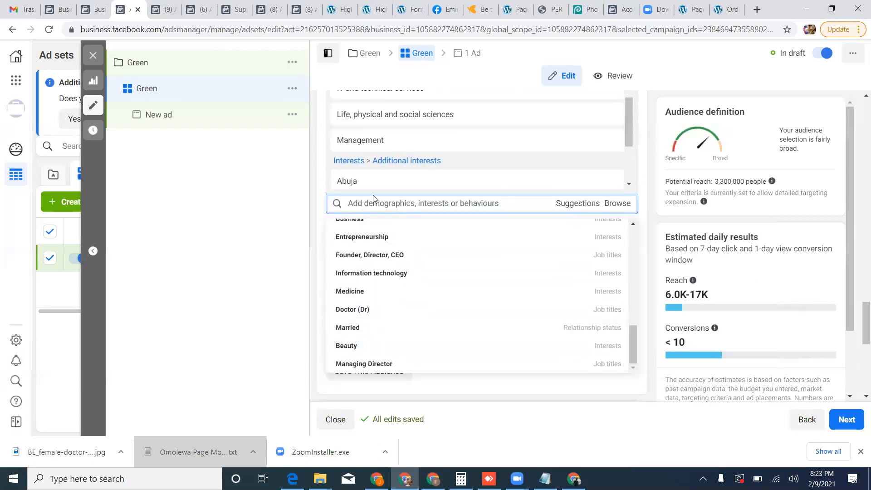
type("jumia")
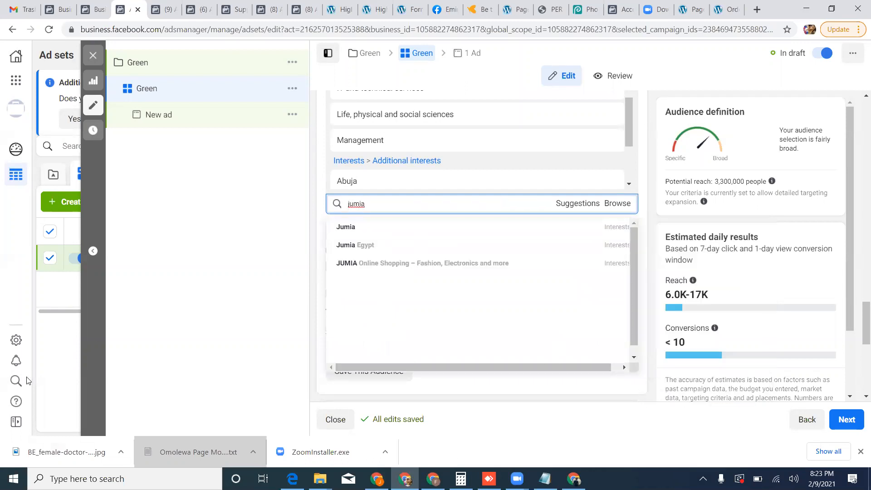
left_click(462, 229)
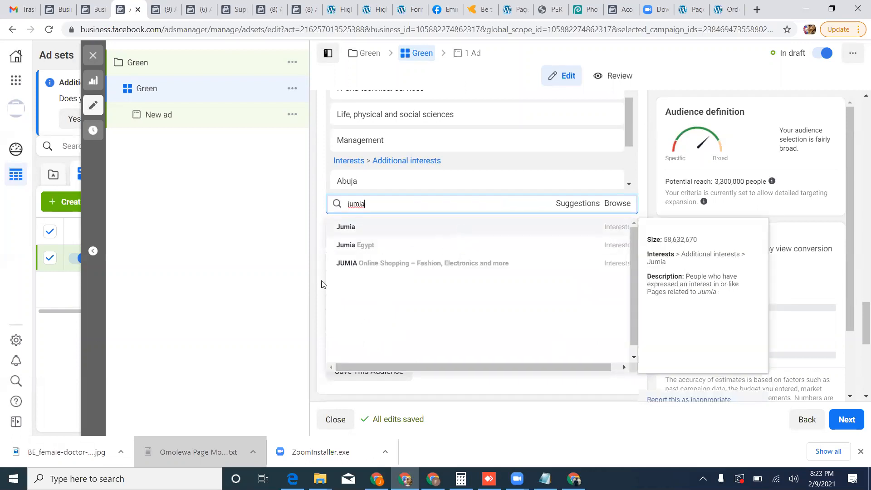
Add the news media interests Sahara Reporters and The Punch to the audience's detailed targeting.
type("sah")
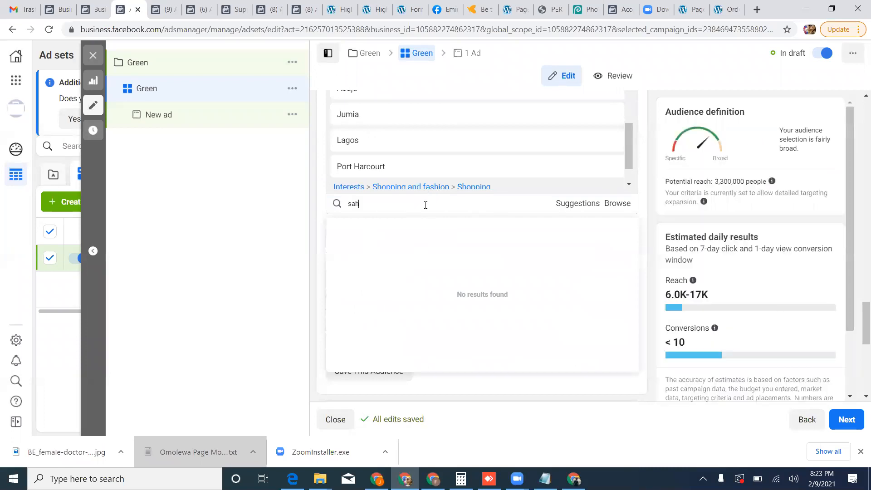
type("ara reporters")
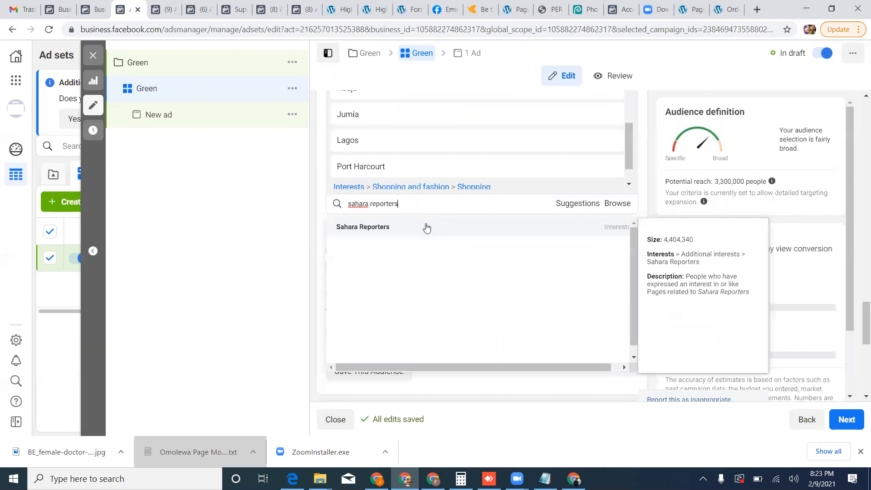
left_click(408, 221)
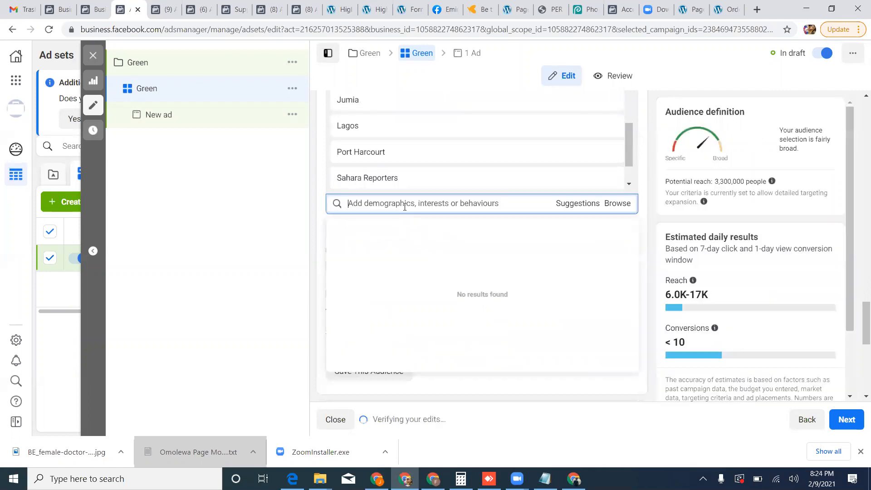
type("the punch")
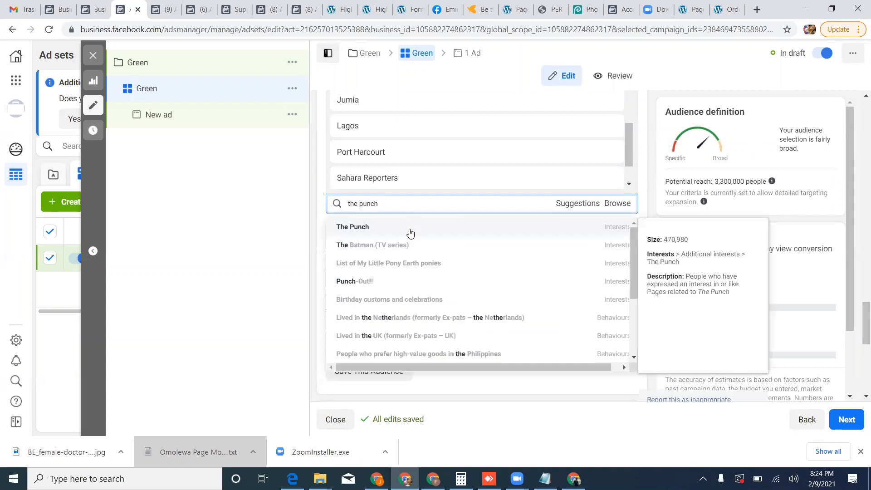
left_click(408, 228)
Add the work industry demographic Sales to the audience's detailed targeting.
left_click(566, 204)
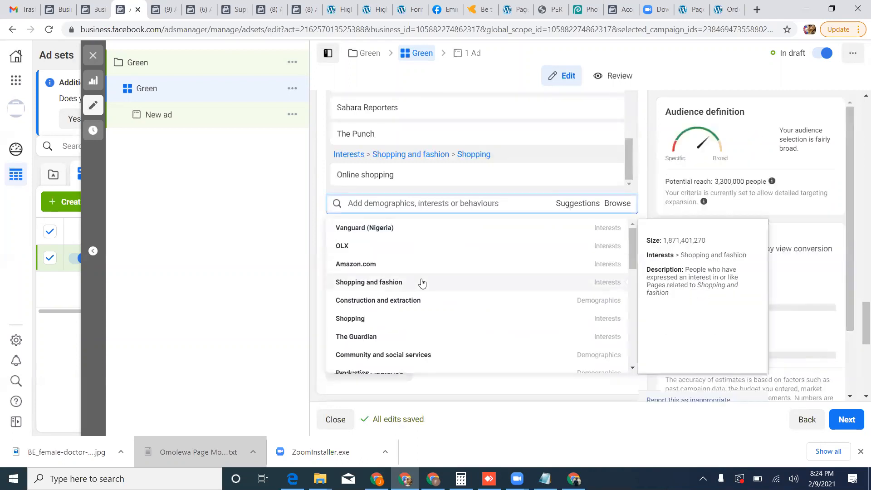
scroll(421, 283, "down", 1)
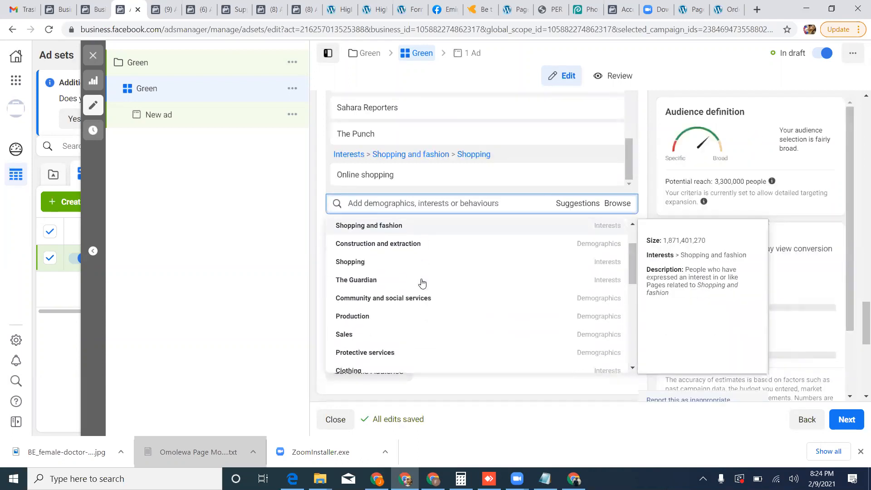
left_click(430, 202)
type("sales")
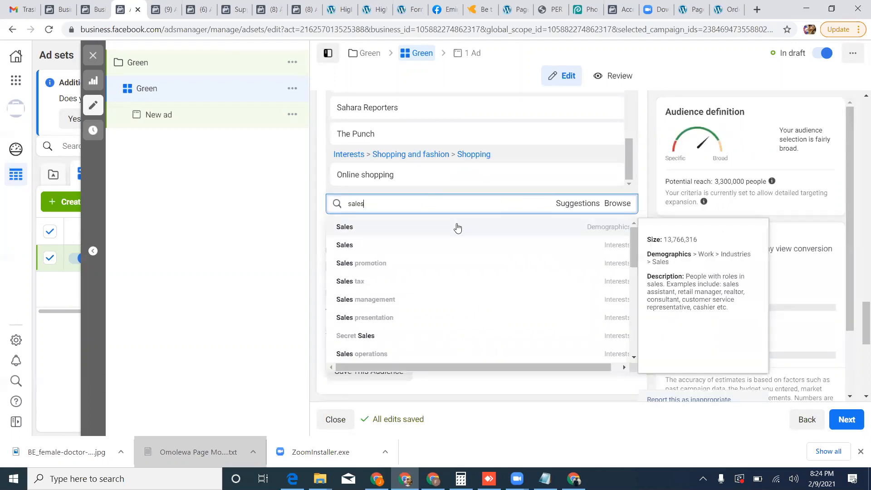
left_click(457, 228)
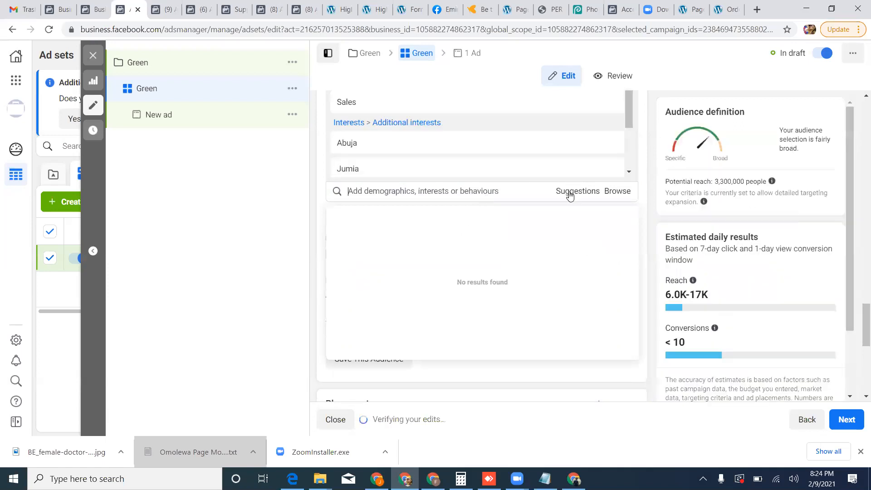
Look through the suggested demographics, interests and behaviours for further targeting options.
left_click(570, 192)
scroll(365, 310, "down", 1)
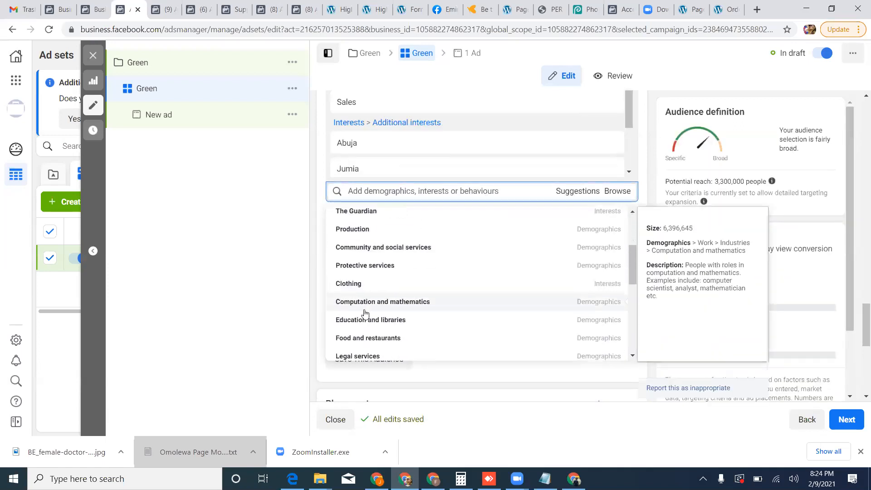
scroll(367, 313, "down", 3)
scroll(368, 318, "down", 6)
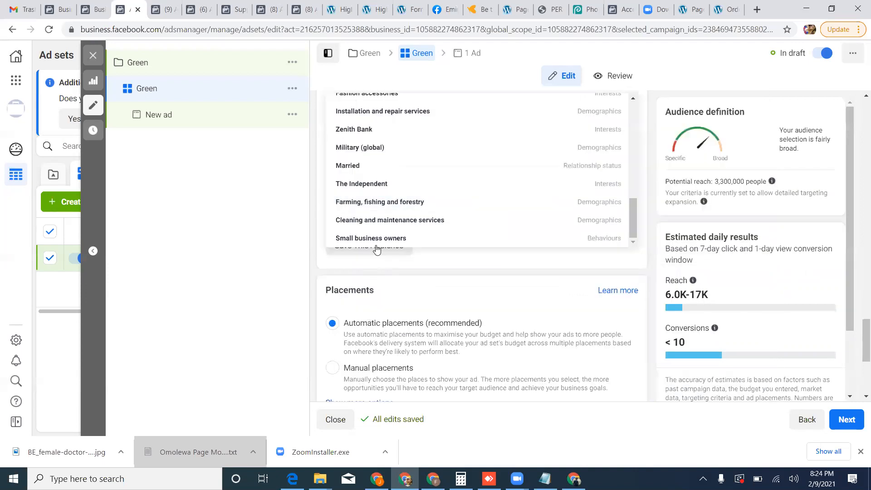
scroll(376, 245, "up", 8)
scroll(376, 247, "up", 3)
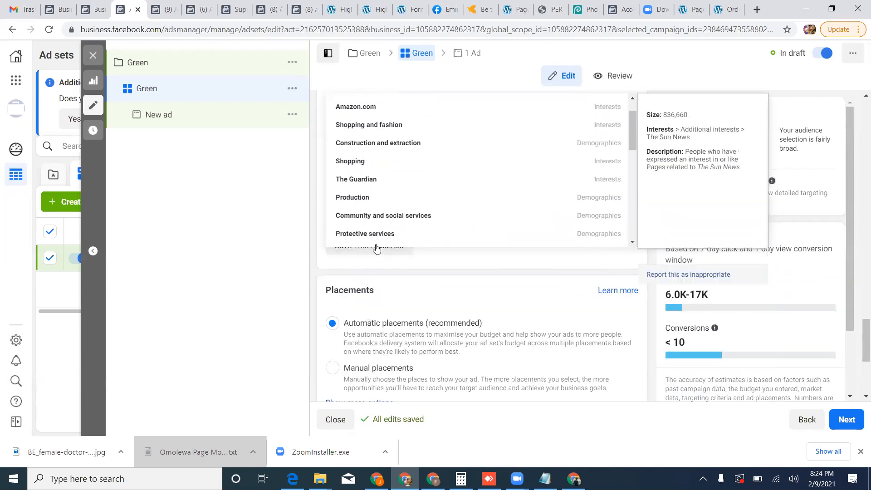
scroll(370, 176, "up", 1)
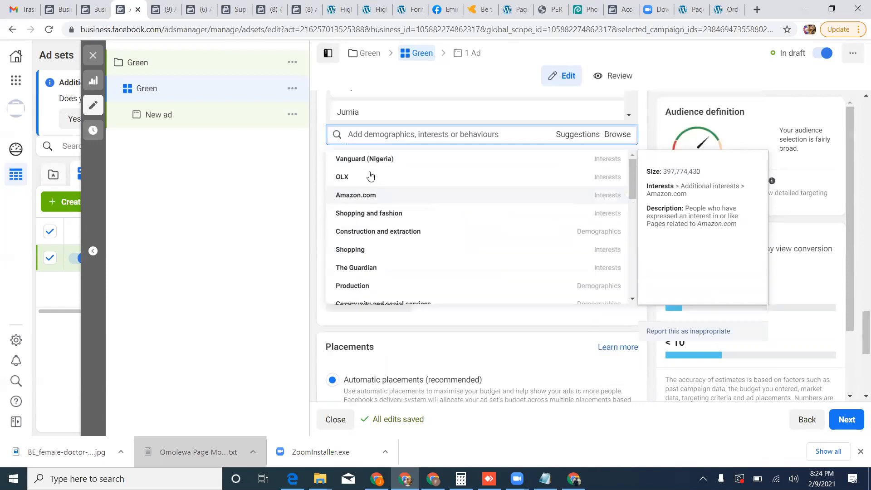
Find the church interest with the abbreviation rccg and add Redeemed Christian Church of God to the detailed targeting.
left_click(379, 131)
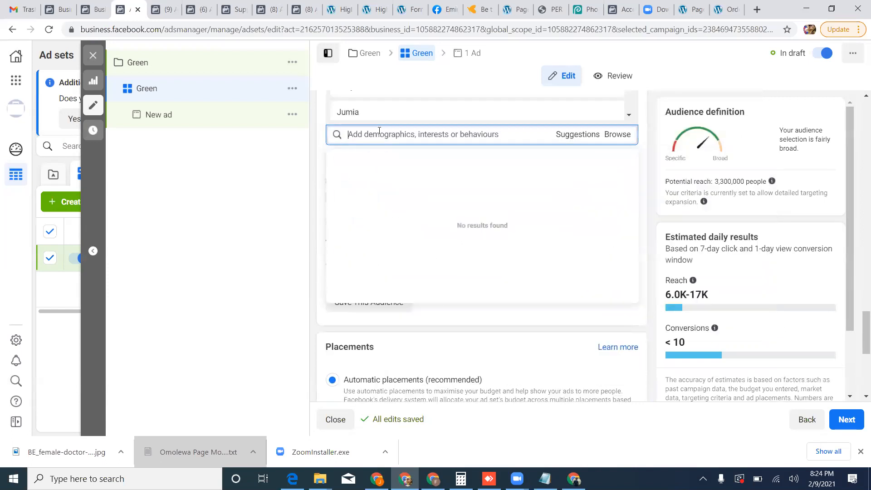
type("rcch")
key("BackSpace")
type("g")
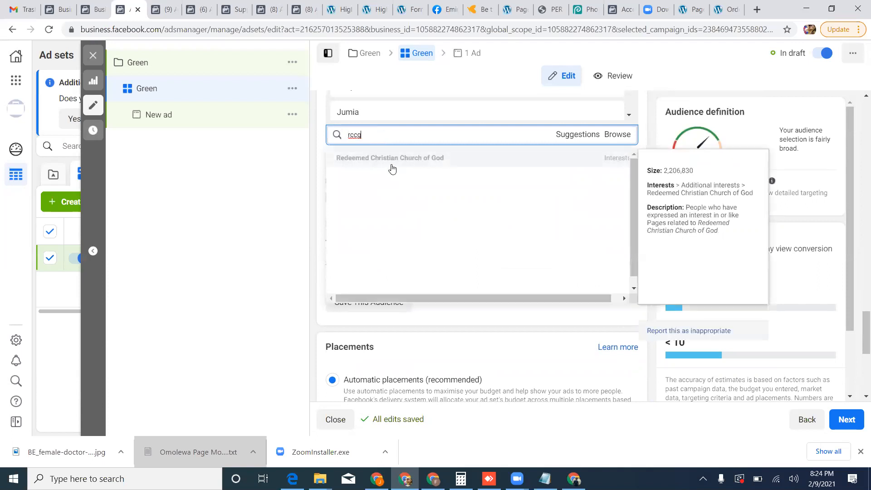
left_click(391, 158)
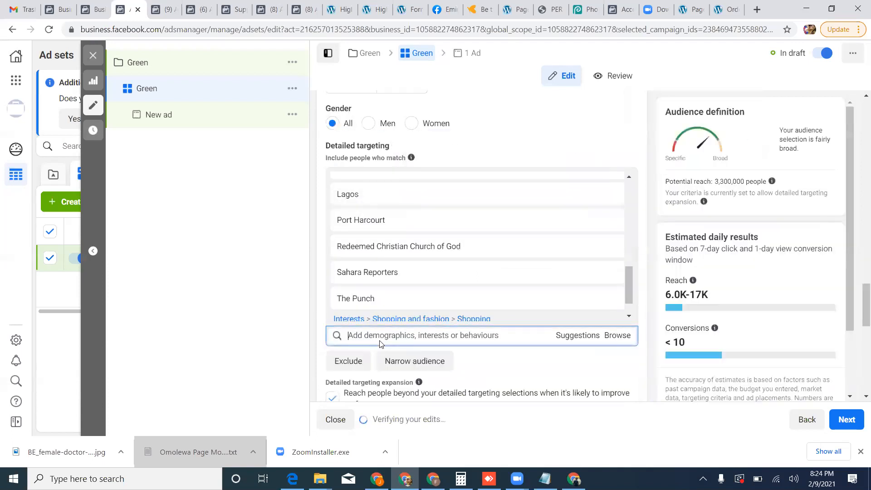
Add the interest Winners' Chapel to the audience's detailed targeting.
type("winners chapel")
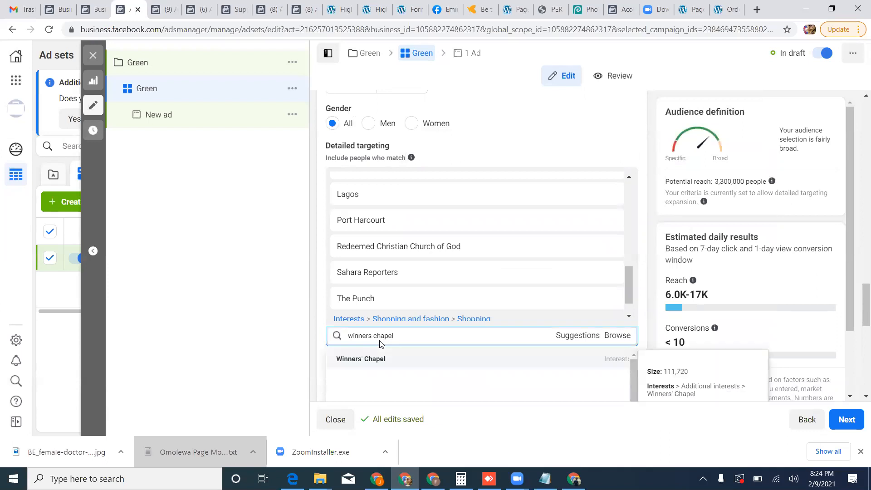
left_click(381, 359)
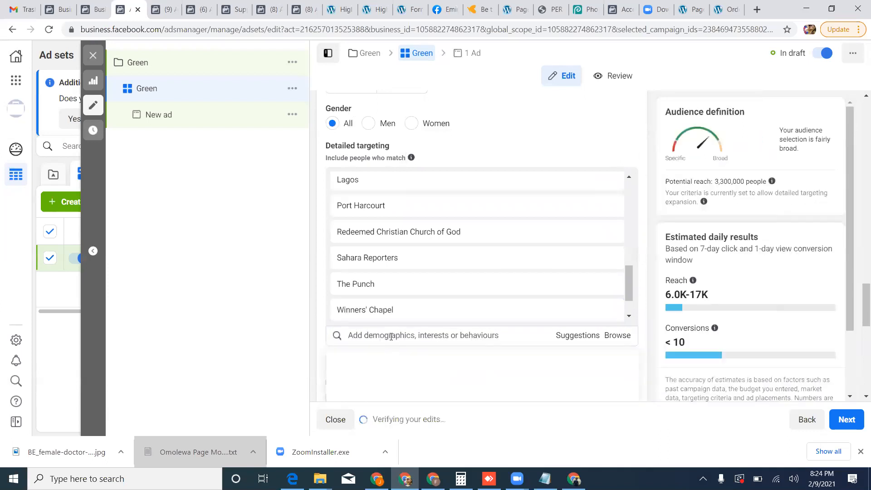
Add the interests Enoch Adeboye, PASTOR E. A. ADEBOYE and David Oyedepo to the audience's detailed targeting.
type("adeboye")
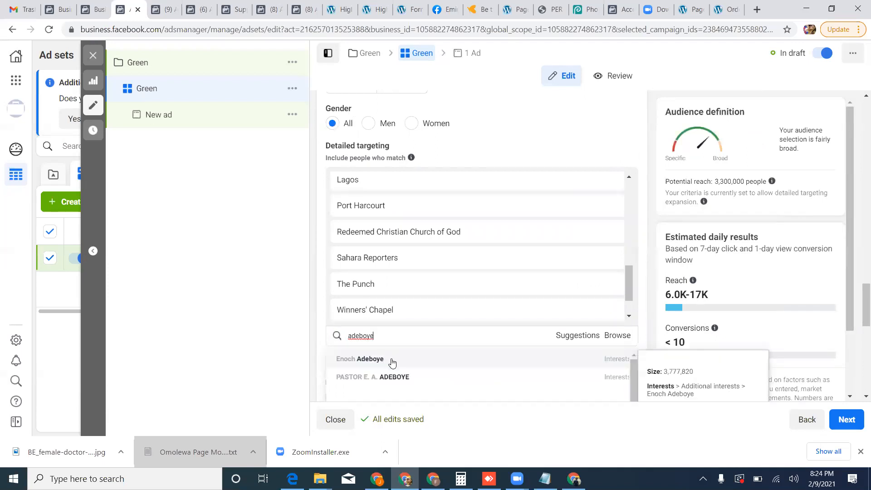
left_click(389, 359)
type("ad")
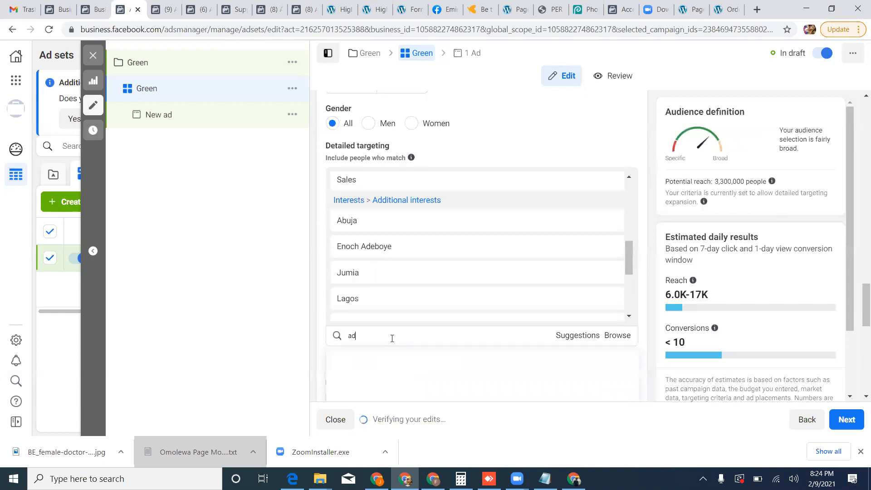
type("eboye")
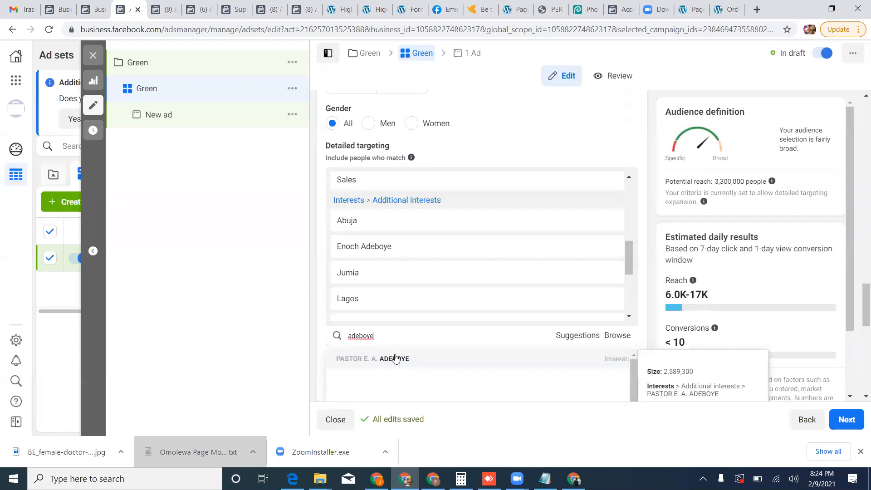
left_click(395, 359)
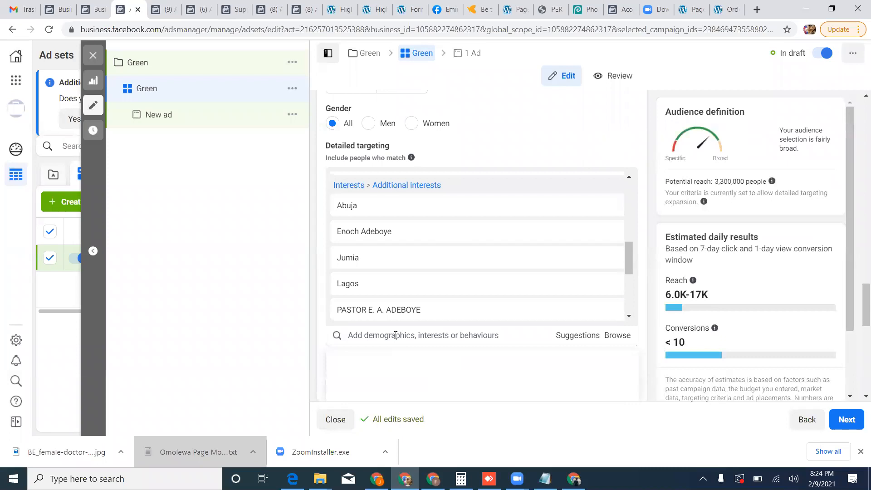
type("oyedepo")
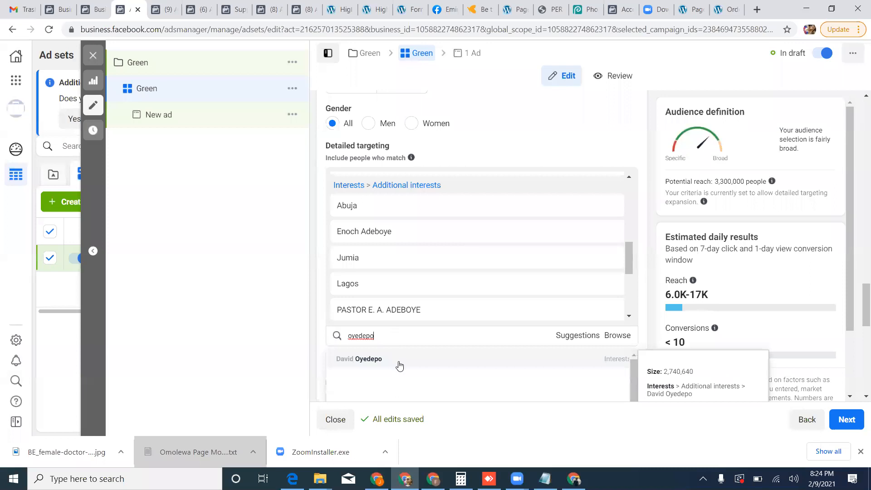
left_click(399, 361)
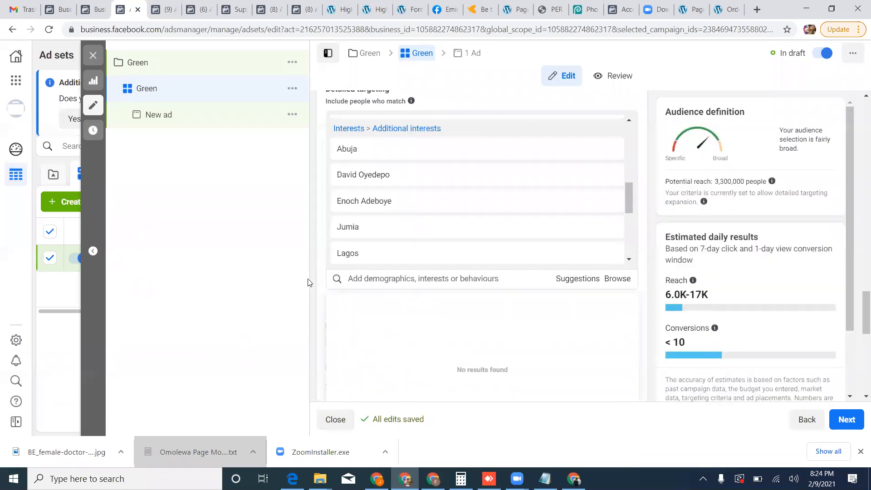
Look through the suggested targeting options and review the demographics and interests already included in the detailed targeting.
scroll(473, 262, "down", 2)
left_click(583, 227)
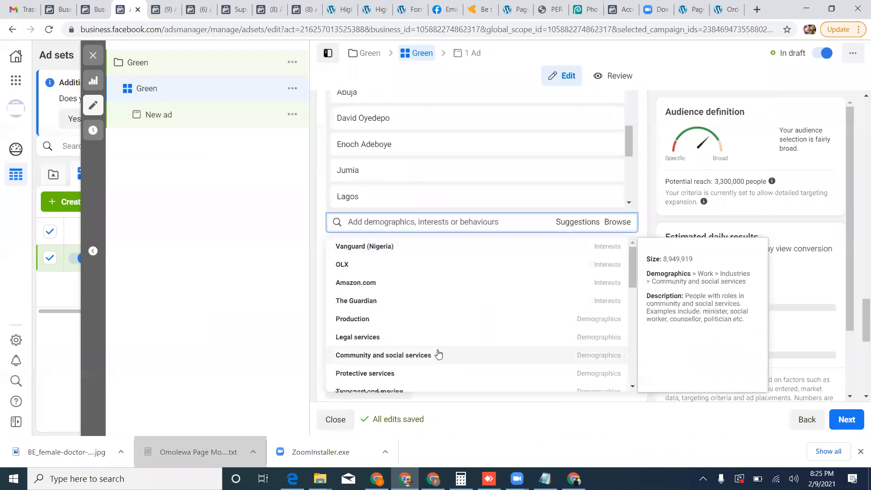
scroll(438, 354, "down", 1)
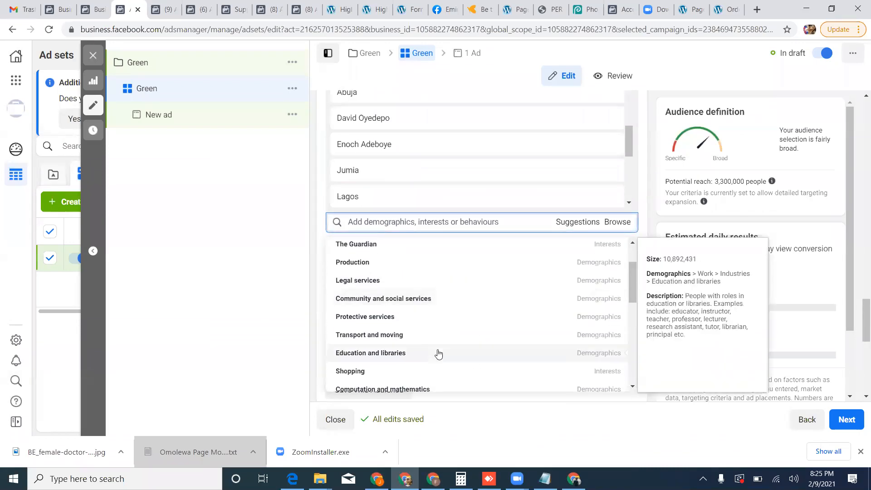
scroll(438, 354, "down", 6)
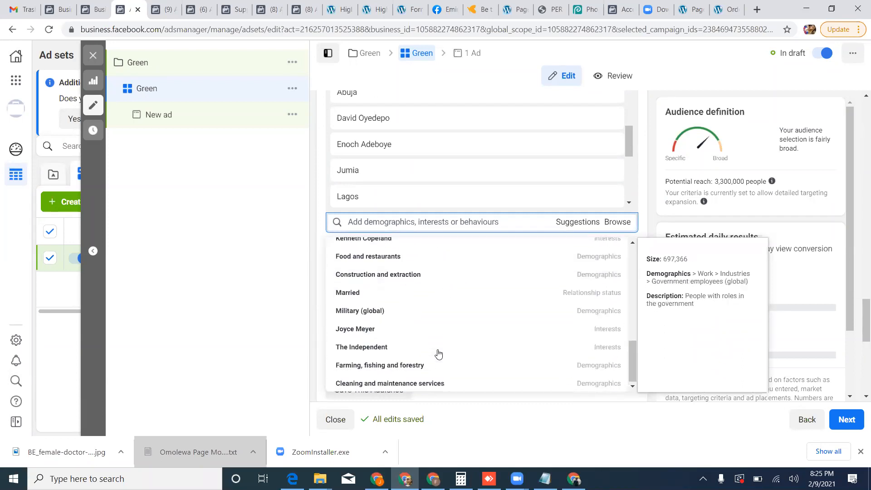
left_click(322, 354)
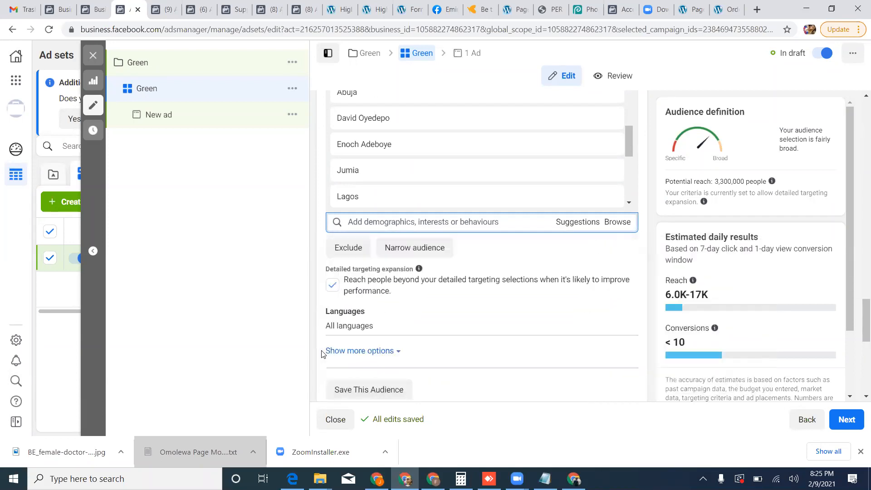
scroll(540, 193, "up", 5)
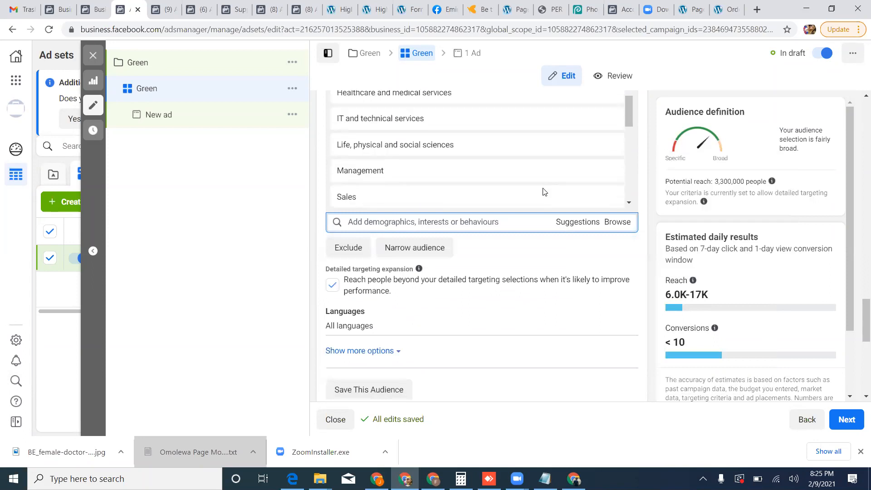
scroll(545, 191, "up", 2)
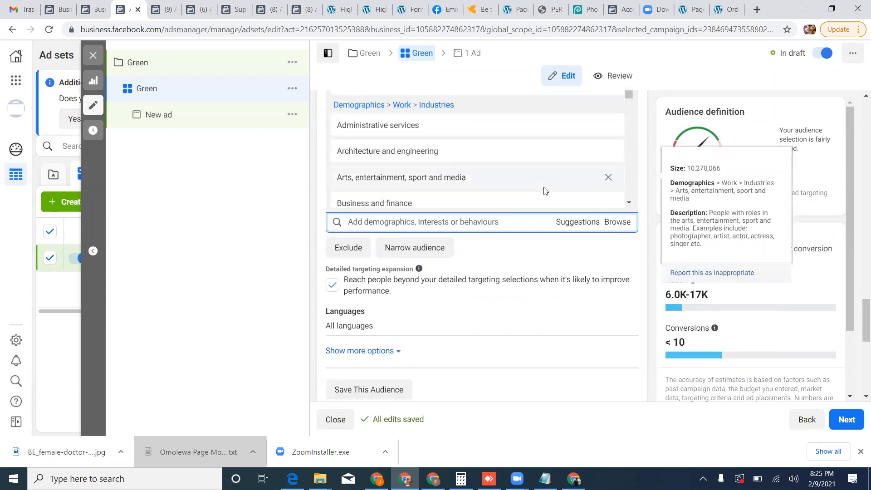
scroll(545, 191, "down", 3)
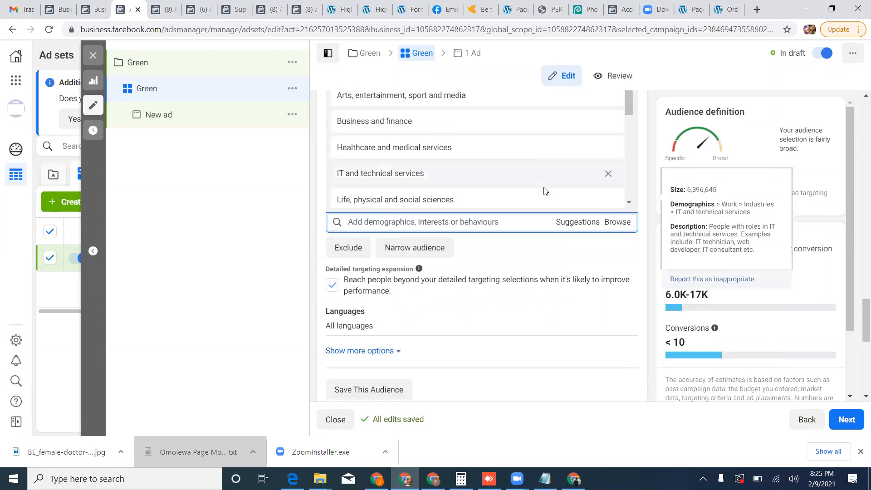
scroll(544, 191, "down", 2)
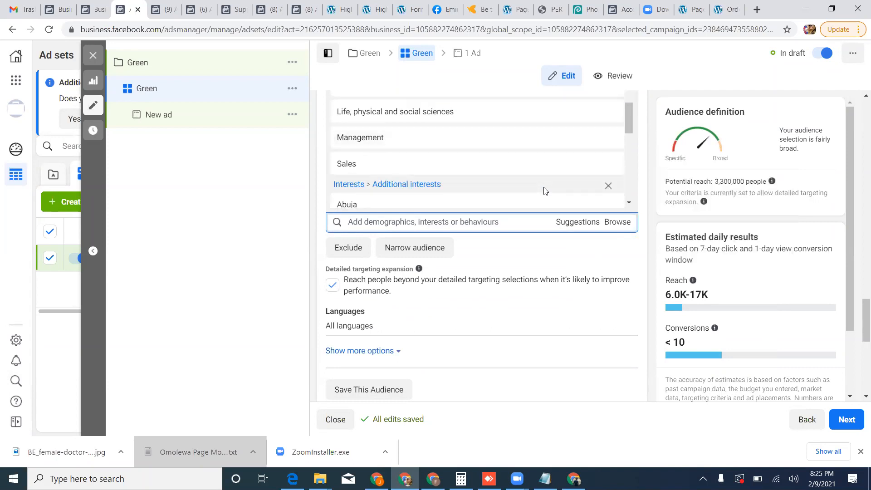
Choose manual placements for the ad set.
scroll(544, 190, "down", 2)
scroll(482, 311, "down", 4)
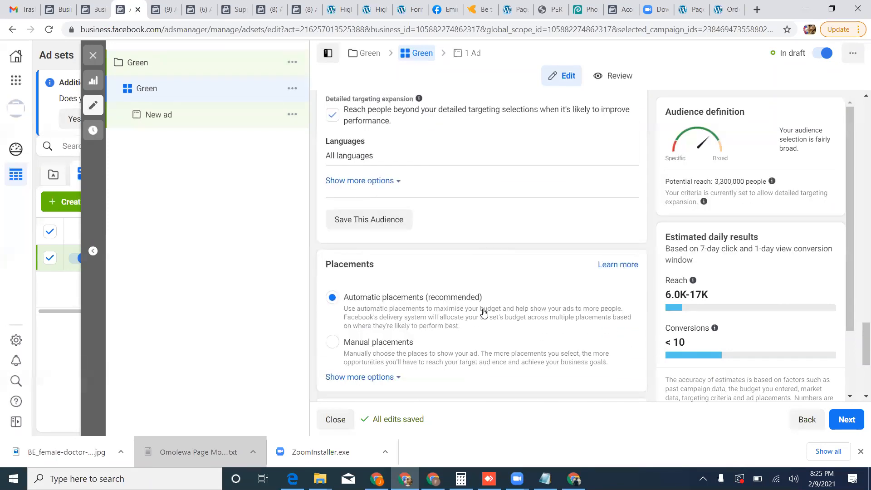
scroll(484, 295, "down", 1)
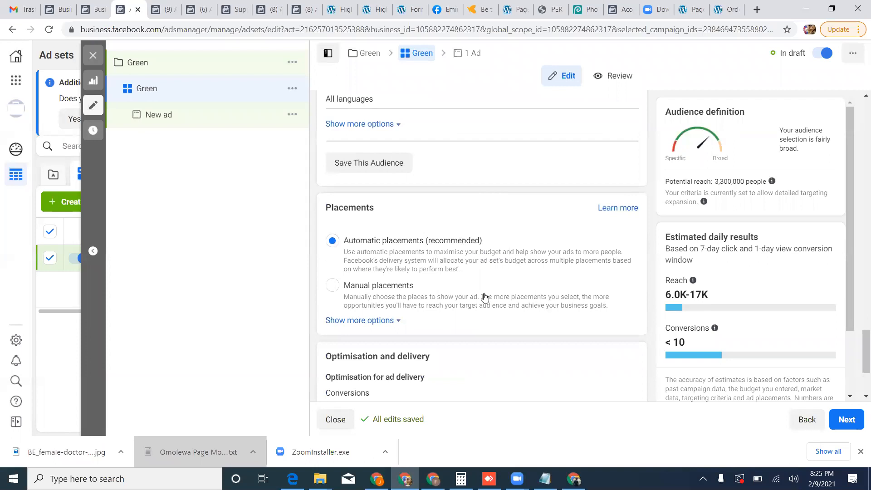
left_click(356, 300)
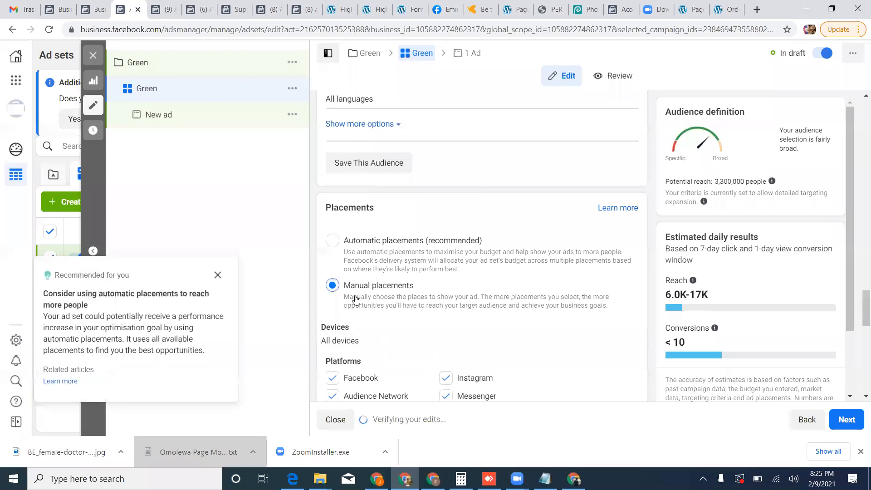
Restrict the placement devices to Mobile by excluding Desktop.
scroll(356, 299, "down", 1)
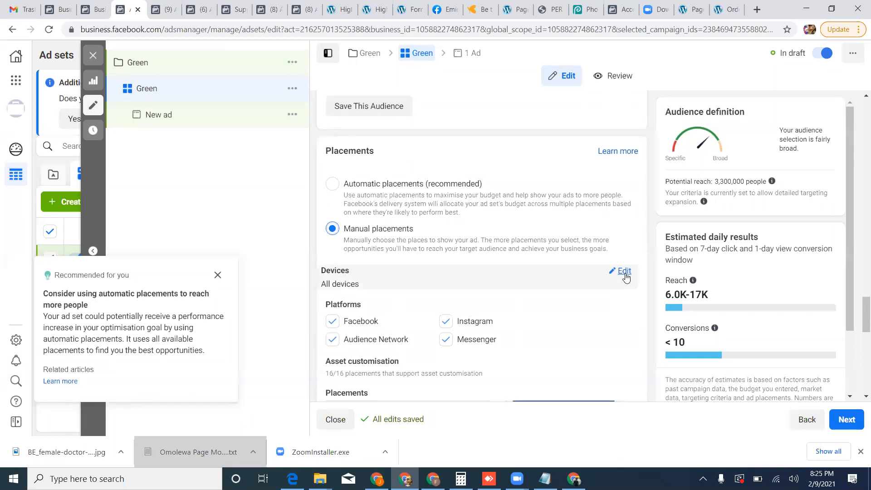
left_click(624, 271)
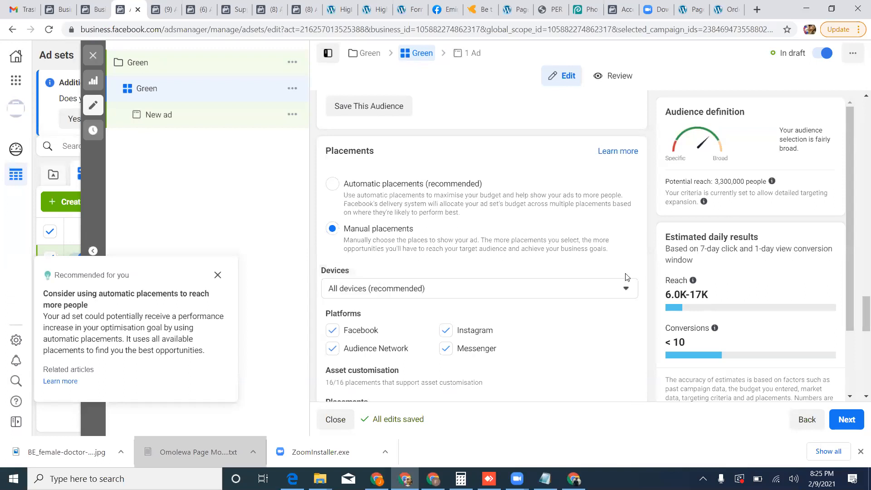
left_click(629, 292)
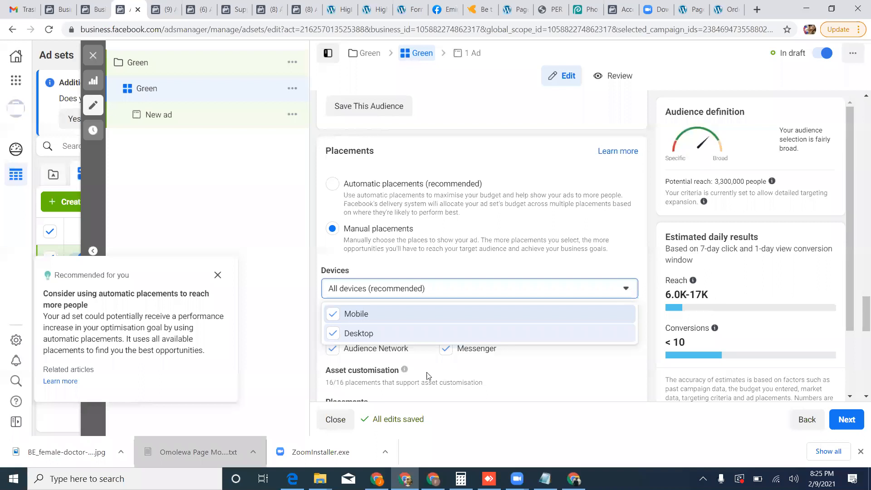
left_click(418, 334)
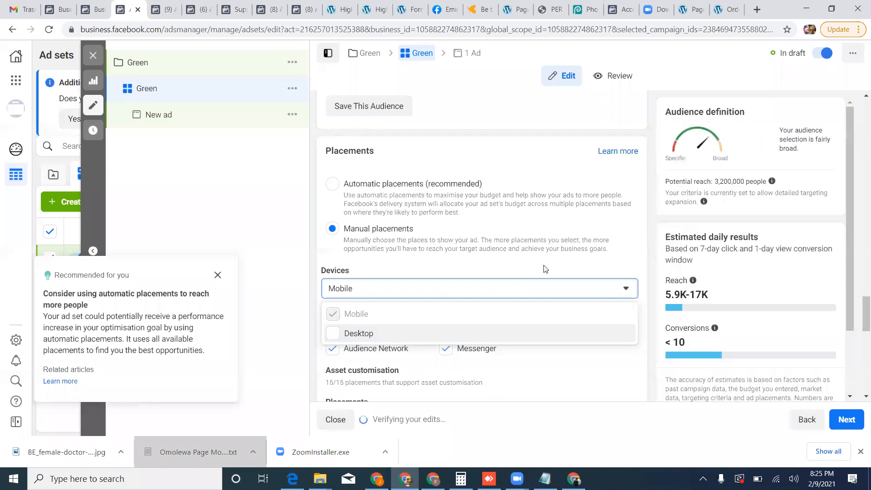
left_click(552, 370)
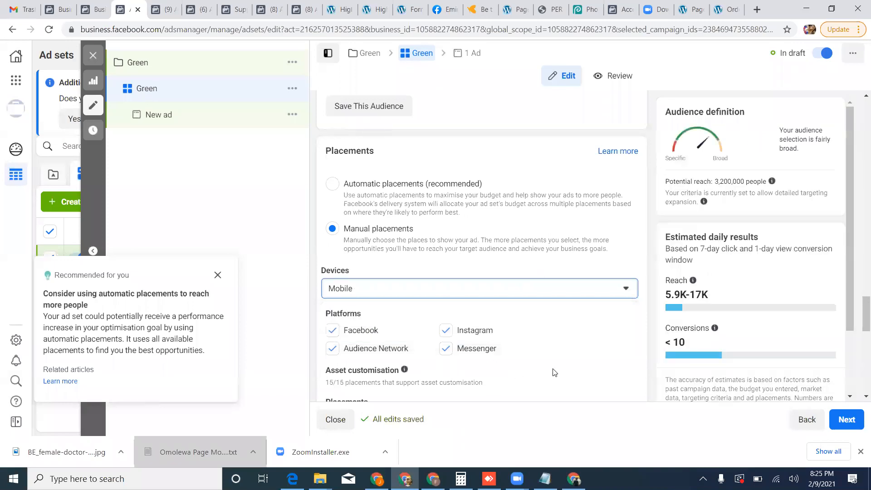
Remove Audience Network, Instagram and Messenger from the placement platforms, keeping only Facebook.
scroll(556, 368, "down", 2)
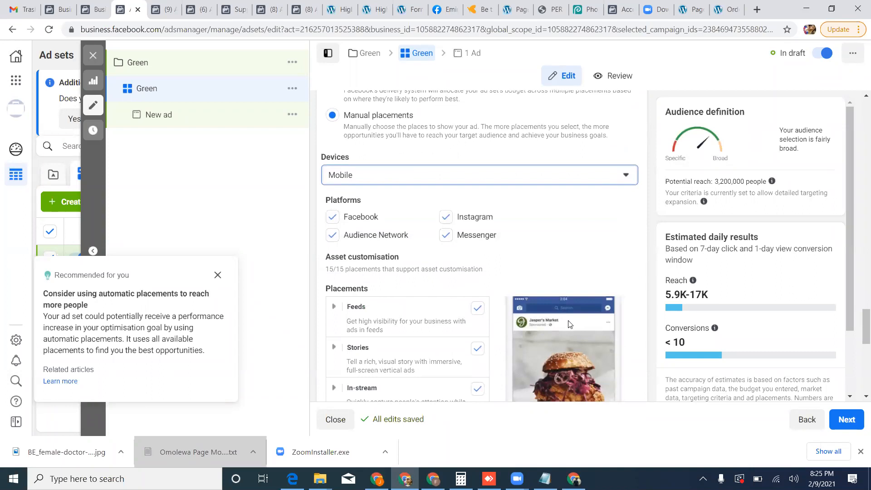
left_click(330, 235)
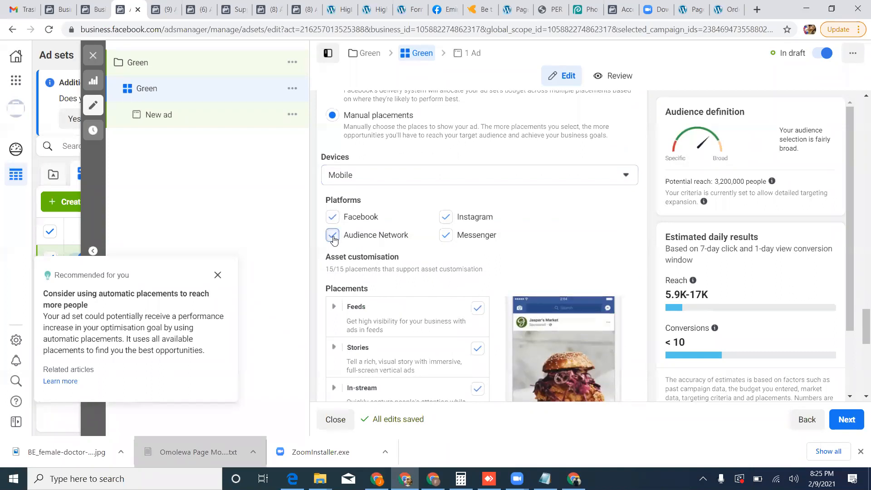
left_click(450, 222)
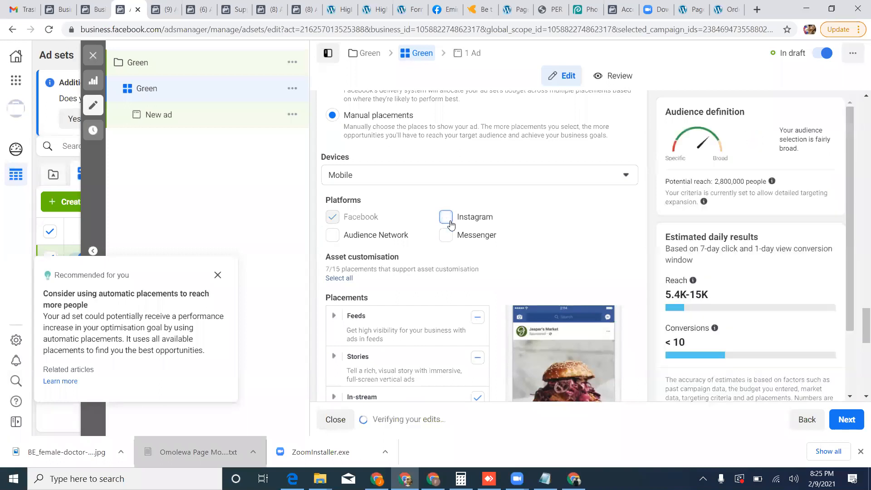
Exclude Facebook Marketplace and Facebook video feeds from the Feeds placements, keeping Facebook News Feed.
scroll(449, 227, "down", 1)
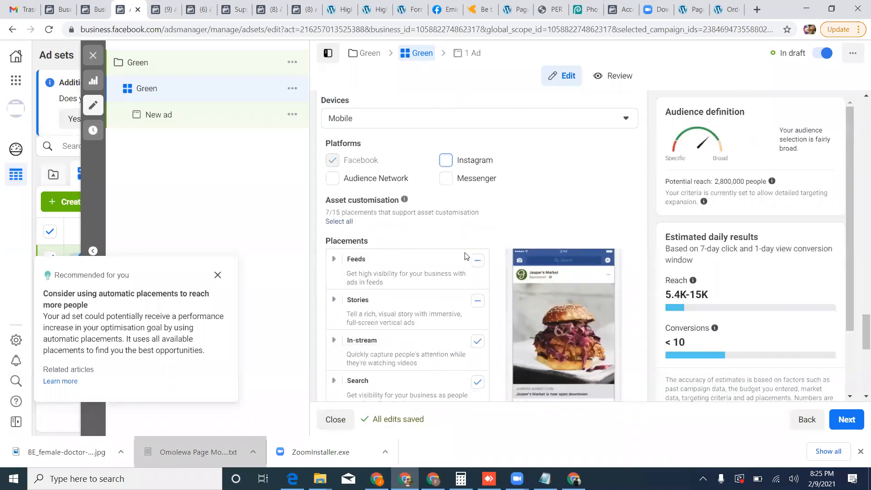
left_click(334, 259)
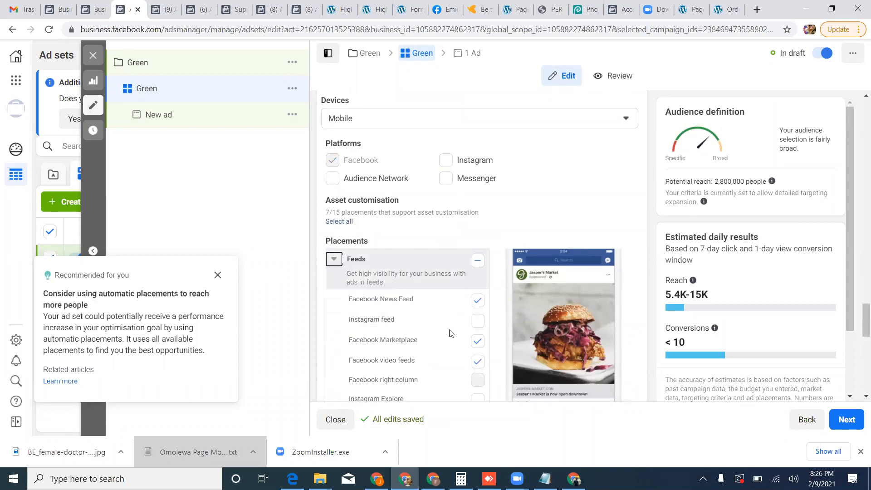
left_click(478, 343)
left_click(477, 361)
Exclude Facebook Stories from the Stories placements.
scroll(471, 376, "down", 1)
scroll(468, 379, "down", 1)
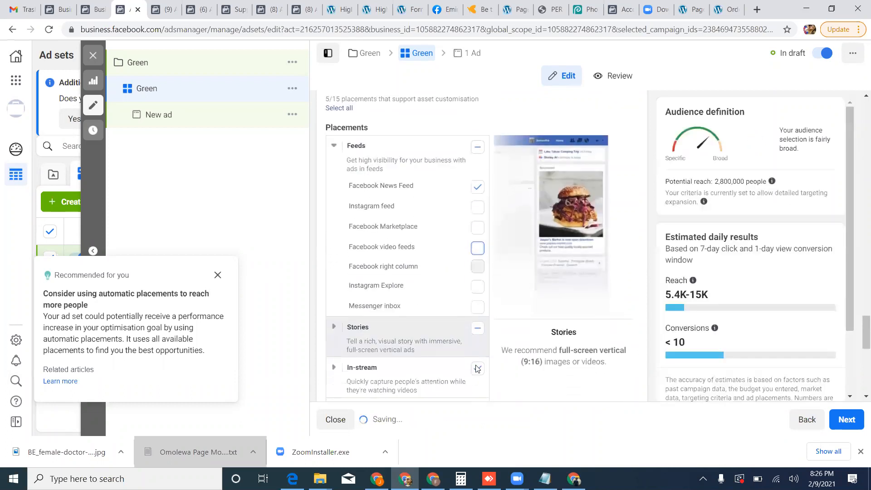
left_click(338, 331)
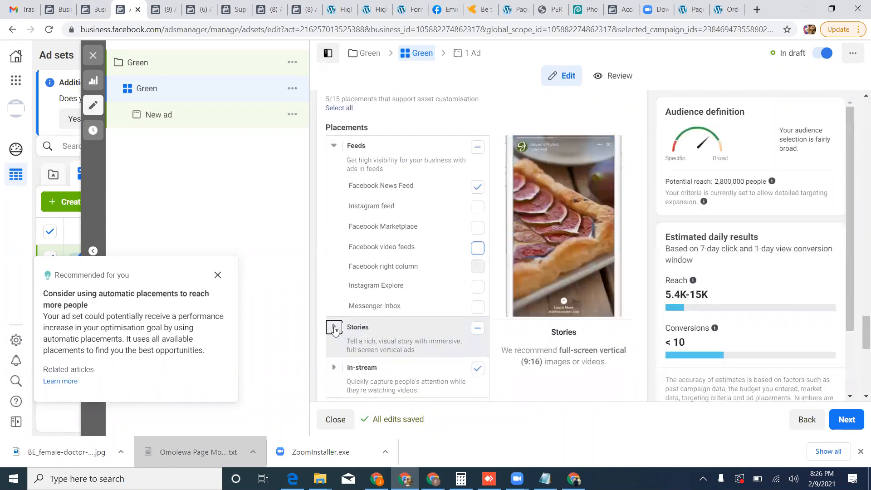
scroll(454, 336, "down", 1)
left_click(479, 333)
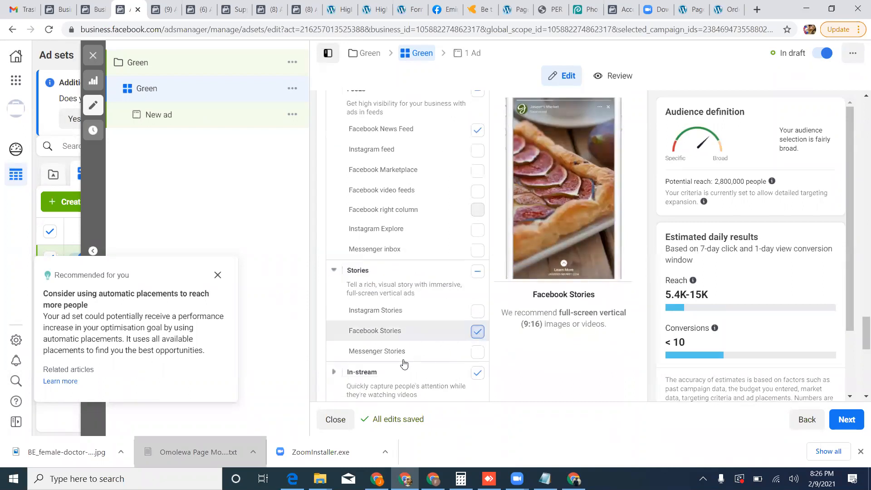
Exclude the Search, In-stream and In-article placements from the ad set.
scroll(368, 354, "down", 1)
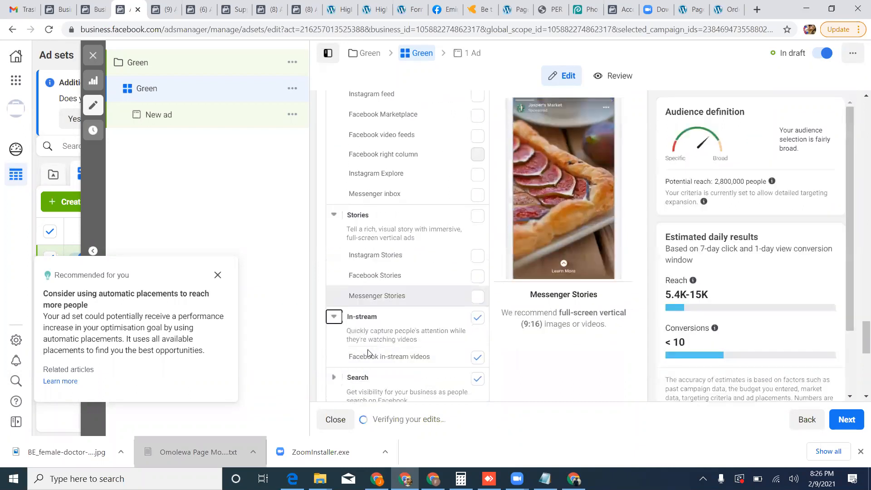
left_click(478, 377)
scroll(406, 379, "down", 1)
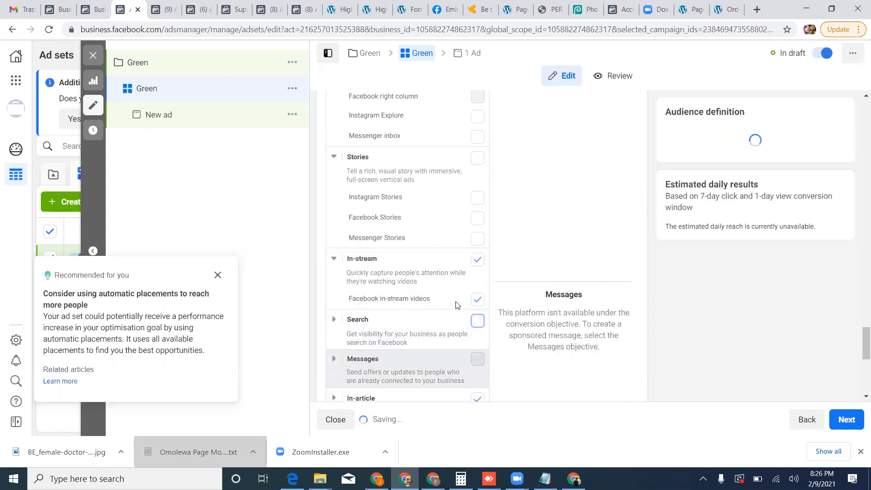
left_click(477, 259)
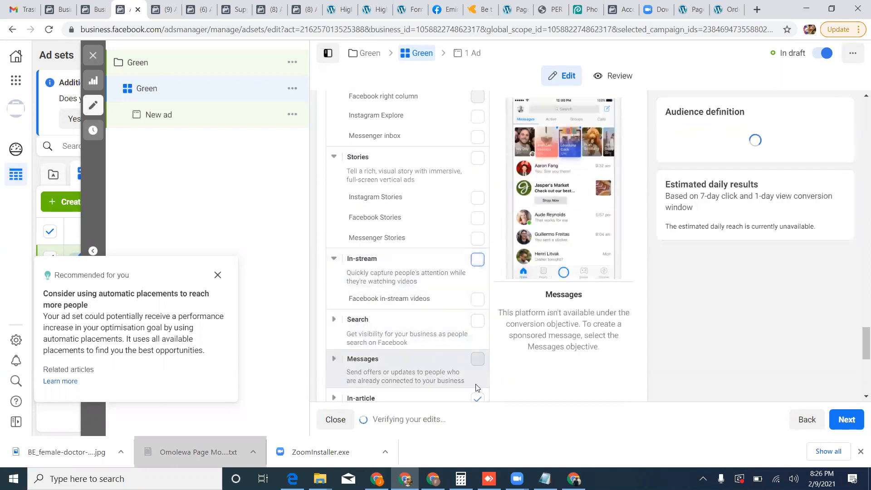
left_click(477, 398)
scroll(378, 351, "down", 5)
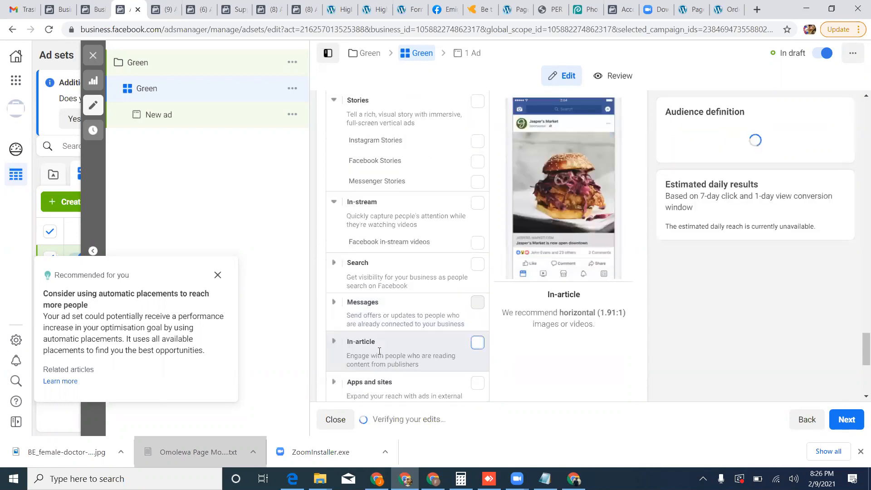
scroll(379, 354, "down", 2)
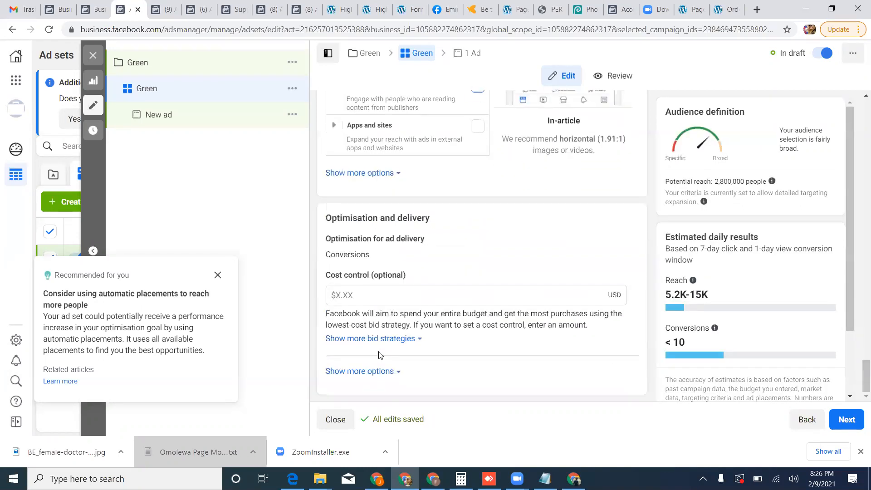
Open the ad inside the Green ad set and rename it Green.
scroll(530, 245, "up", 10)
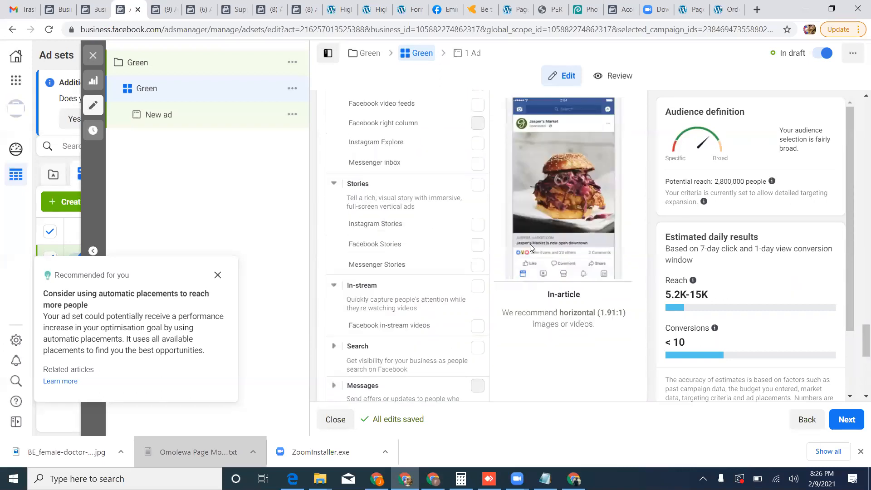
scroll(532, 247, "up", 8)
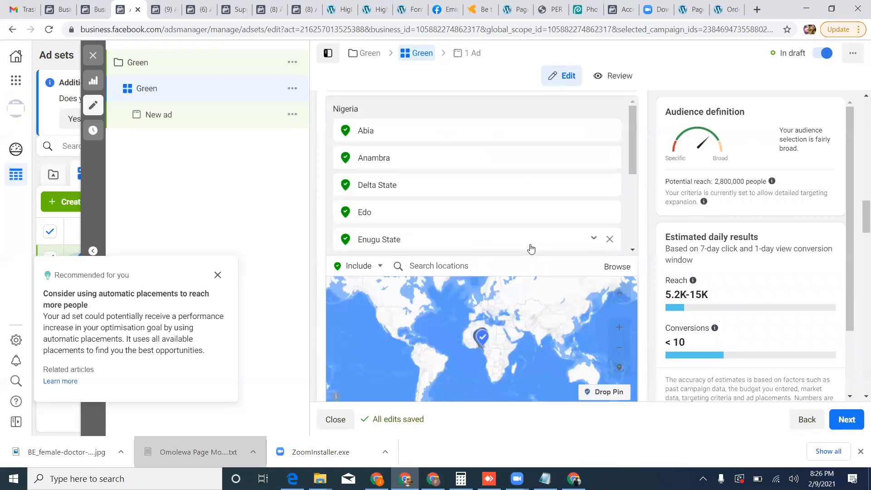
scroll(530, 249, "up", 4)
scroll(531, 248, "up", 8)
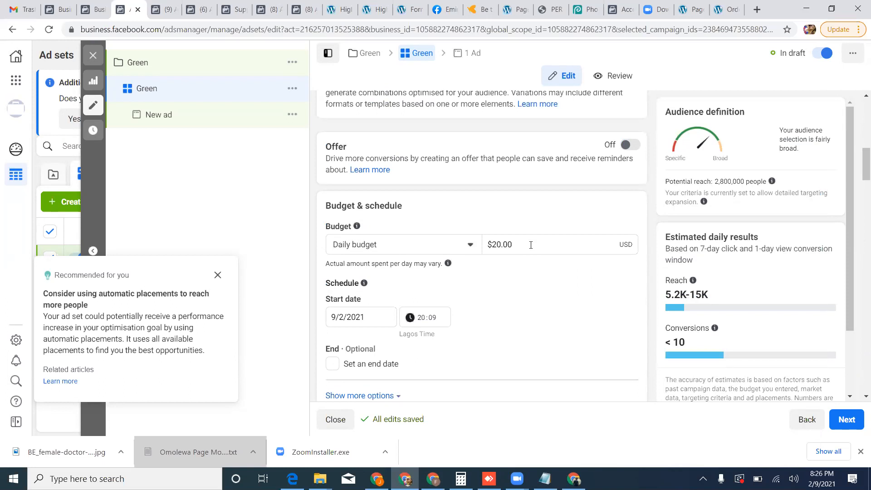
scroll(531, 245, "up", 5)
scroll(536, 247, "up", 5)
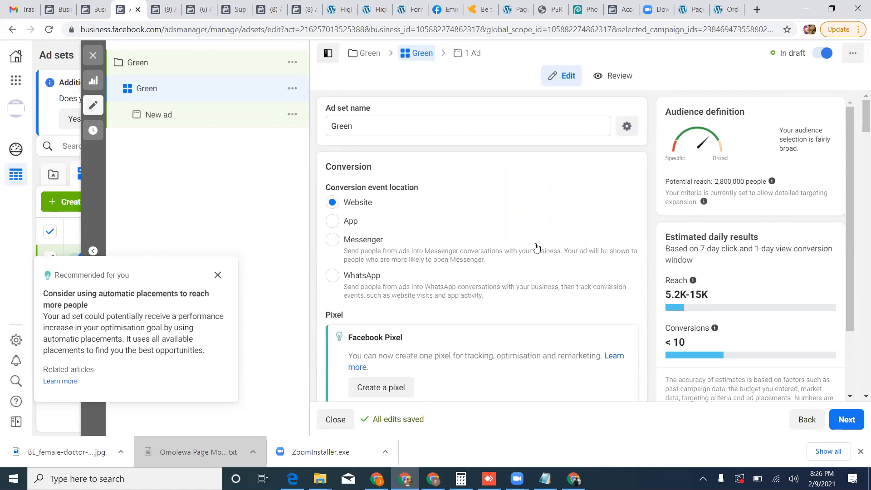
left_click(471, 58)
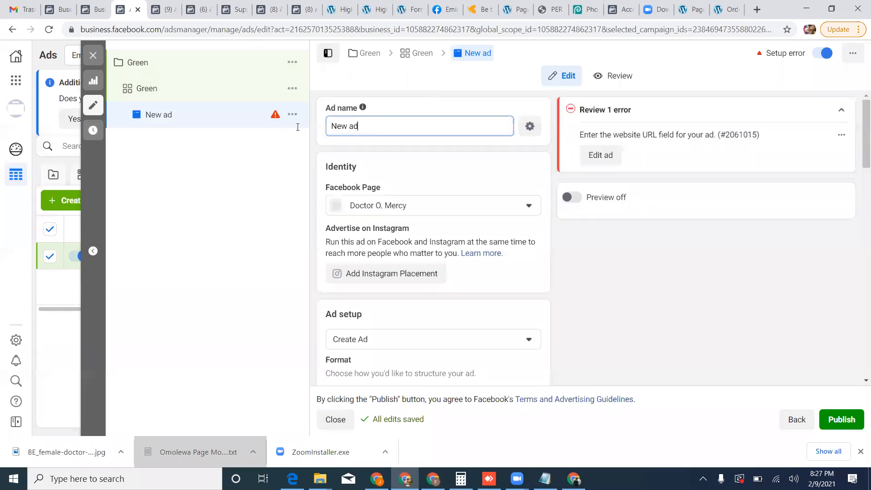
left_click_drag(378, 127, 296, 131)
type("Green")
Select the doctor's Page as the ad's Facebook Page, and examine the ad format, full-screen mobile experience and ad creative options.
left_click(534, 213)
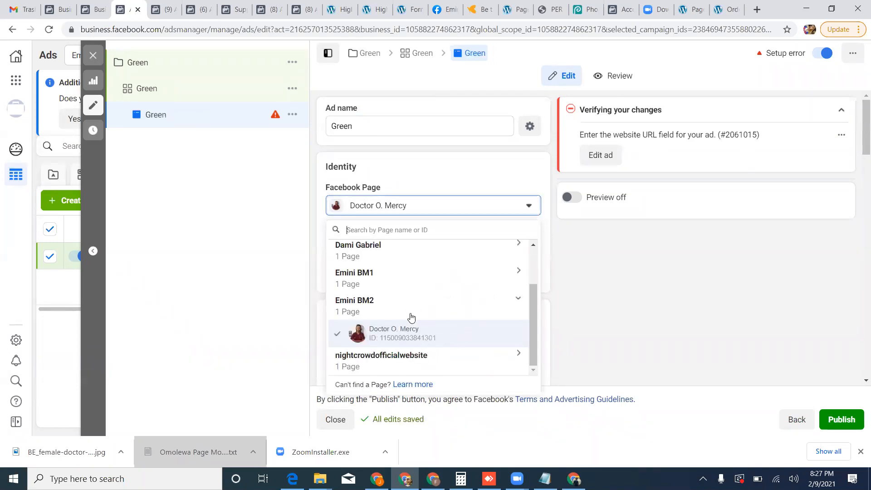
left_click(413, 338)
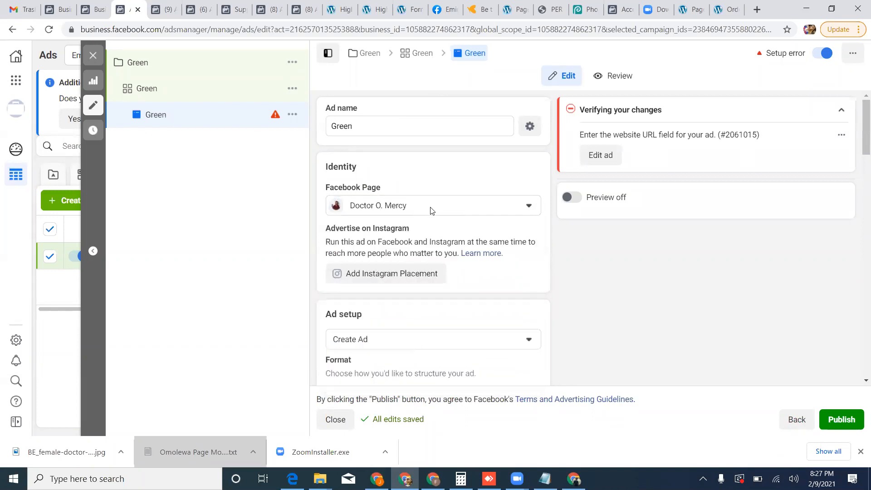
scroll(426, 295, "down", 1)
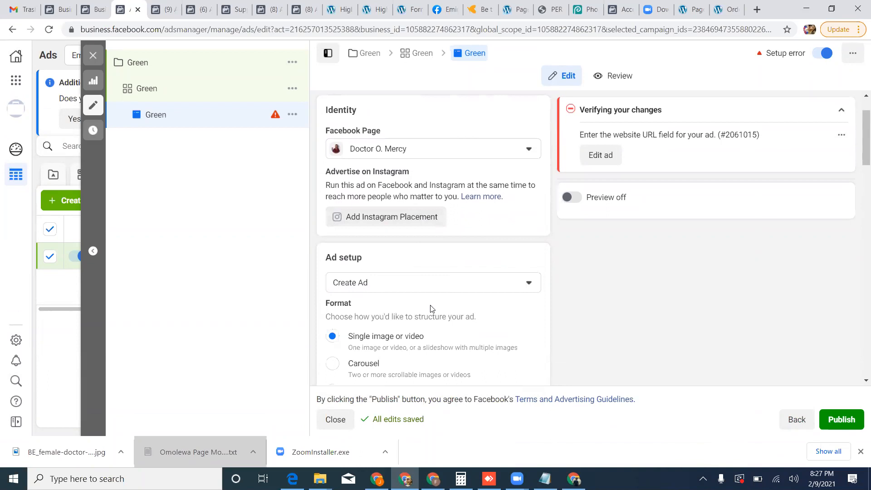
scroll(431, 309, "down", 1)
scroll(431, 309, "down", 1)
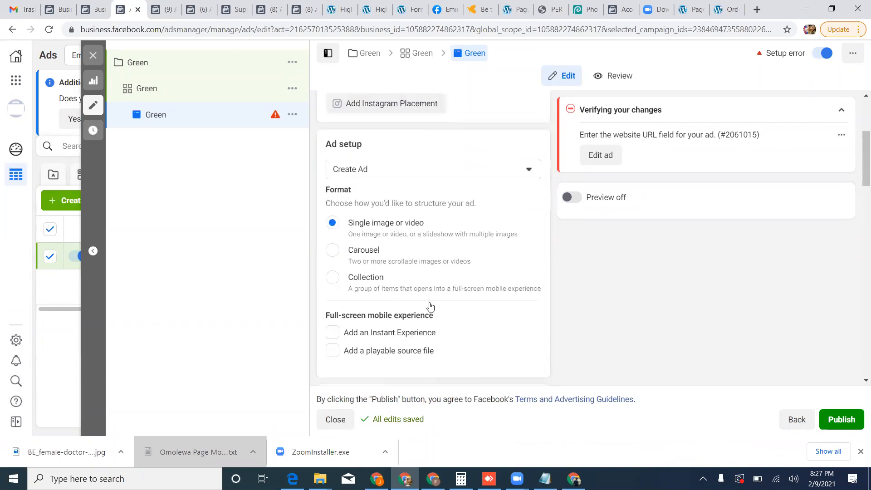
mouse_move(438, 314)
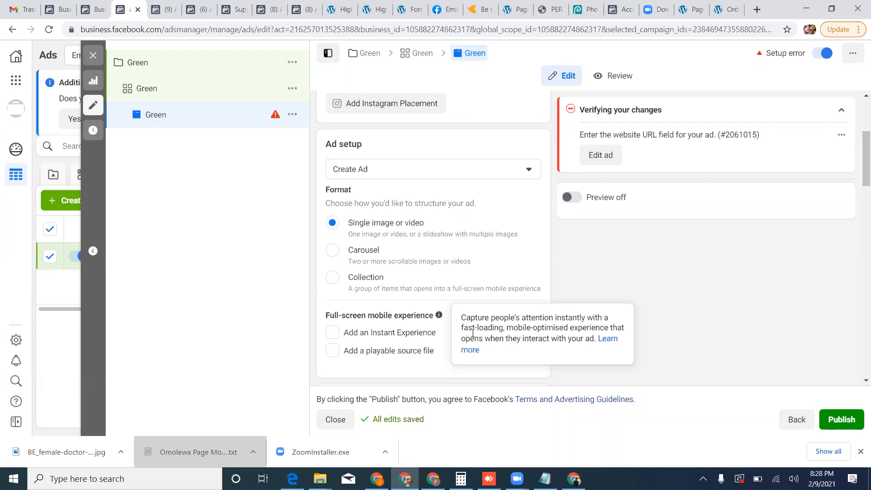
scroll(369, 288, "down", 4)
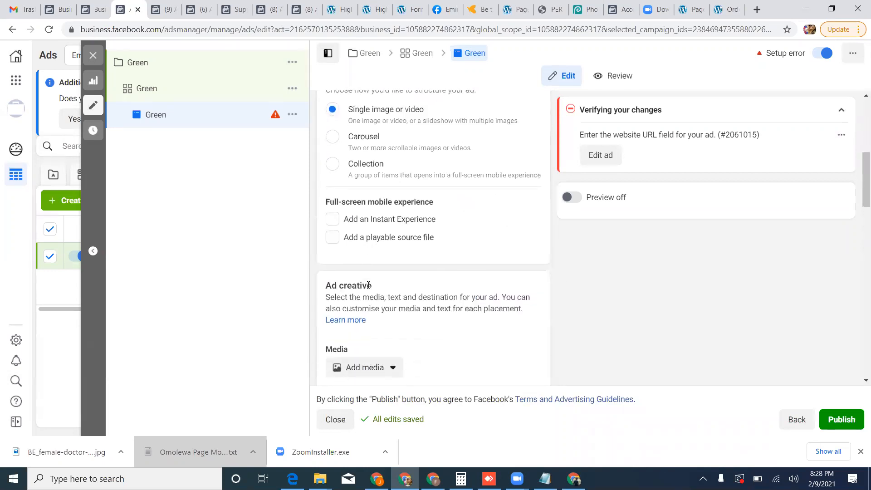
scroll(369, 288, "down", 1)
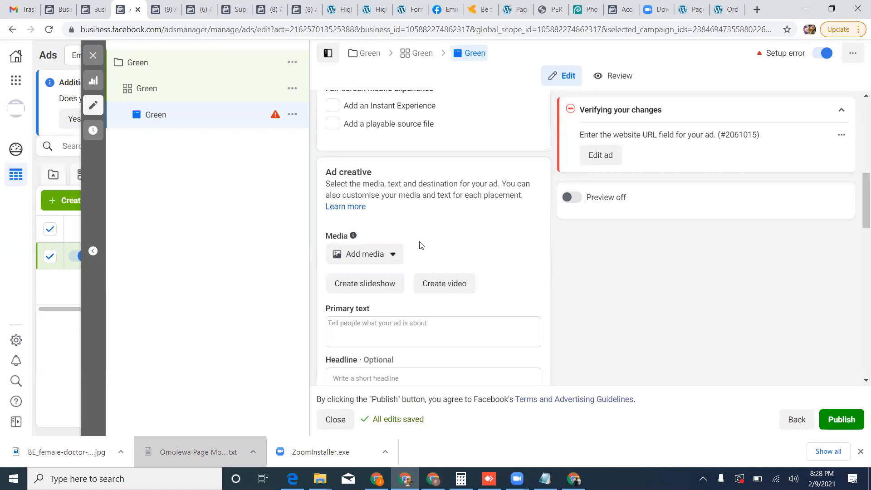
Switch to Canva and create a new custom-size design of 1800 x 1800 px.
left_click(574, 479)
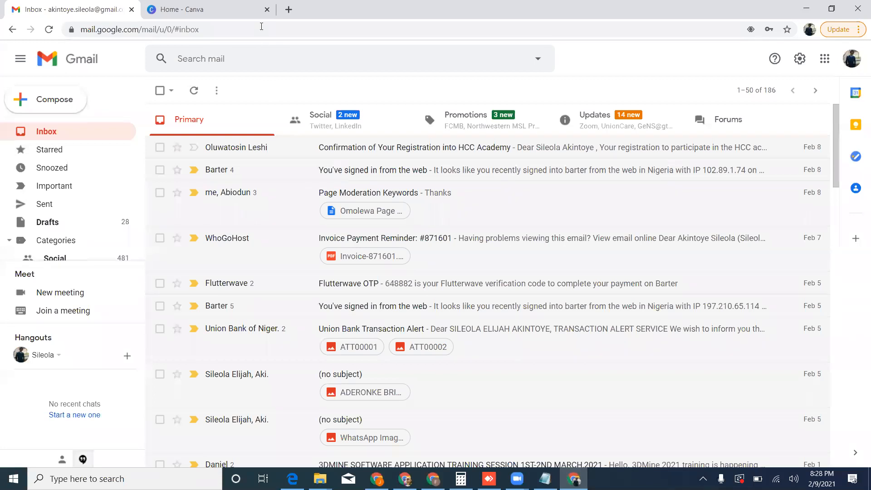
key("ctrl+Tab")
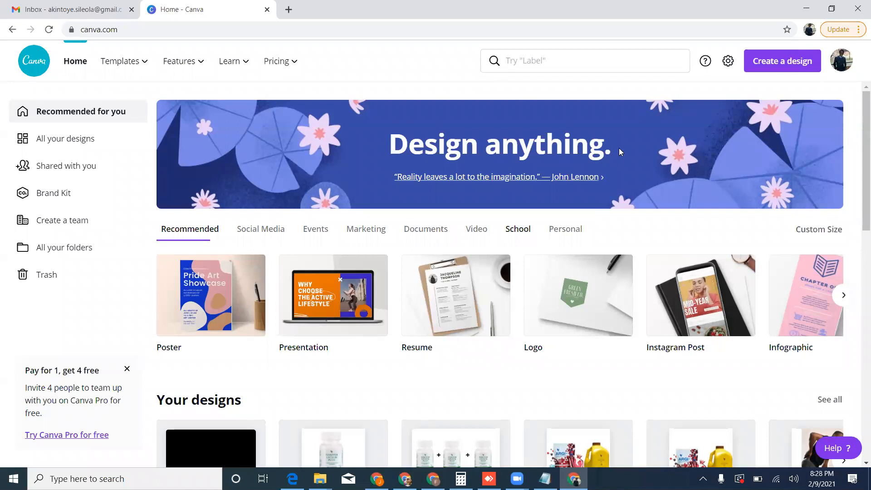
left_click(765, 66)
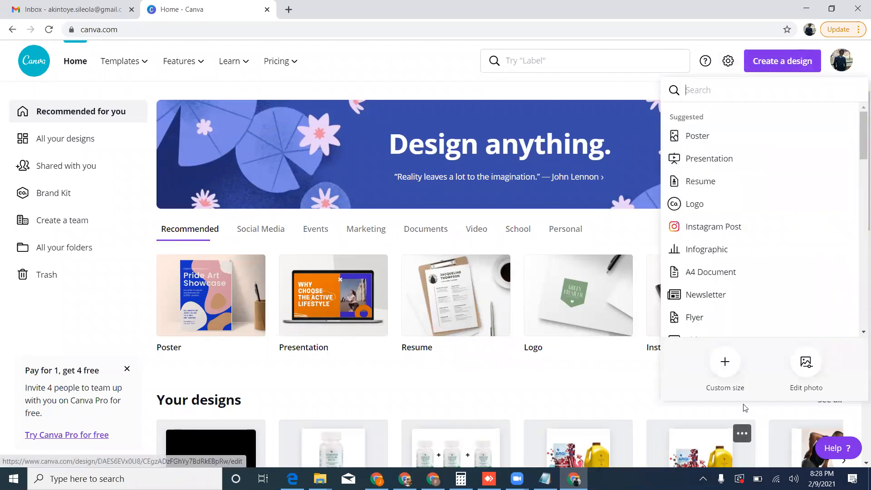
left_click(725, 363)
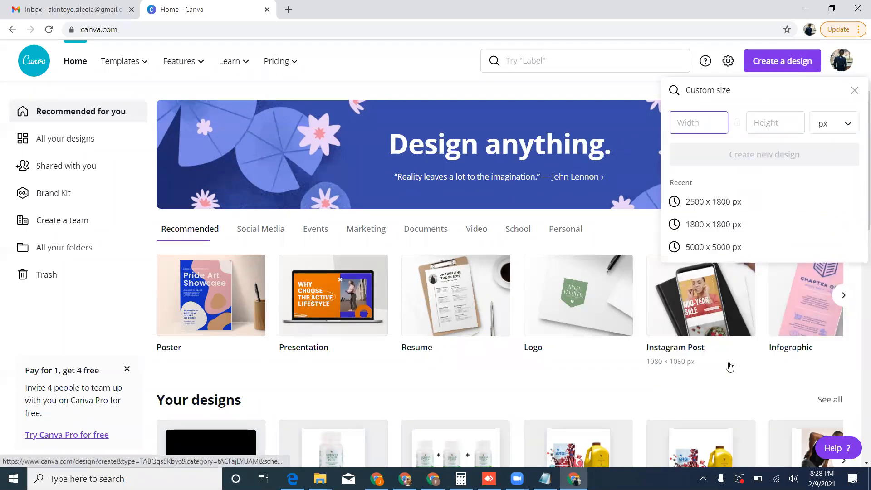
type("1800")
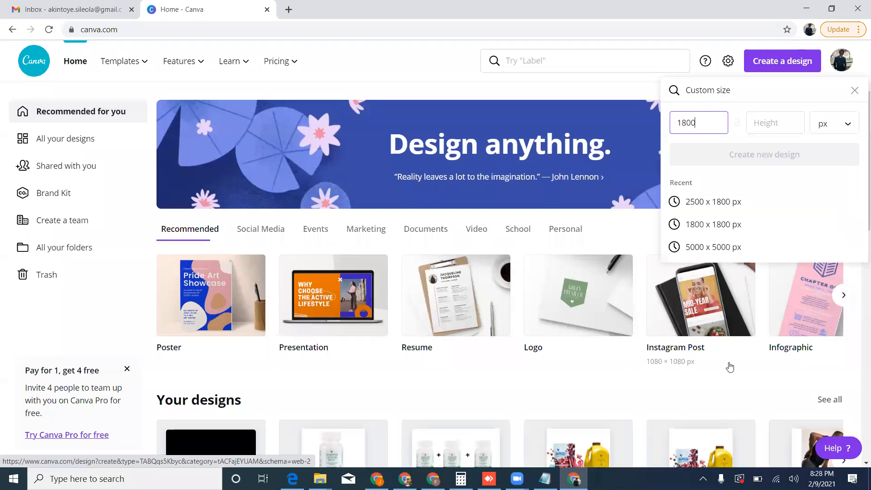
left_click(765, 129)
type("1800")
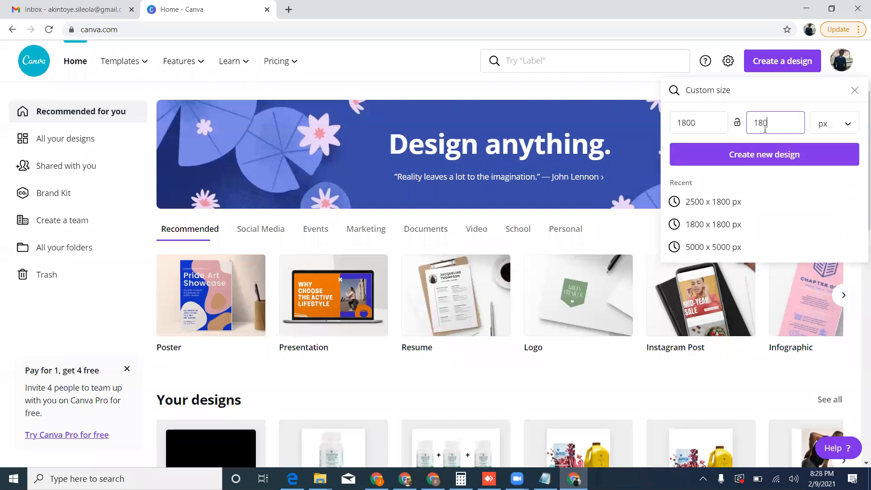
left_click(778, 157)
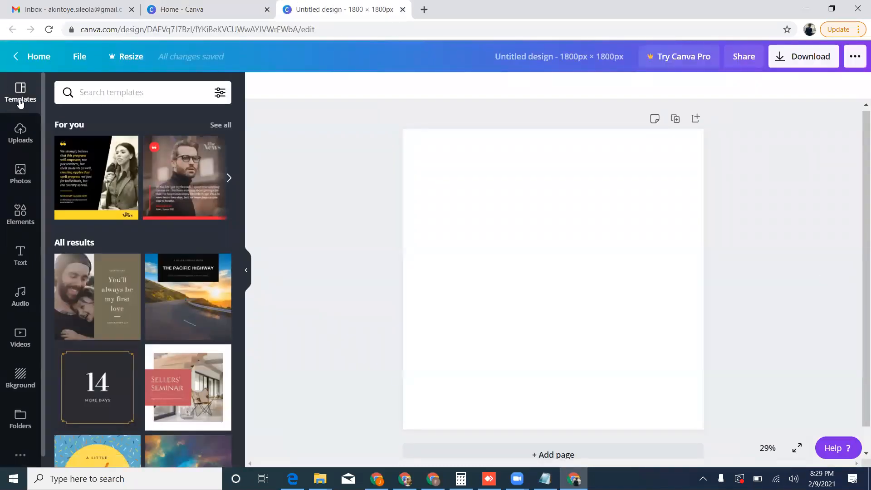
Look through the uploaded images for an eye-related photo to use in the ad.
left_click(21, 131)
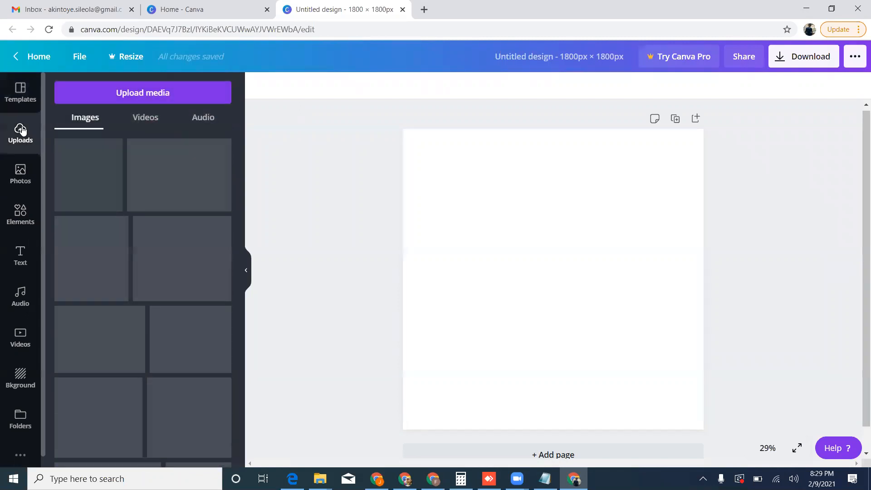
scroll(134, 240, "down", 6)
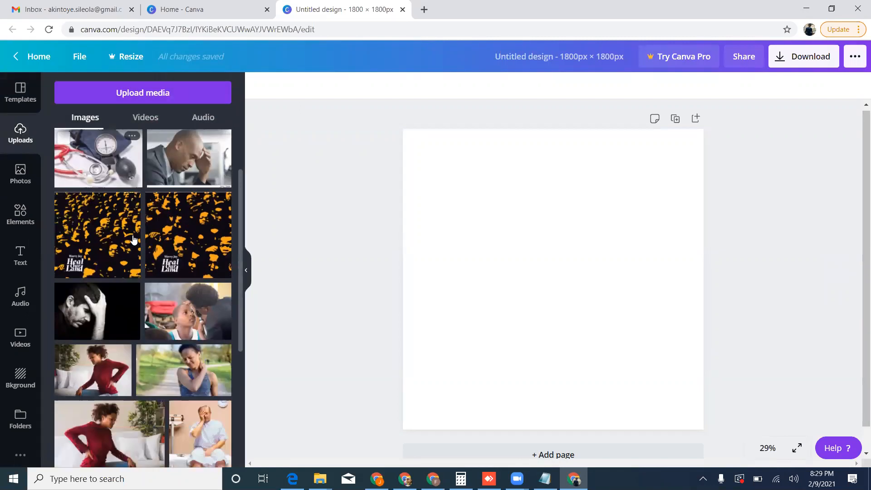
scroll(134, 239, "down", 10)
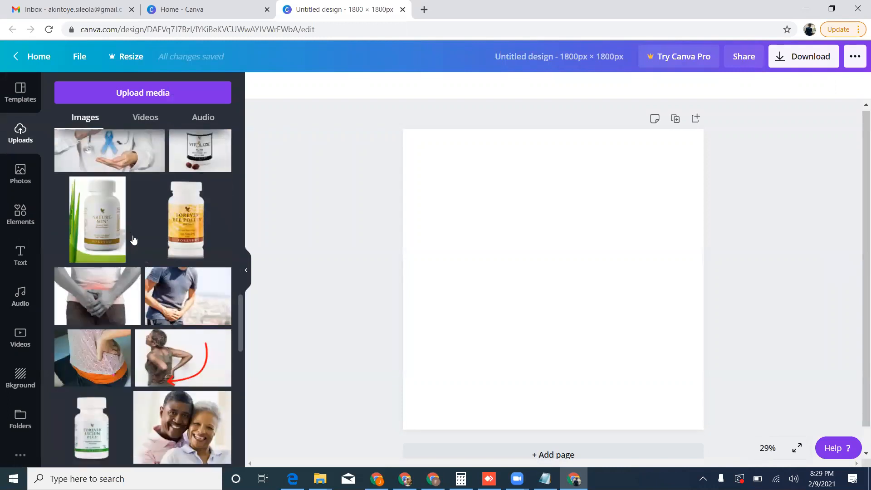
scroll(133, 239, "down", 4)
scroll(133, 237, "down", 10)
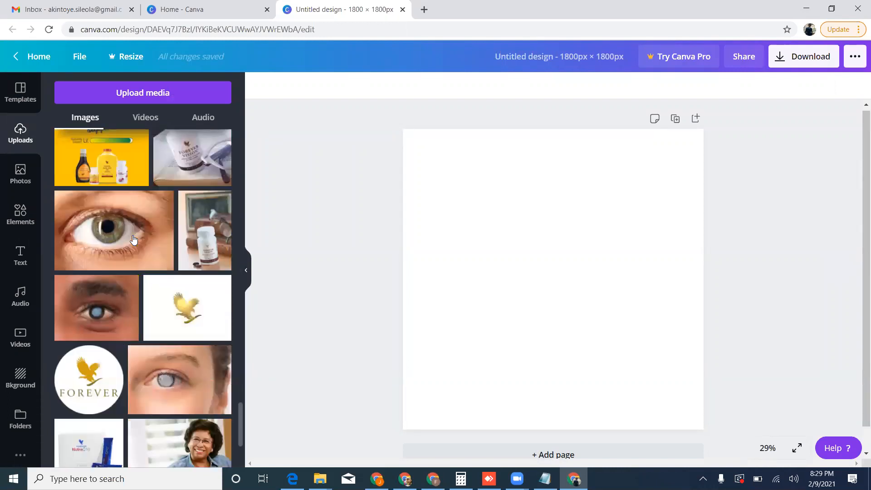
scroll(133, 236, "down", 5)
scroll(133, 235, "up", 8)
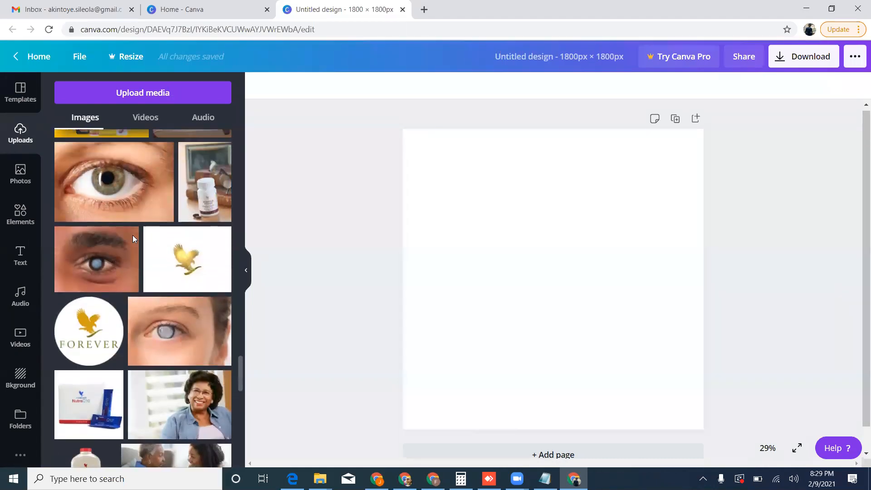
Try the close-up photo of a clouded brown-skinned eye at full page width along the page's upper edge, and delete it.
left_click(117, 257)
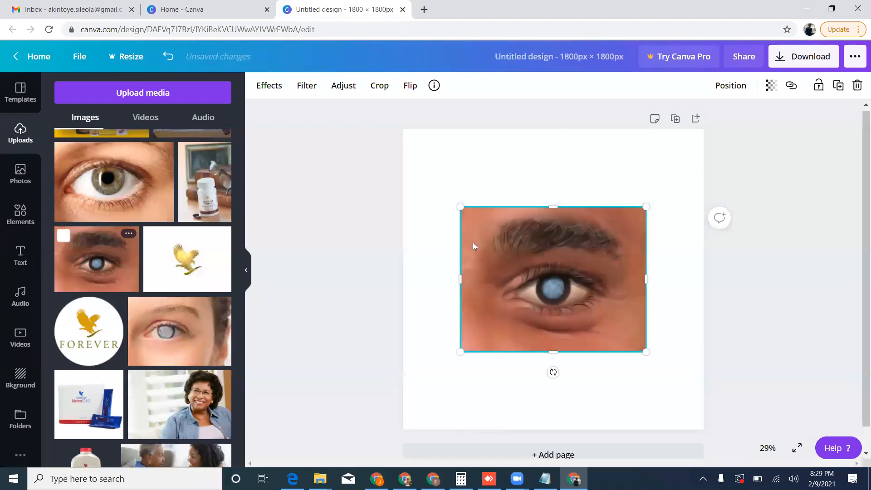
left_click_drag(482, 245, 427, 174)
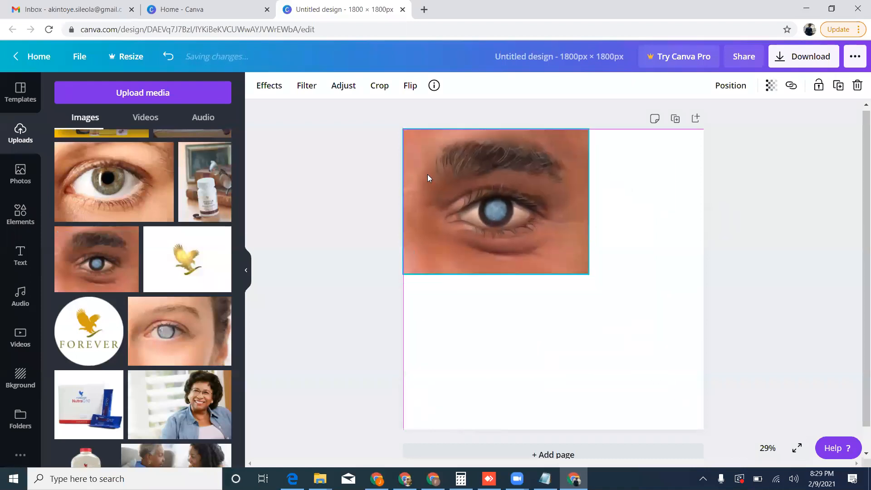
left_click_drag(589, 269, 695, 380)
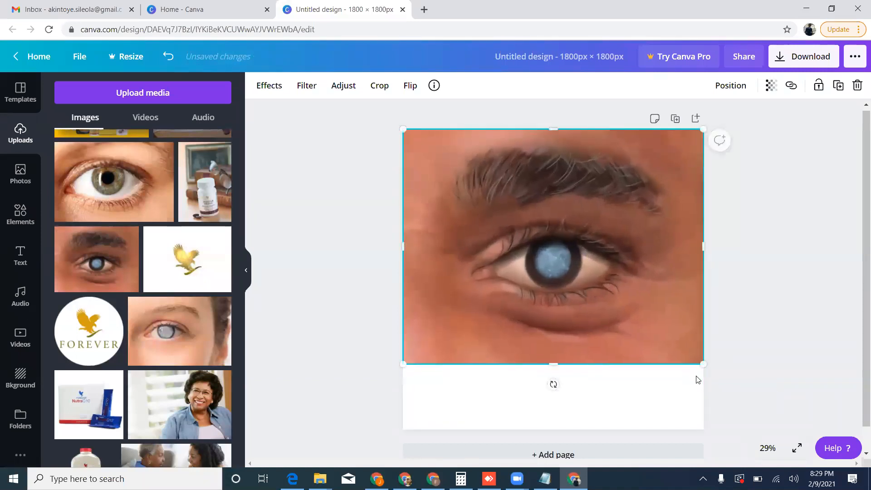
scroll(184, 269, "up", 4)
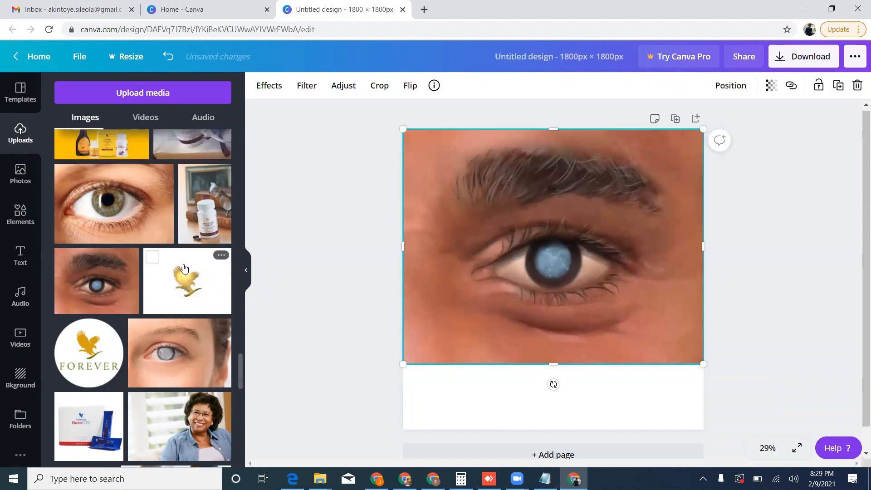
scroll(185, 268, "up", 5)
scroll(185, 268, "down", 10)
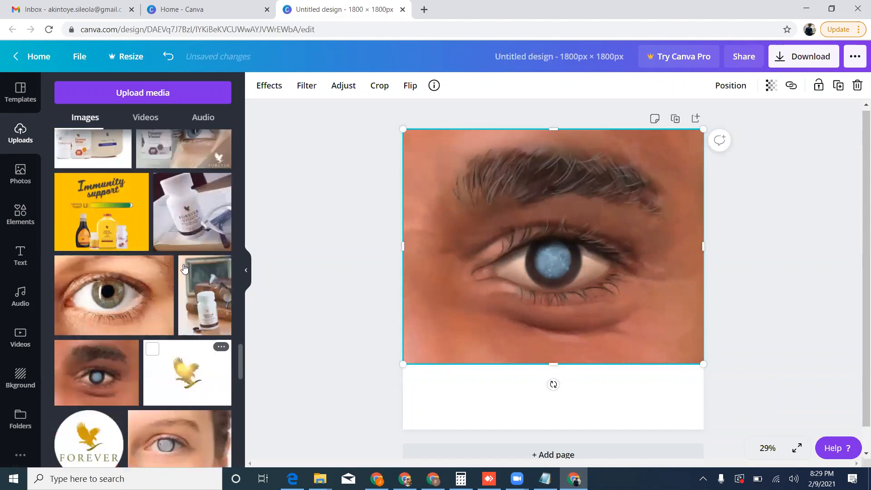
scroll(185, 269, "down", 3)
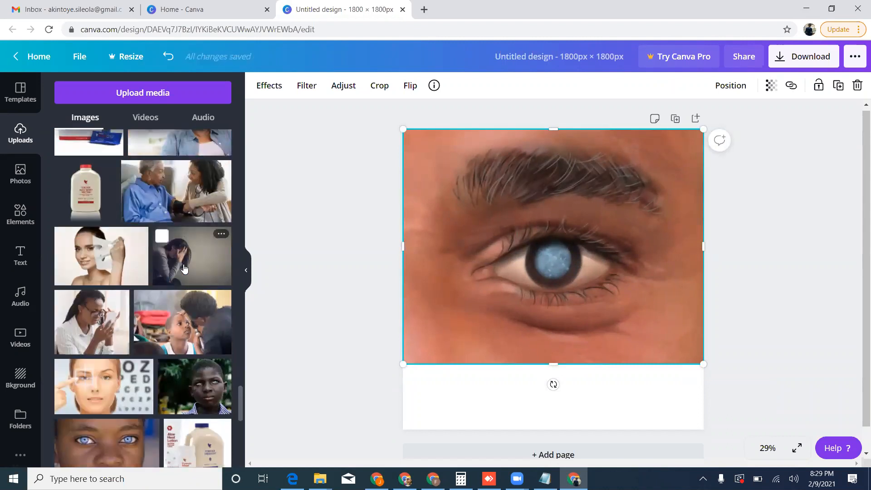
key("Delete")
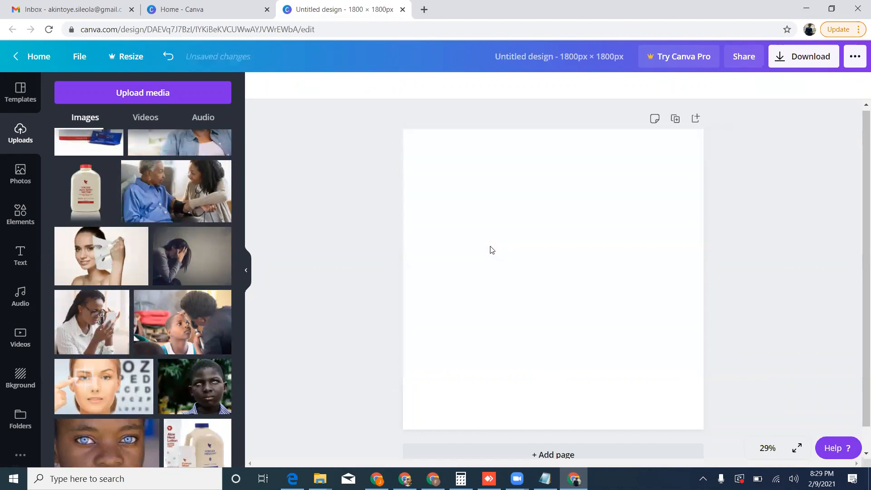
Add the uploaded photo of the boy with clouded eyes, align it to the page's upper-left corner and enlarge it to the full page width.
scroll(170, 330, "down", 2)
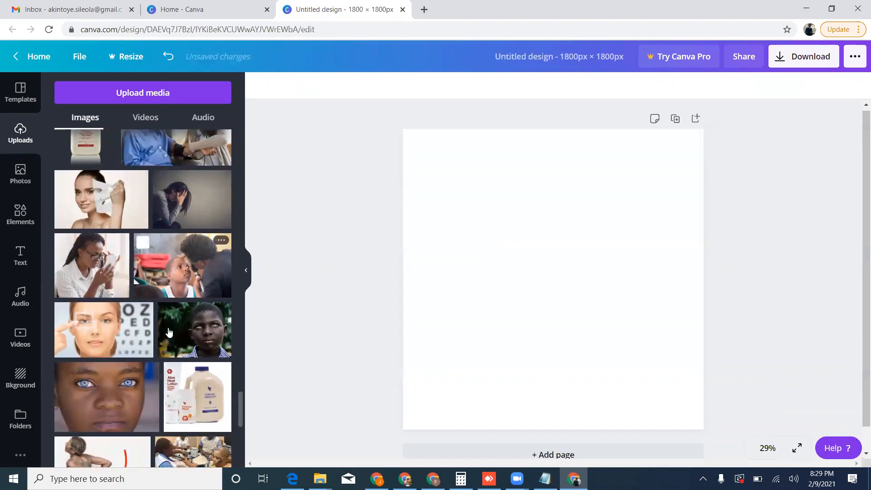
left_click(195, 334)
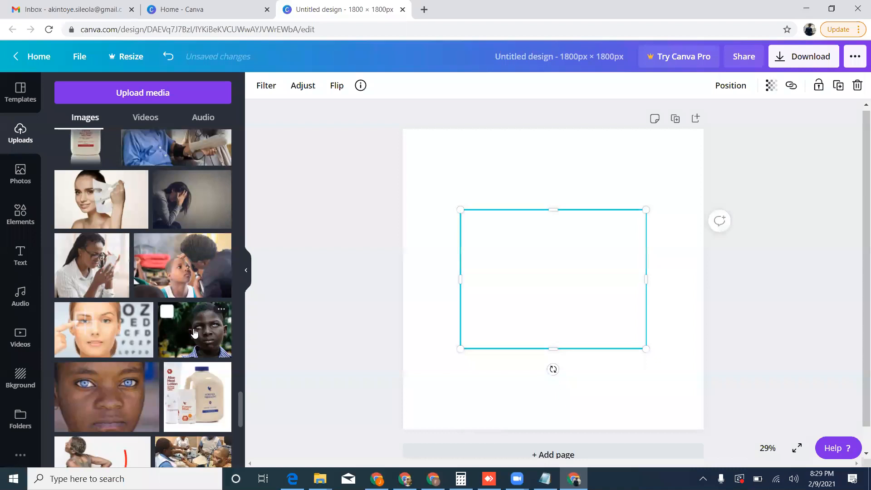
left_click_drag(494, 278, 452, 224)
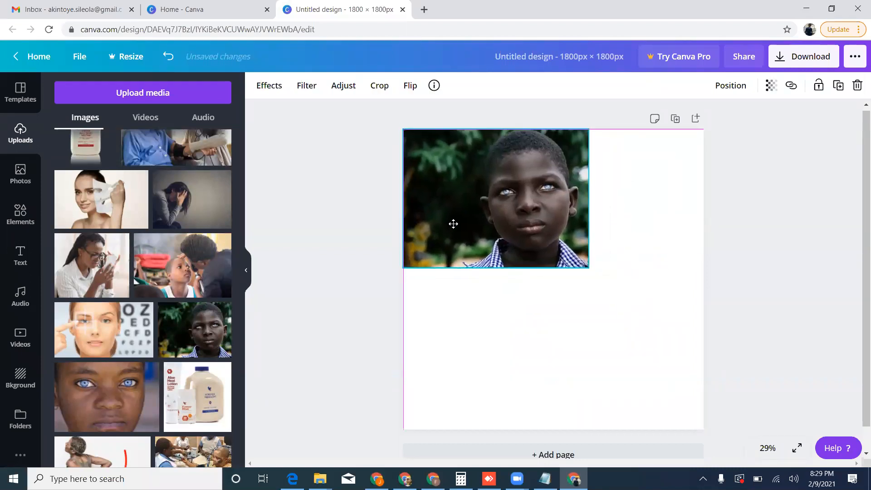
left_click_drag(589, 273, 671, 397)
left_click(348, 223)
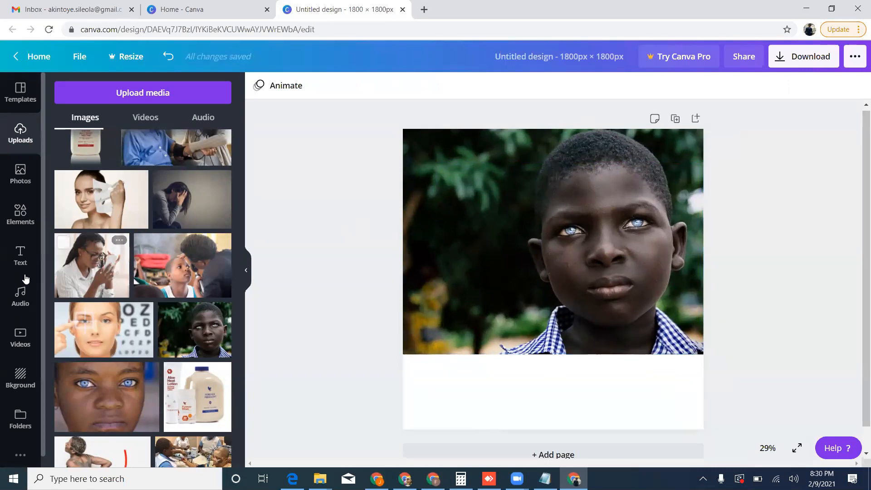
Add a heading text box and move it onto the white strip below the boy's photo.
left_click(20, 256)
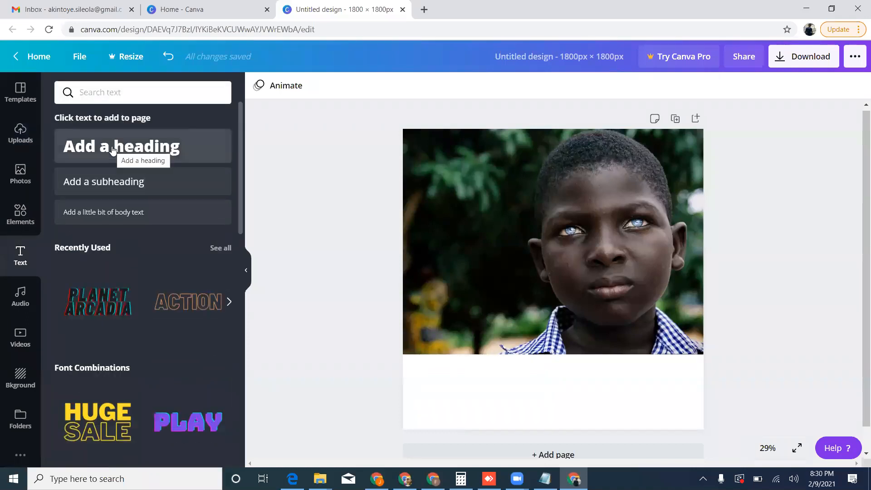
left_click(113, 150)
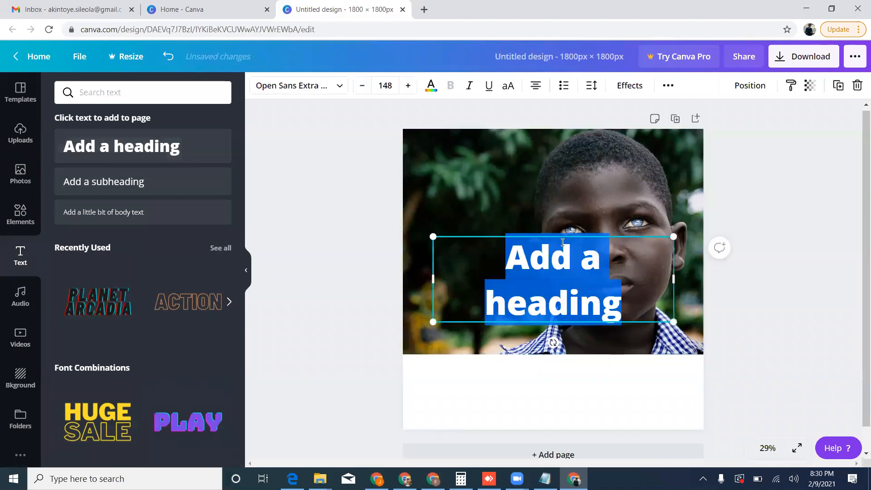
left_click_drag(560, 234, 563, 355)
left_click(563, 372)
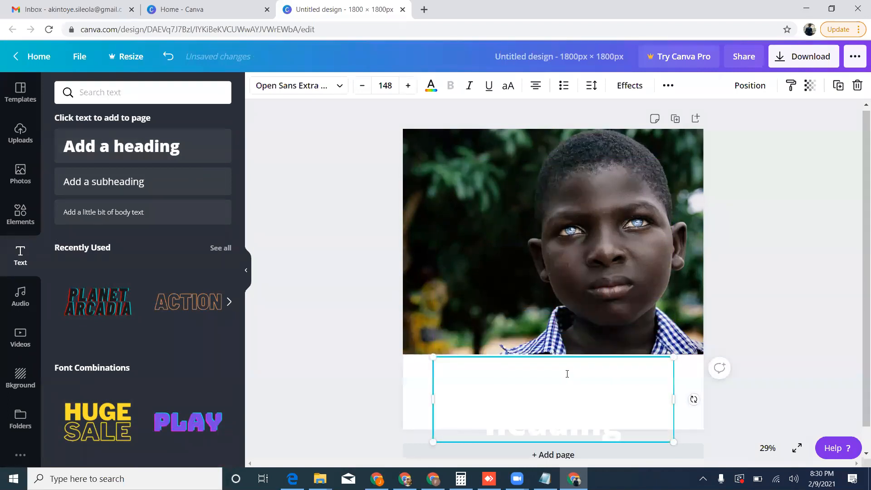
Replace the placeholder heading with PERMANENTLY and colour the text black.
double_click(570, 374)
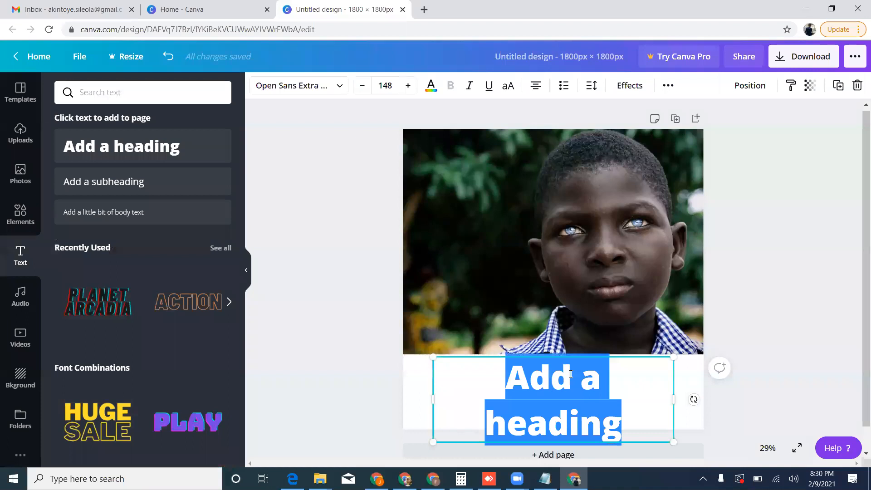
key("BackSpace")
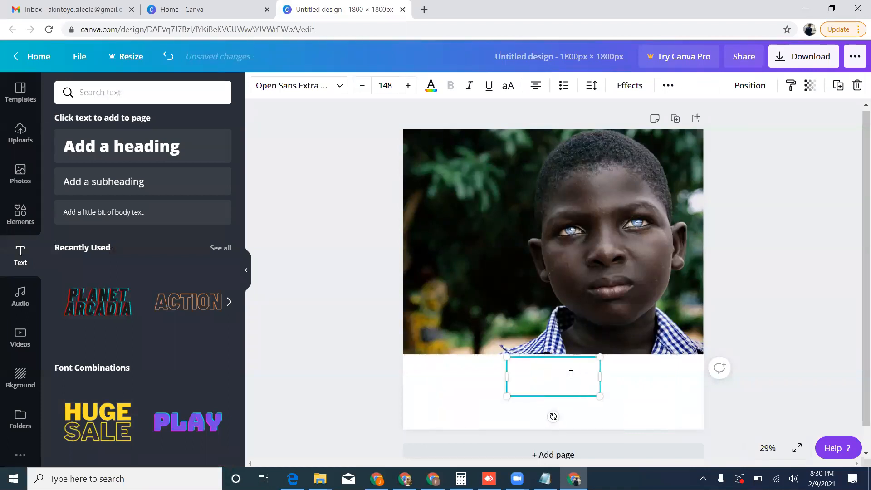
type("...")
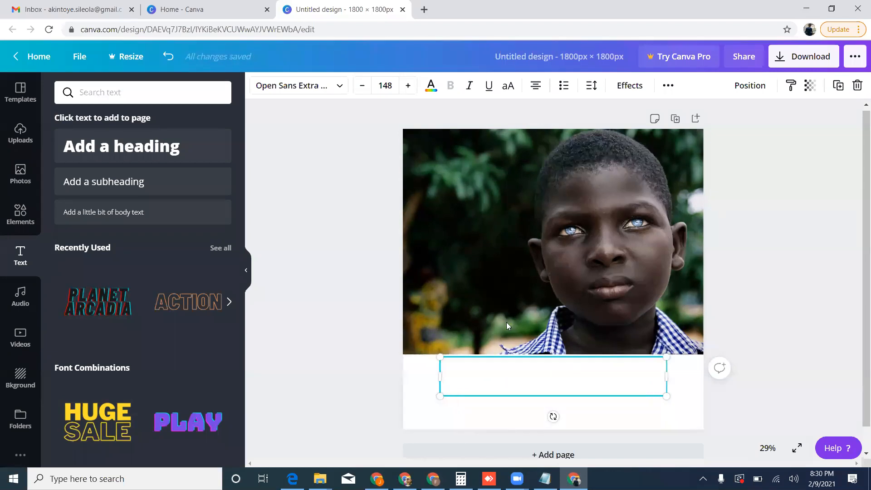
left_click(431, 85)
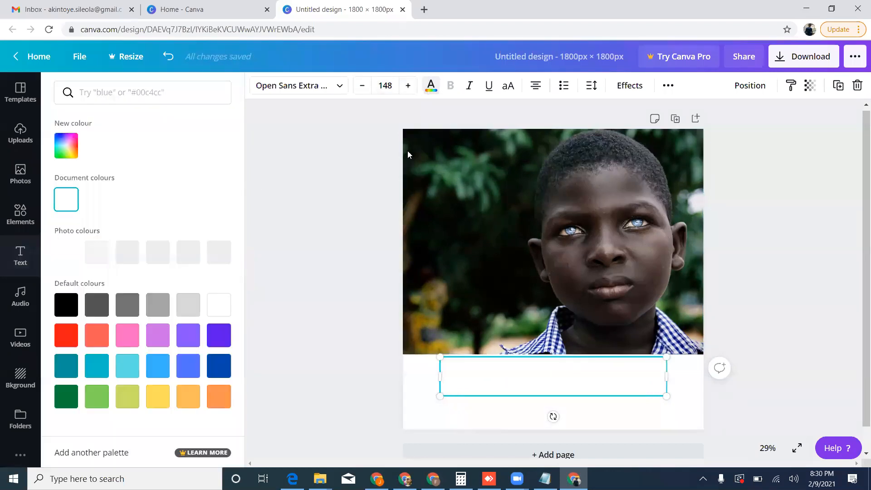
left_click(66, 310)
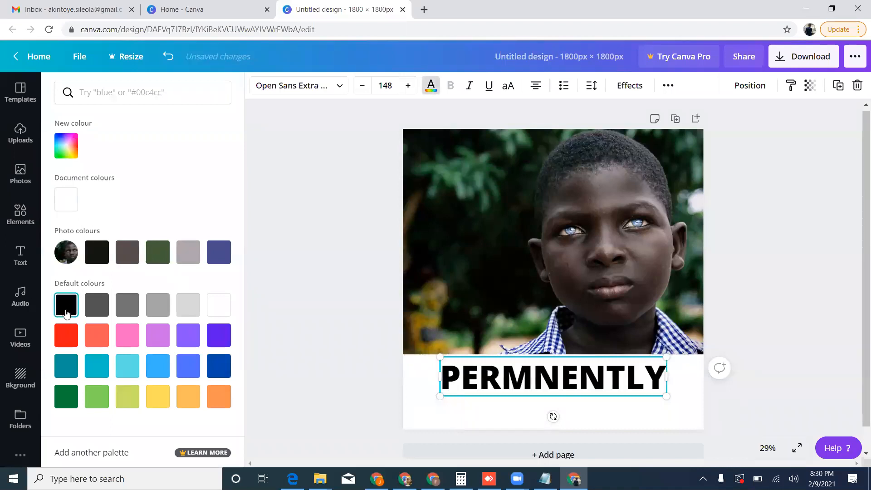
left_click(531, 373)
type("ANENTLY")
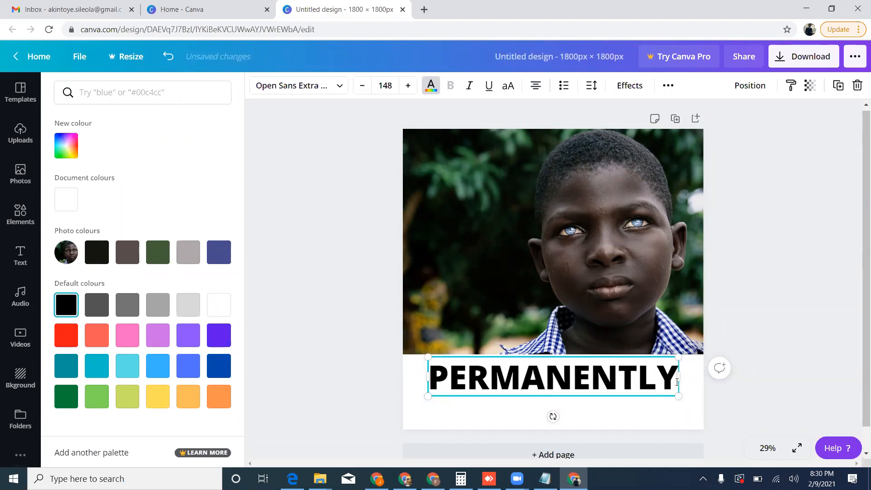
type(" O")
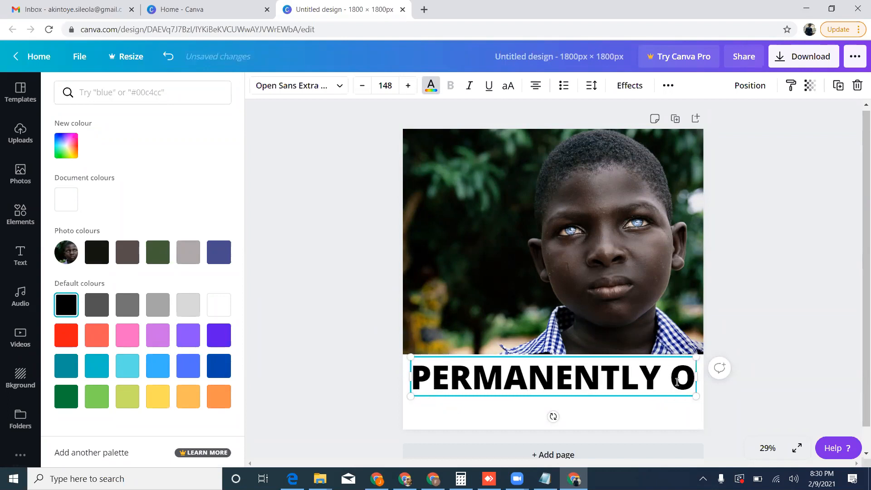
type("VERCOME EYE")
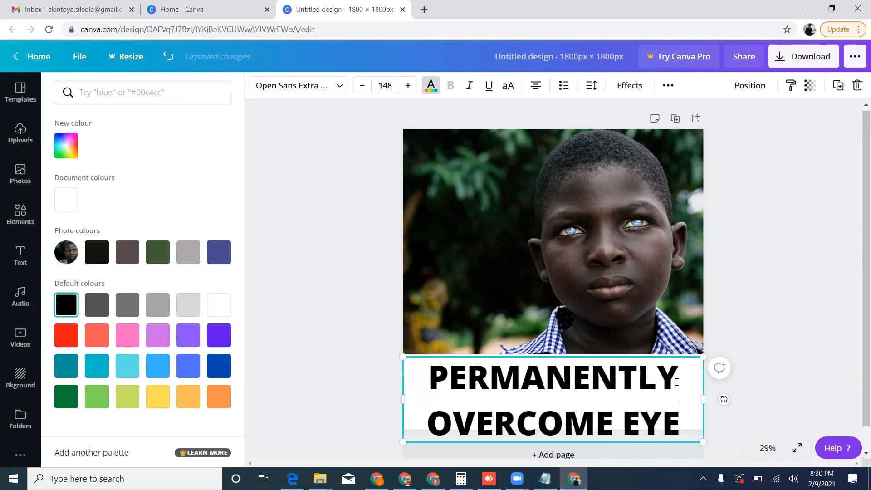
type(" PROBLEMS")
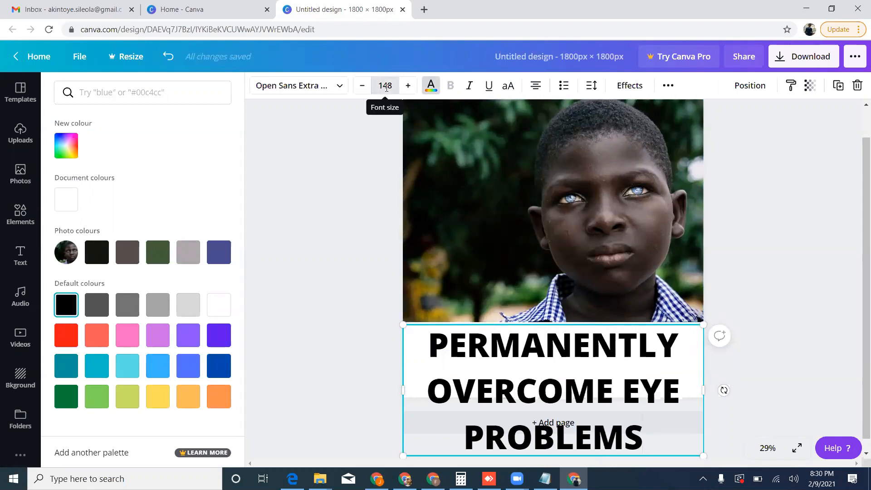
Reduce the heading's font size to 100 and move it slightly down within the white strip.
left_click(386, 86)
type("120")
key("Return")
left_click(386, 86)
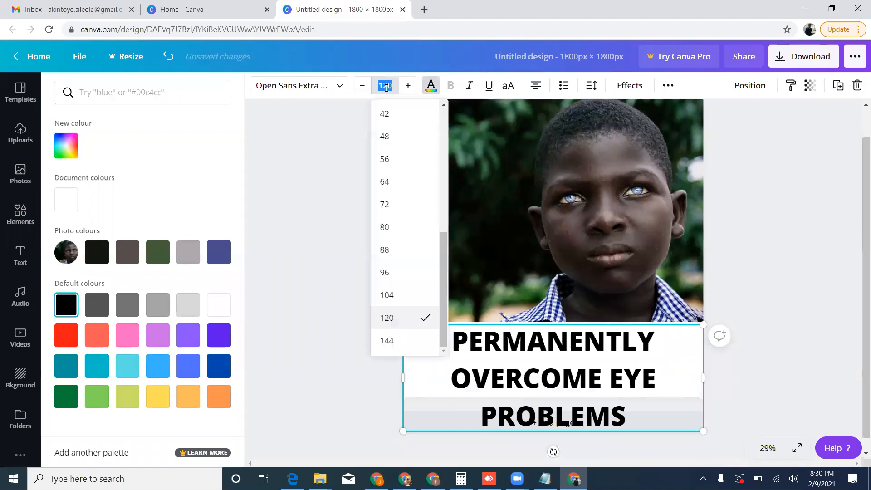
type("100")
key("Return")
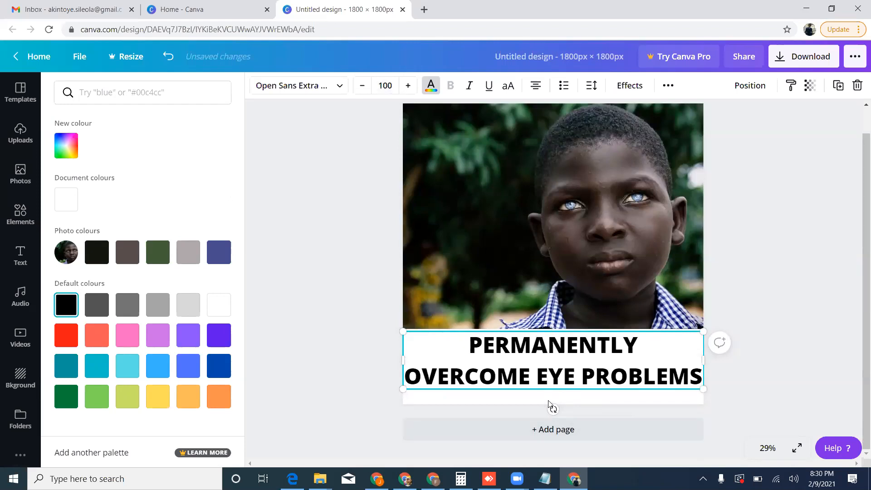
left_click_drag(540, 331, 540, 338)
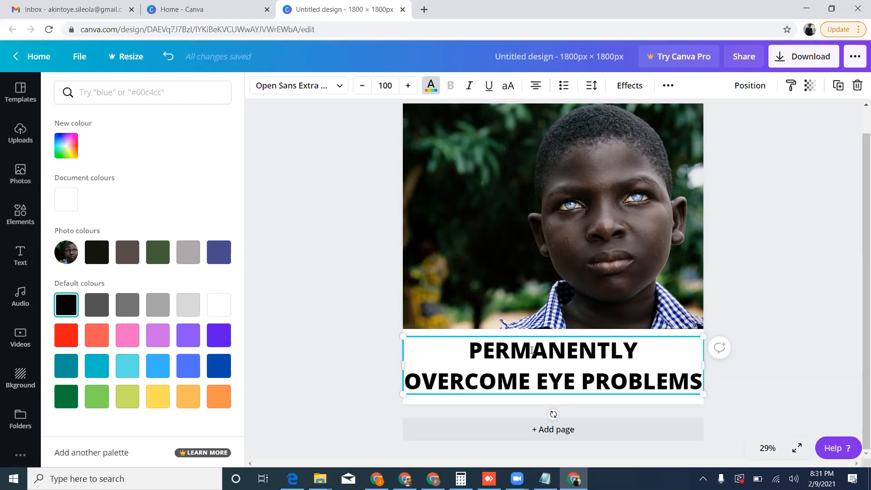
Colour the word PERMANENTLY violet and the words EYE PROBLEMS red in the heading.
left_click_drag(469, 350, 646, 359)
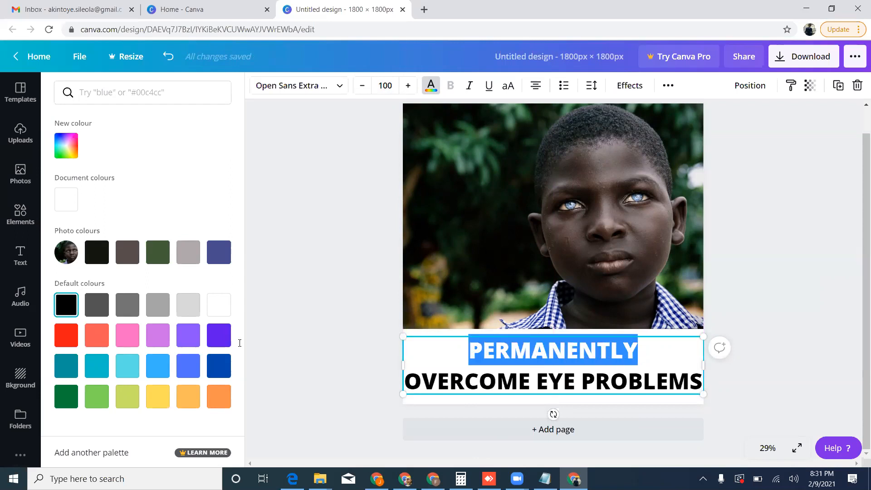
left_click(219, 335)
left_click_drag(547, 386, 495, 352)
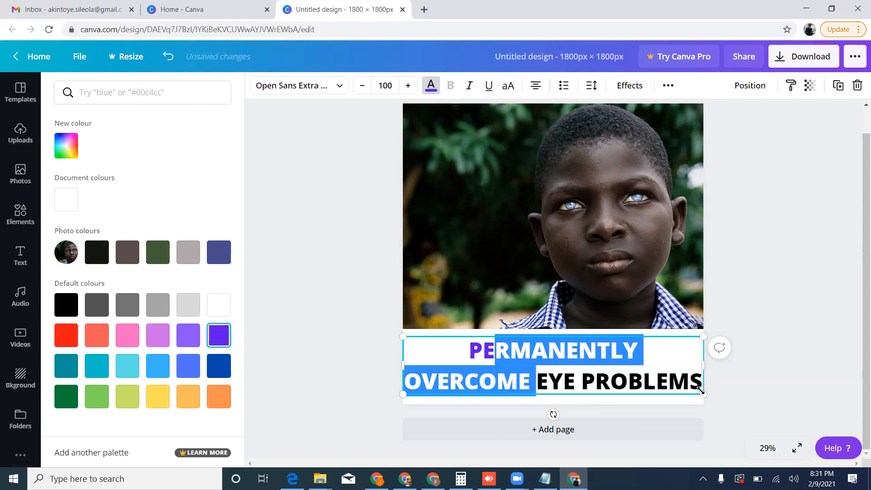
left_click_drag(701, 390, 702, 391)
left_click(68, 340)
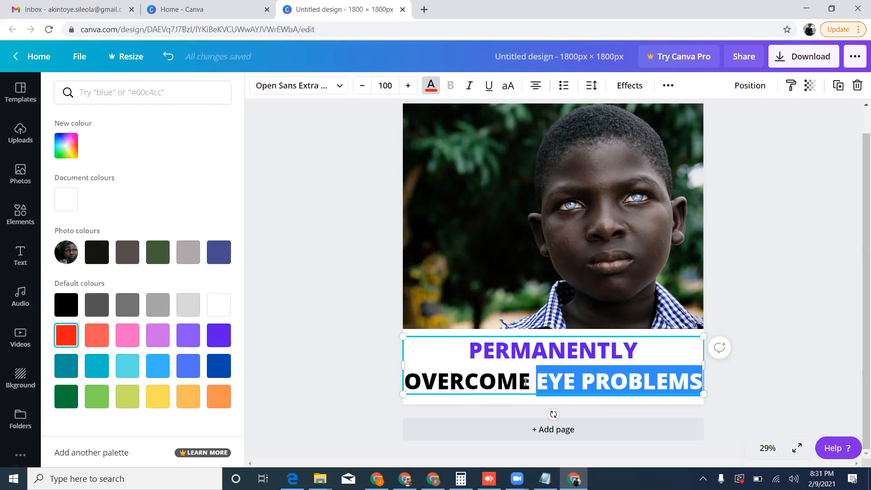
left_click_drag(530, 384, 445, 361)
left_click(445, 361)
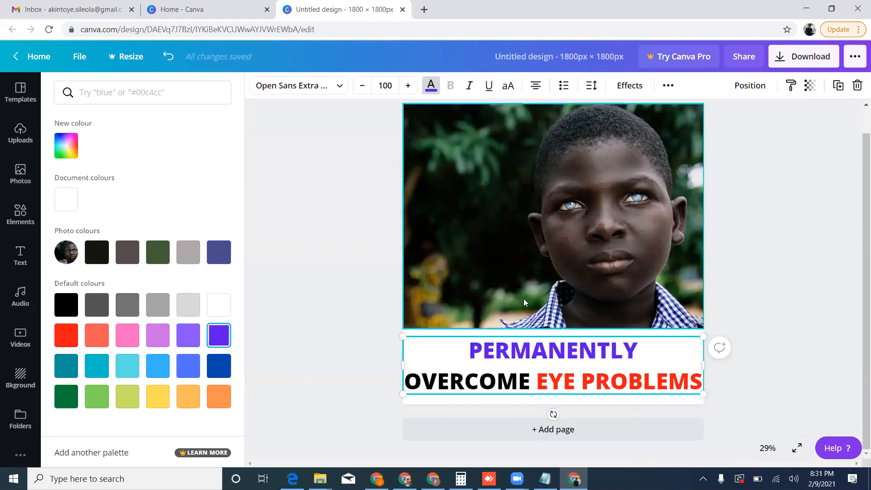
Try the uploaded Forever Arctic Sea bottle image, shrunk, at the photo's lower-left corner, and delete it.
left_click(13, 178)
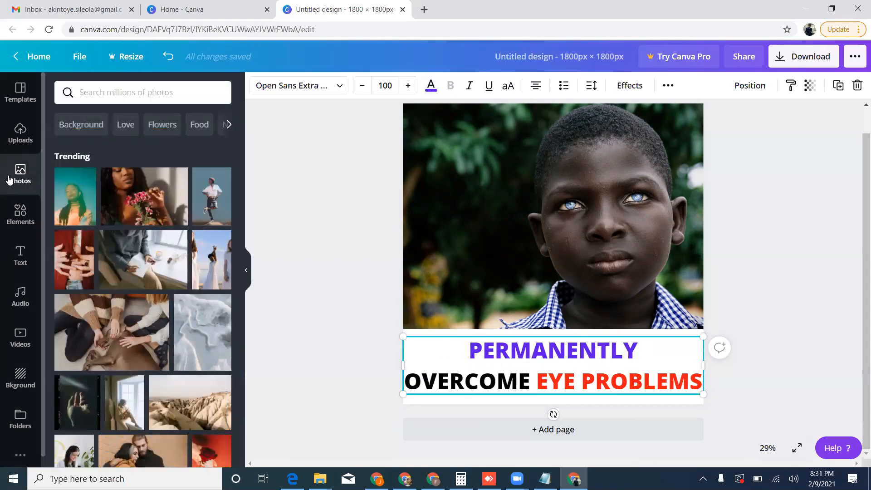
left_click(20, 134)
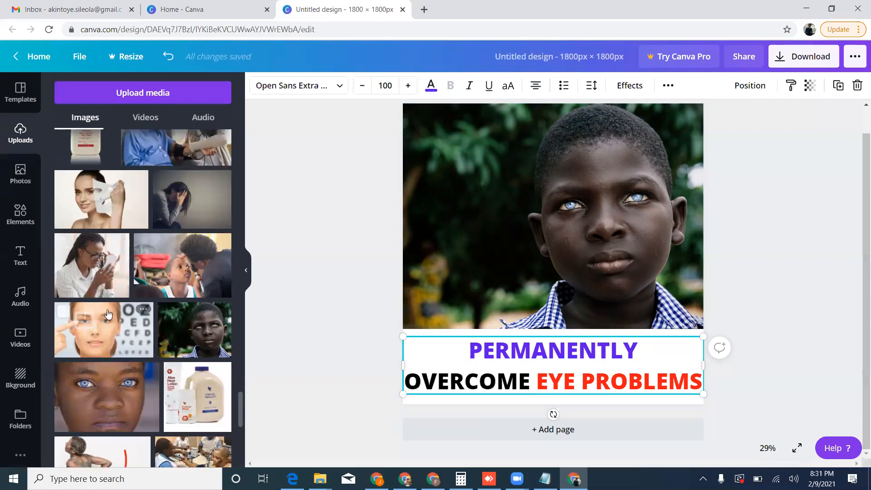
scroll(128, 364, "down", 4)
scroll(127, 364, "down", 10)
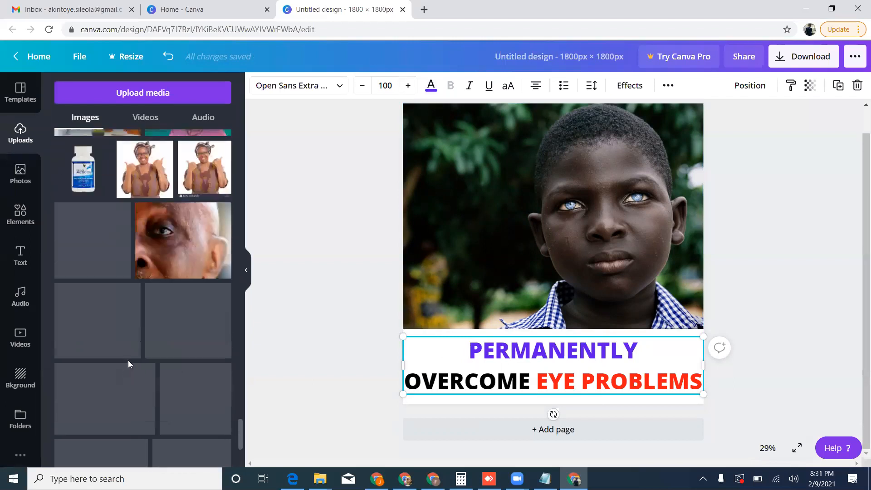
scroll(129, 364, "up", 3)
left_click(83, 257)
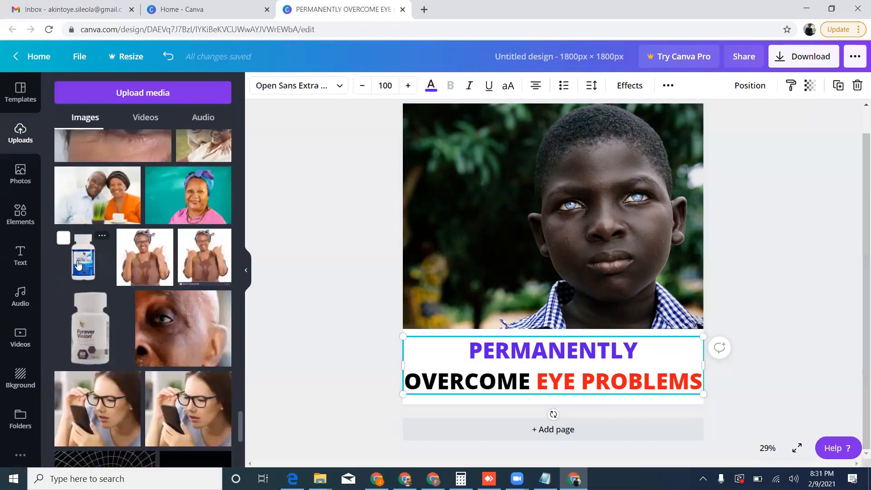
left_click_drag(645, 161, 539, 238)
left_click_drag(514, 301, 433, 289)
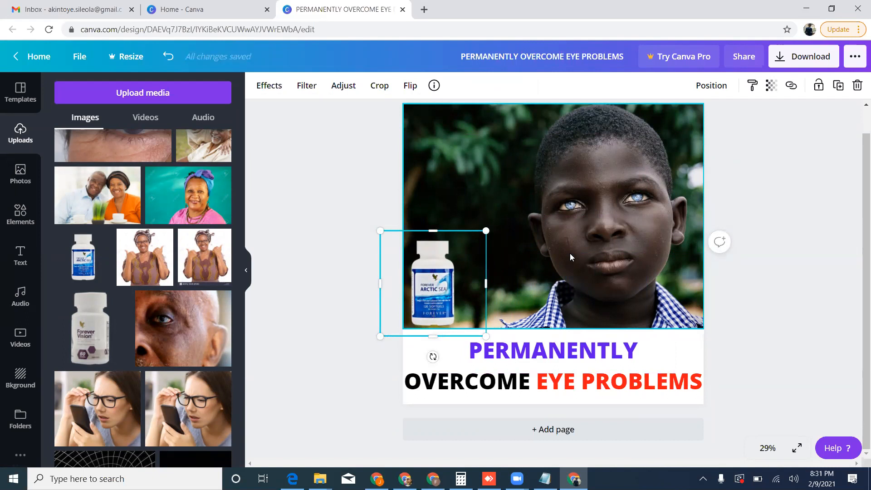
key("Delete")
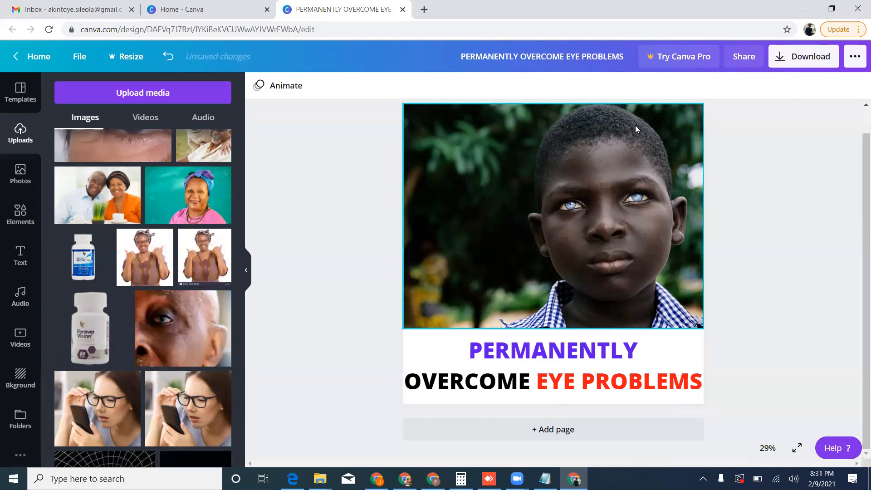
Download the finished design as a PNG and dismiss the post-scheduling offer.
left_click(811, 58)
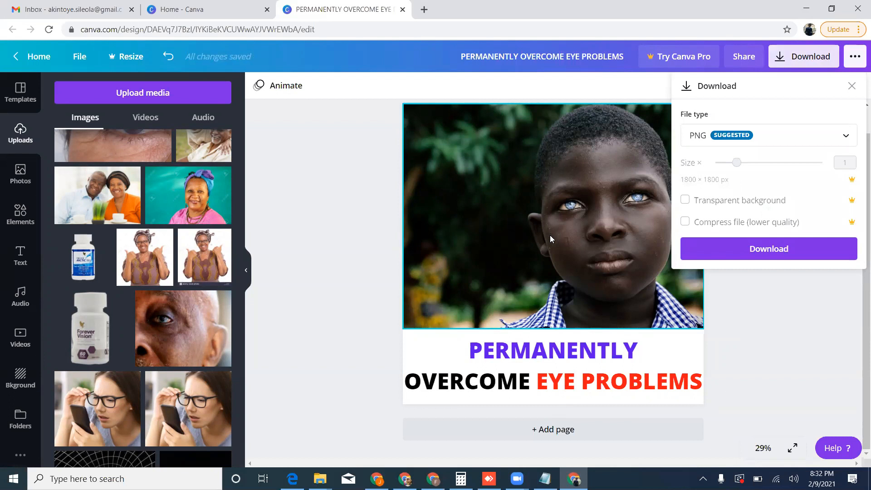
left_click(786, 259)
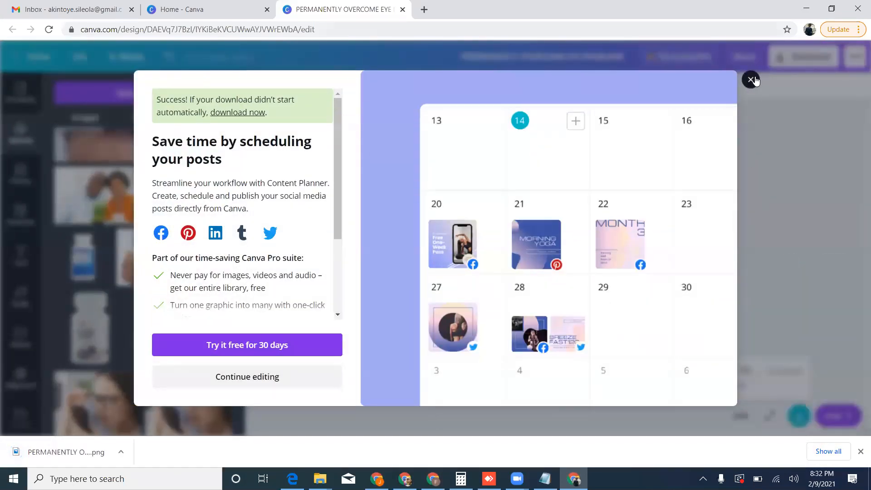
left_click(751, 79)
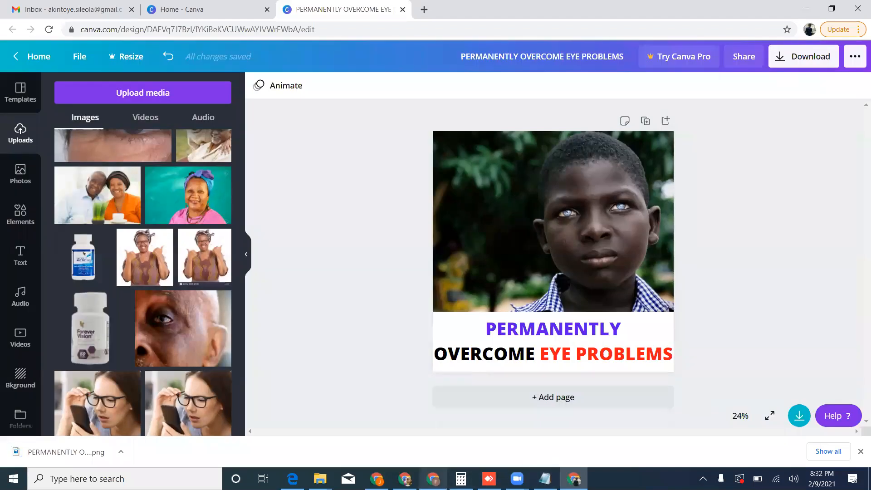
left_click(433, 478)
left_click(405, 479)
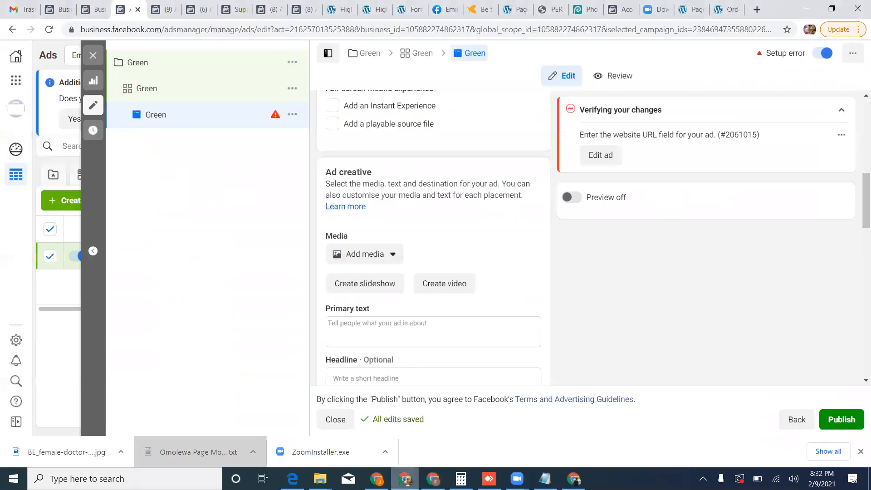
left_click(433, 478)
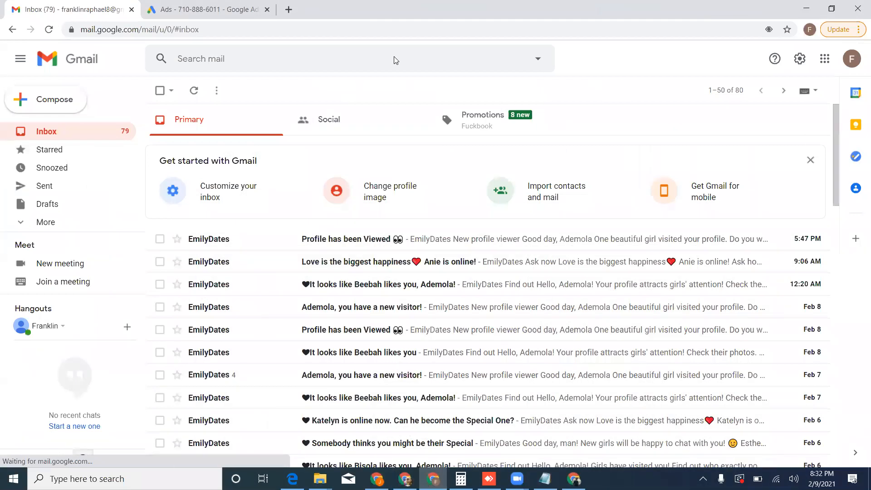
left_click(656, 140)
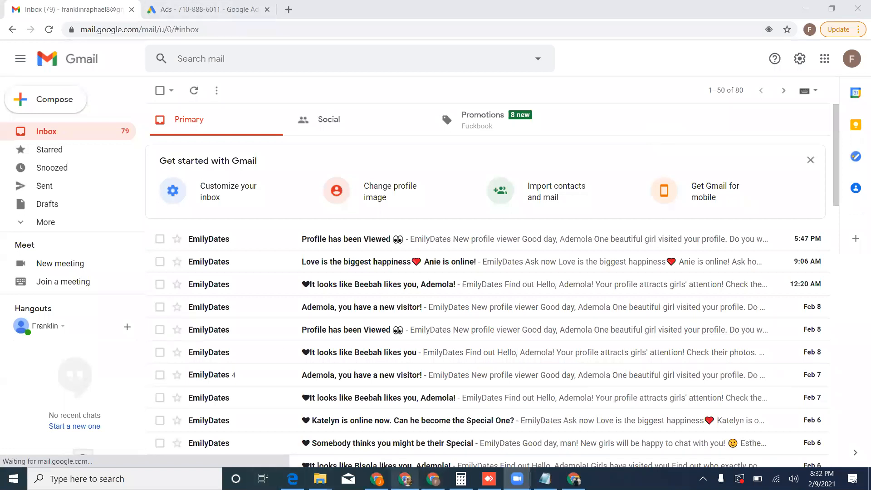
Return to the Green ad in Ads Manager and add the downloaded PERMANENTLY OVERCOME EYE PROBLEMS image as its media, keeping the square crop and enhancements.
left_click(405, 478)
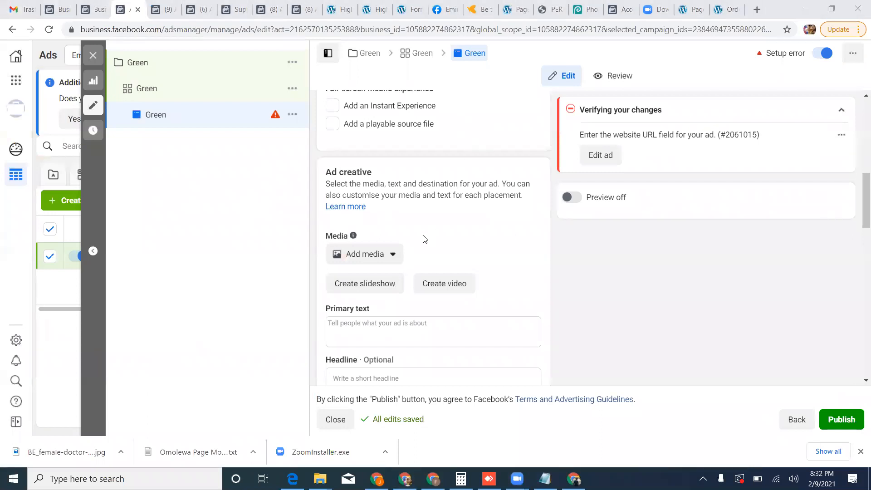
left_click(396, 256)
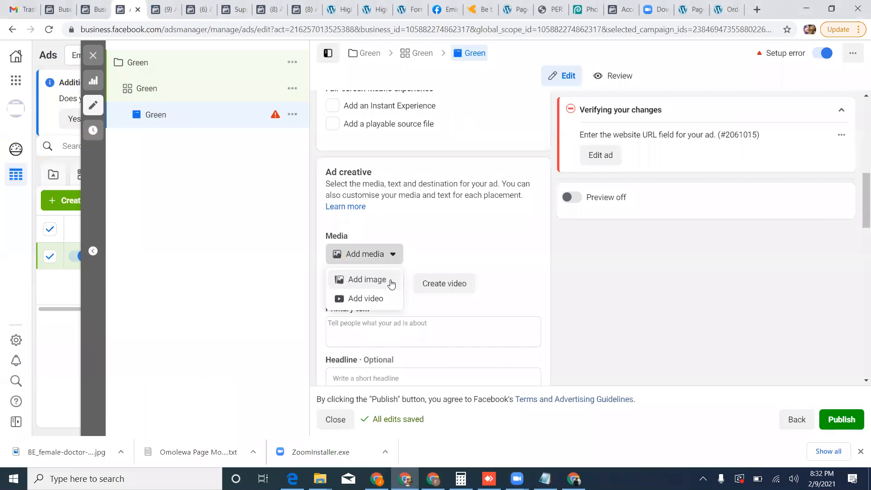
left_click(391, 278)
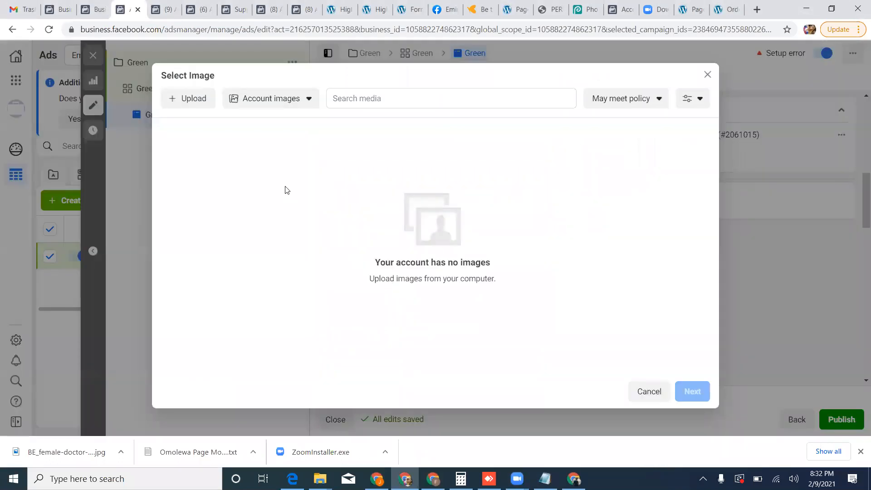
left_click(205, 103)
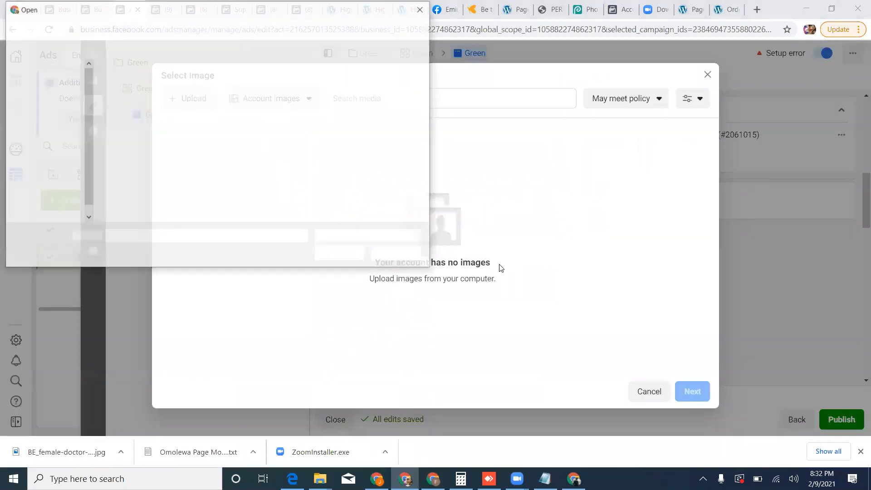
left_click(161, 97)
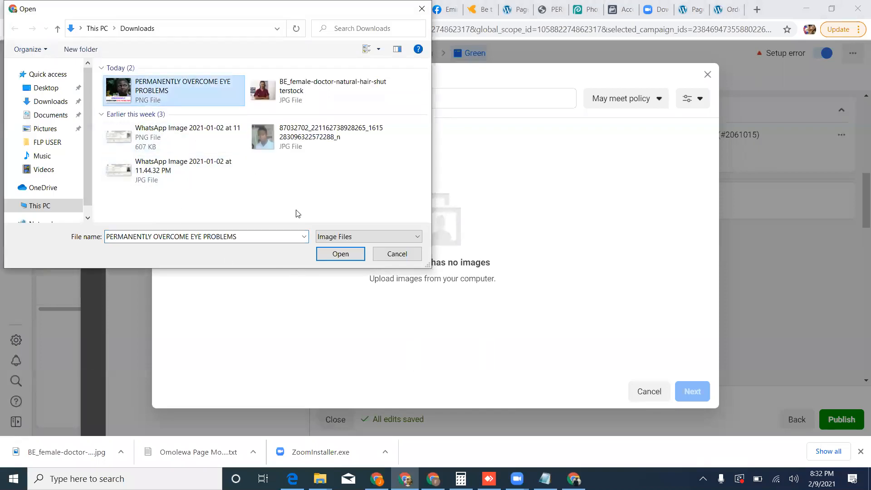
left_click(340, 254)
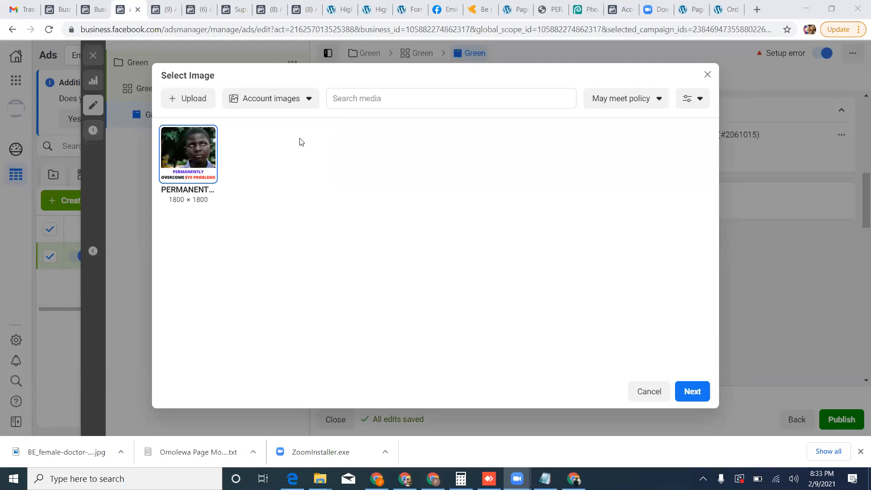
left_click(697, 395)
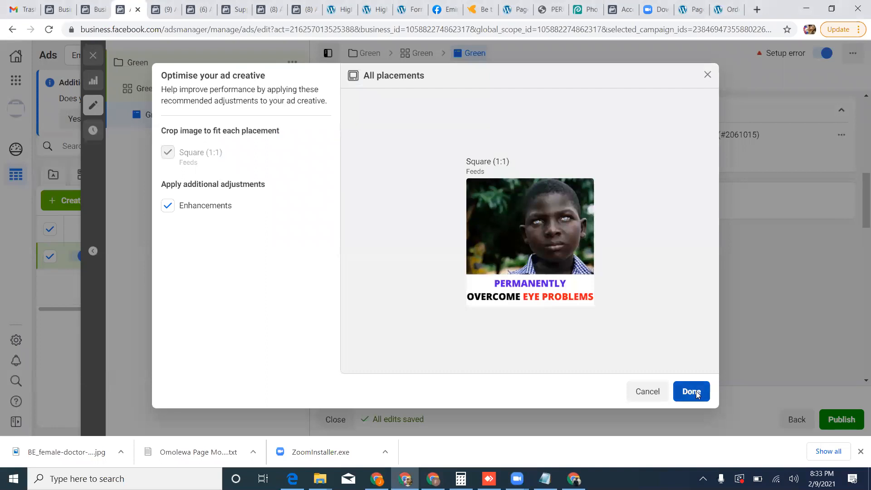
left_click(696, 391)
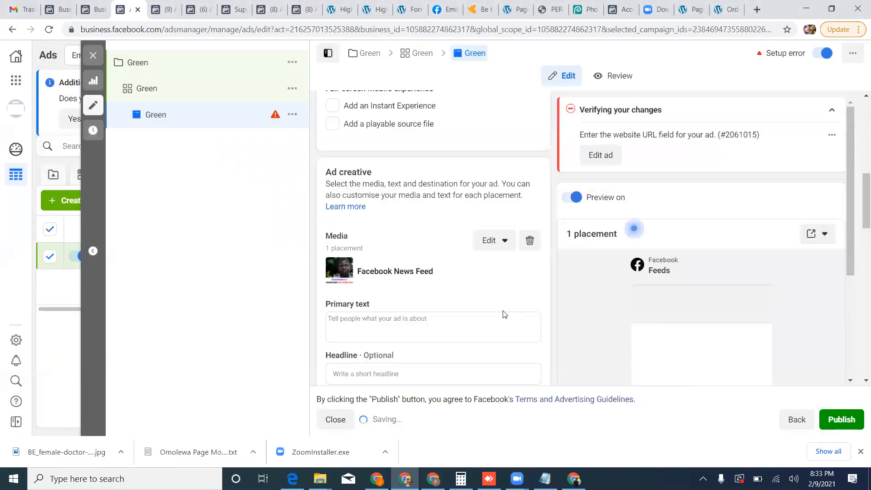
Begin the ad's primary text with "You can permanently overcome common and severe", correcting the misspelled word.
scroll(499, 315, "down", 2)
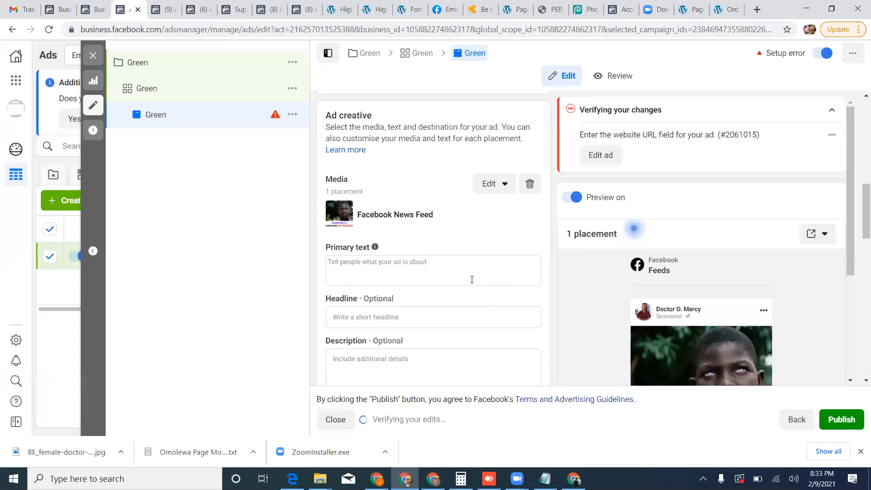
left_click(471, 279)
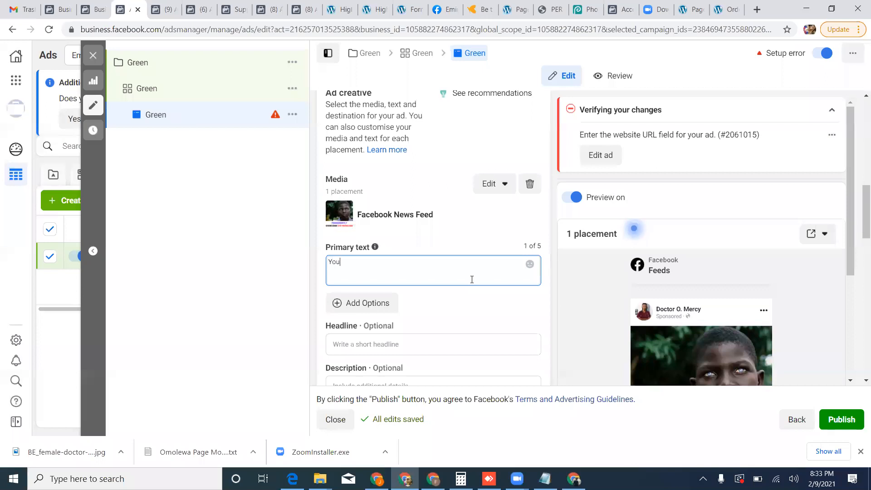
type("an permaently overcome commo")
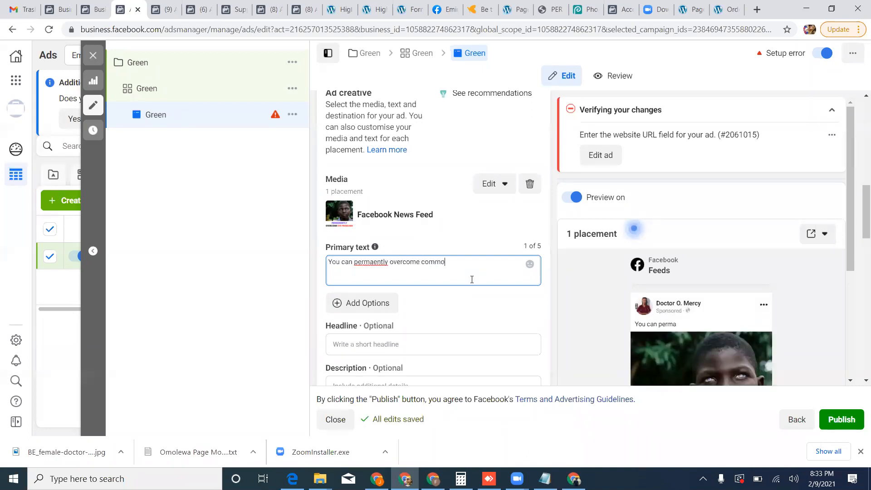
type("n and severe")
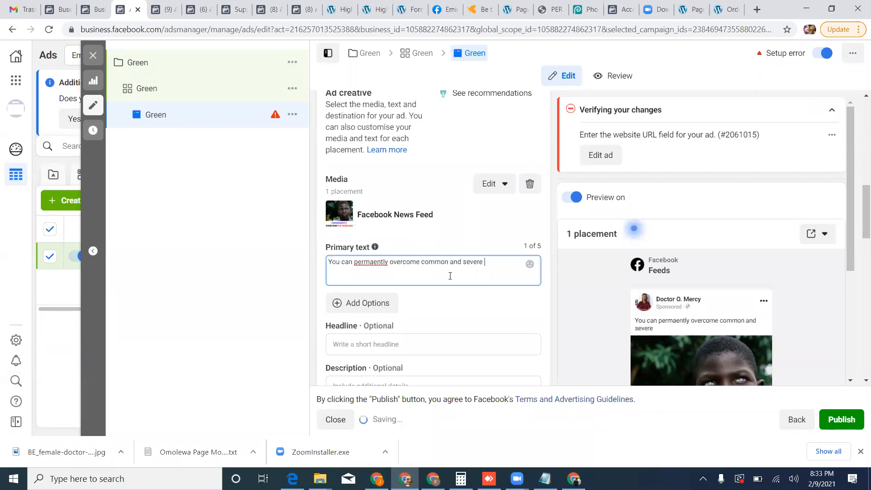
right_click(370, 263)
left_click(381, 271)
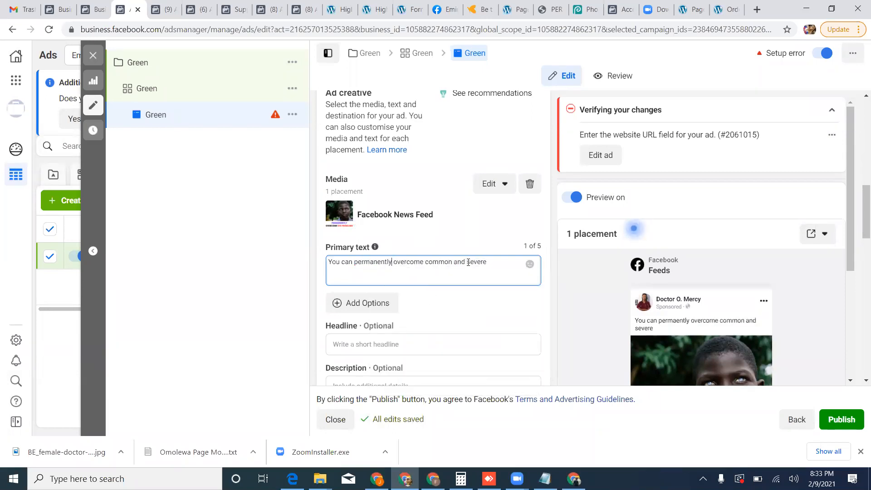
Continue the primary text's opening sentence with "eye problems like glaucoma, cataracts, myopia and".
type("eye")
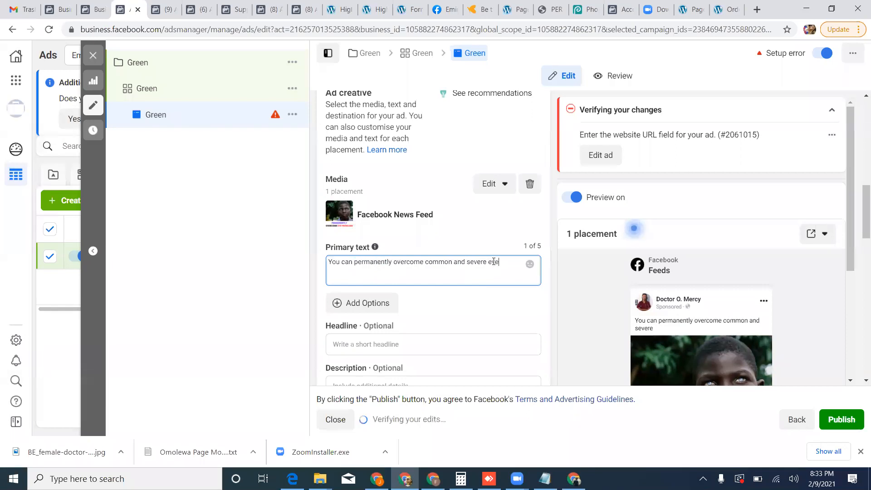
type(" proble")
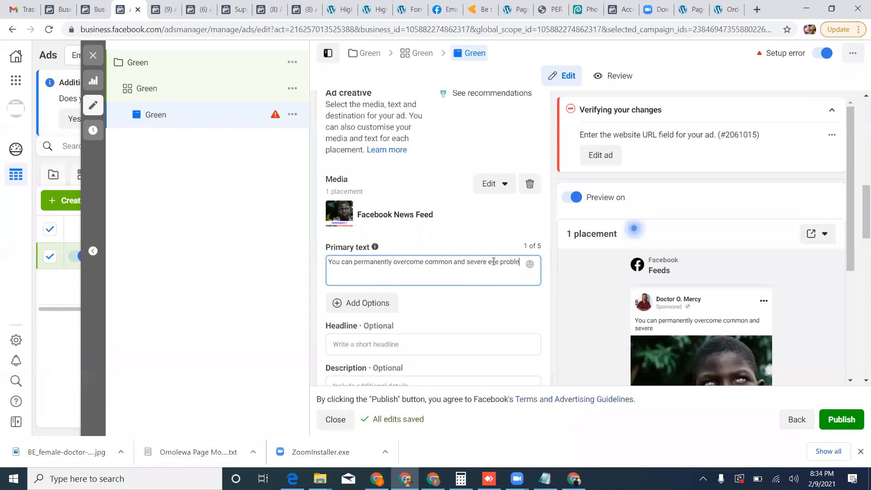
type("ms like")
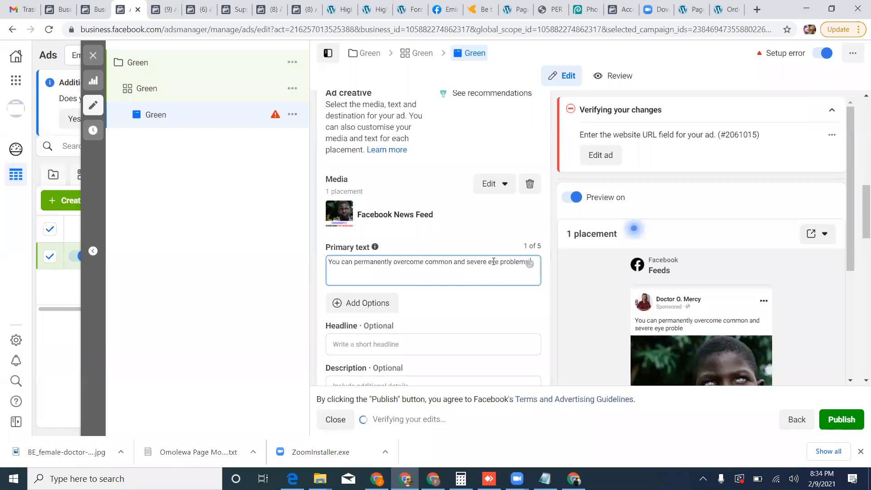
type(" glaucoma, catar")
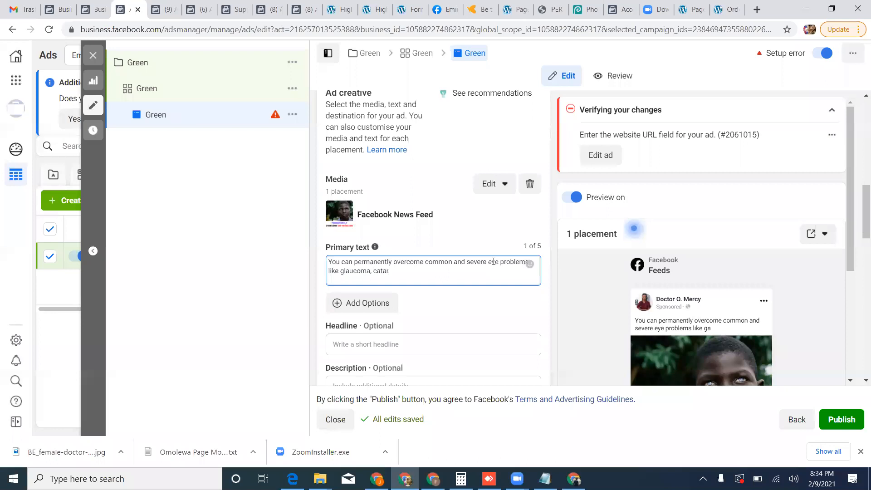
type("acts")
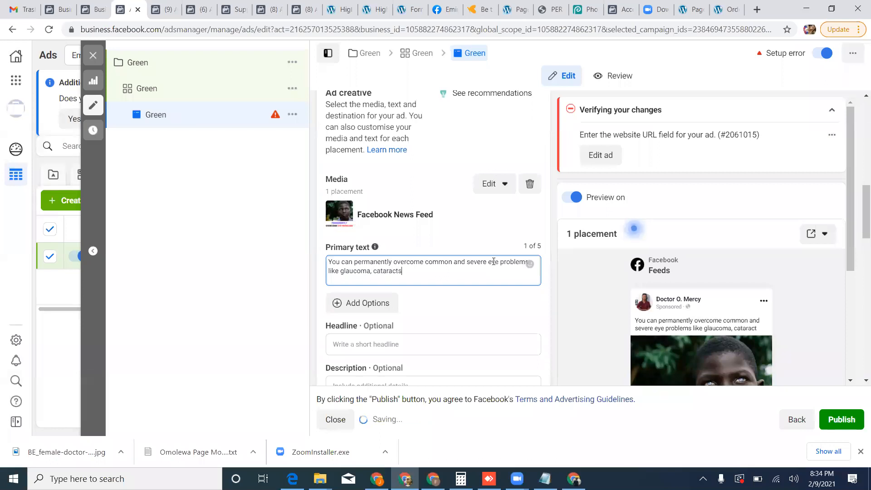
type(", myopia and blur")
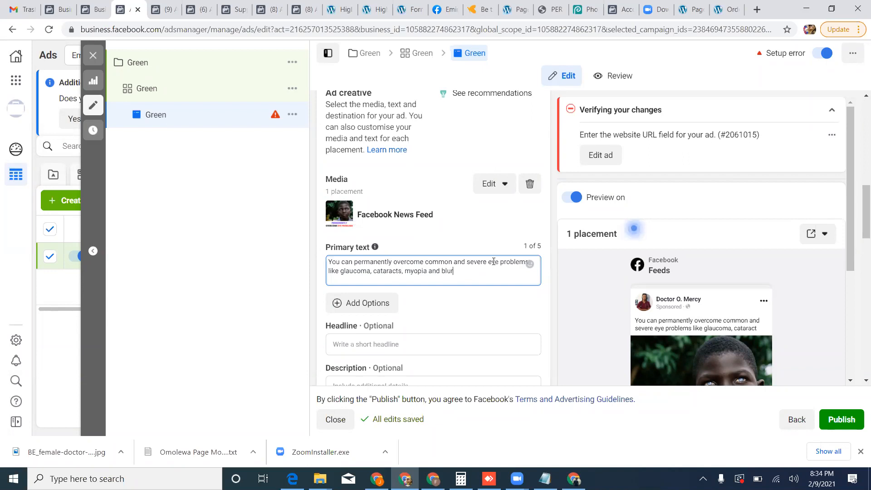
Complete the opening sentence of the primary text with "blurry vision with this 100% natural and herbal solution".
type("sion with this 100% natural a")
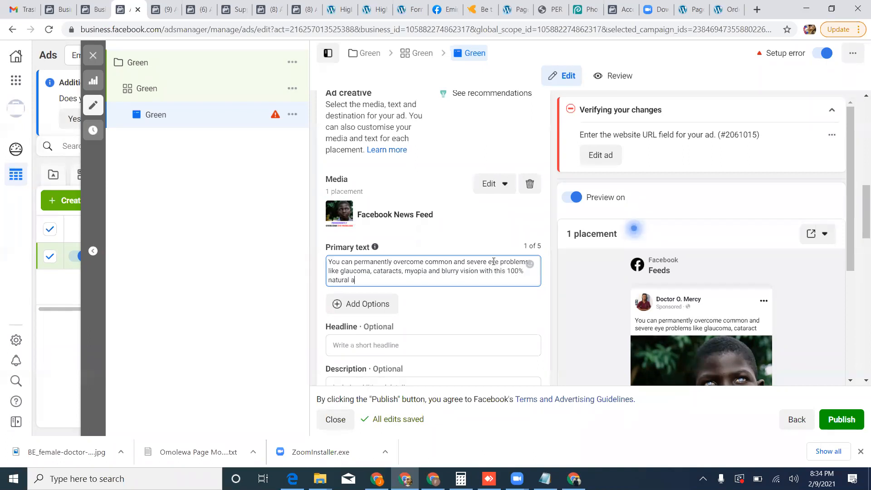
type("nd herbal solution. Join the hun")
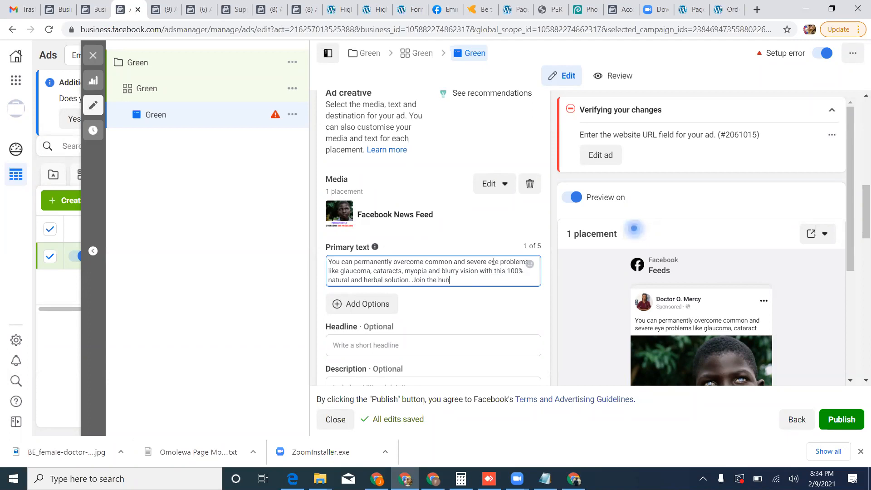
type("dreds of people who are shari")
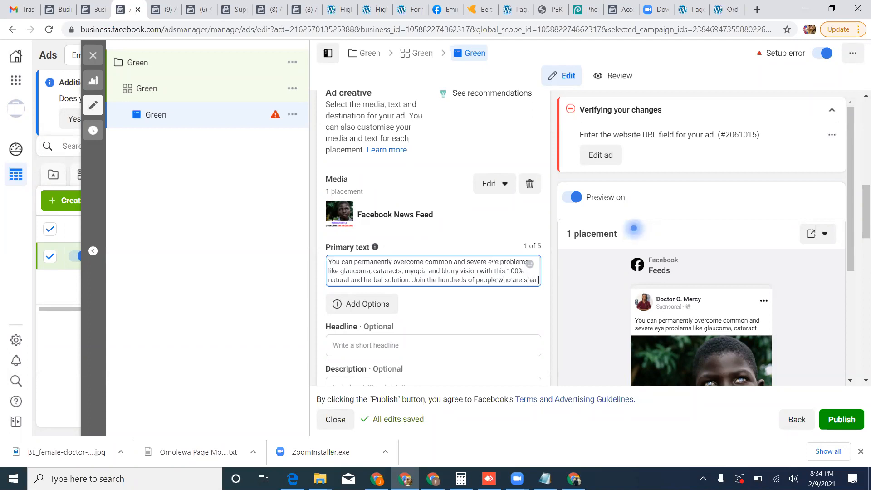
type("n")
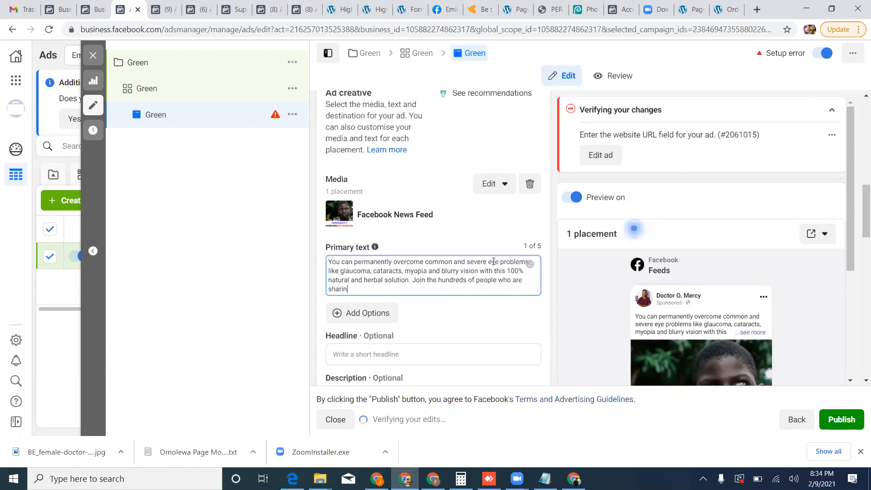
type("g their t")
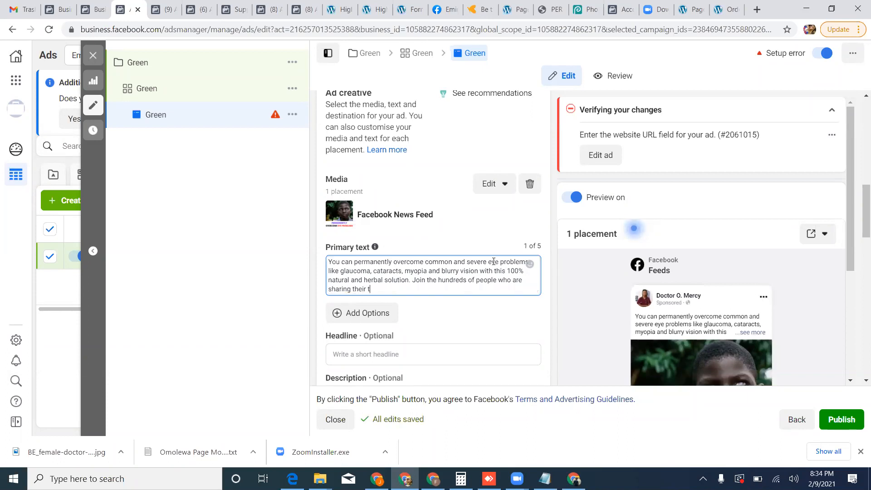
type("estimonies from this simple and natu")
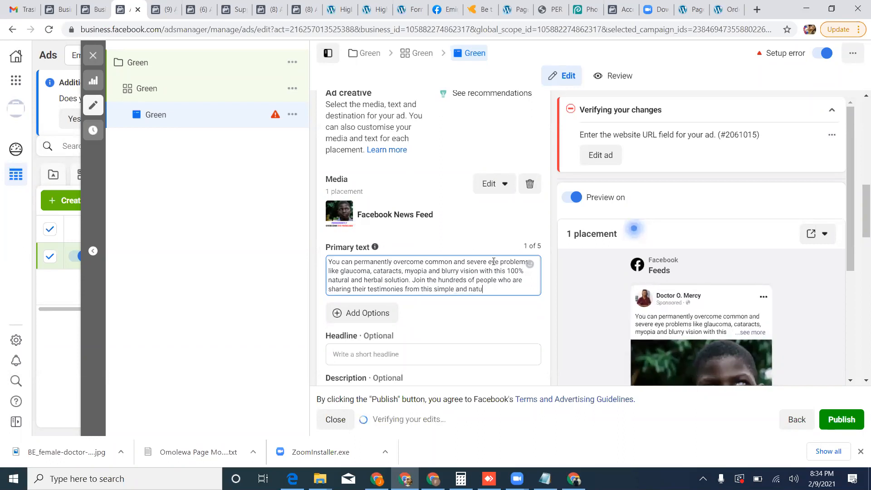
type("ral eye problem")
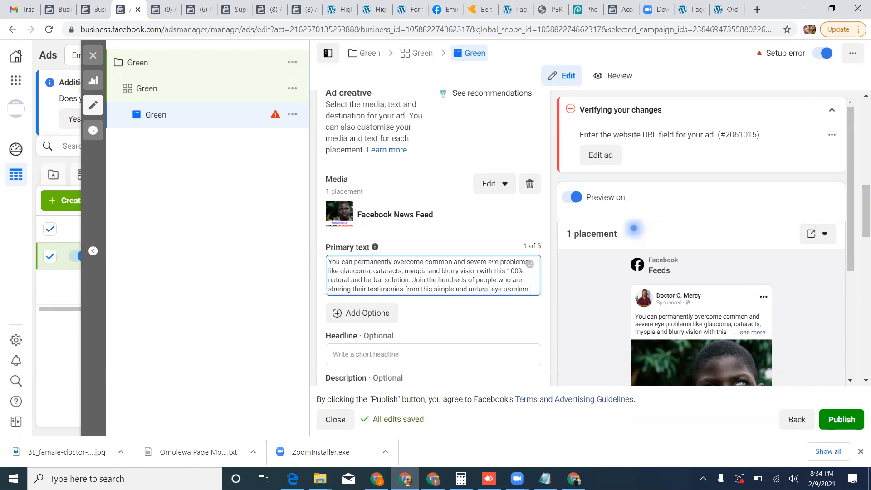
type(" remedy")
After a blank line in the primary text, write "You do not need to operate your precious eyes".
key("Return")
key("Return")
type("You do not need to operate yu")
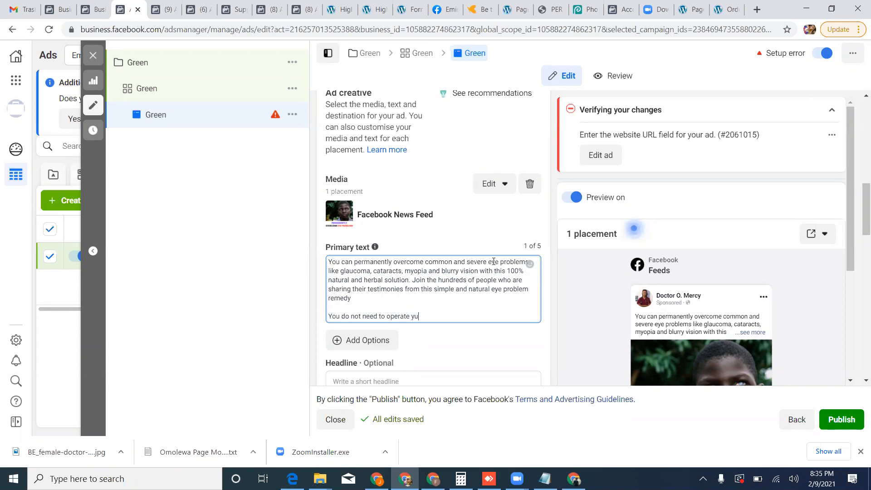
key("BackSpace")
type("our ")
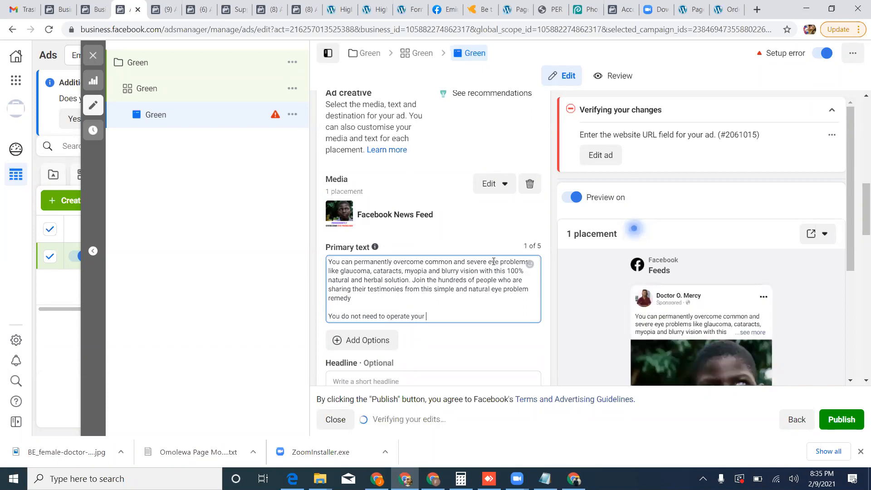
type("precious ")
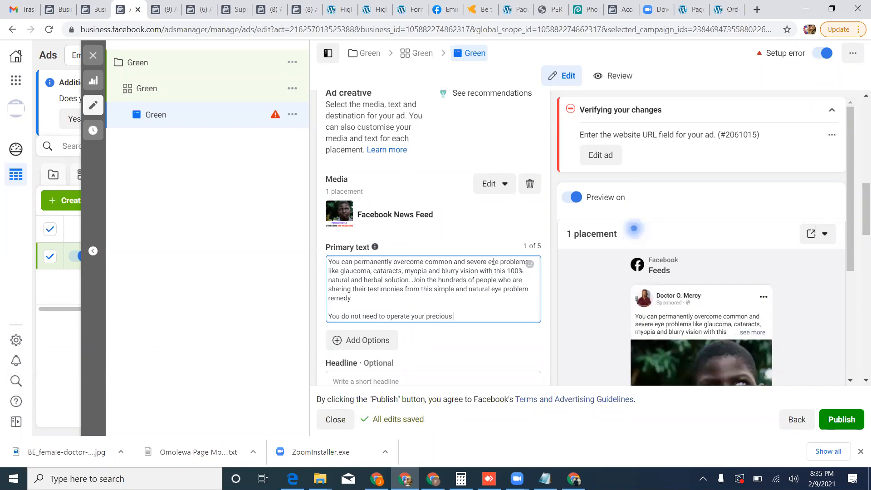
type("eyes")
Add the line "Only a trial can convince you" directly below the sentence about operating the eyes.
key("Return")
type("Only a trial ")
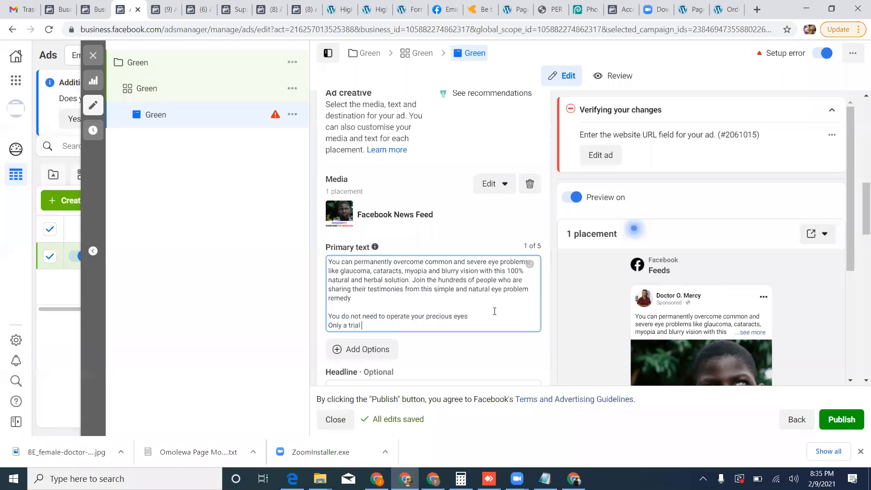
type("can c")
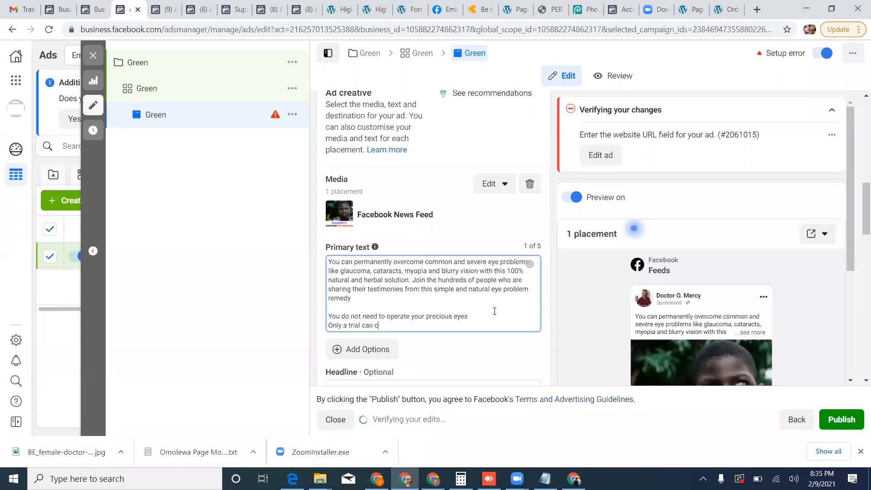
type("onvince ")
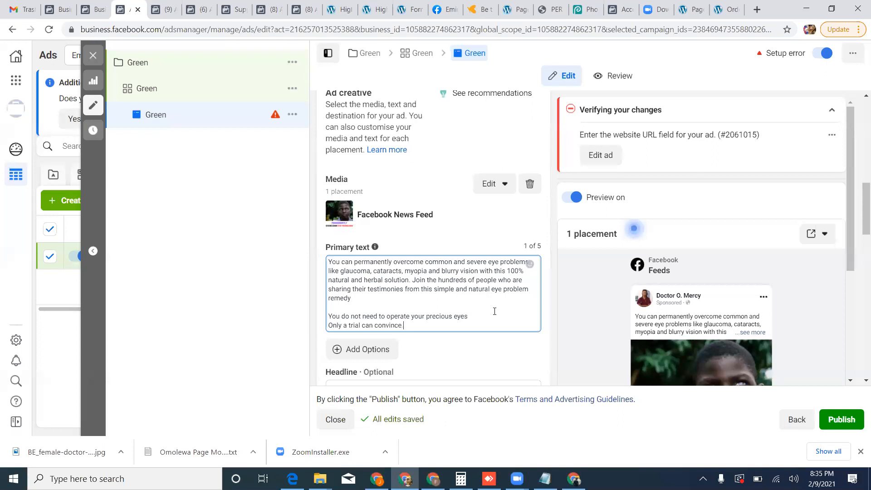
type("you")
After a blank line in the primary text, write "Click on the image below or the link above to order now".
key("Return")
key("Return")
type("Click on t")
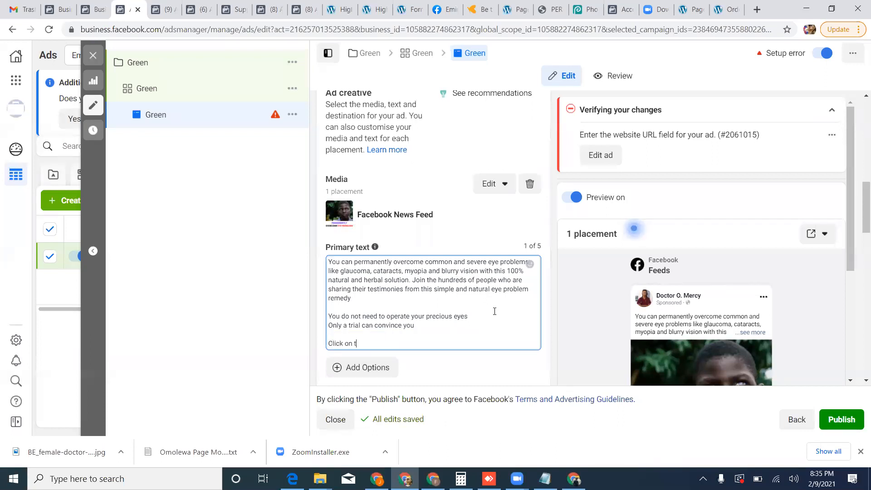
type("he i")
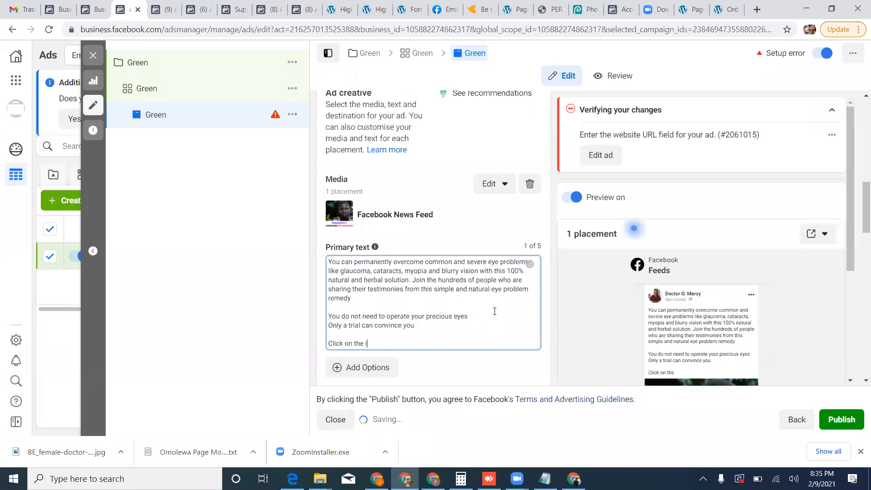
type("mag e or")
key("BackSpace")
key("BackSpace")
key("BackSpace")
type("below or the")
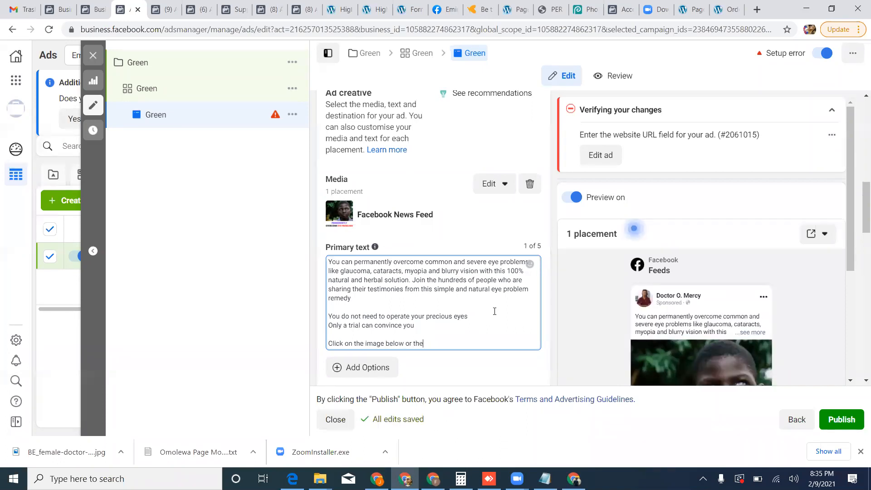
type(" link above to order now")
Enter "NATURAL SOLUTION TO EYE PROBLEMS" as the ad's headline.
scroll(410, 296, "down", 1)
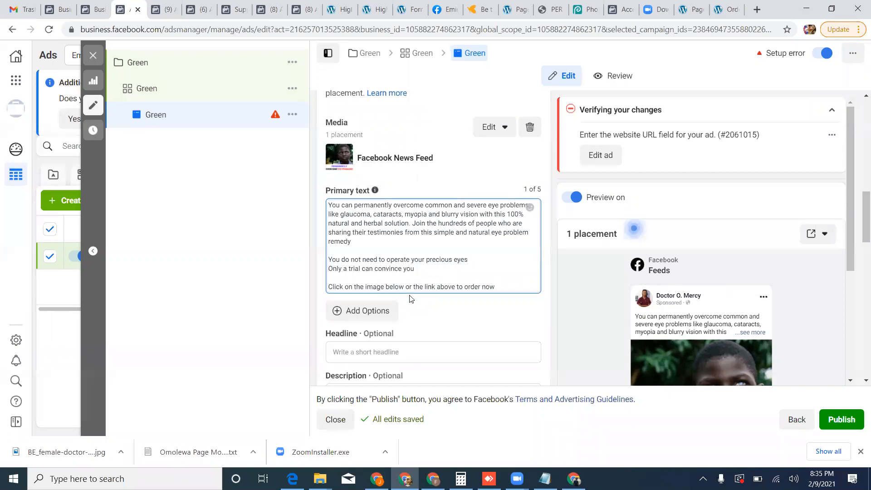
scroll(410, 299, "down", 1)
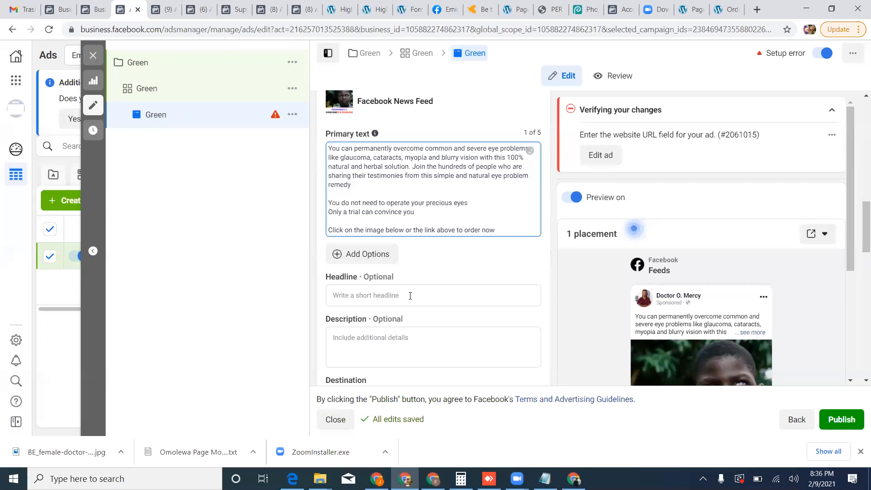
left_click(410, 296)
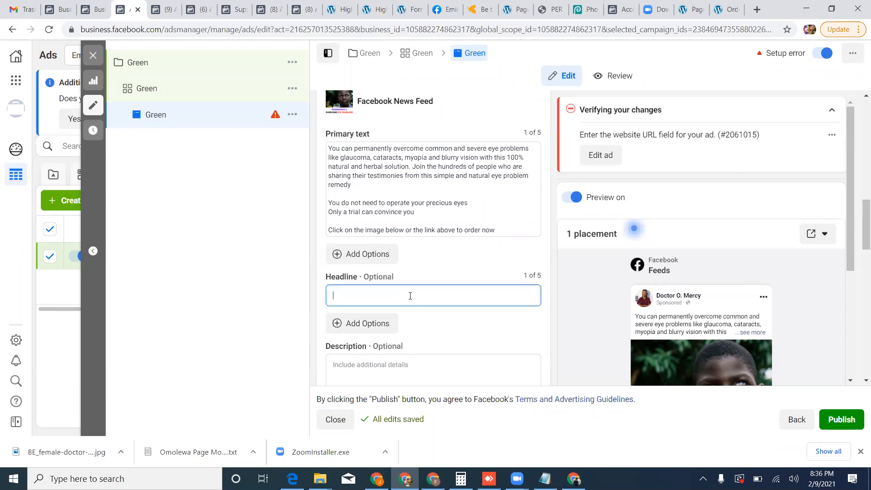
type("NATURAL SOLUTION TO EYE PROBLEMS")
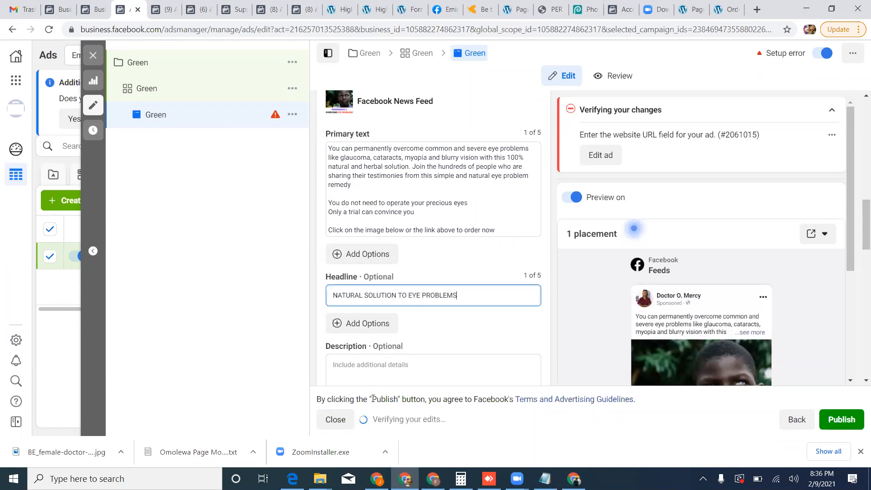
Enter "Approved by NAFDAC" as the ad's description.
left_click(378, 362)
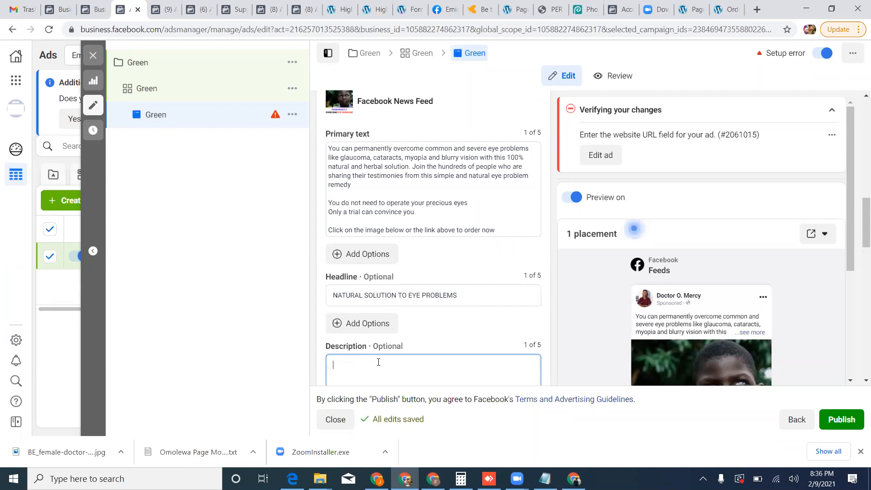
type("Approved by NAFDAC")
For the ad's website URL, switch to the WordPress page list and view the Good Vision Home page.
scroll(401, 336, "down", 1)
scroll(401, 338, "down", 2)
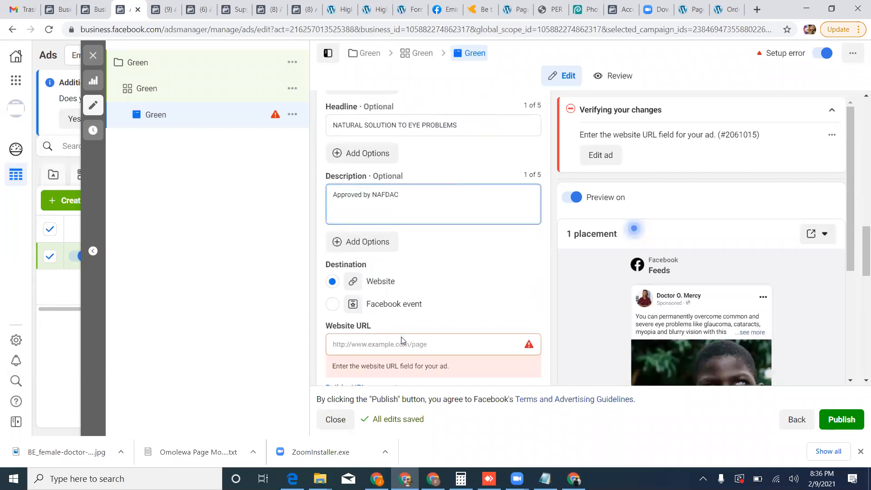
left_click(393, 342)
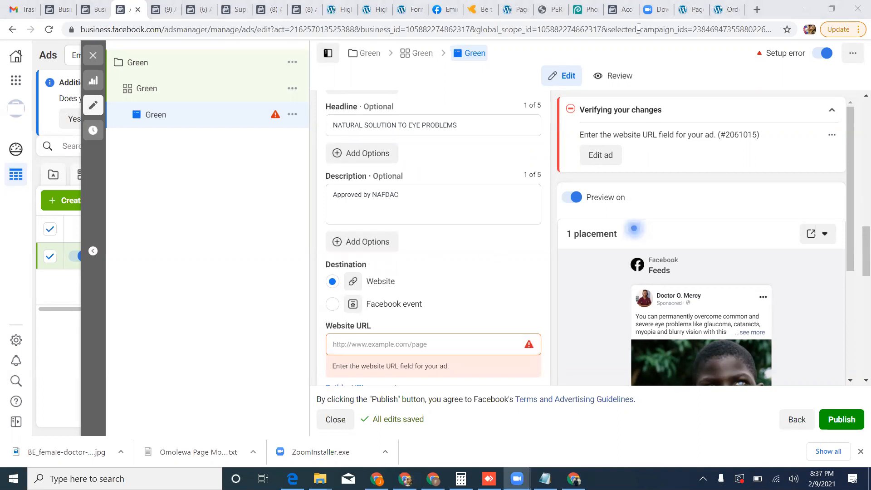
left_click(706, 10)
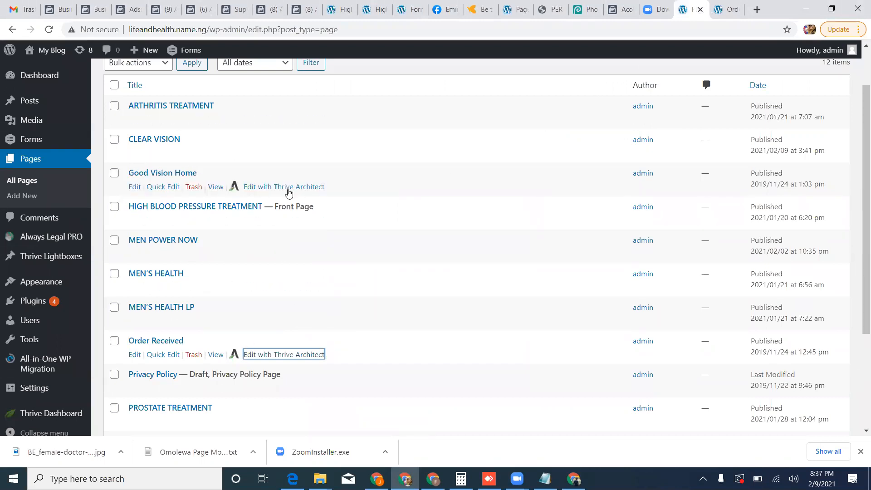
left_click(215, 187)
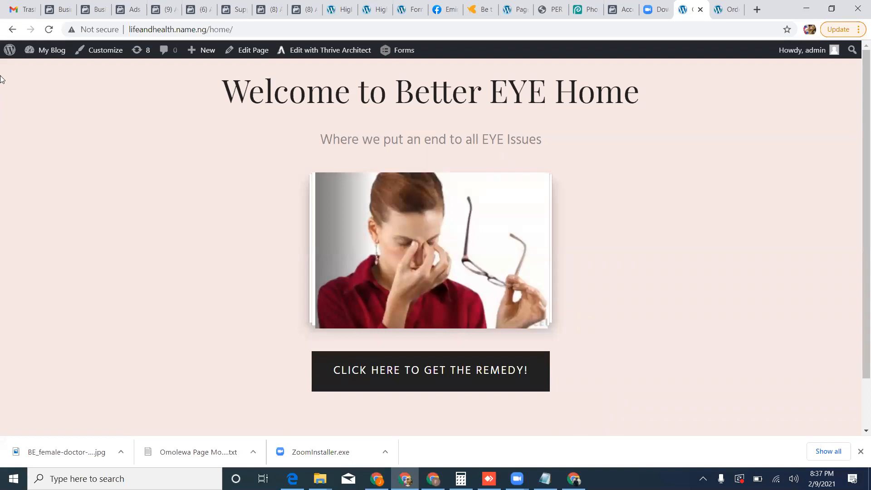
Return to the WordPress page list and change the Good Vision Home page's slug to "sight".
left_click(12, 29)
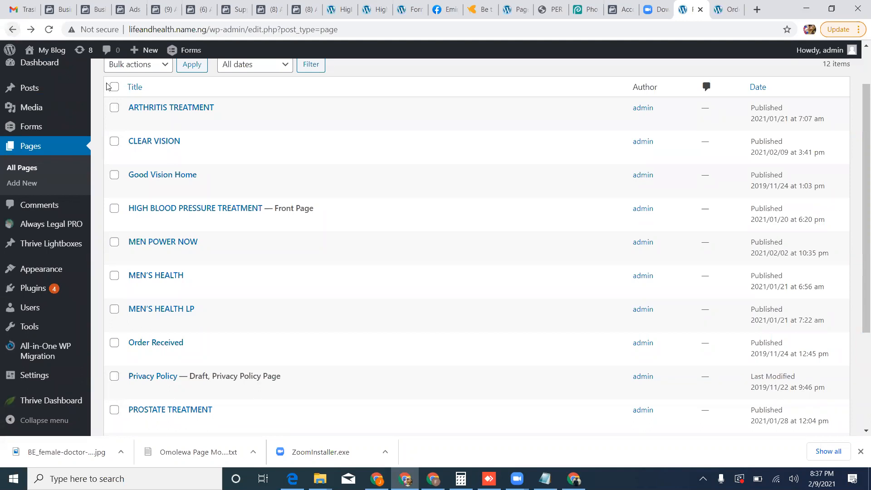
left_click(161, 186)
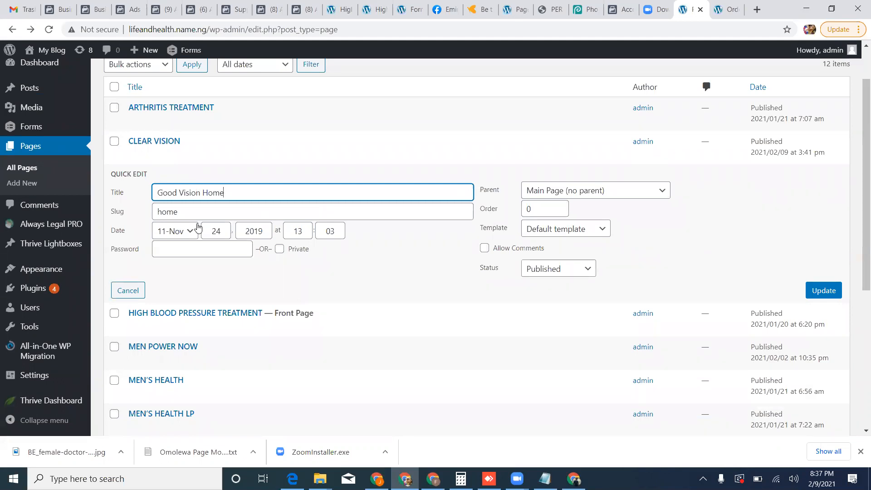
left_click(195, 207)
key("BackSpace")
key("BackSpace")
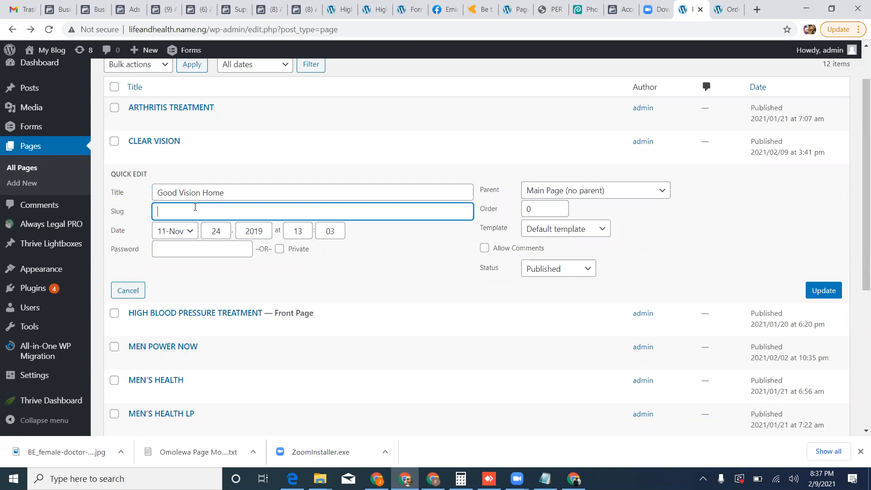
type("sight")
left_click(814, 293)
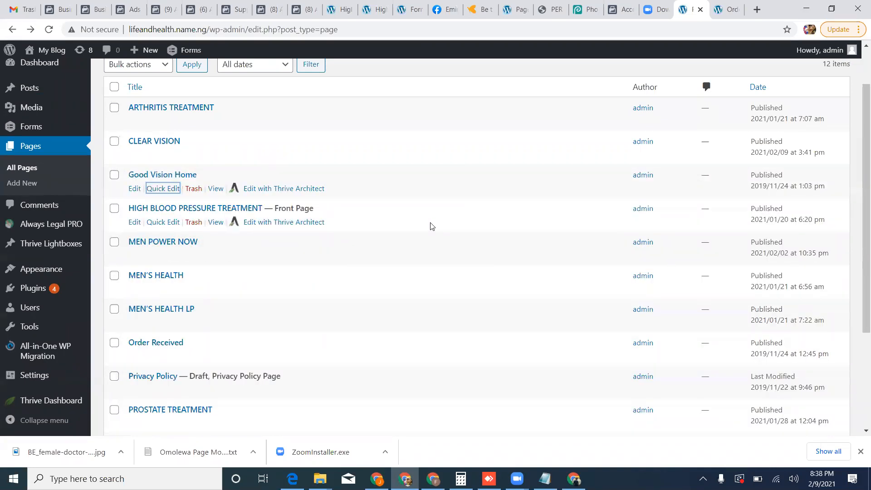
View the Good Vision Home page, copy its address, and open bitly.com in a new browser tab.
left_click(216, 188)
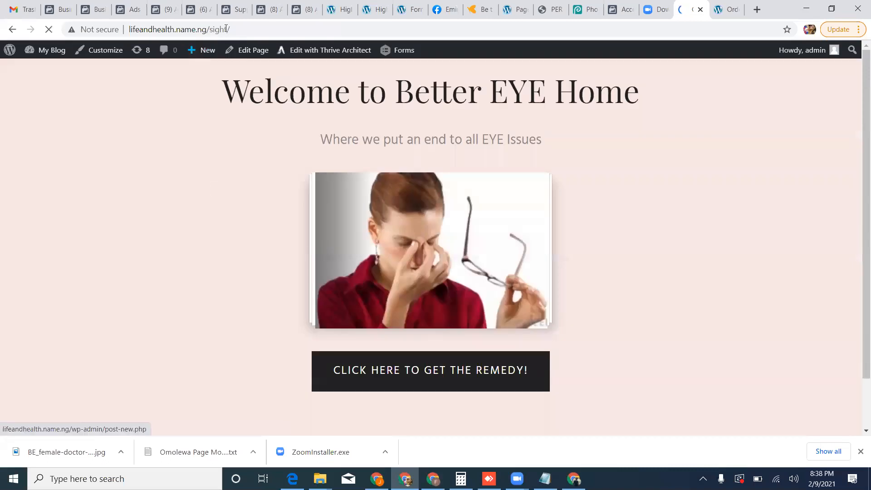
left_click(240, 29)
key("ctrl+c")
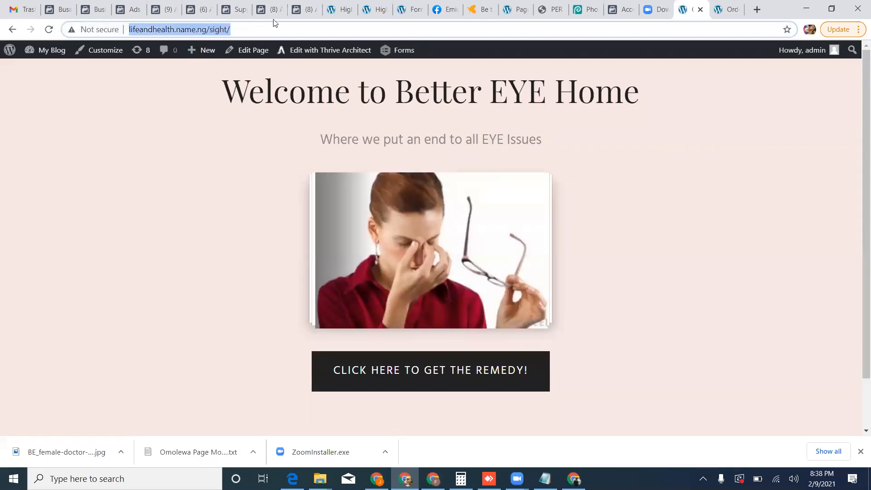
left_click(757, 9)
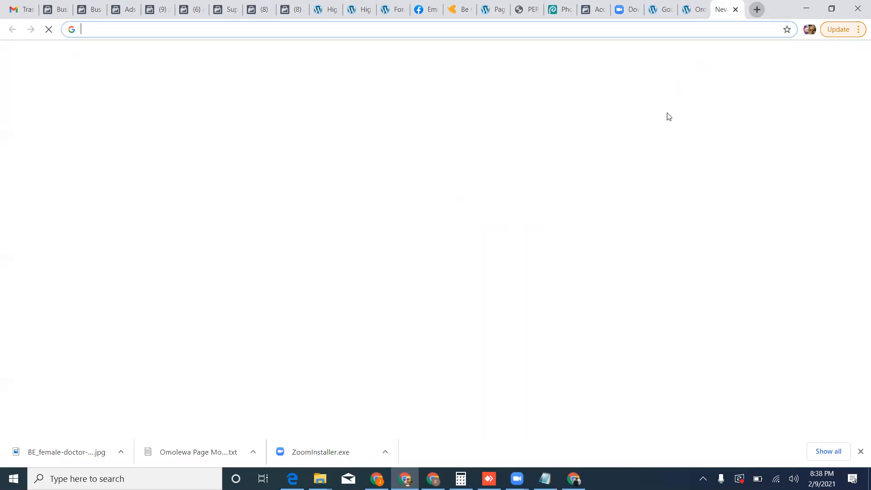
type("bitly.c")
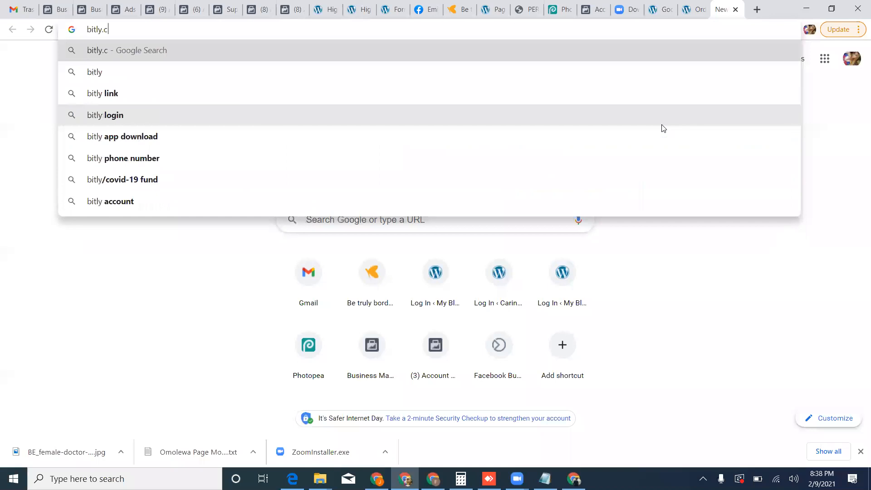
type("om")
key("Return")
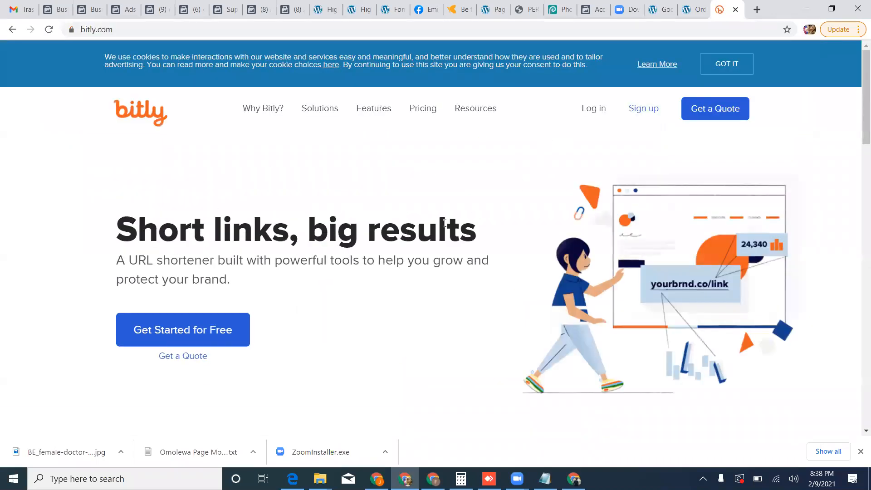
scroll(443, 227, "down", 2)
left_click(214, 373)
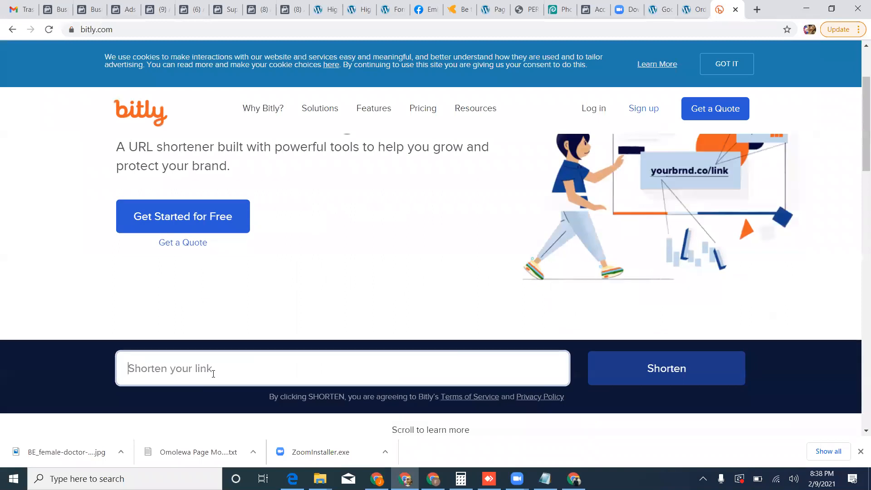
key("ctrl+v")
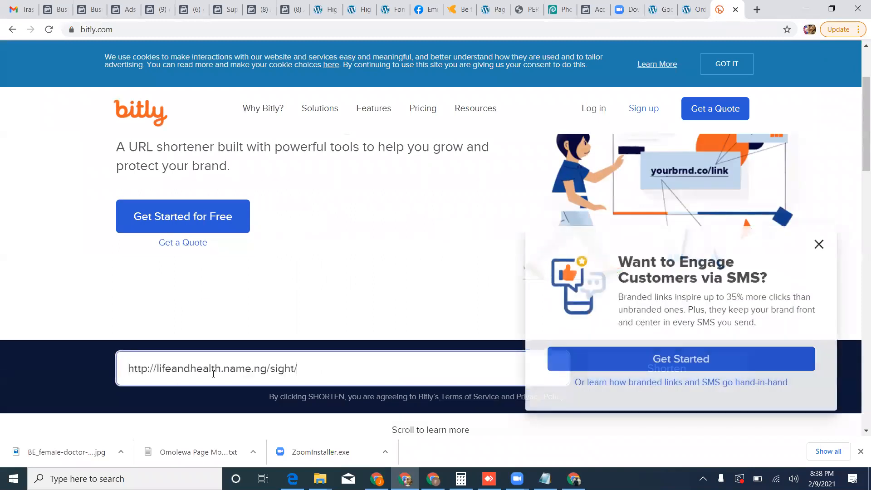
left_click(819, 245)
left_click(691, 369)
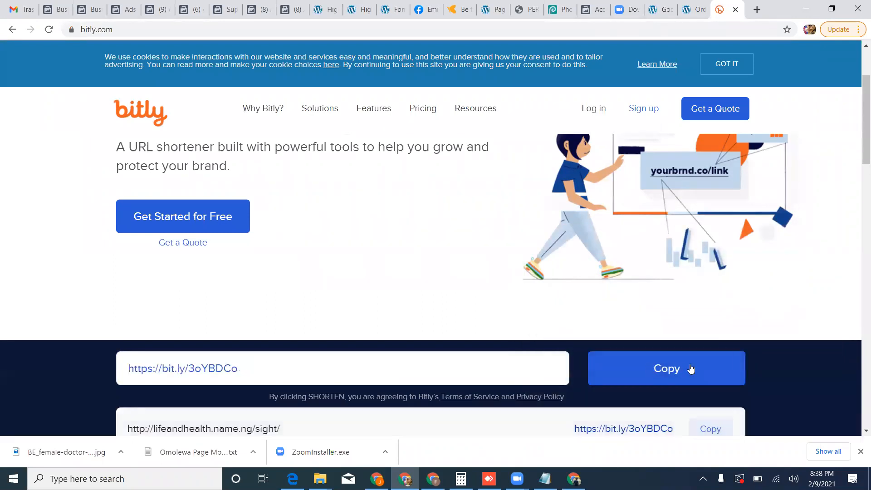
scroll(545, 361, "down", 1)
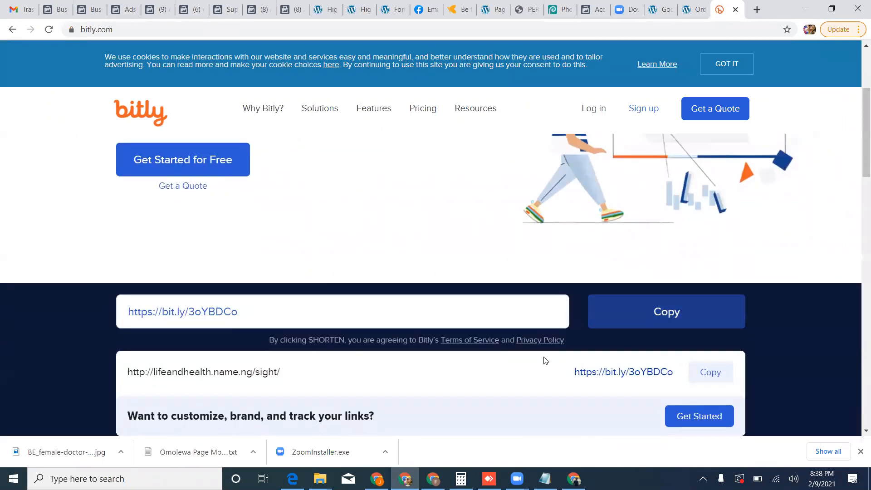
left_click(703, 320)
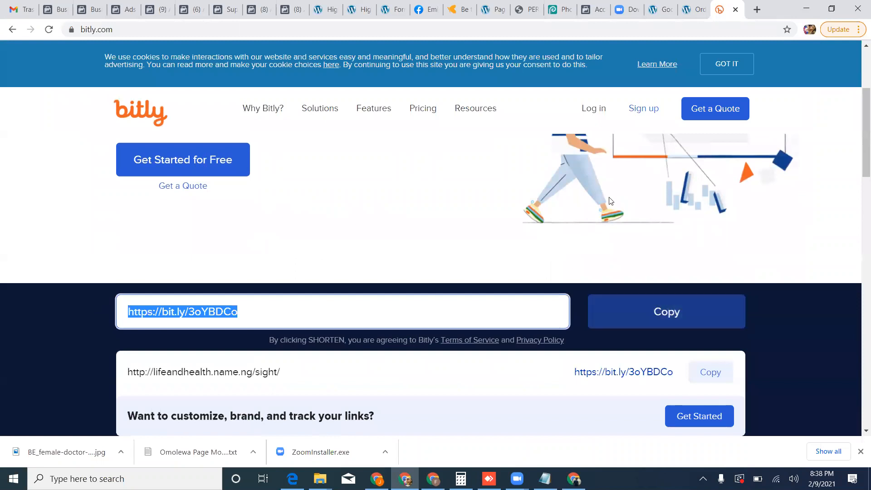
left_click(119, 9)
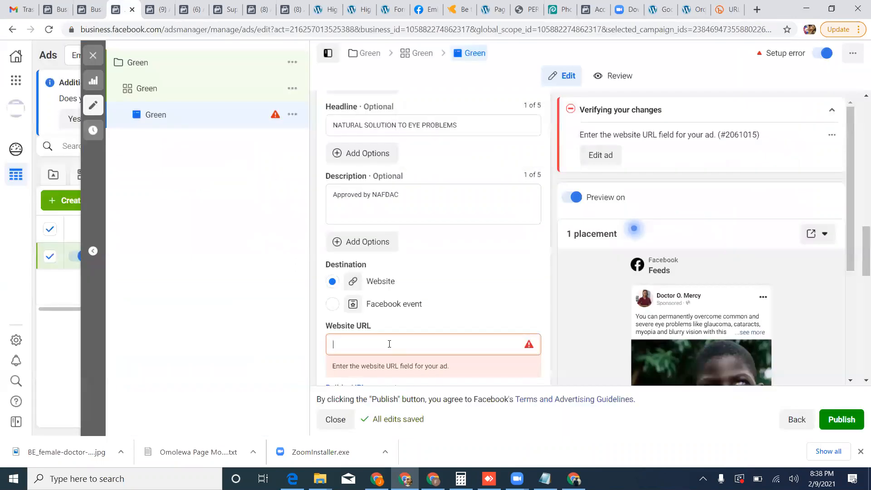
key("ctrl+v")
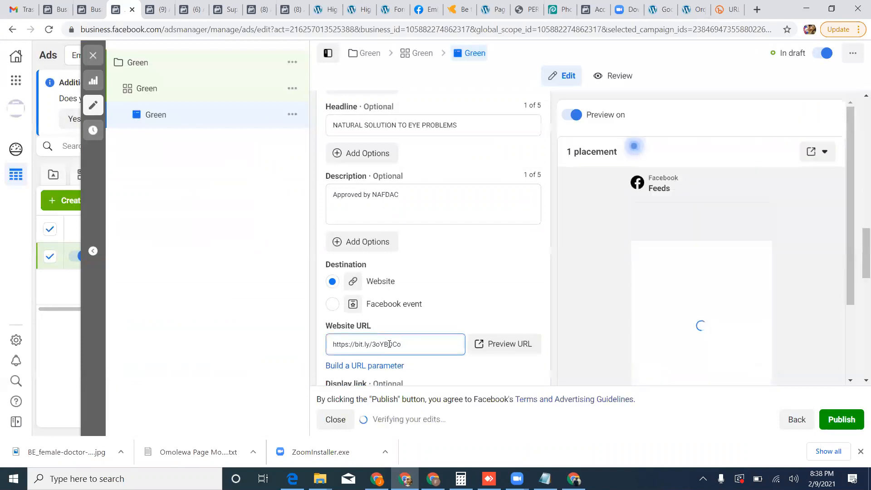
Preview the ad's website URL, close the Bitly and preview pages, and return to the ad.
left_click(535, 344)
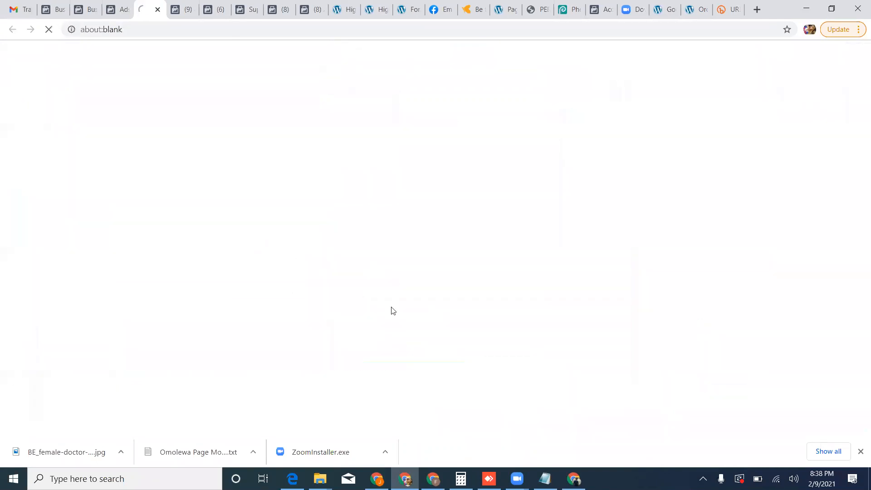
left_click(733, 11)
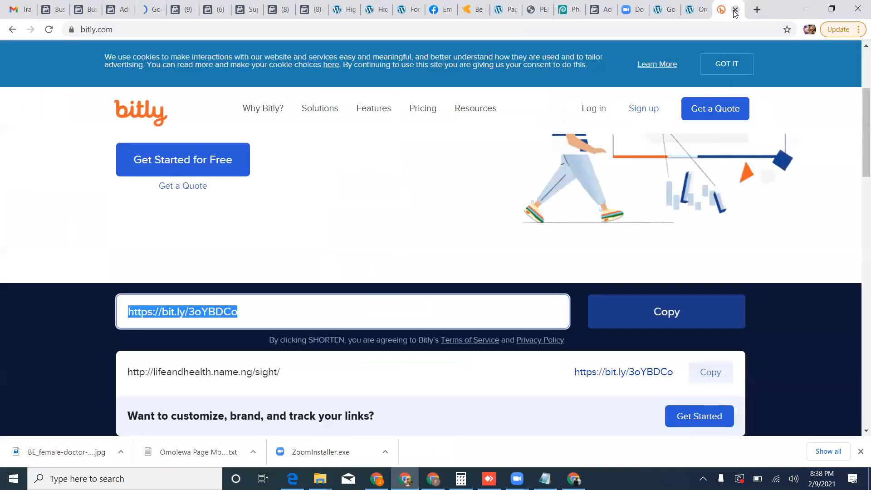
left_click(735, 9)
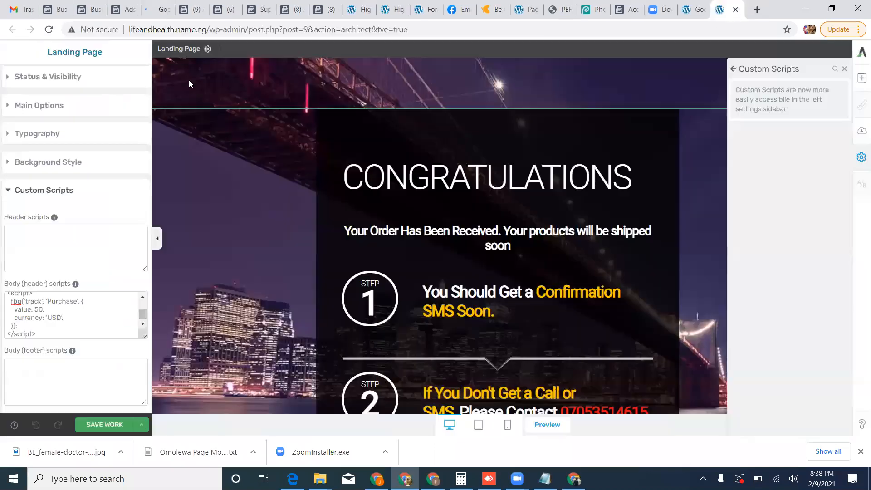
left_click(153, 9)
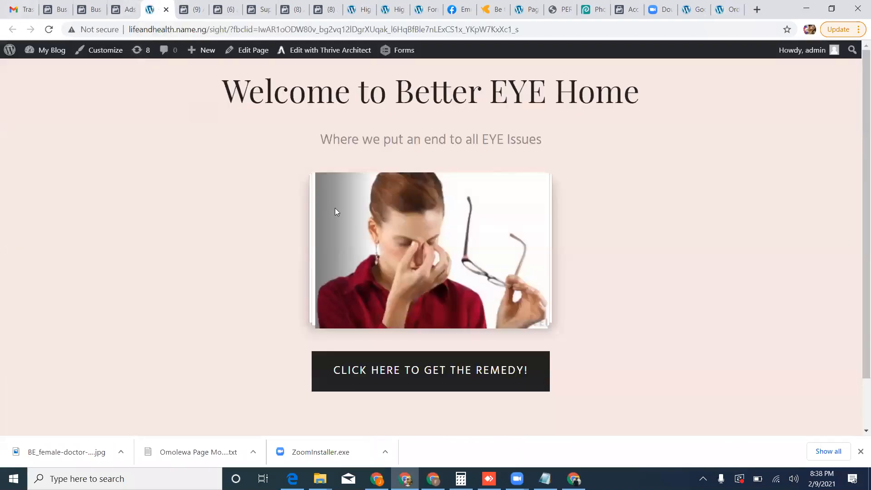
left_click(166, 9)
left_click(117, 11)
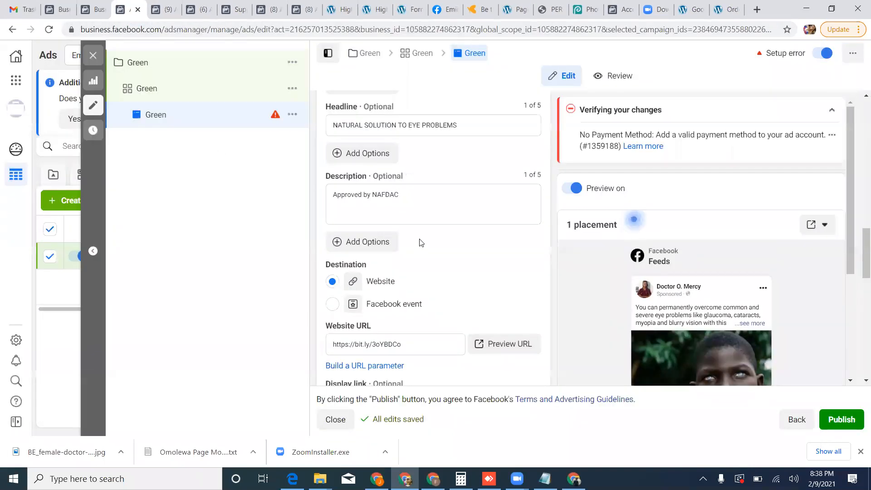
Copy the ad's website URL and insert an empty line at the start of the primary text.
left_click(419, 341)
key("ctrl+a")
key("ctrl+c")
scroll(399, 171, "up", 3)
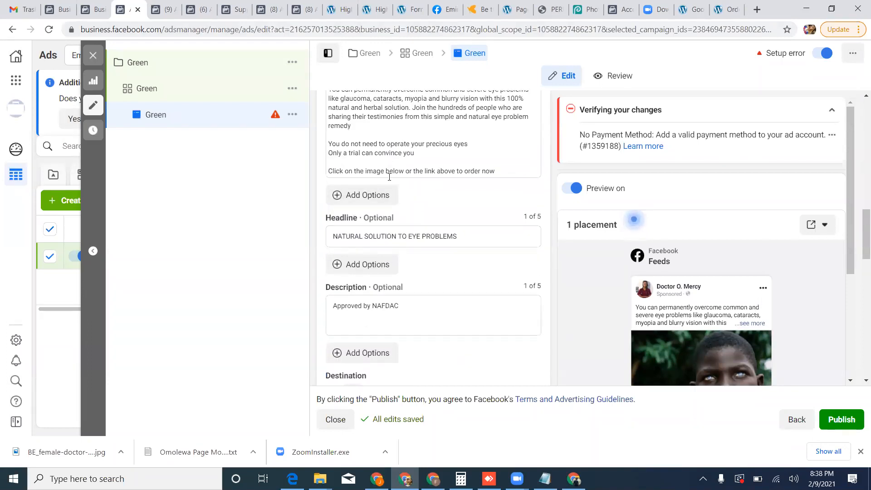
scroll(379, 123, "up", 1)
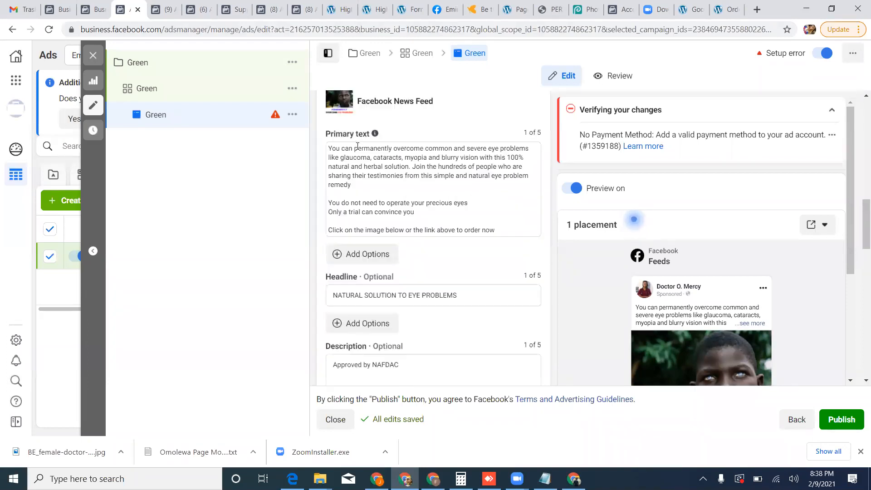
left_click(328, 148)
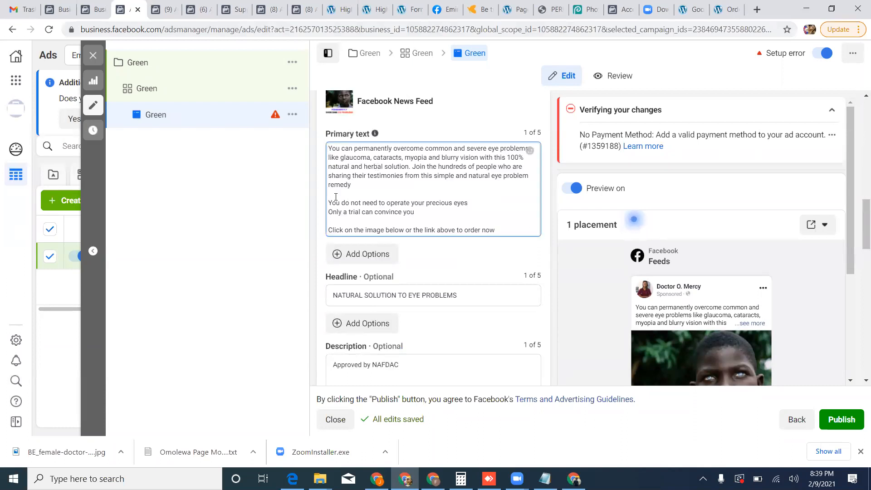
key("Return")
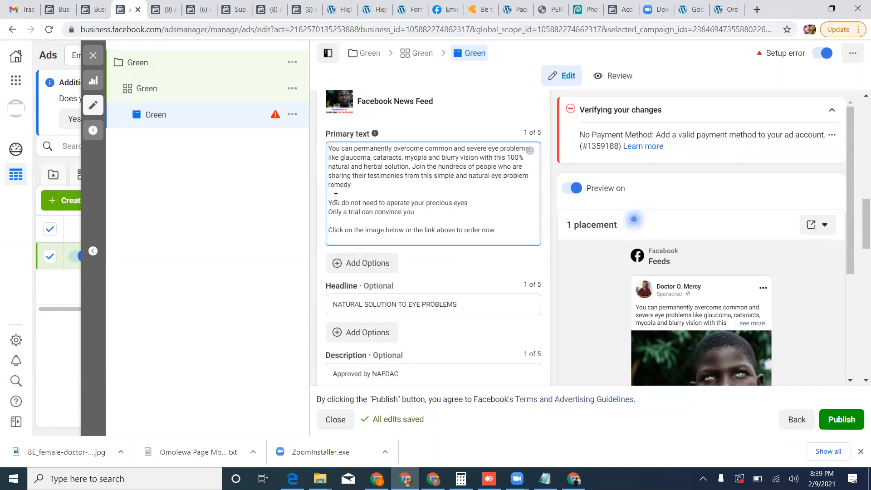
key("BackSpace")
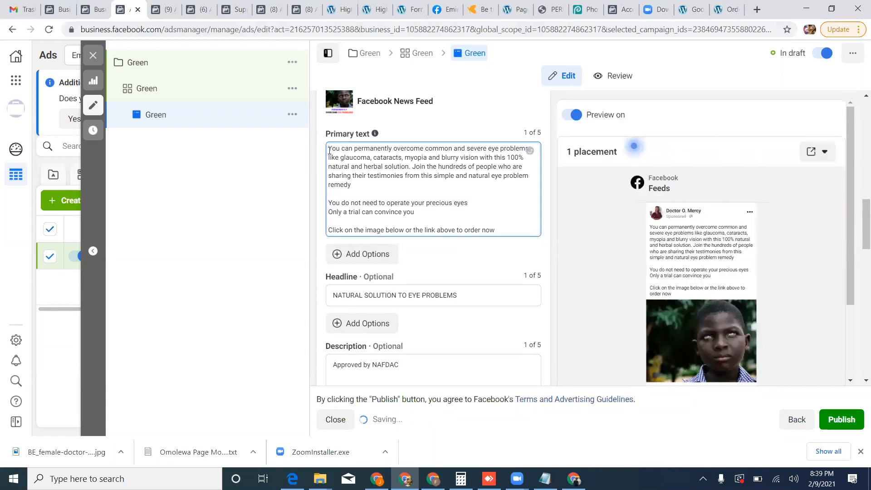
left_click(328, 148)
key("Return")
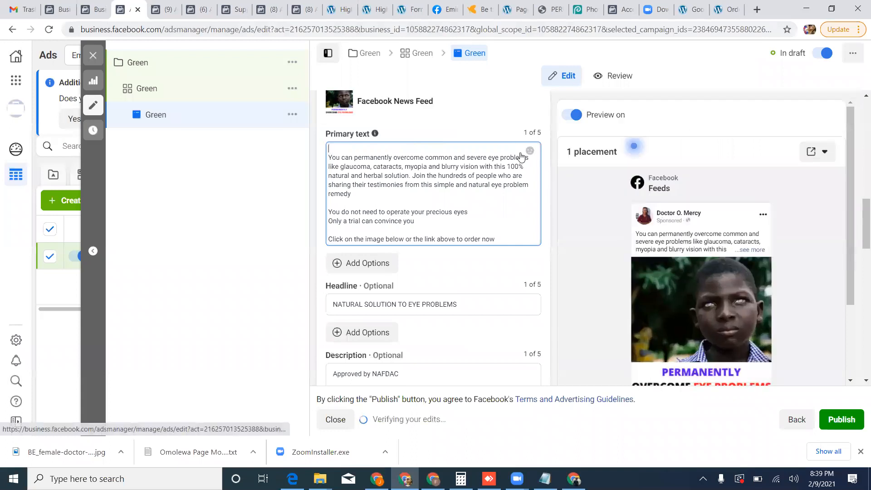
left_click(529, 150)
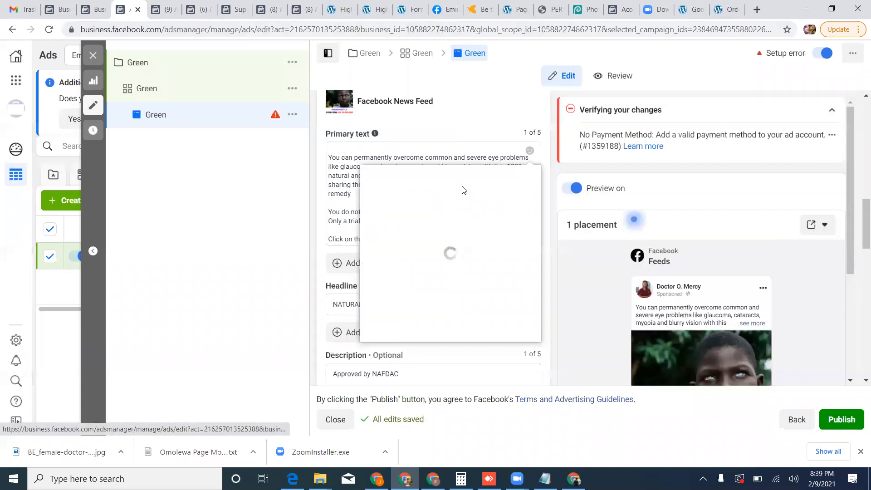
scroll(443, 279, "down", 3)
scroll(442, 279, "down", 3)
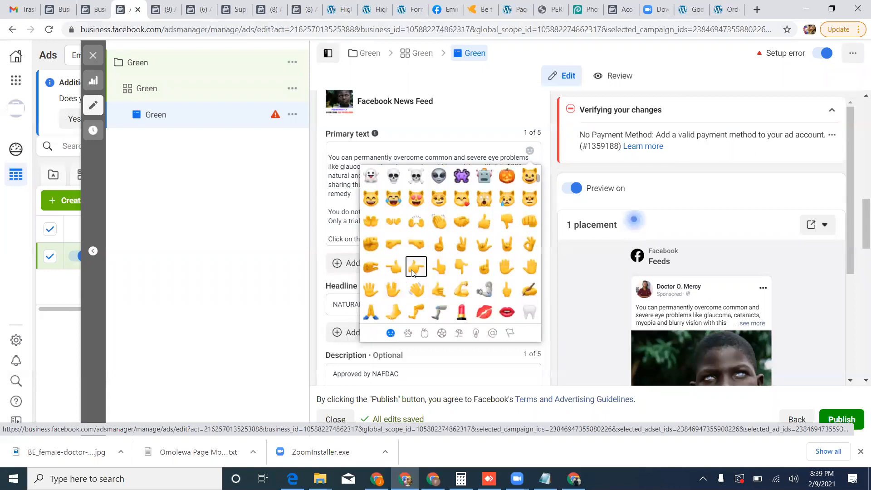
left_click(412, 271)
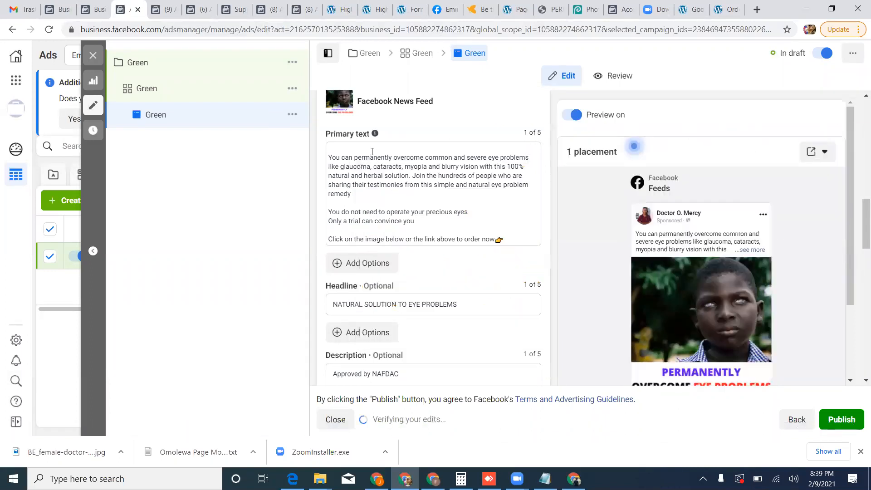
left_click(497, 241)
key("Return")
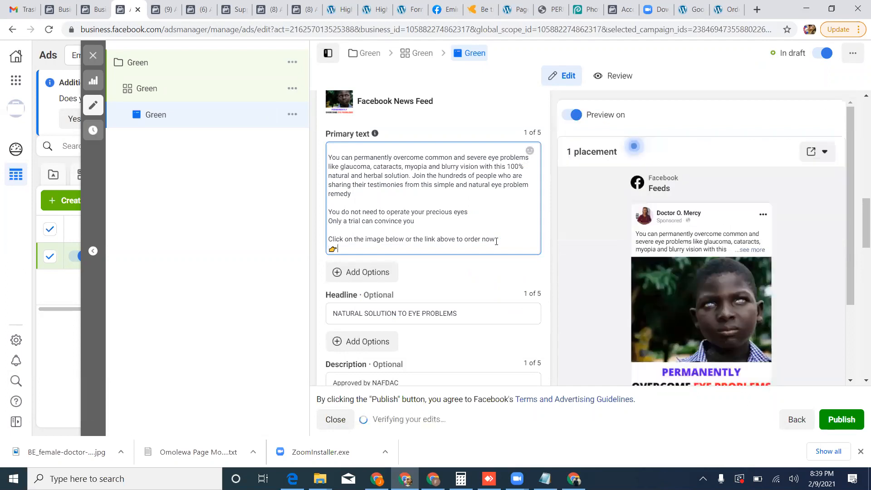
key("ctrl+v")
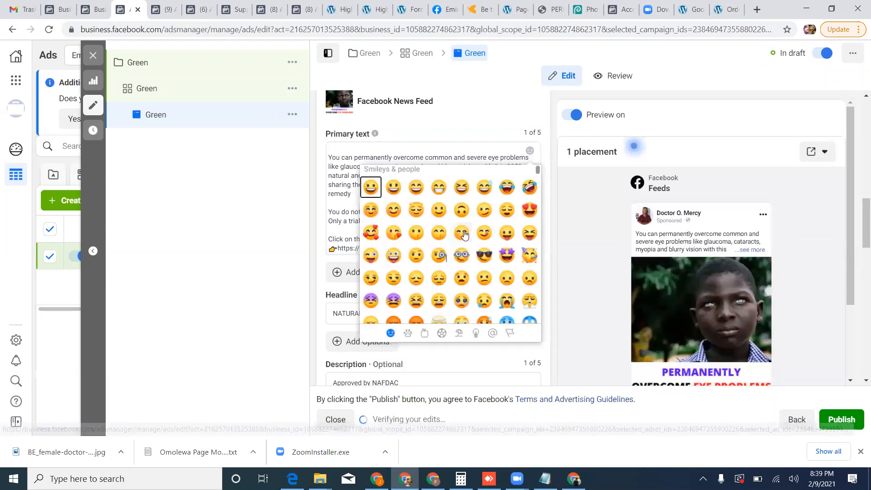
Add a left-pointing hand emoji after the link, and copy the whole link line into the empty first line of the primary text.
scroll(409, 311, "down", 1)
scroll(410, 310, "down", 6)
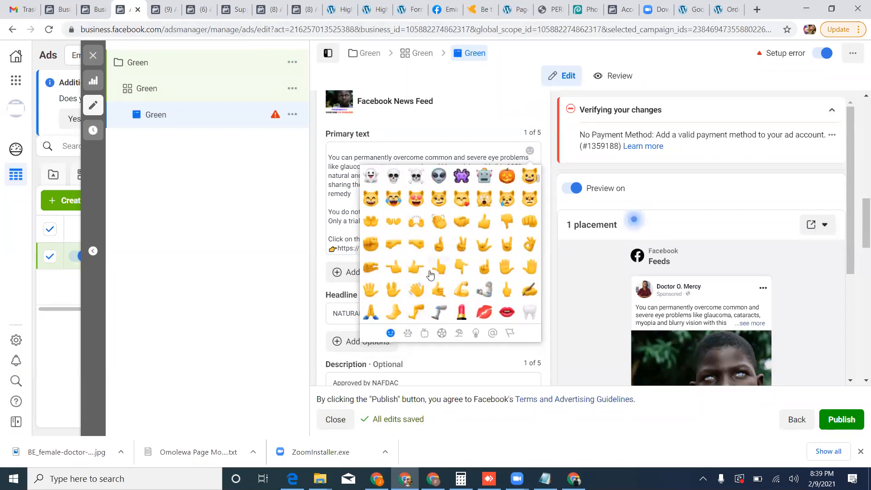
left_click(393, 271)
left_click_drag(426, 248, 327, 248)
key("ctrl+c")
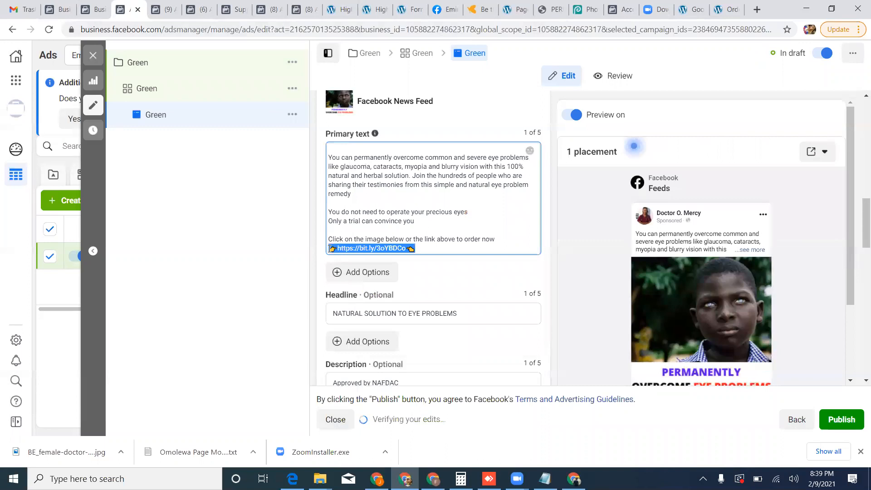
left_click(370, 152)
key("ctrl+v")
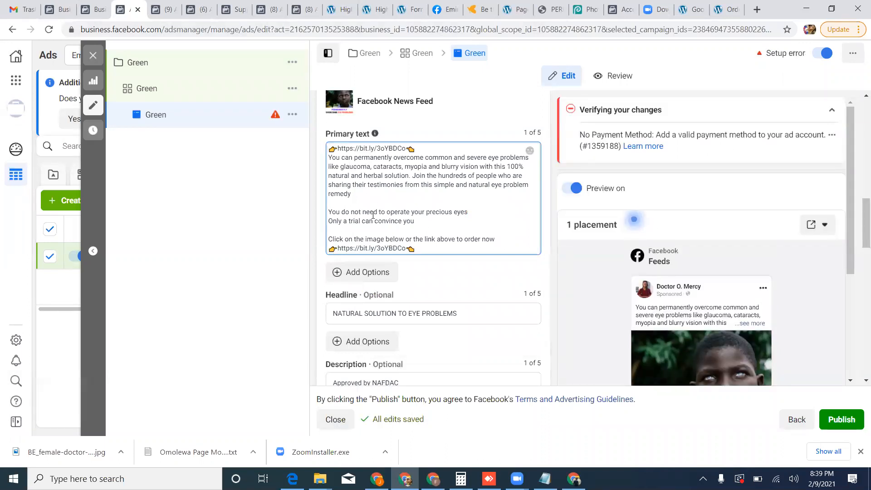
Submit the ad for publishing, accept Nigeria, US Dollar and Africa/Lagos for the ad account, and proceed with debit or credit card as payment method.
scroll(376, 249, "down", 1)
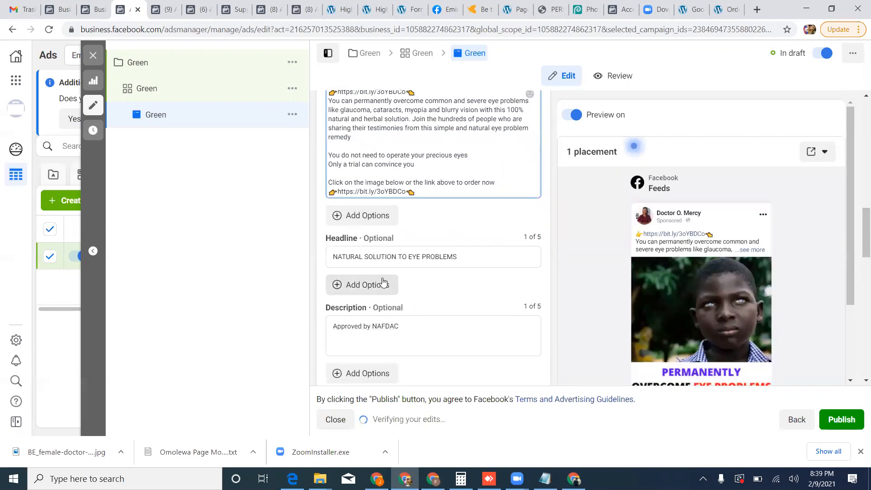
scroll(383, 282, "down", 5)
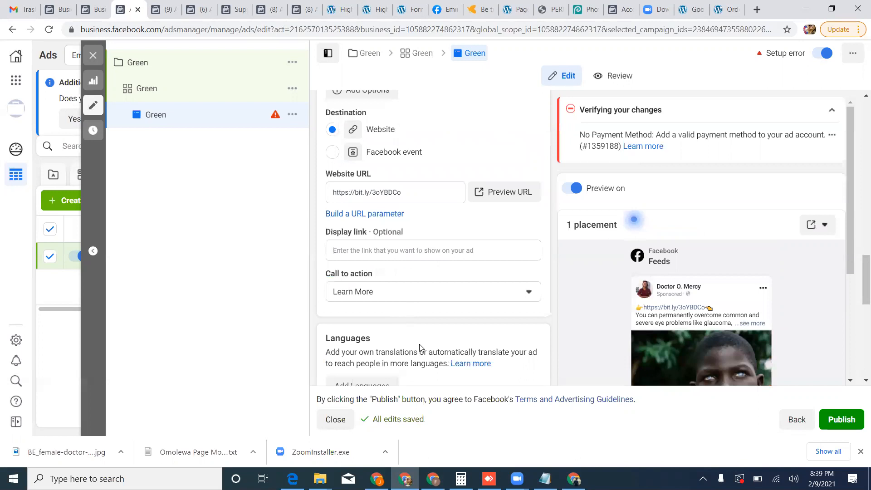
scroll(420, 347, "down", 1)
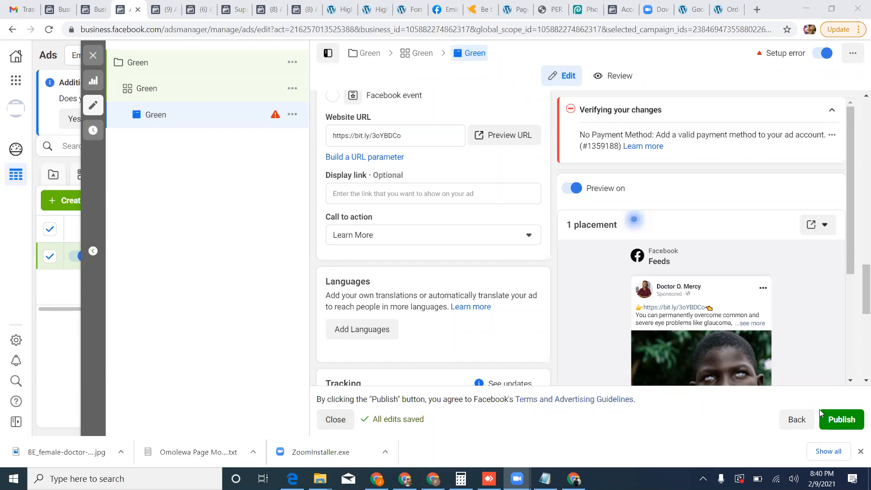
left_click(844, 421)
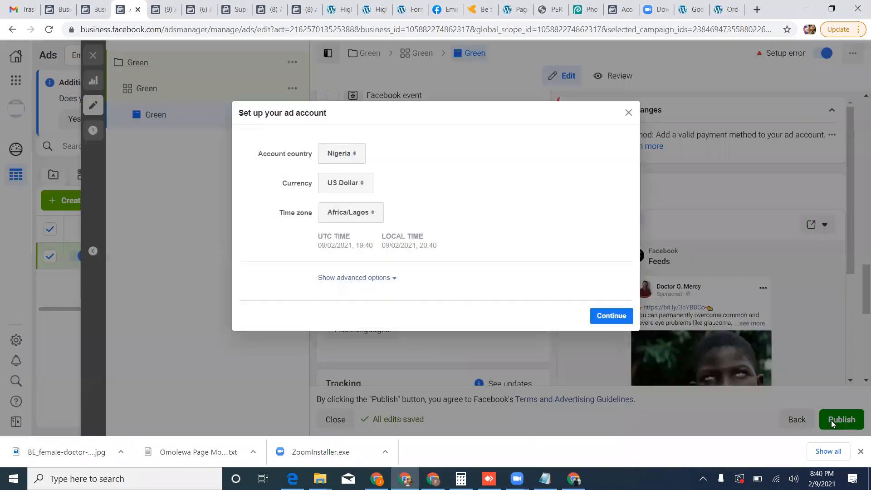
left_click(612, 316)
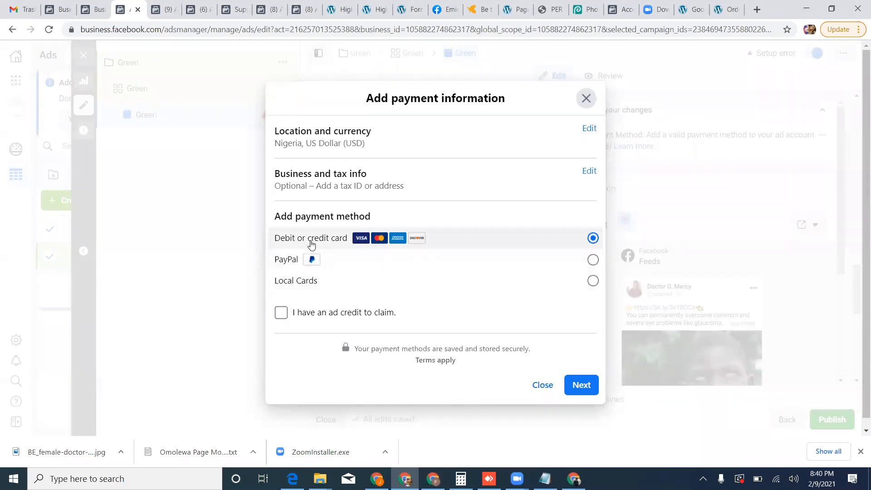
left_click(587, 379)
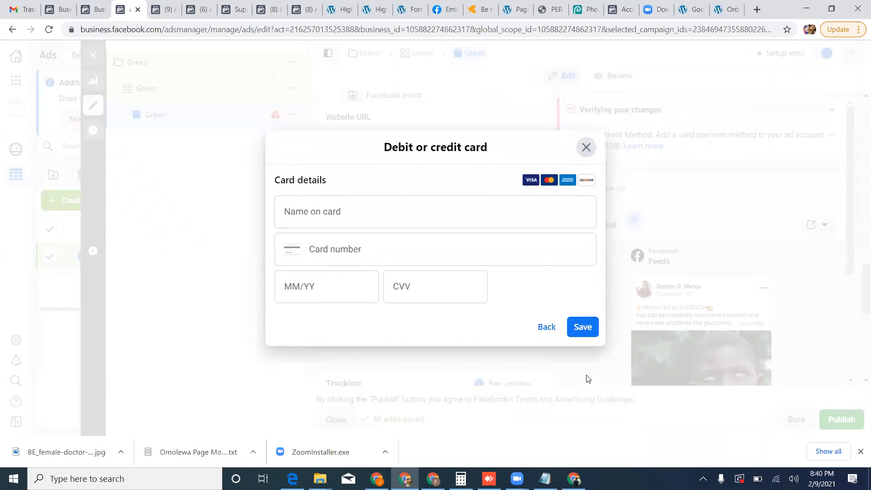
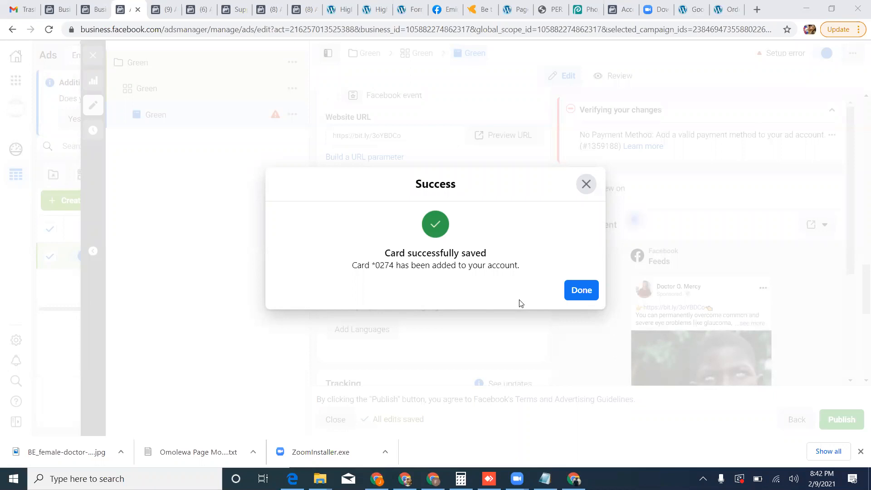
Complete the payment card setup and close the editor of the submitted ad.
left_click(576, 294)
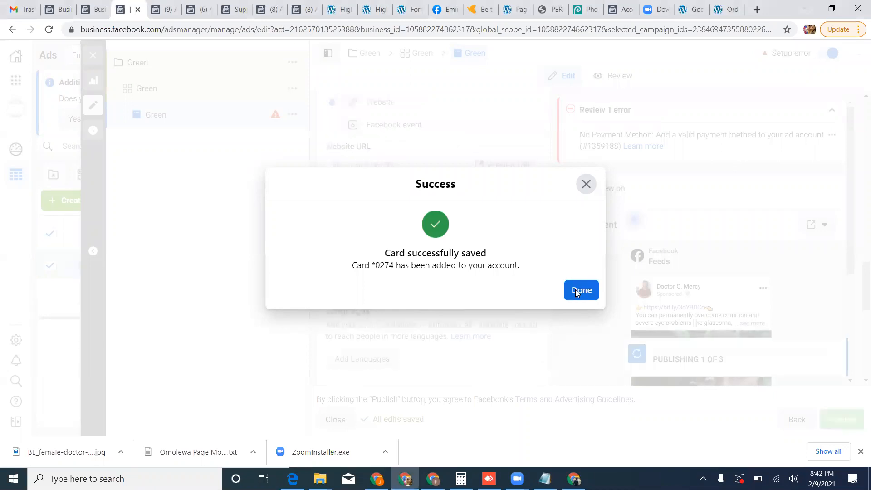
left_click(576, 294)
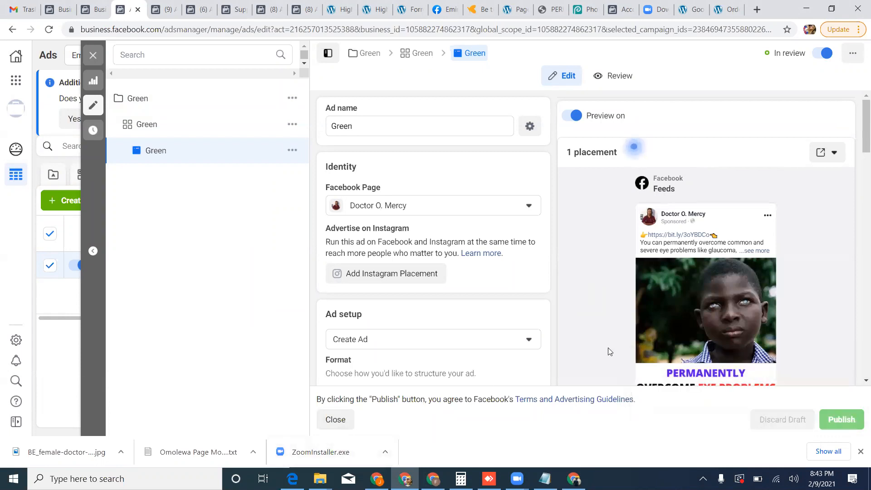
left_click(332, 422)
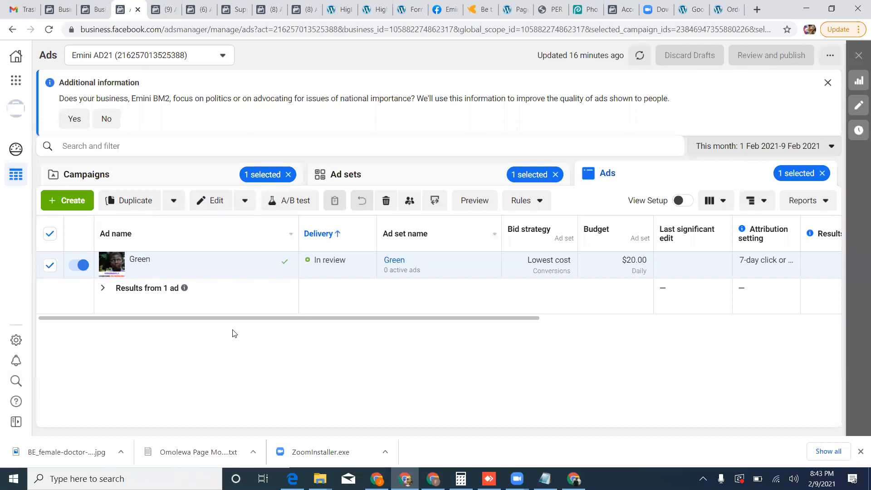
Check the submitted ad and campaign levels, and turn campaign Green off.
left_click(131, 176)
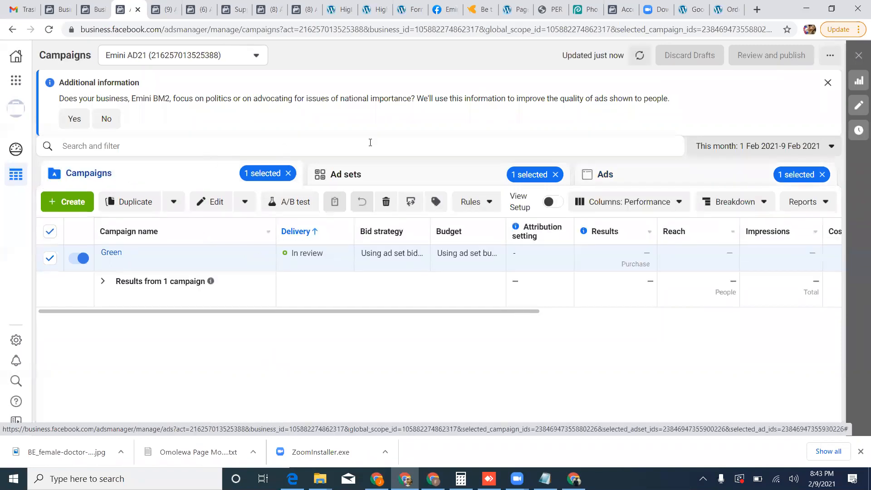
left_click(607, 183)
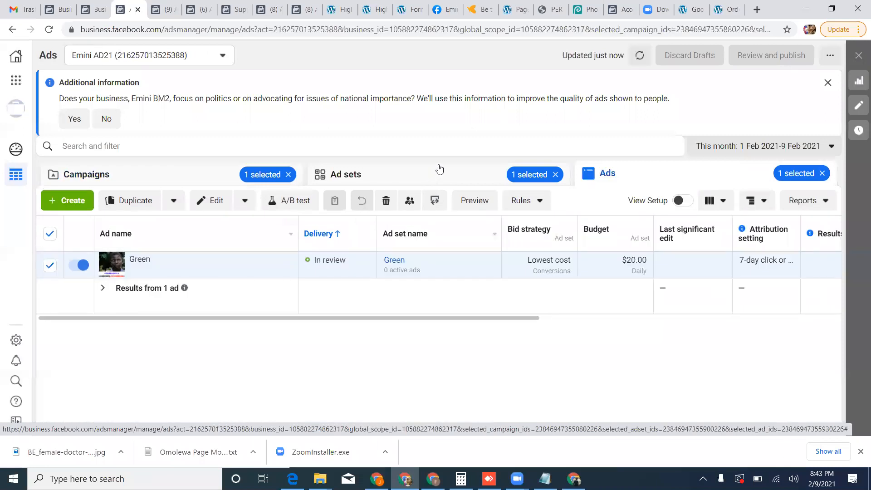
left_click(171, 181)
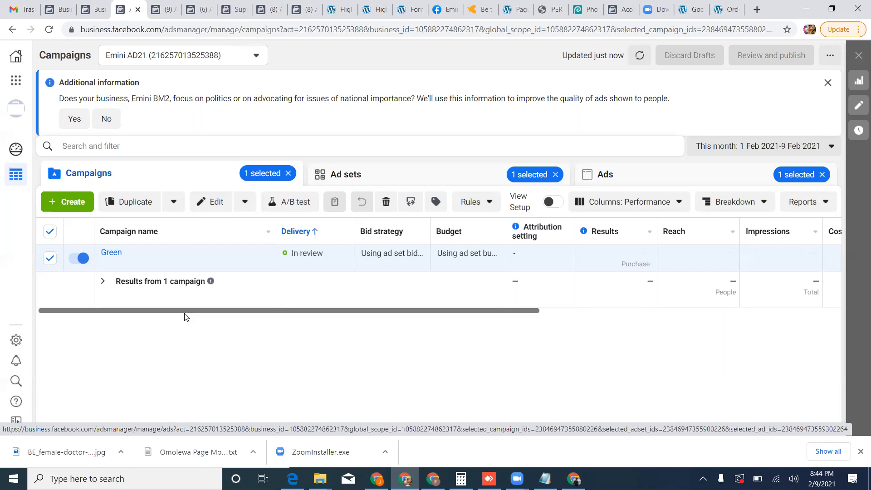
left_click(81, 258)
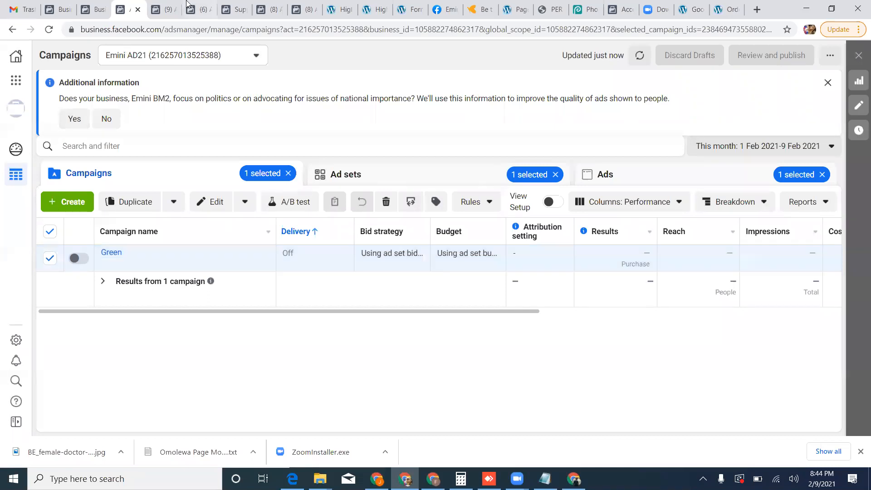
View the lifeandhealth.name.ng/sight landing page, follow its remedy link to the vision sales page, and return.
left_click(703, 9)
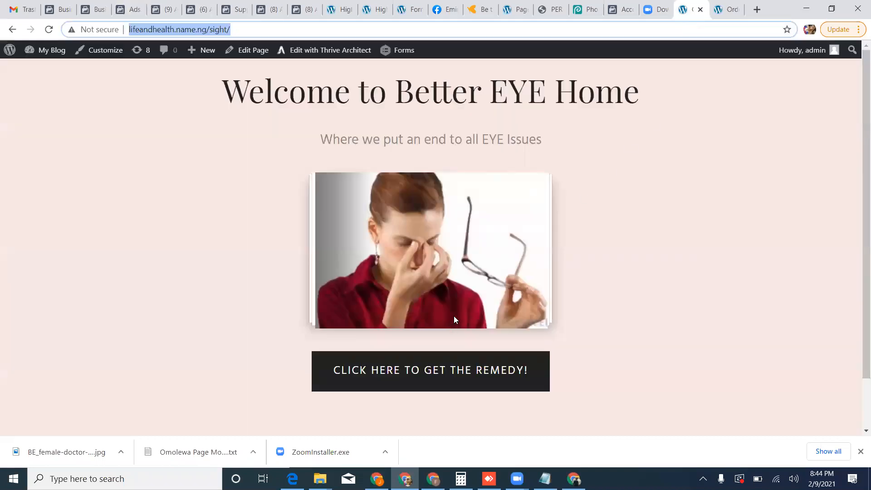
left_click(522, 205)
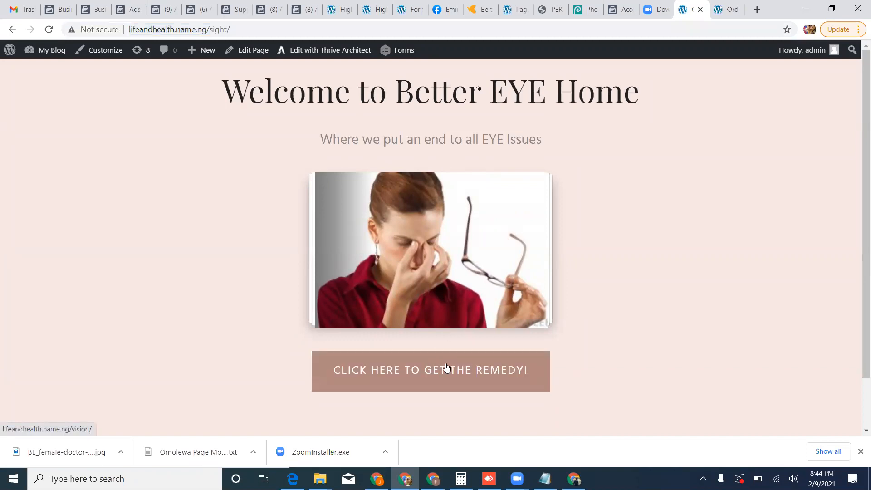
left_click(421, 373)
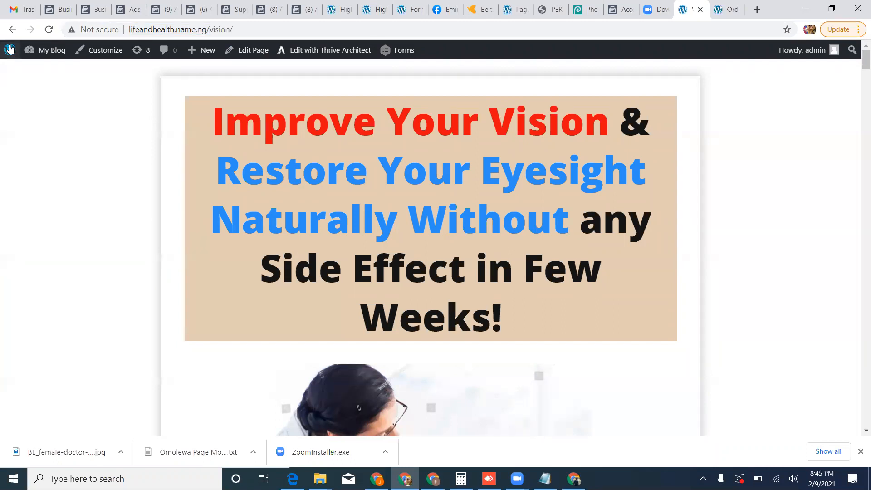
left_click(12, 29)
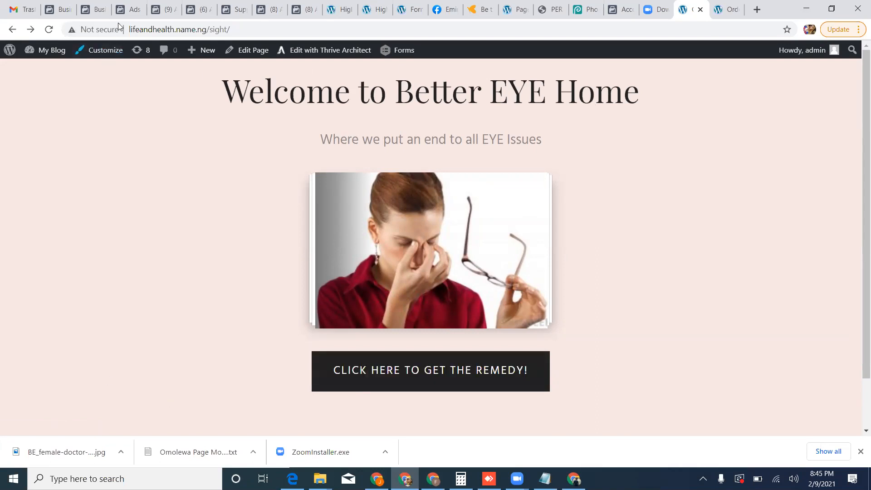
Compare the campaign list with the landing page, and turn campaign Green back on in Ads Manager.
left_click(127, 9)
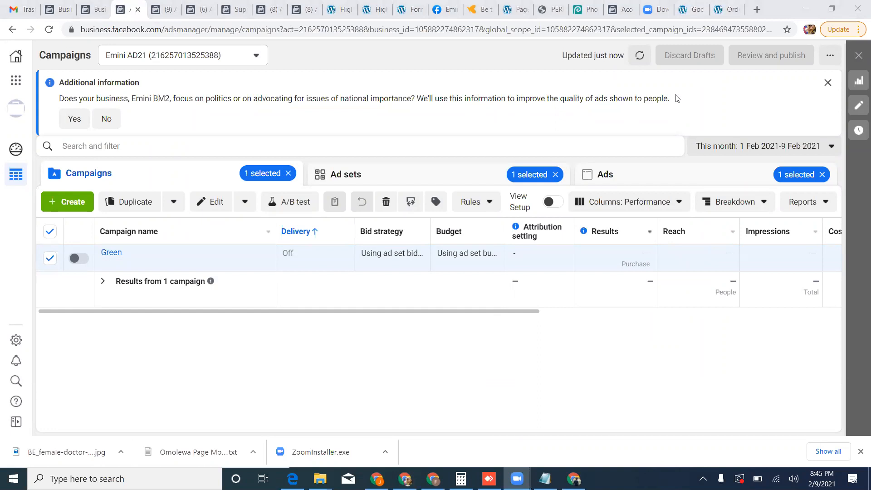
left_click(691, 9)
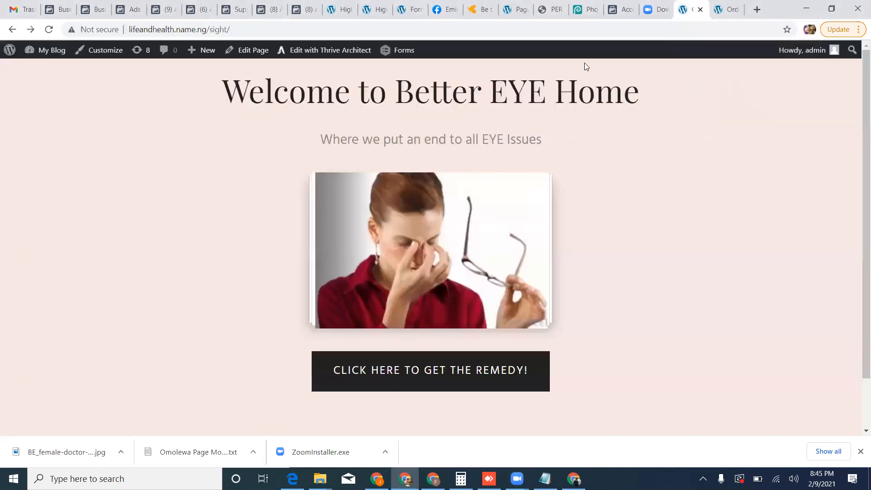
left_click(123, 9)
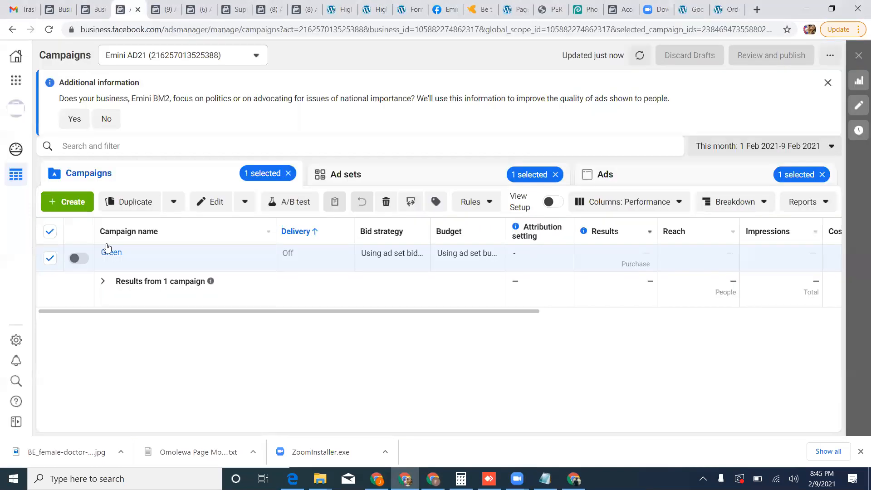
left_click(77, 258)
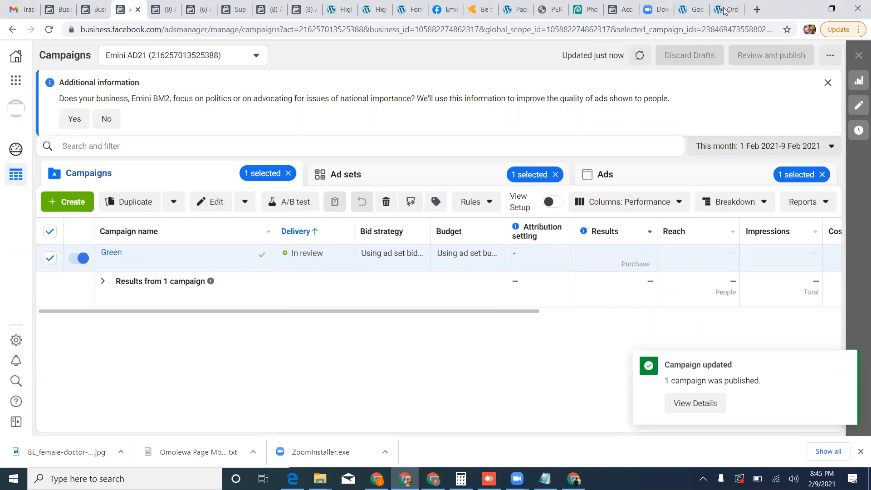
Switch to the landing page's site, go back to its WordPress page list, and open Vision Page for quick editing.
left_click(692, 9)
left_click(13, 29)
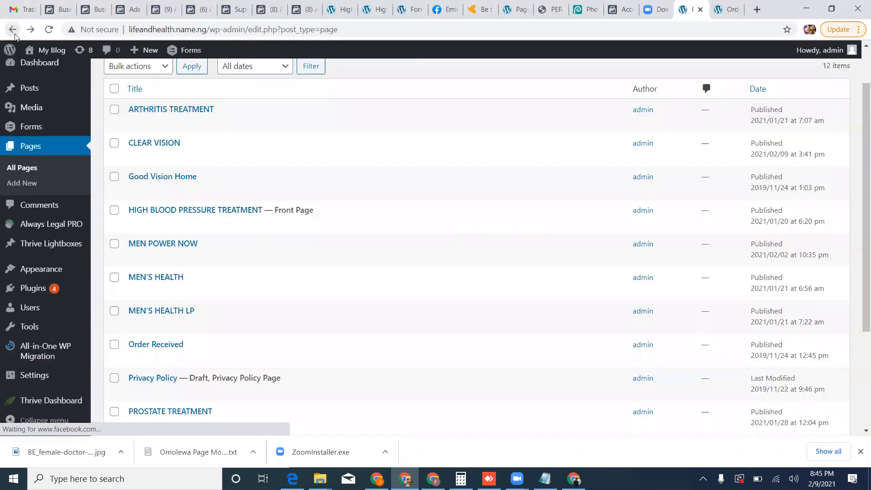
scroll(245, 431, "down", 3)
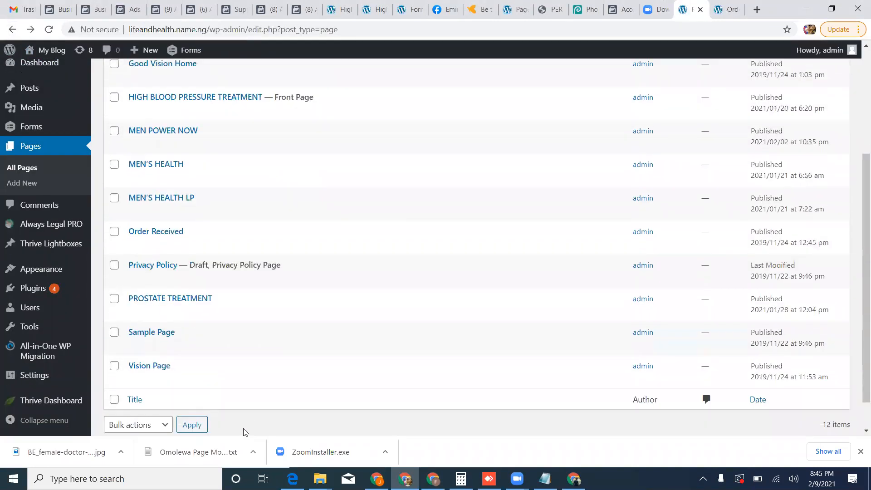
scroll(227, 399, "down", 1)
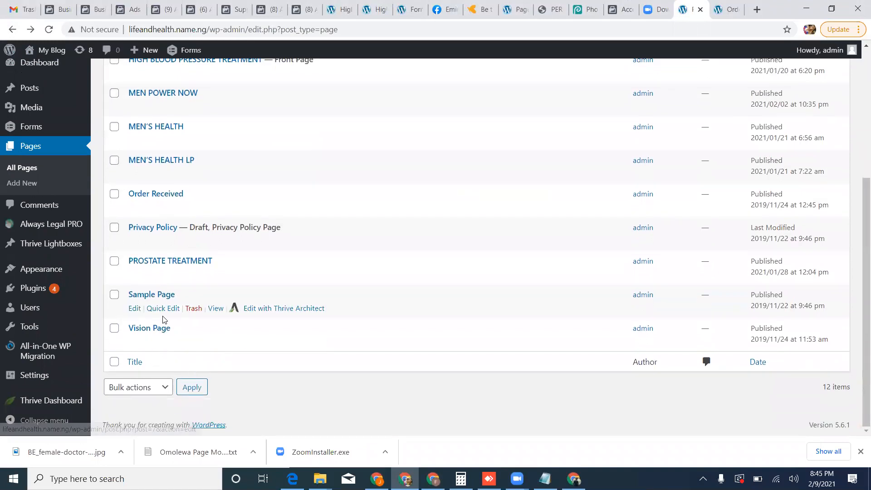
left_click(163, 342)
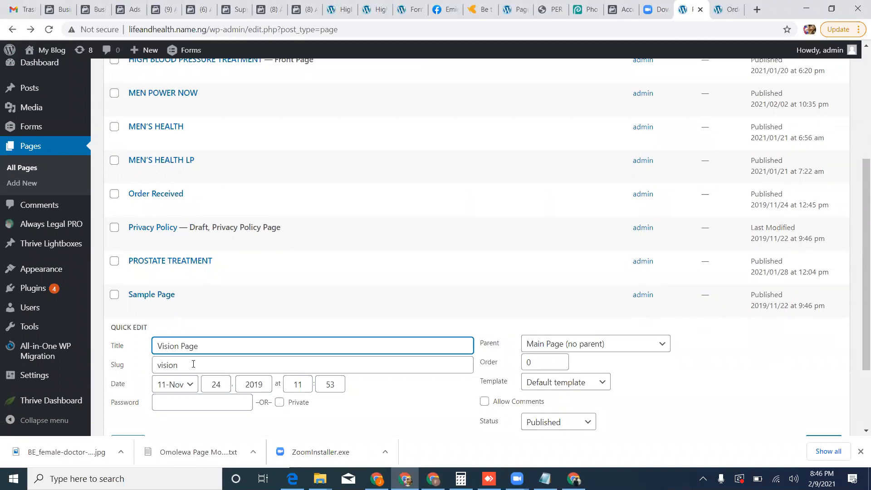
Reload the page list, quick-edit Good Vision Home, and try replacing the end of its slug.
scroll(194, 364, "up", 5)
mouse_move(202, 232)
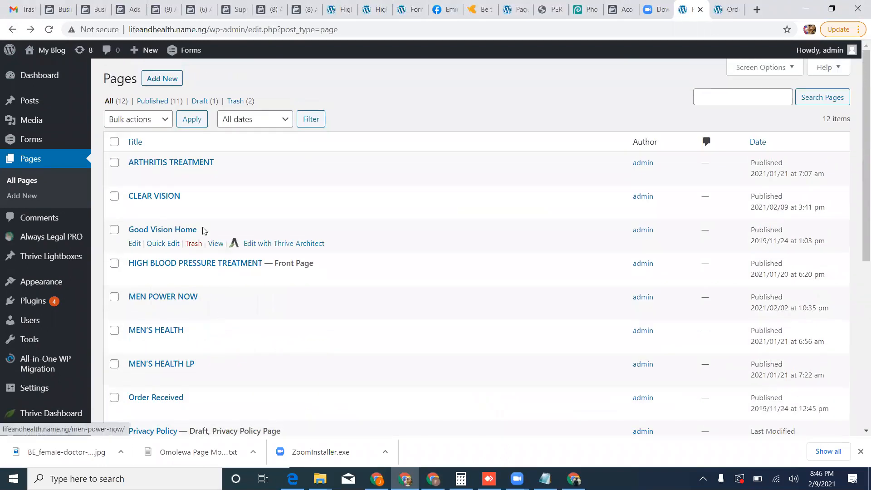
left_click(166, 243)
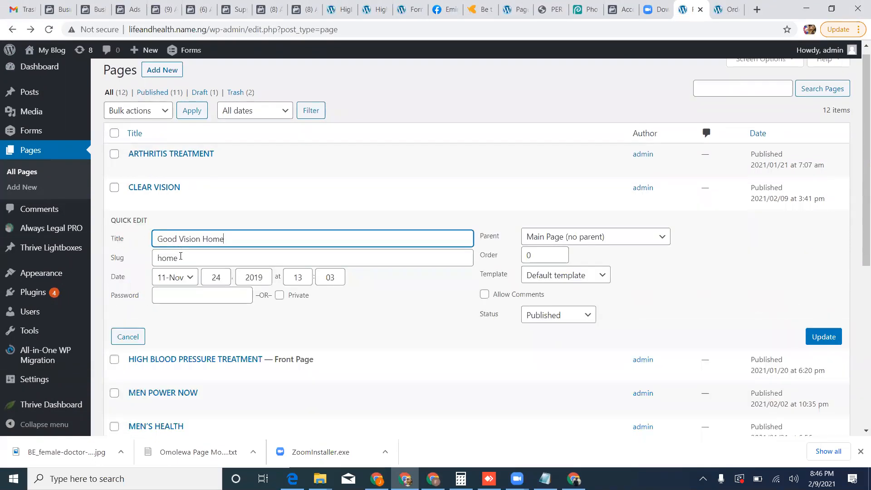
left_click(50, 30)
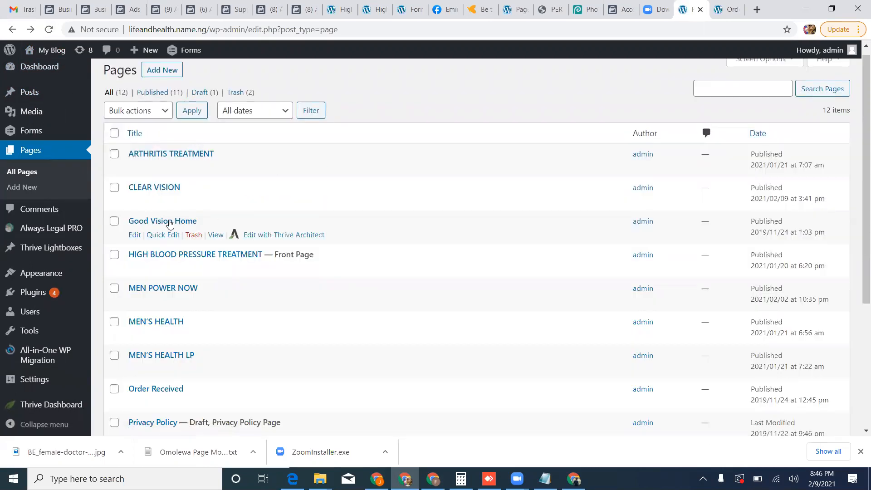
left_click(167, 235)
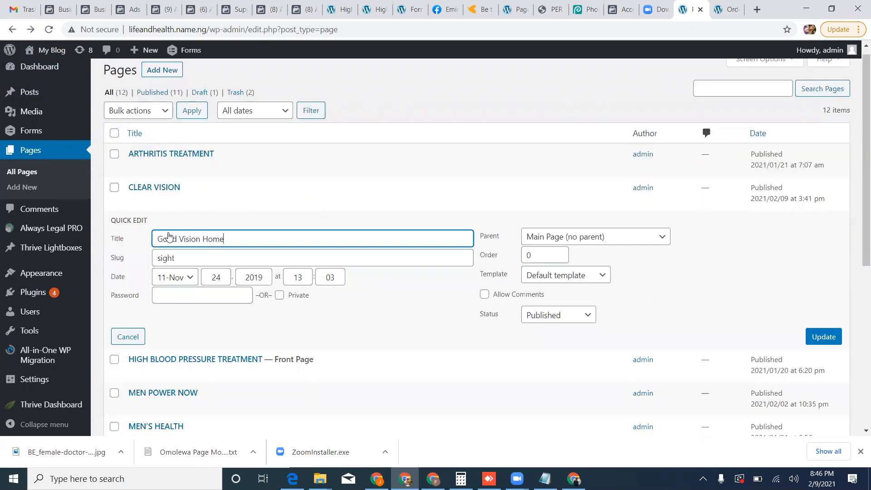
left_click(196, 260)
key("BackSpace")
key("BackSpace")
key("BackSpace")
key("BackSpace")
key("BackSpace")
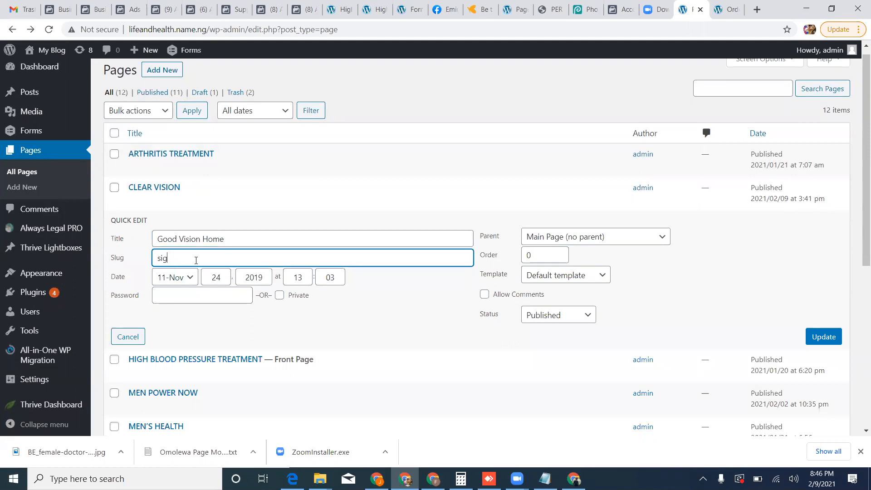
type("ghjh")
Quick-edit Vision Page, try its slug as sight, and discard the edit.
scroll(412, 332, "down", 6)
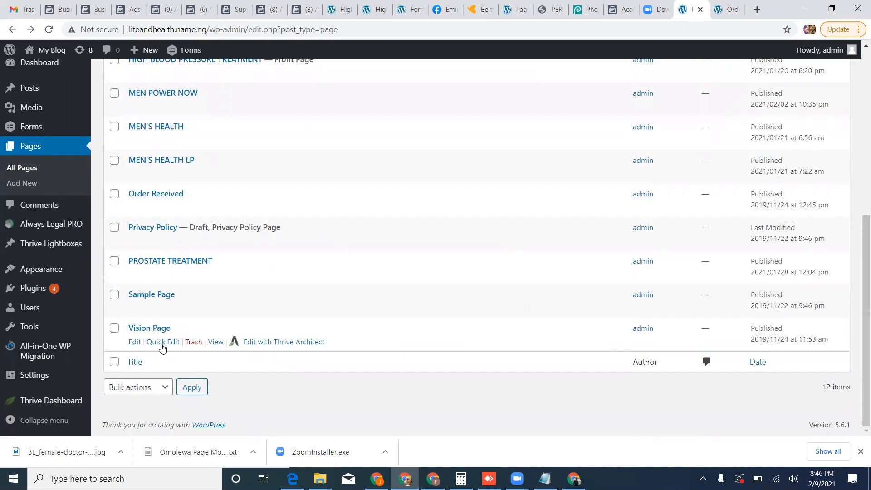
left_click(164, 342)
left_click(190, 375)
double_click(161, 375)
type("sight")
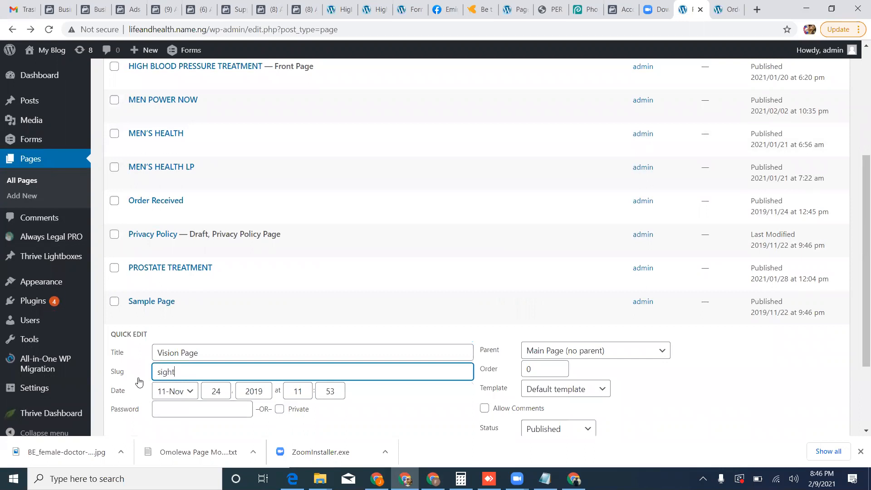
scroll(546, 314, "down", 1)
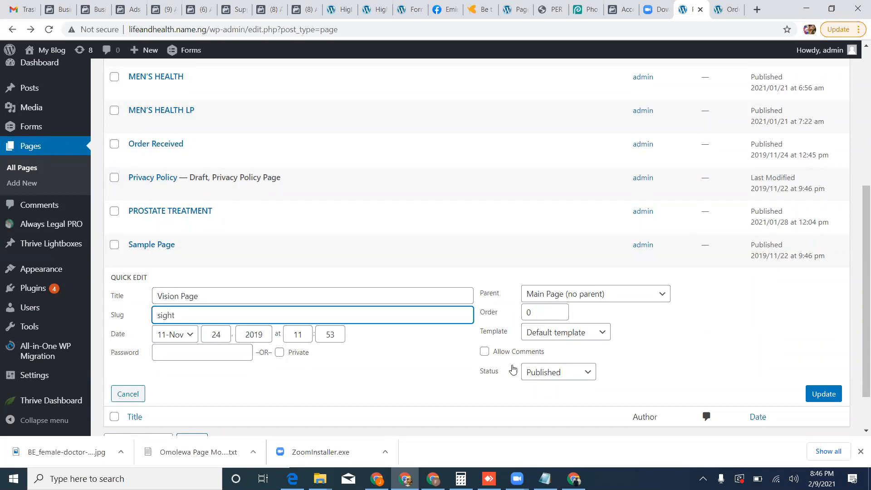
left_click(141, 397)
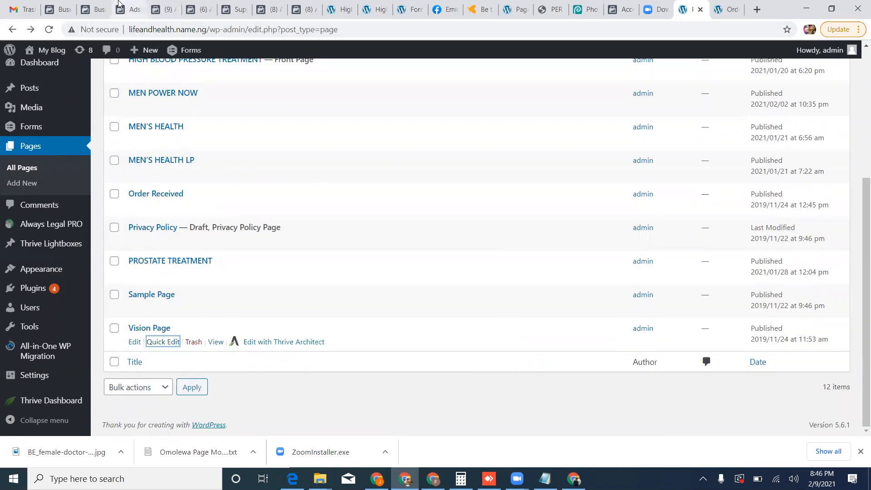
Switch back to Ads Manager and turn campaign Green off.
left_click(129, 9)
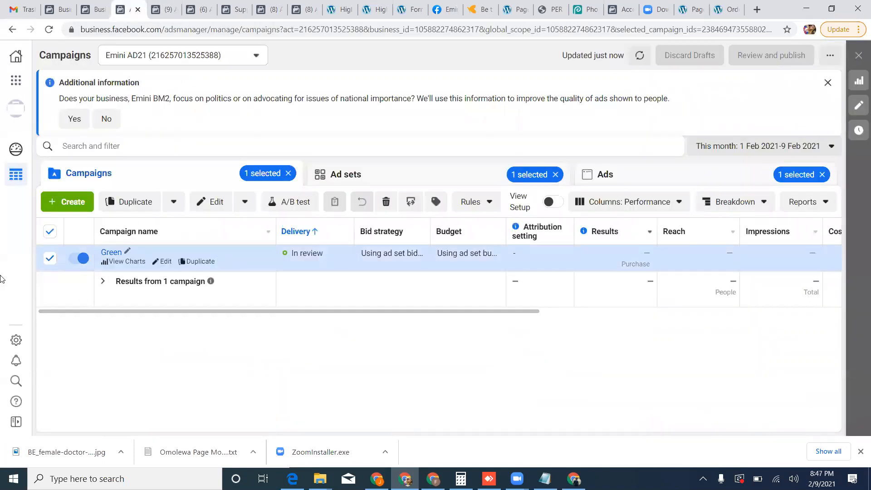
left_click(82, 259)
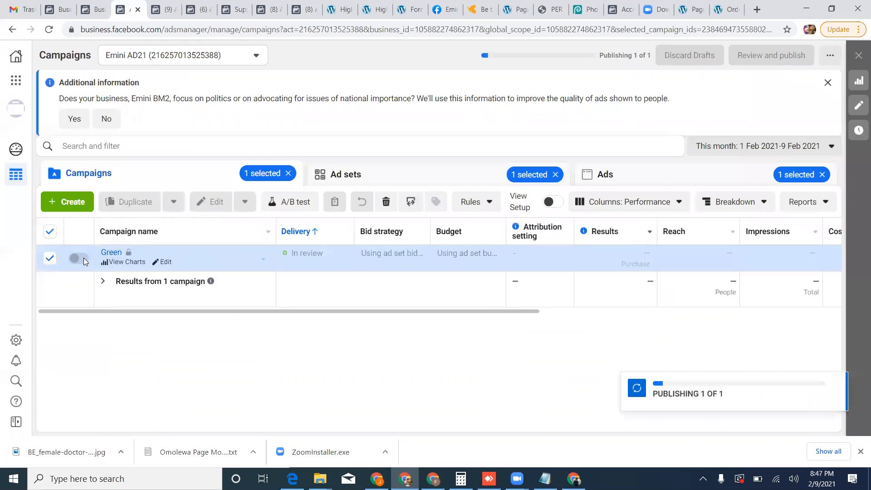